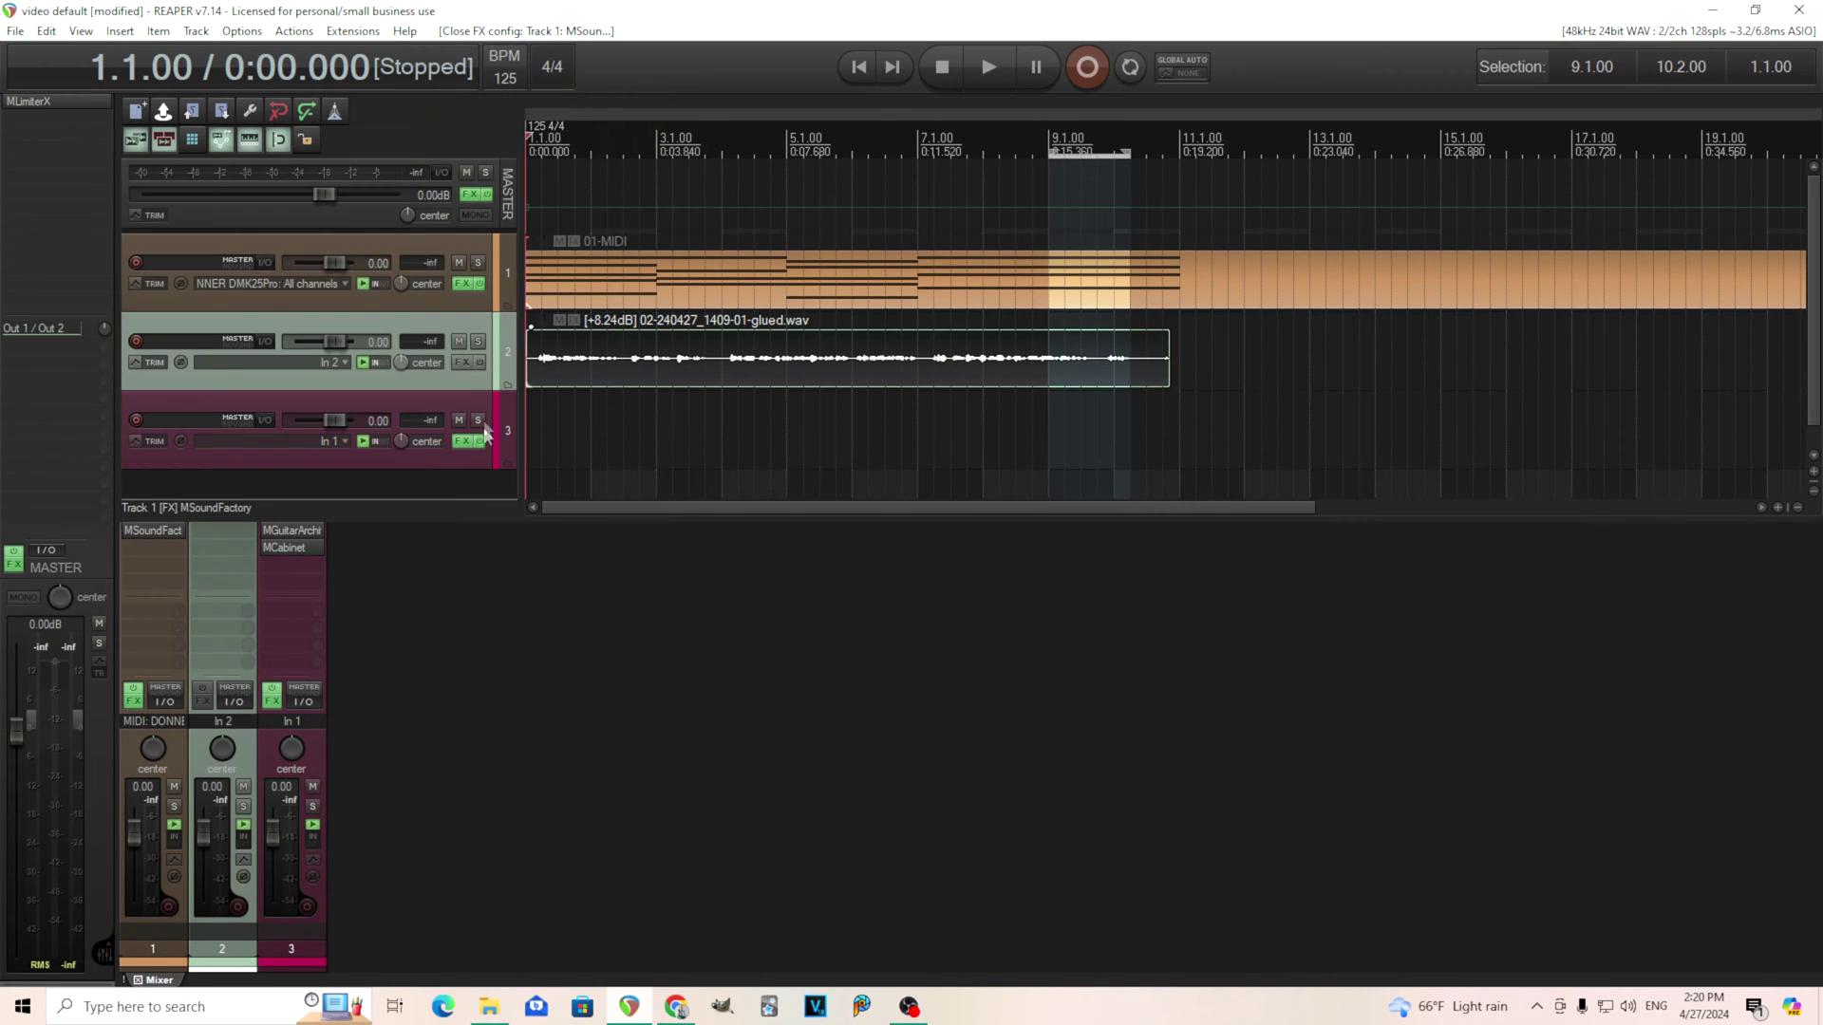
- Mute track 2 and play back the project to hear the MIDI synth part on its own
{"action": "left_click", "coordinate": [459, 342]}
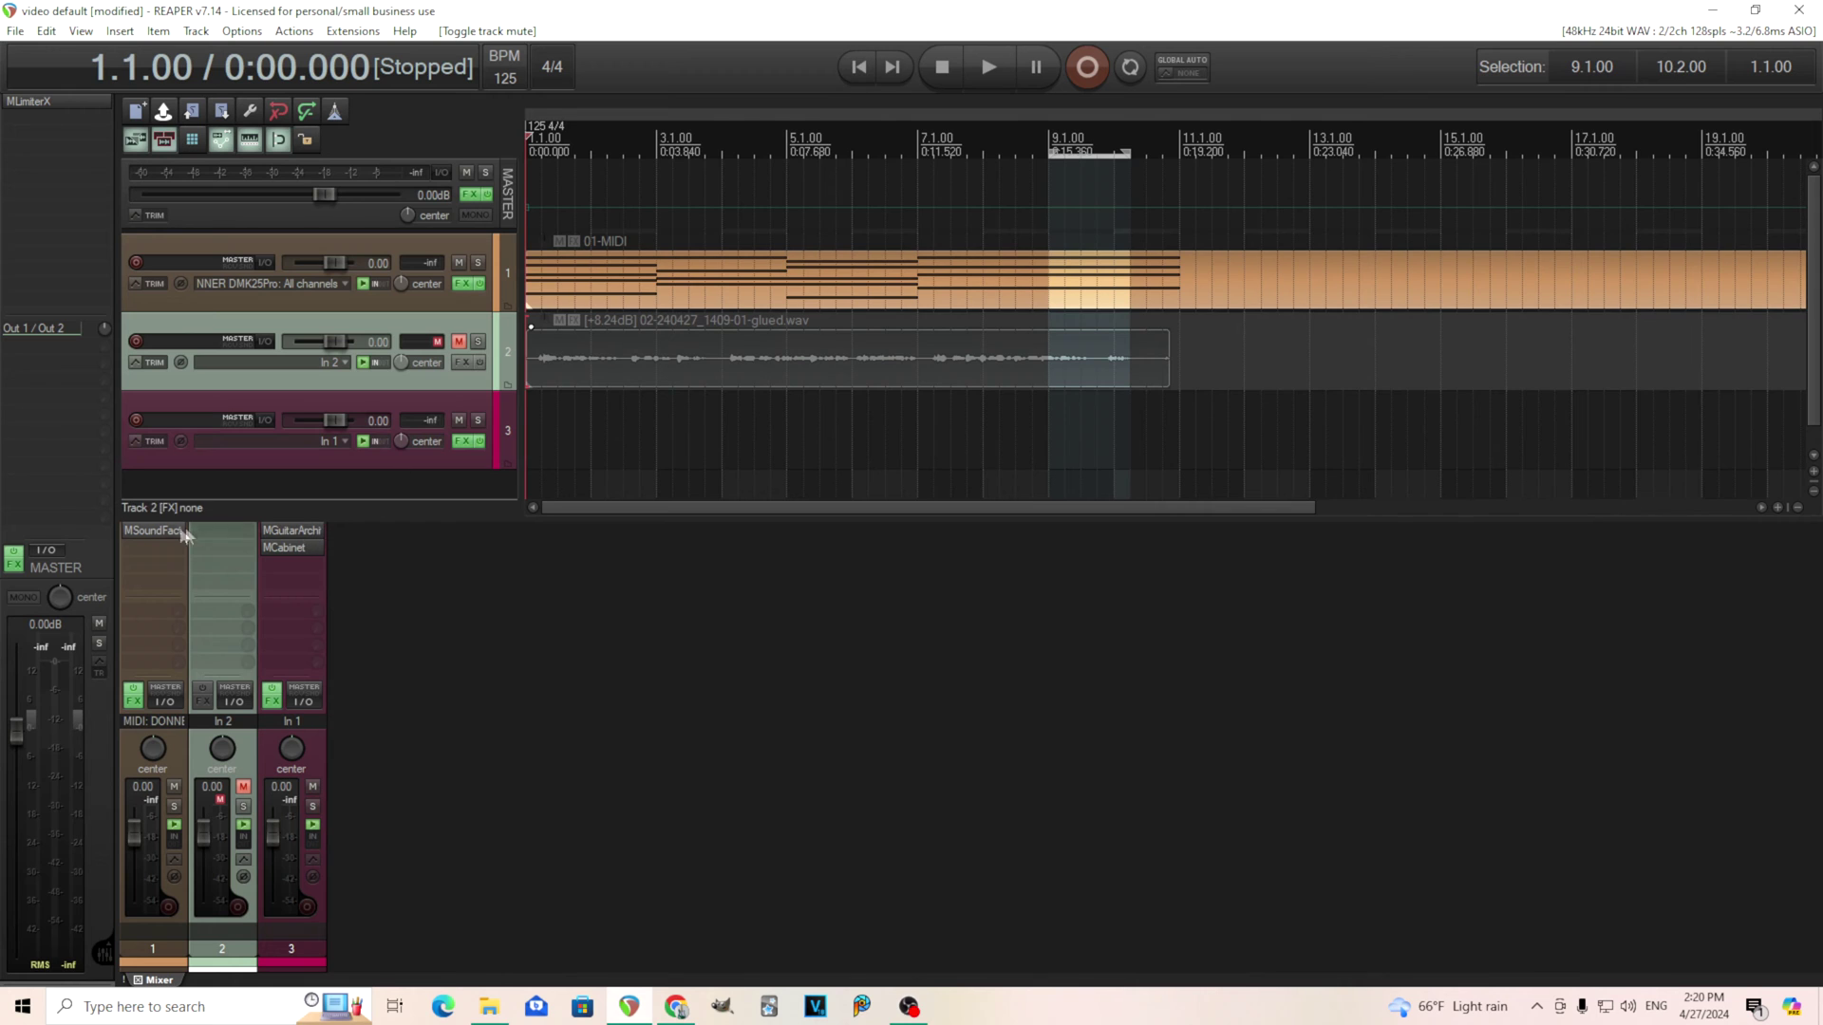
{"action": "left_click", "coordinate": [989, 68]}
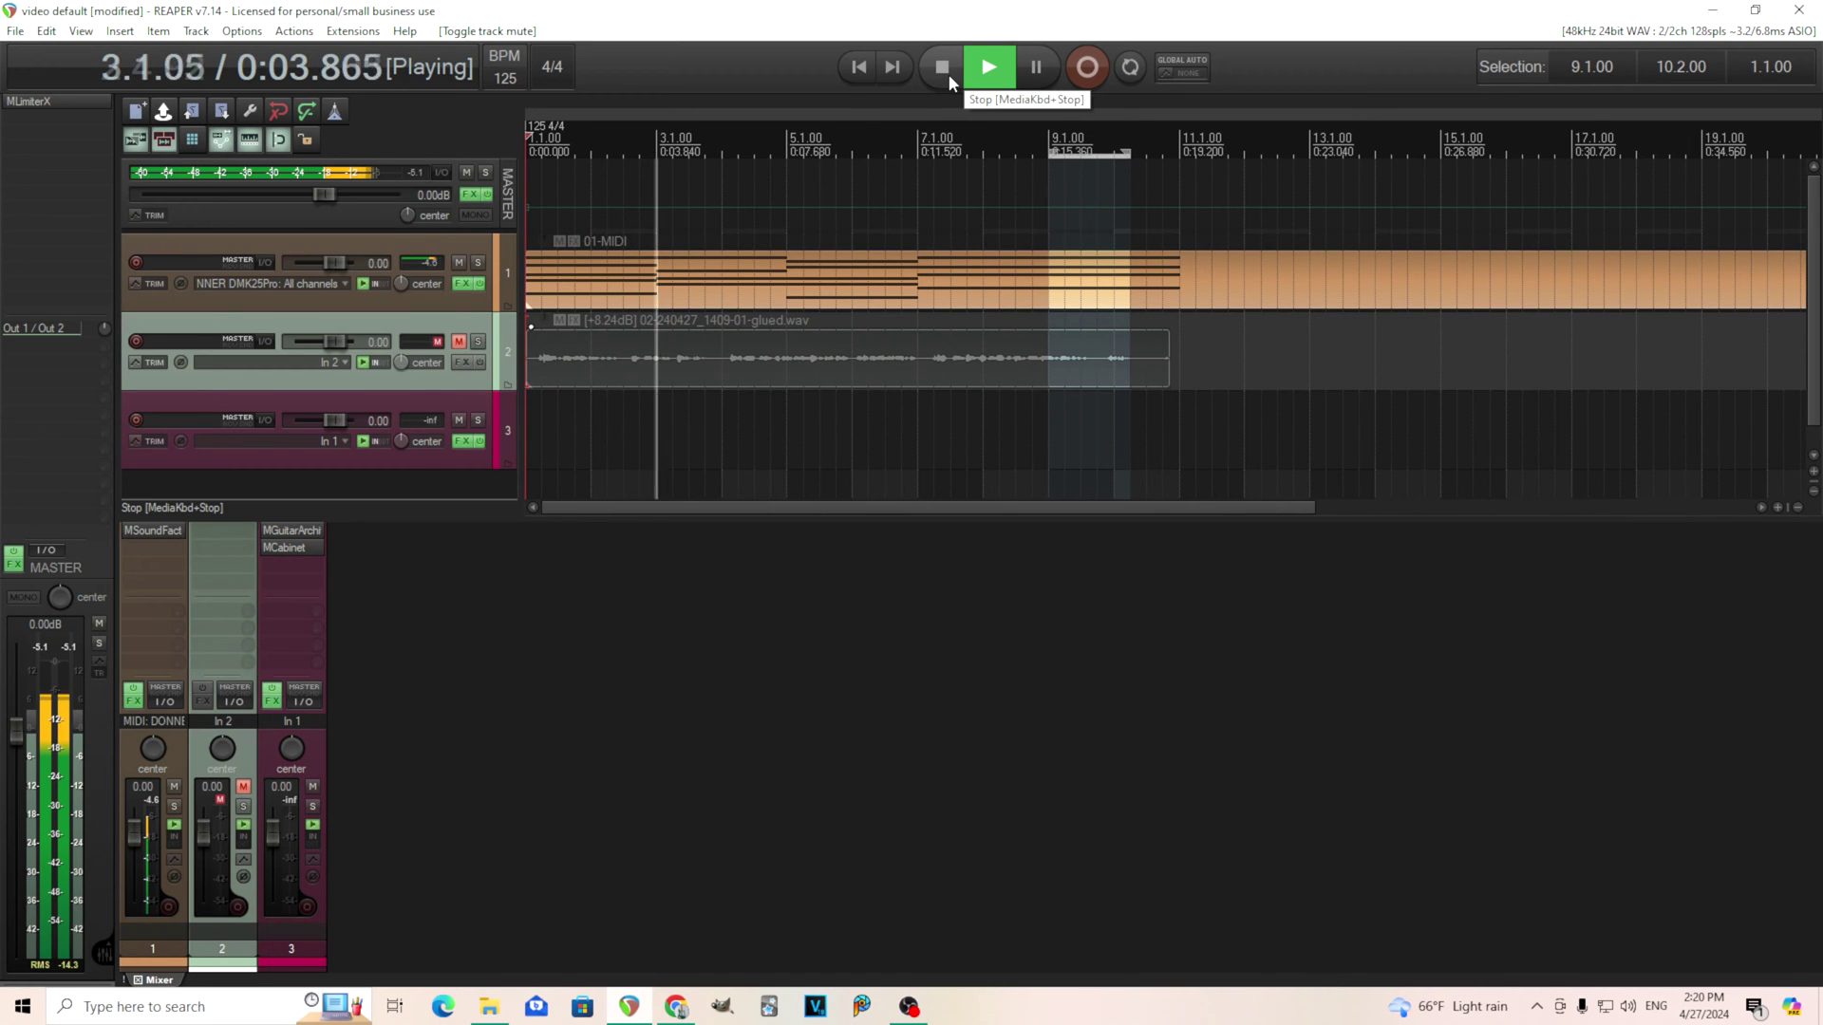
{"action": "left_click", "coordinate": [943, 69]}
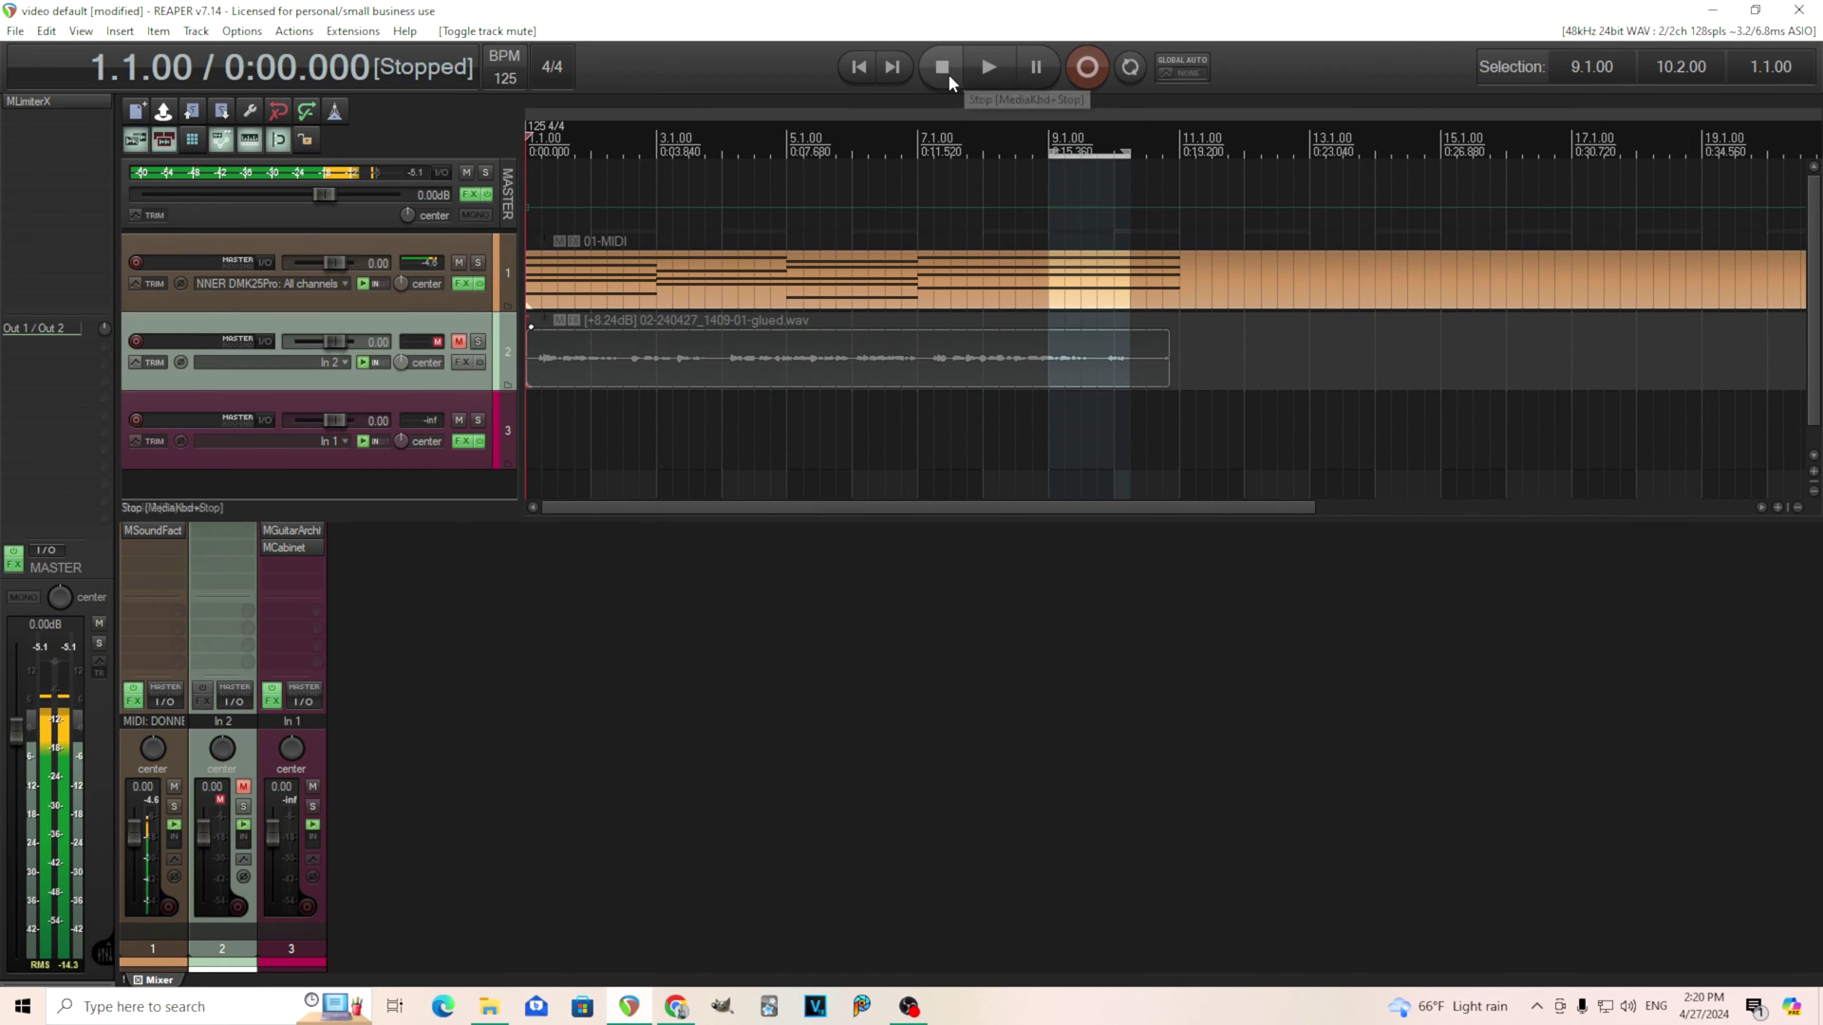
- Mute track 1 and unmute track 2 to audition the vocal recording alone, finishing with both tracks unmuted
{"action": "left_click", "coordinate": [458, 263]}
{"action": "left_click", "coordinate": [459, 342]}
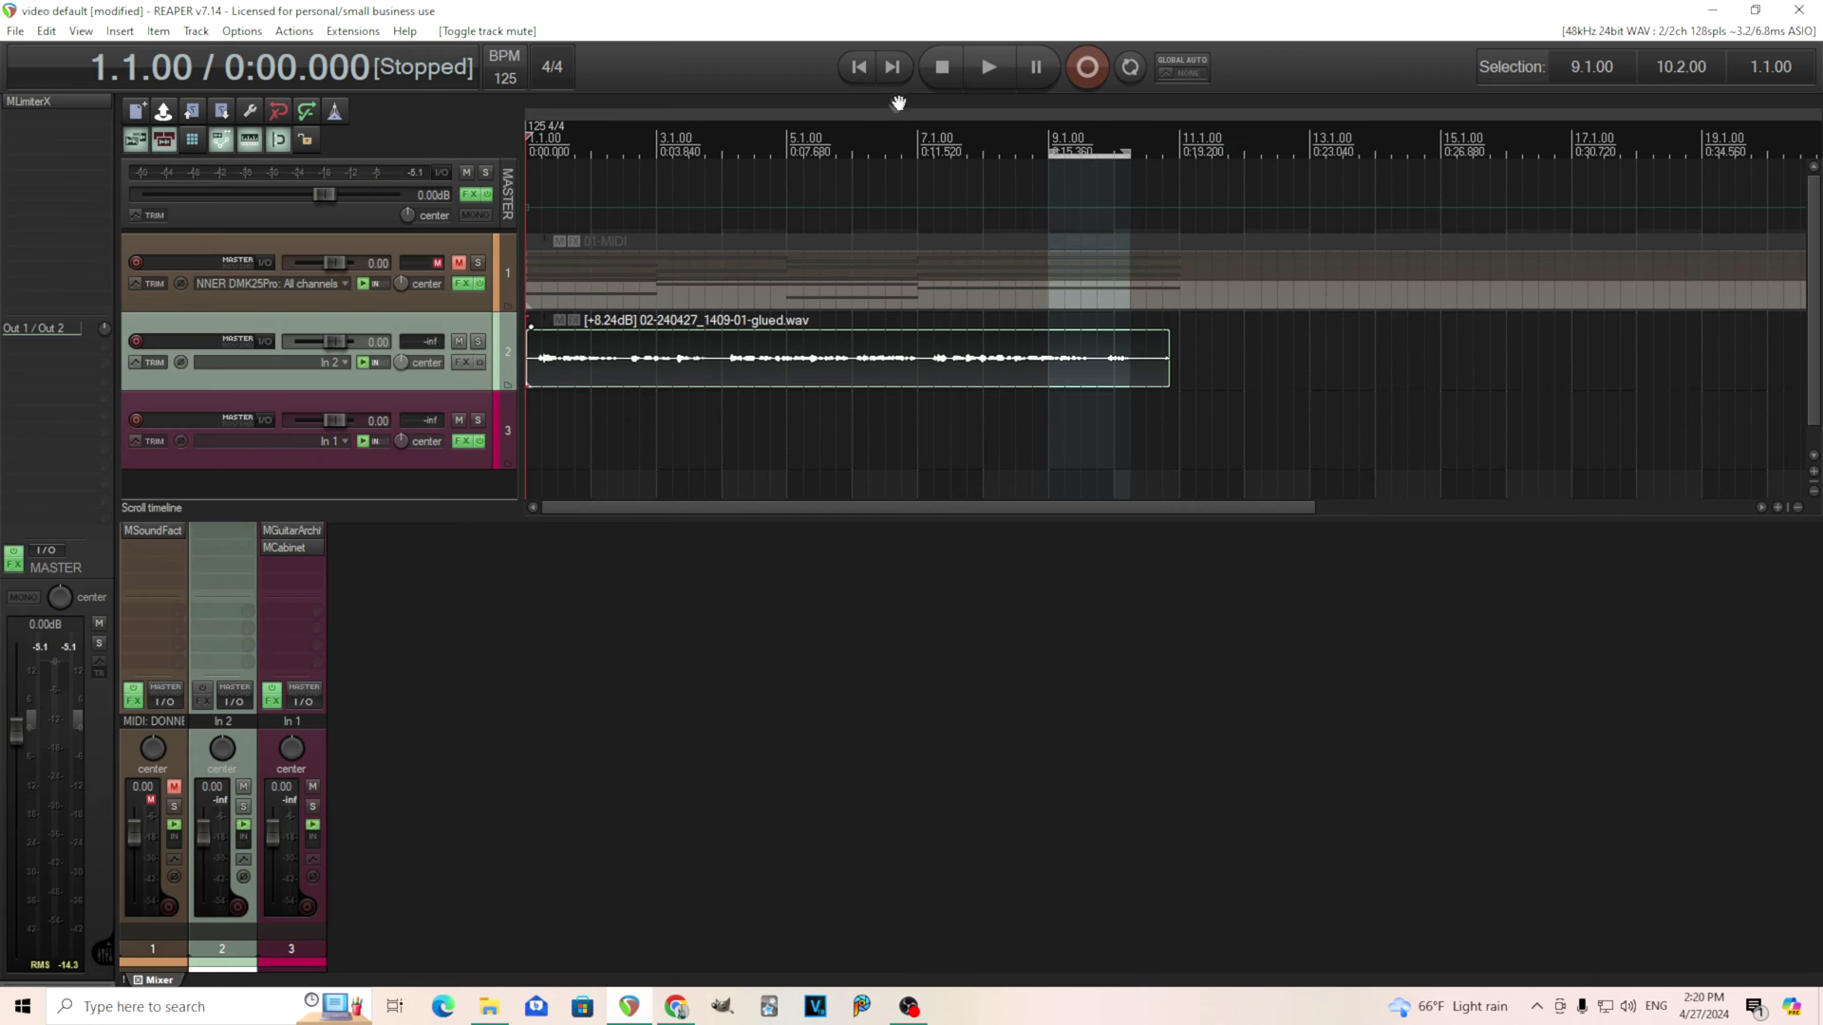
{"action": "left_click", "coordinate": [984, 78]}
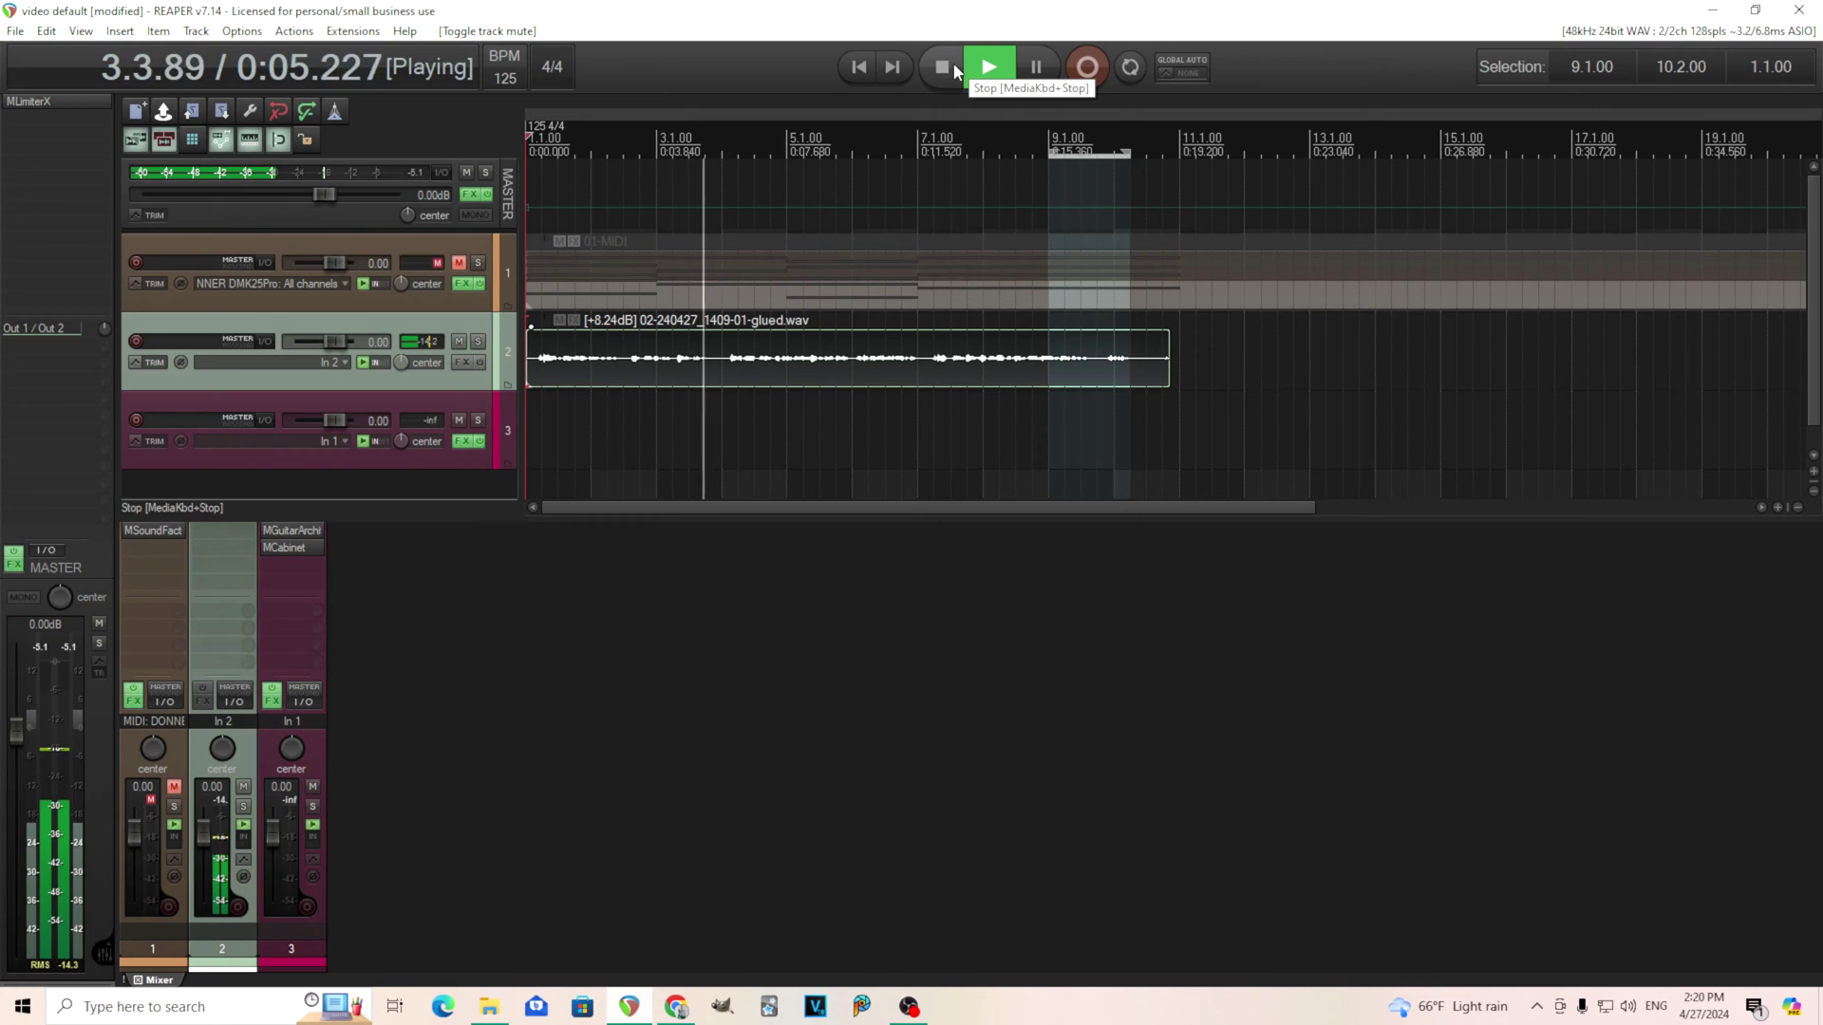
{"action": "left_click", "coordinate": [955, 70]}
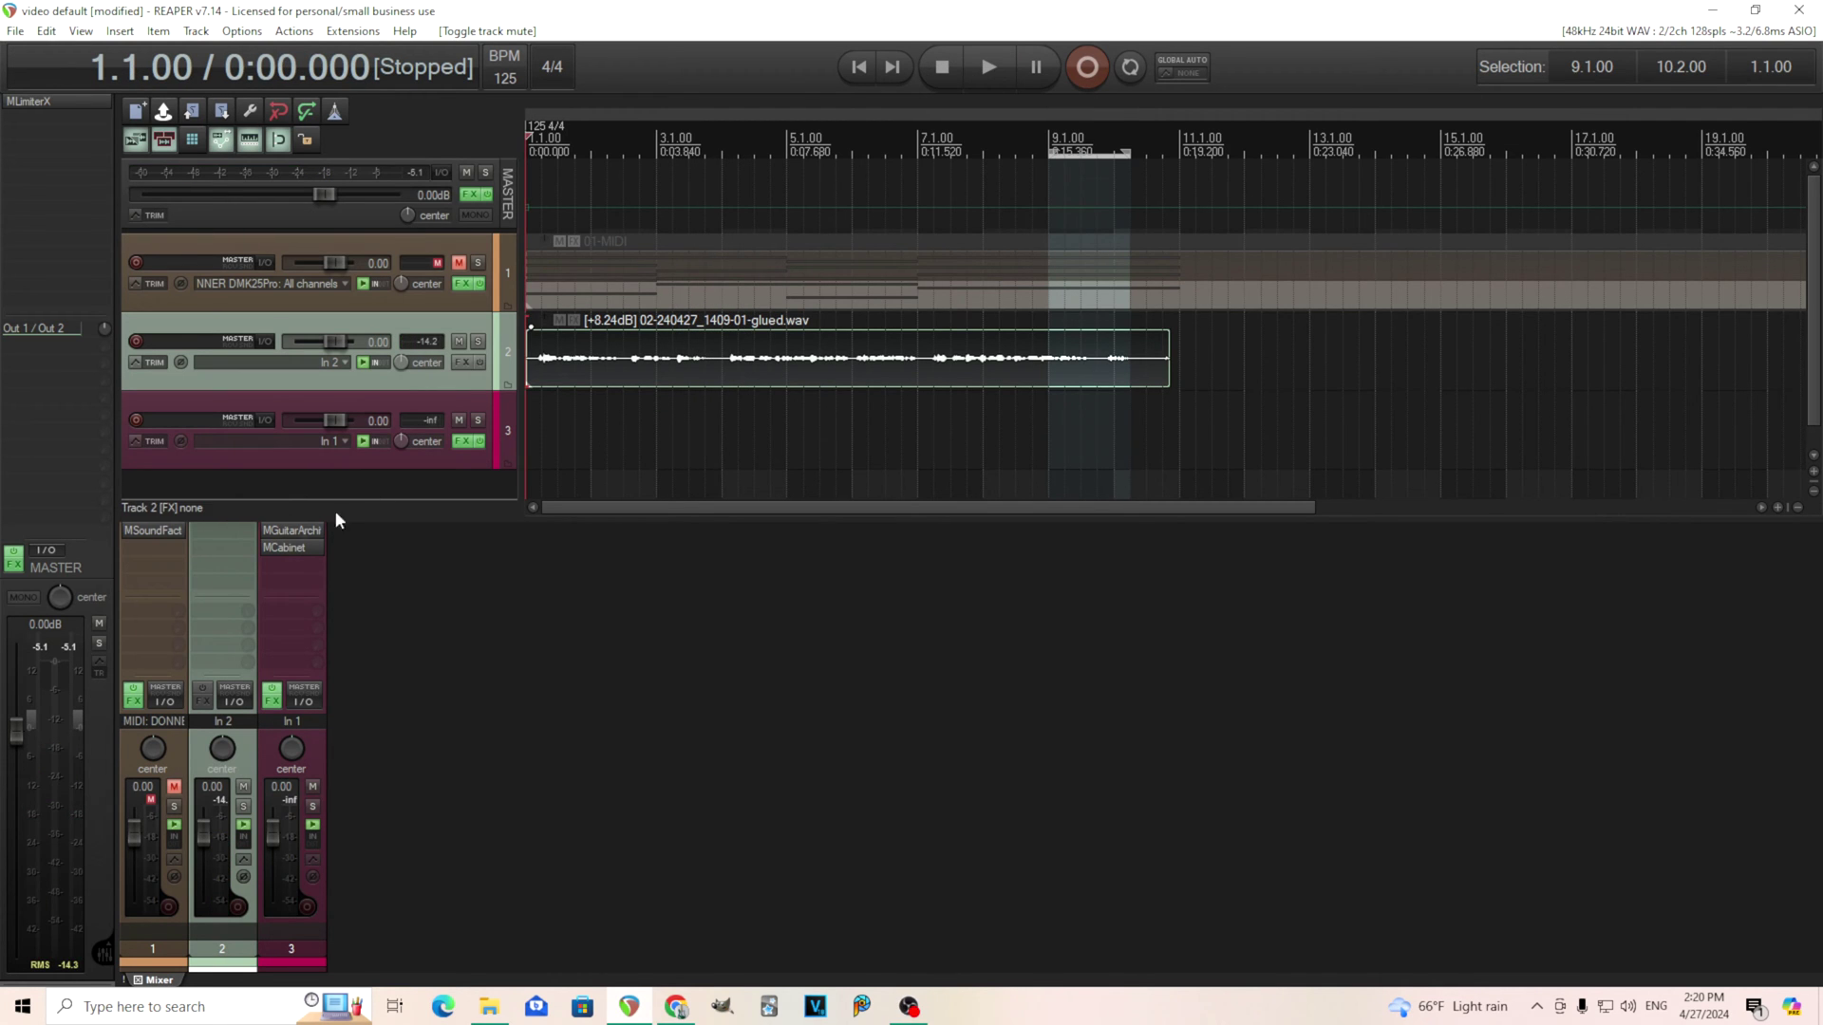
{"action": "left_click", "coordinate": [459, 263]}
- Add the MVocoder effect to track 1 after MSoundFactory and move its window clear of the track controls
{"action": "right_click", "coordinate": [159, 543]}
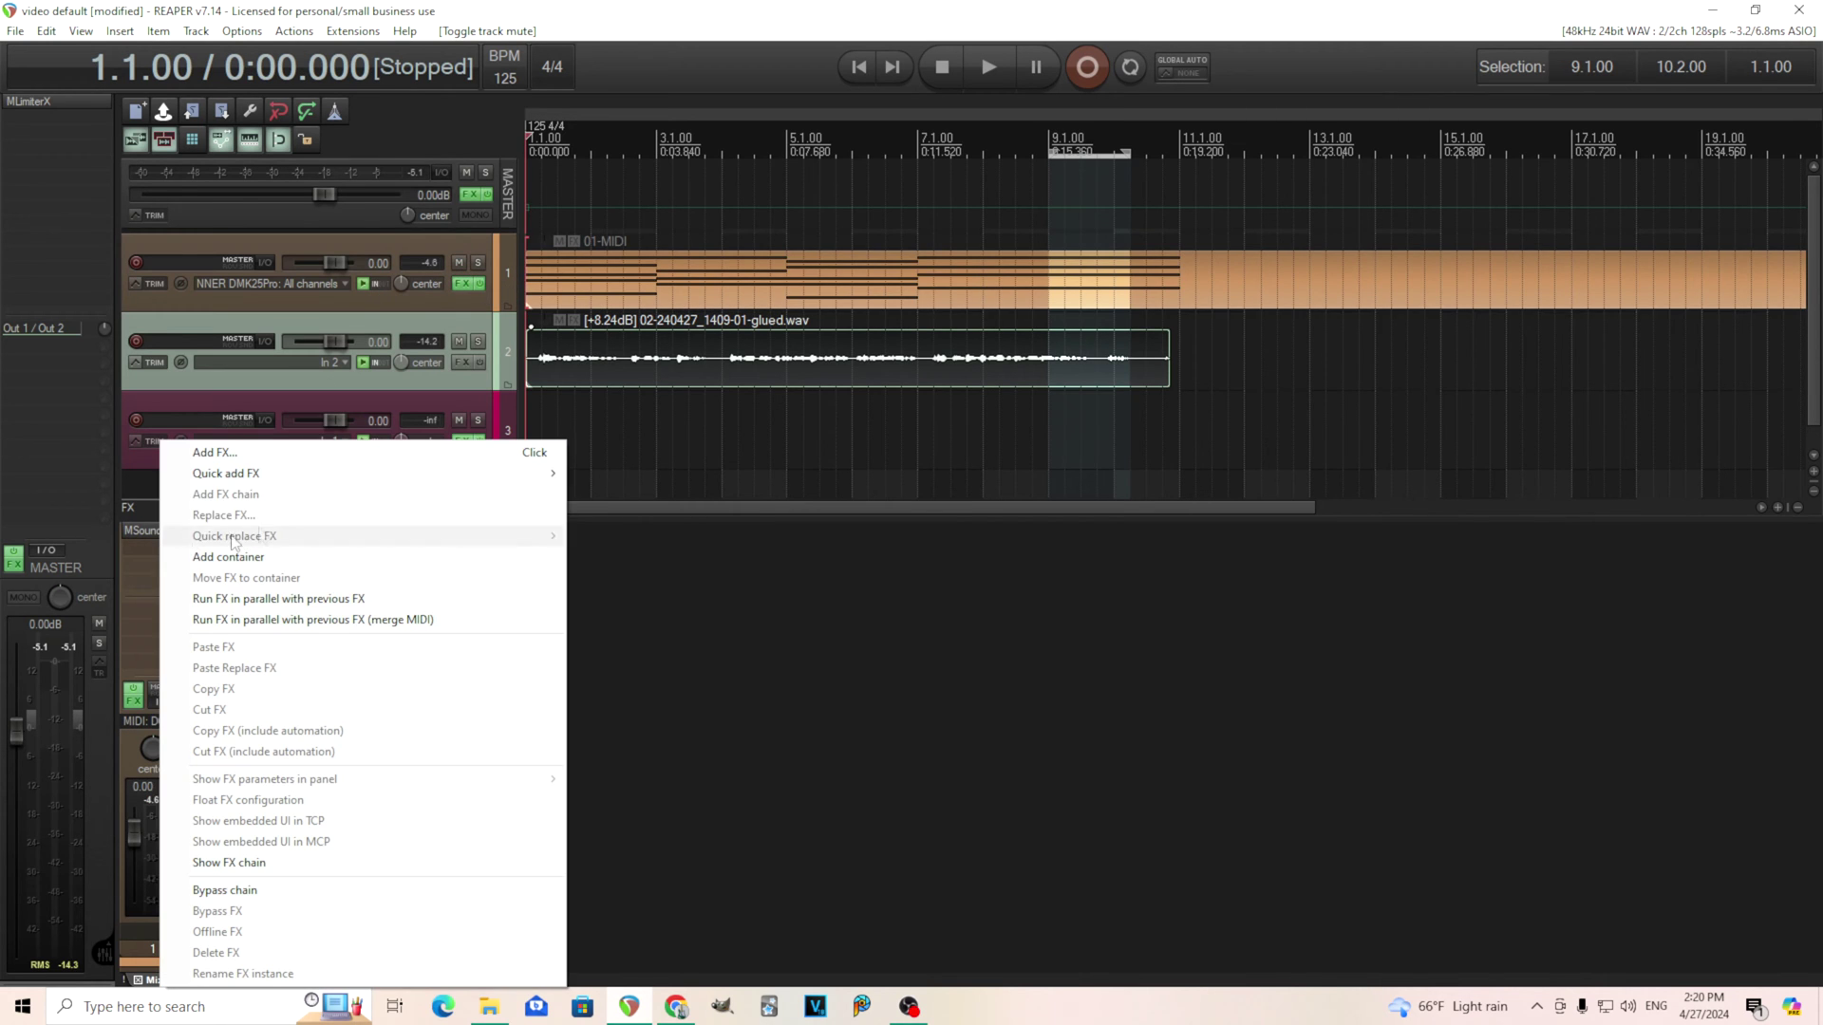
{"action": "mouse_move", "coordinate": [303, 479]}
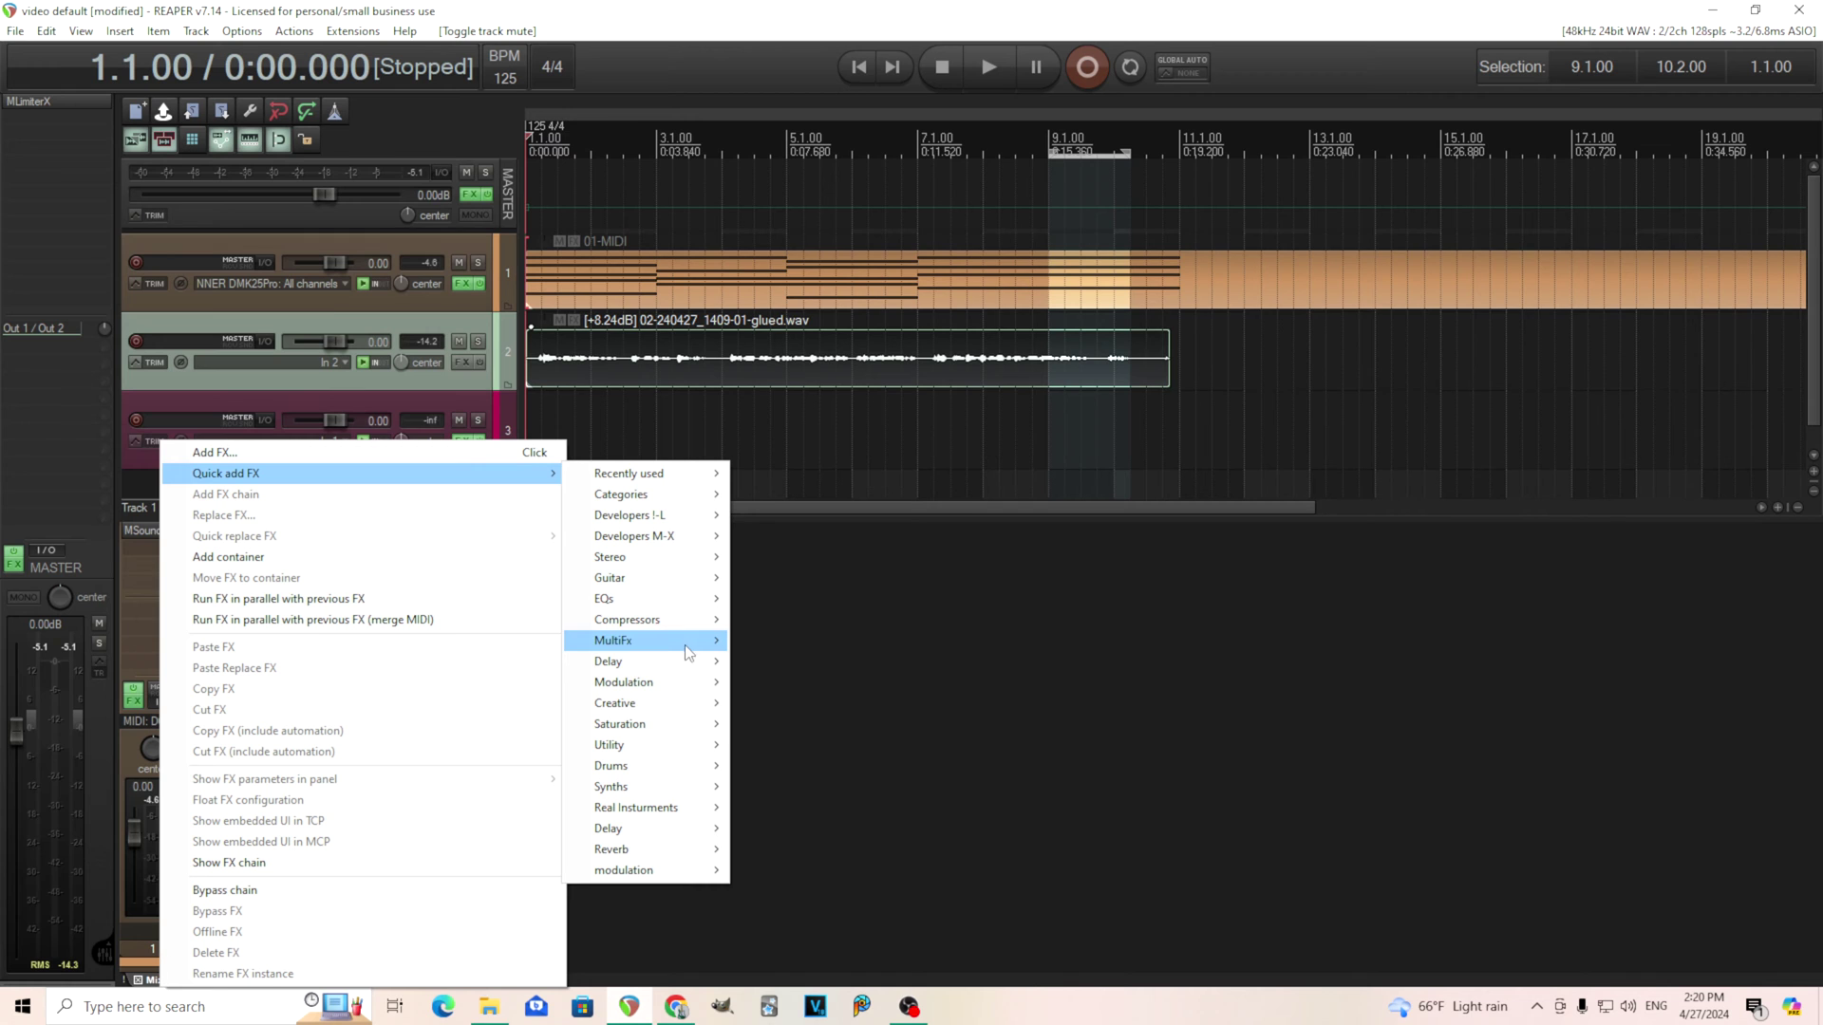
{"action": "mouse_move", "coordinate": [679, 707]}
{"action": "left_click", "coordinate": [881, 870]}
{"action": "left_click_drag", "start_coordinate": [581, 70], "coordinate": [1244, 390]}
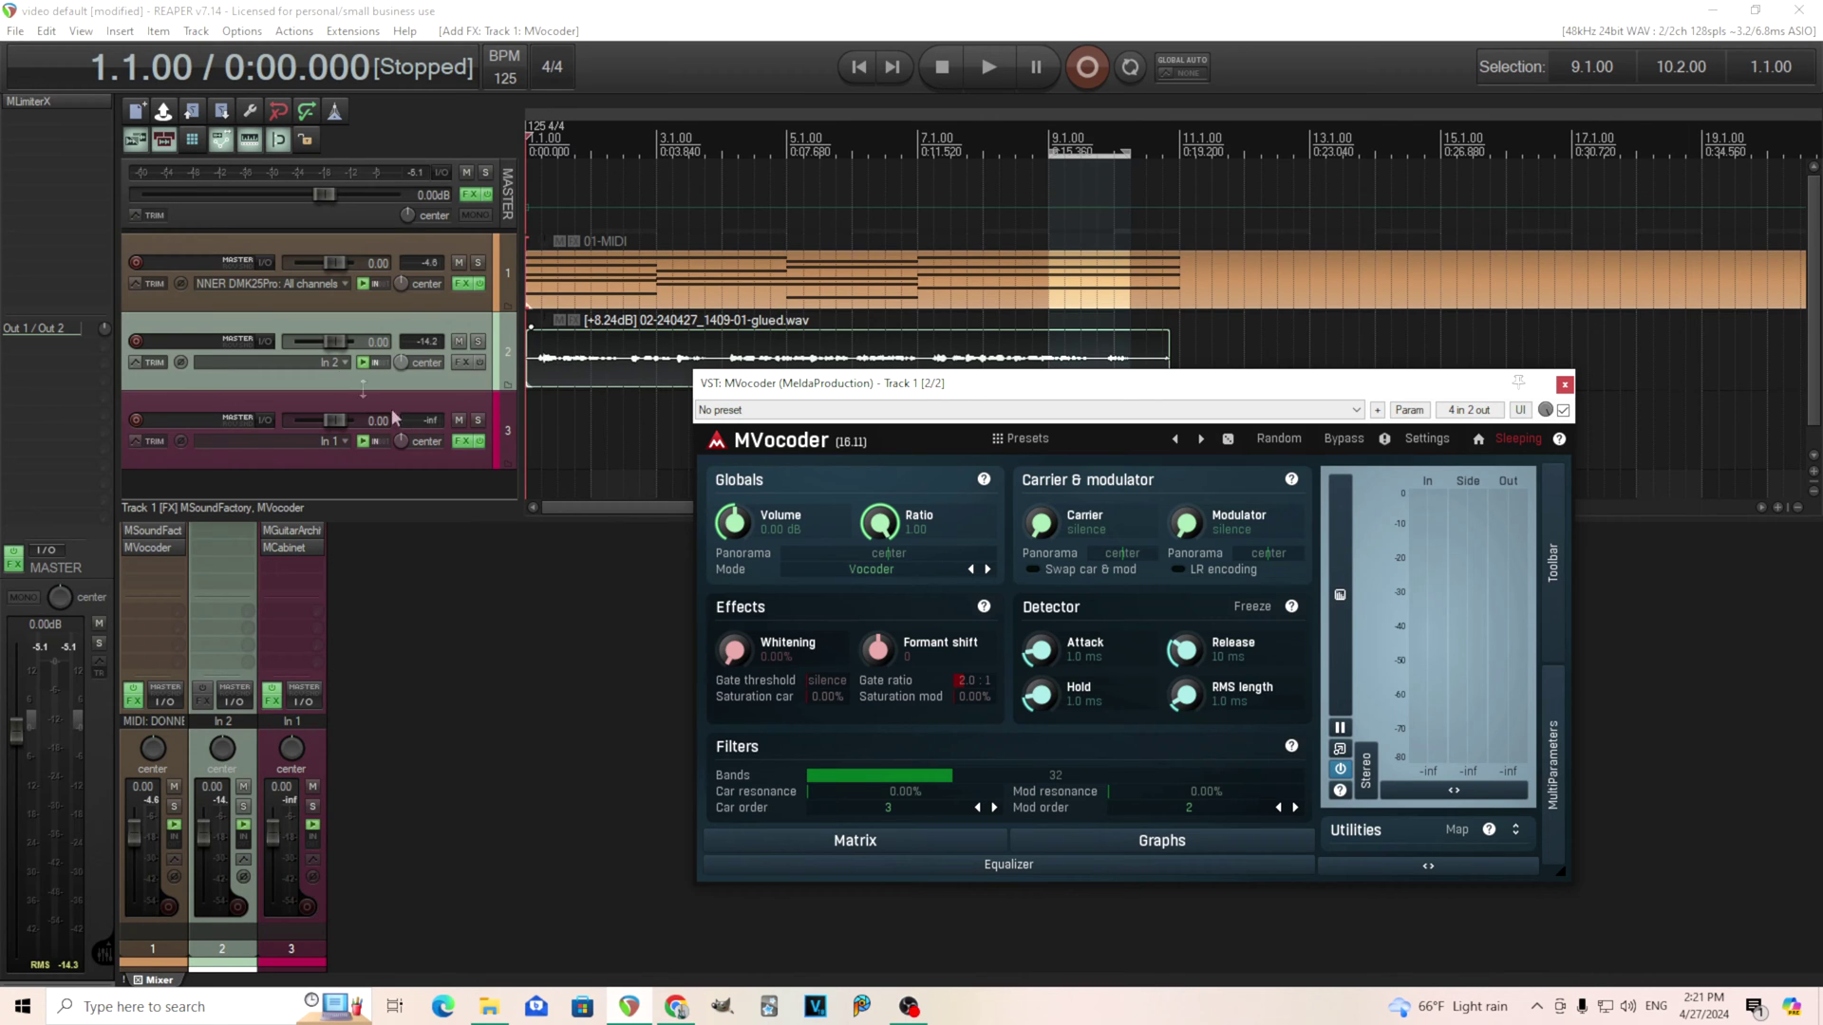
- Send track 2's audio to track 1 on channels 11/12 as the vocoder sidechain, in Pre-Fader (Post-FX) mode
{"action": "left_click", "coordinate": [237, 703]}
{"action": "left_click_drag", "start_coordinate": [238, 703], "coordinate": [606, 415]}
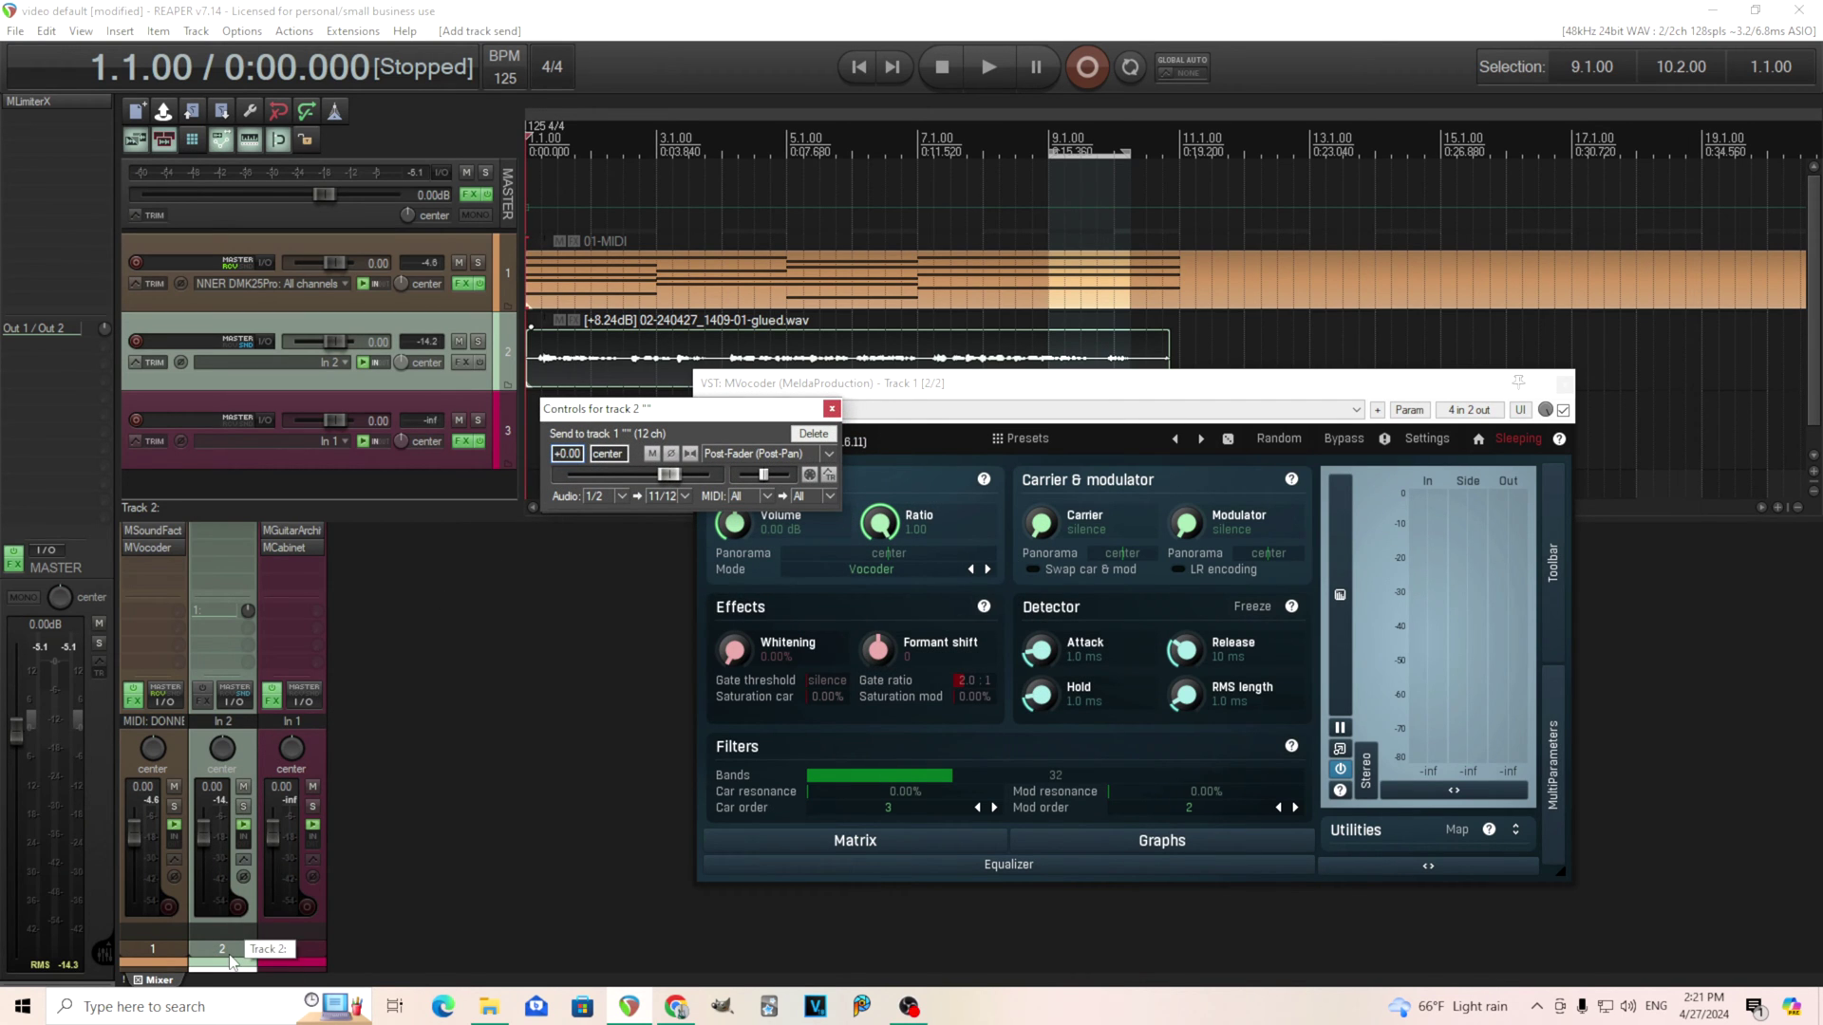
{"action": "left_click", "coordinate": [743, 456]}
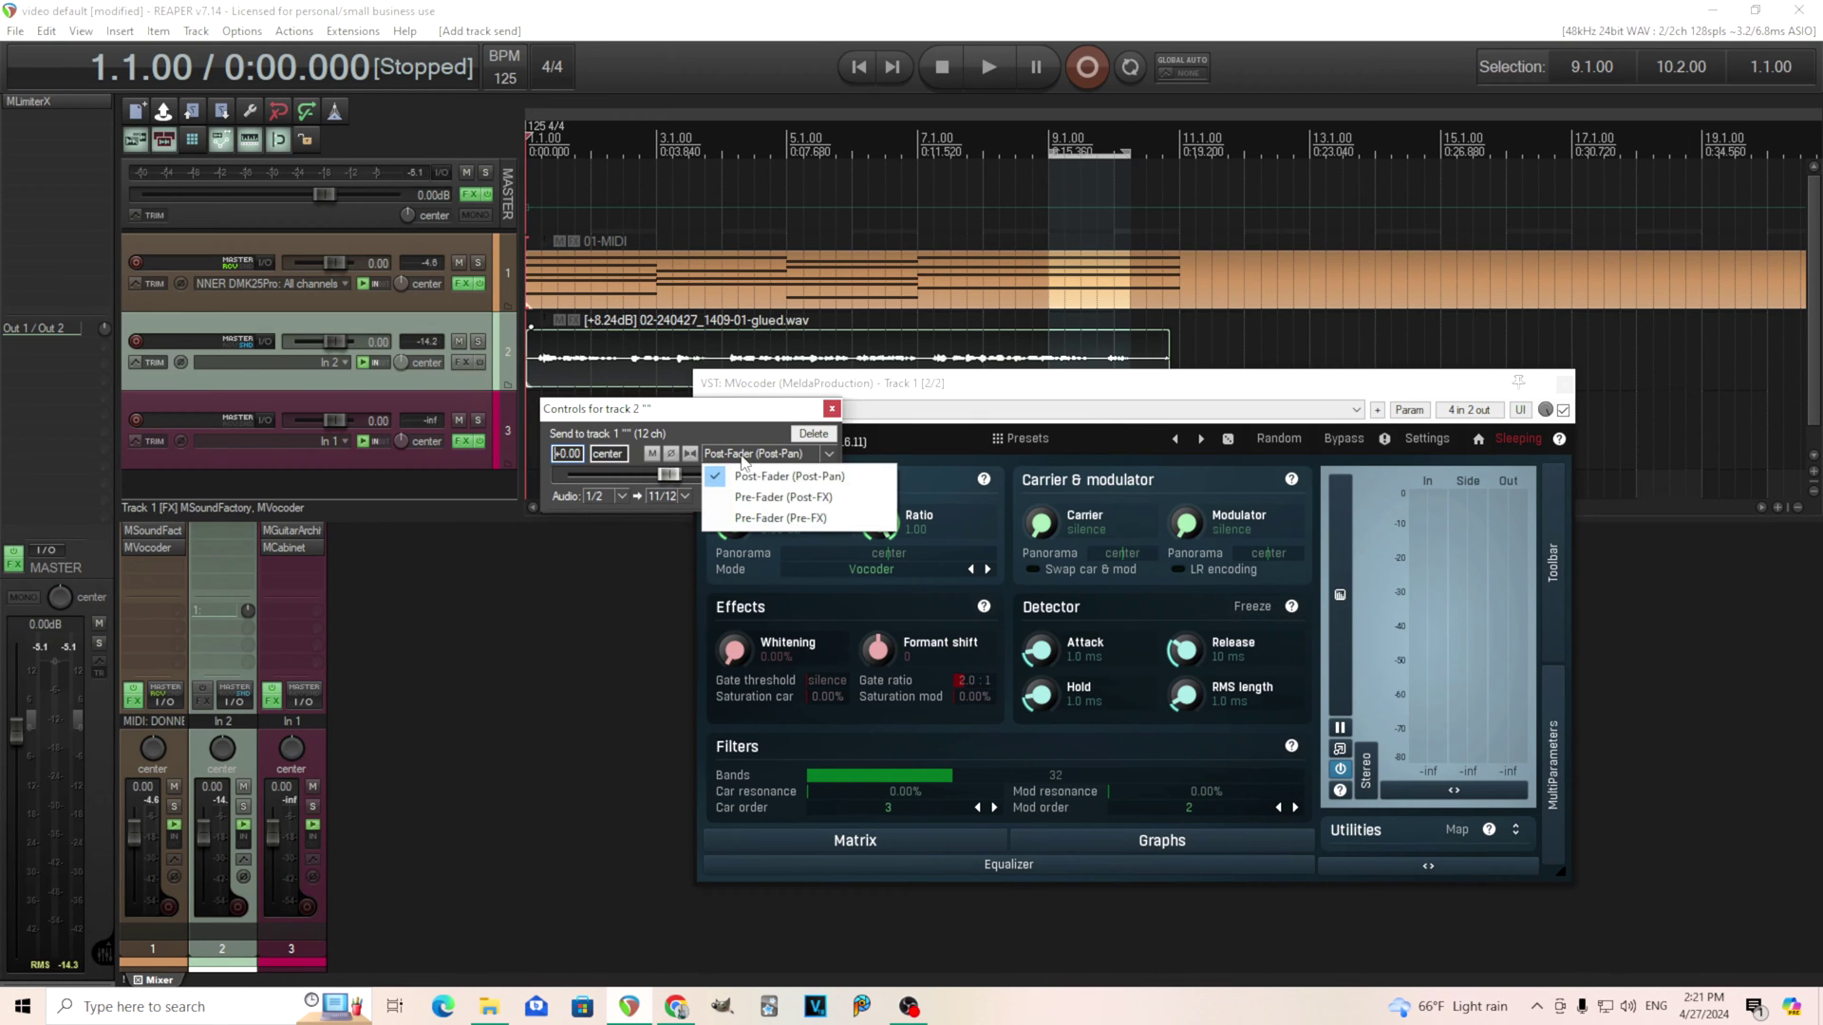
{"action": "left_click", "coordinate": [848, 497]}
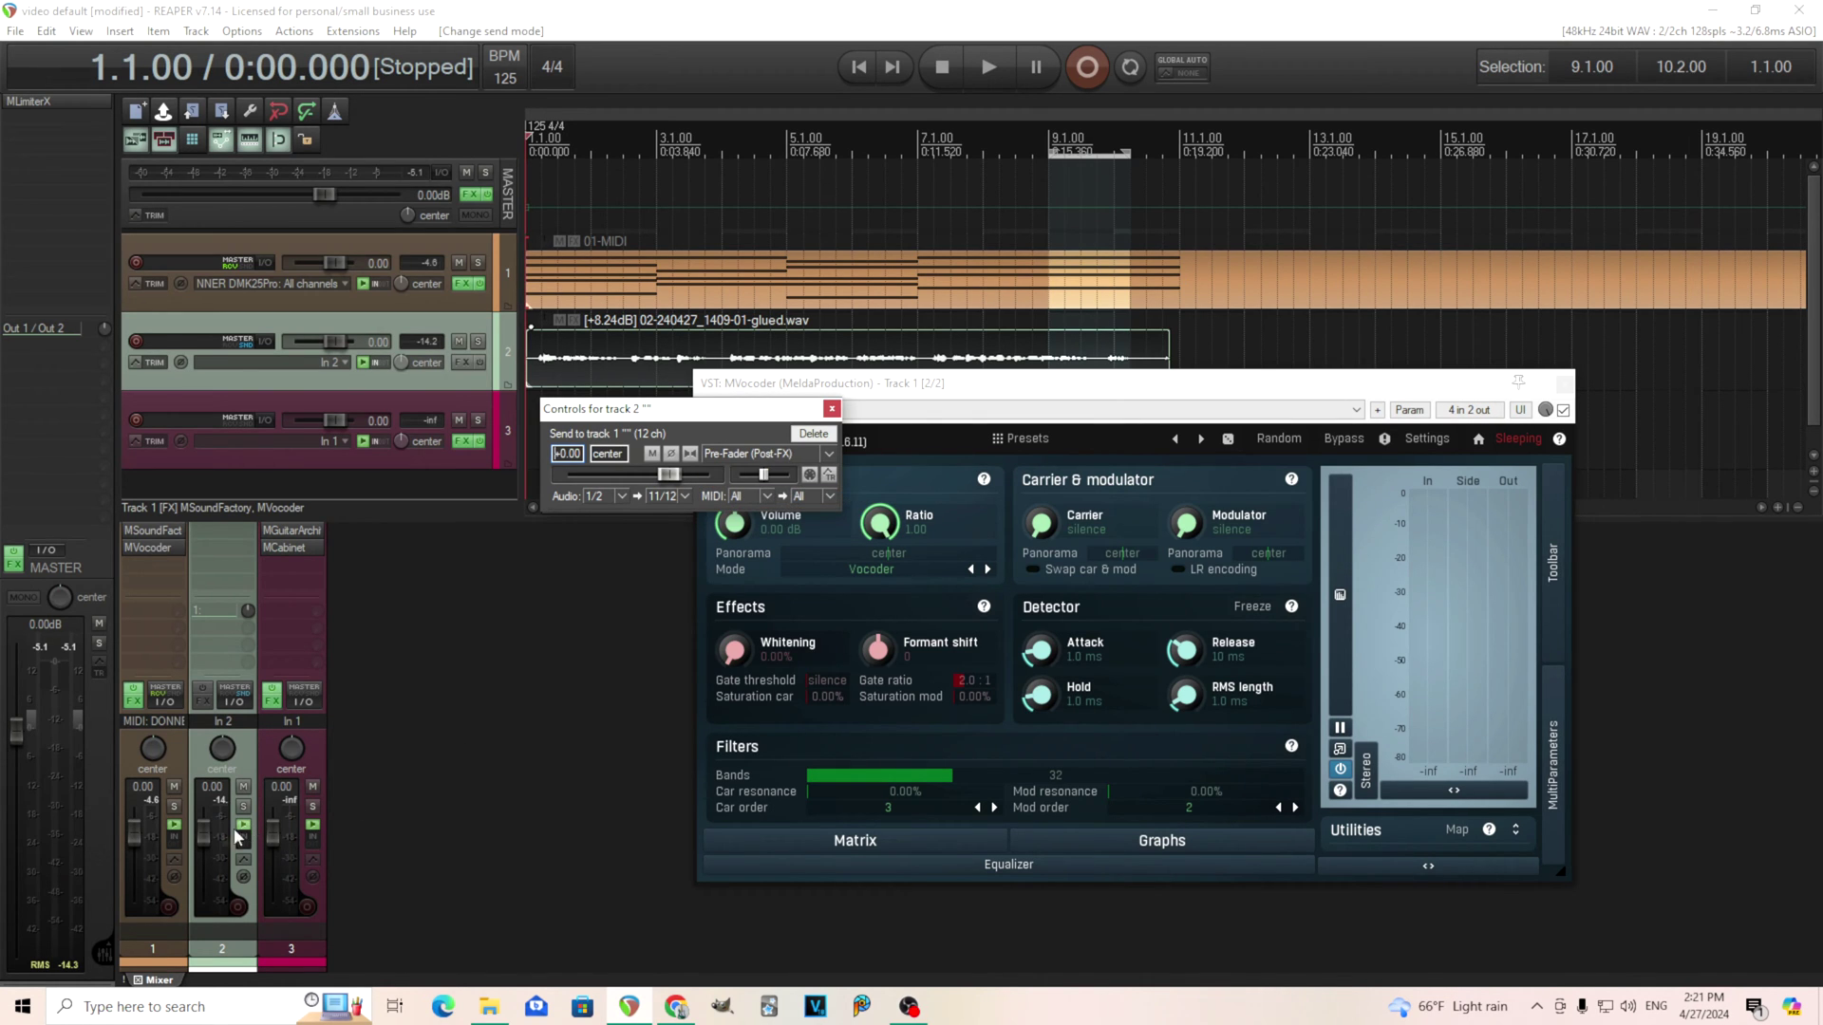
- Lower track 2's volume fader to -inf and play back the vocoded result
{"action": "left_click_drag", "start_coordinate": [199, 830], "coordinate": [219, 942]}
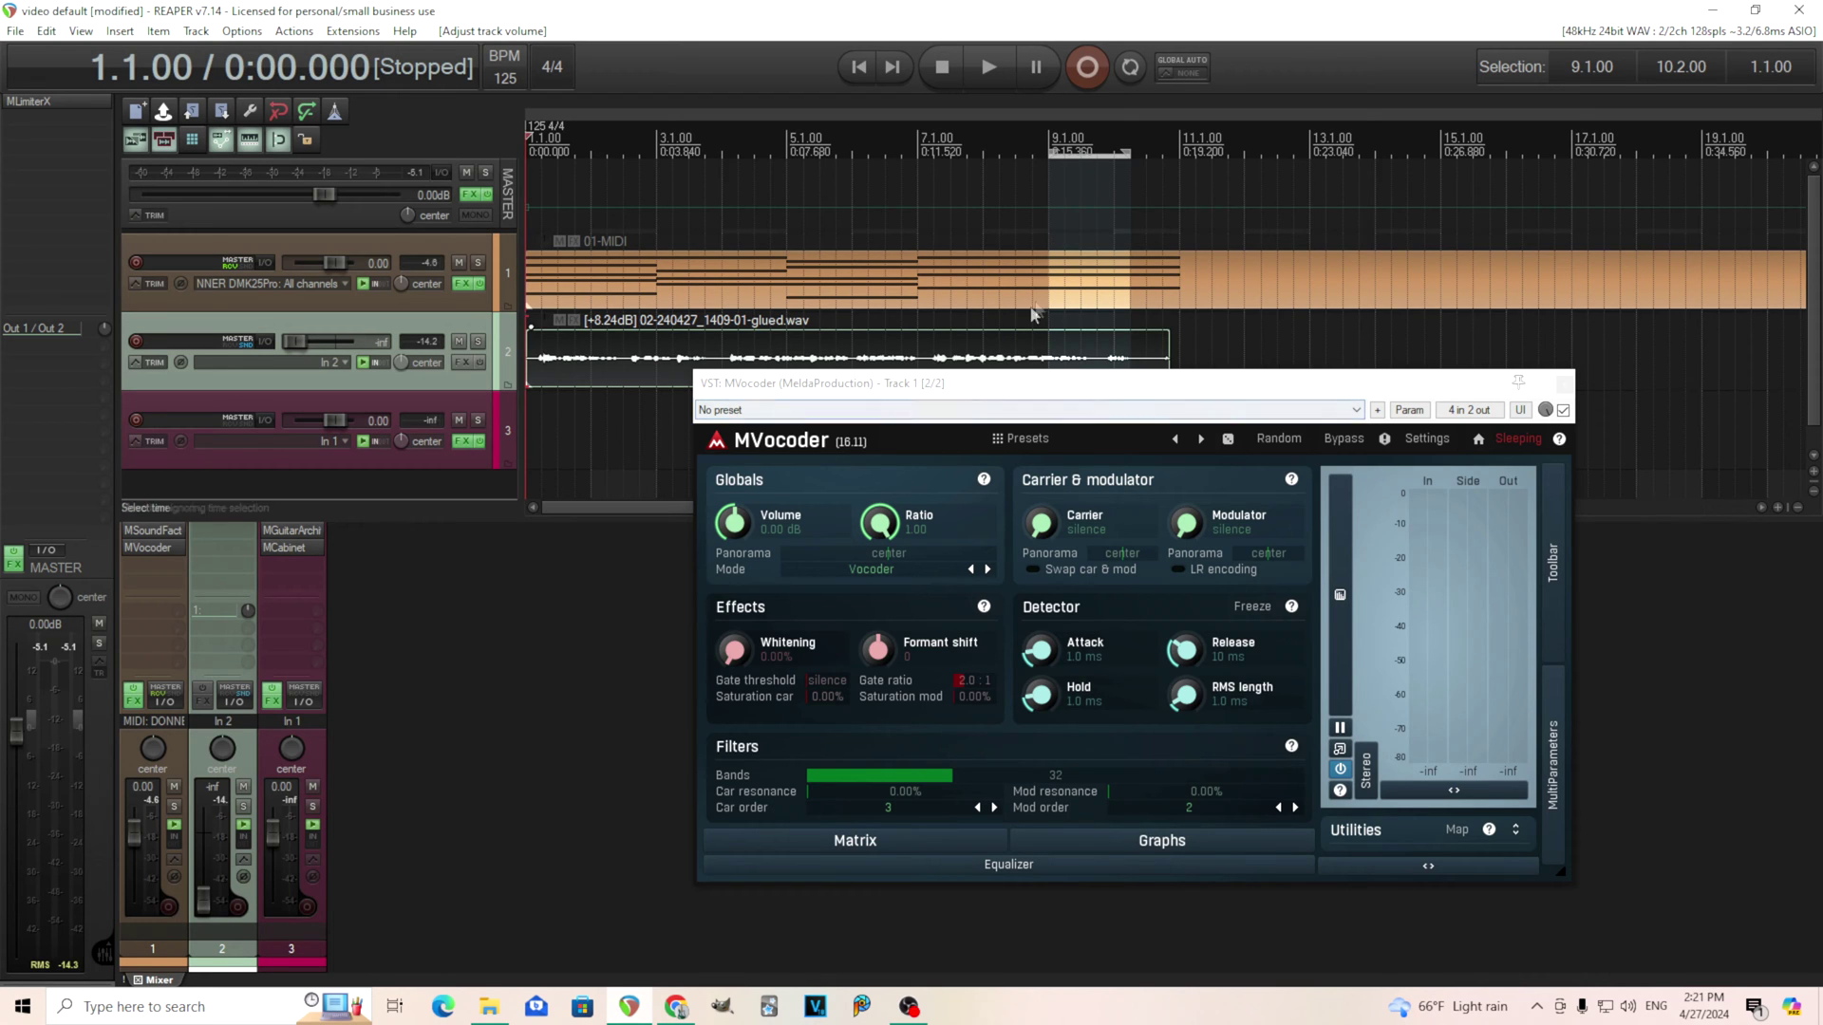
{"action": "left_click", "coordinate": [986, 66]}
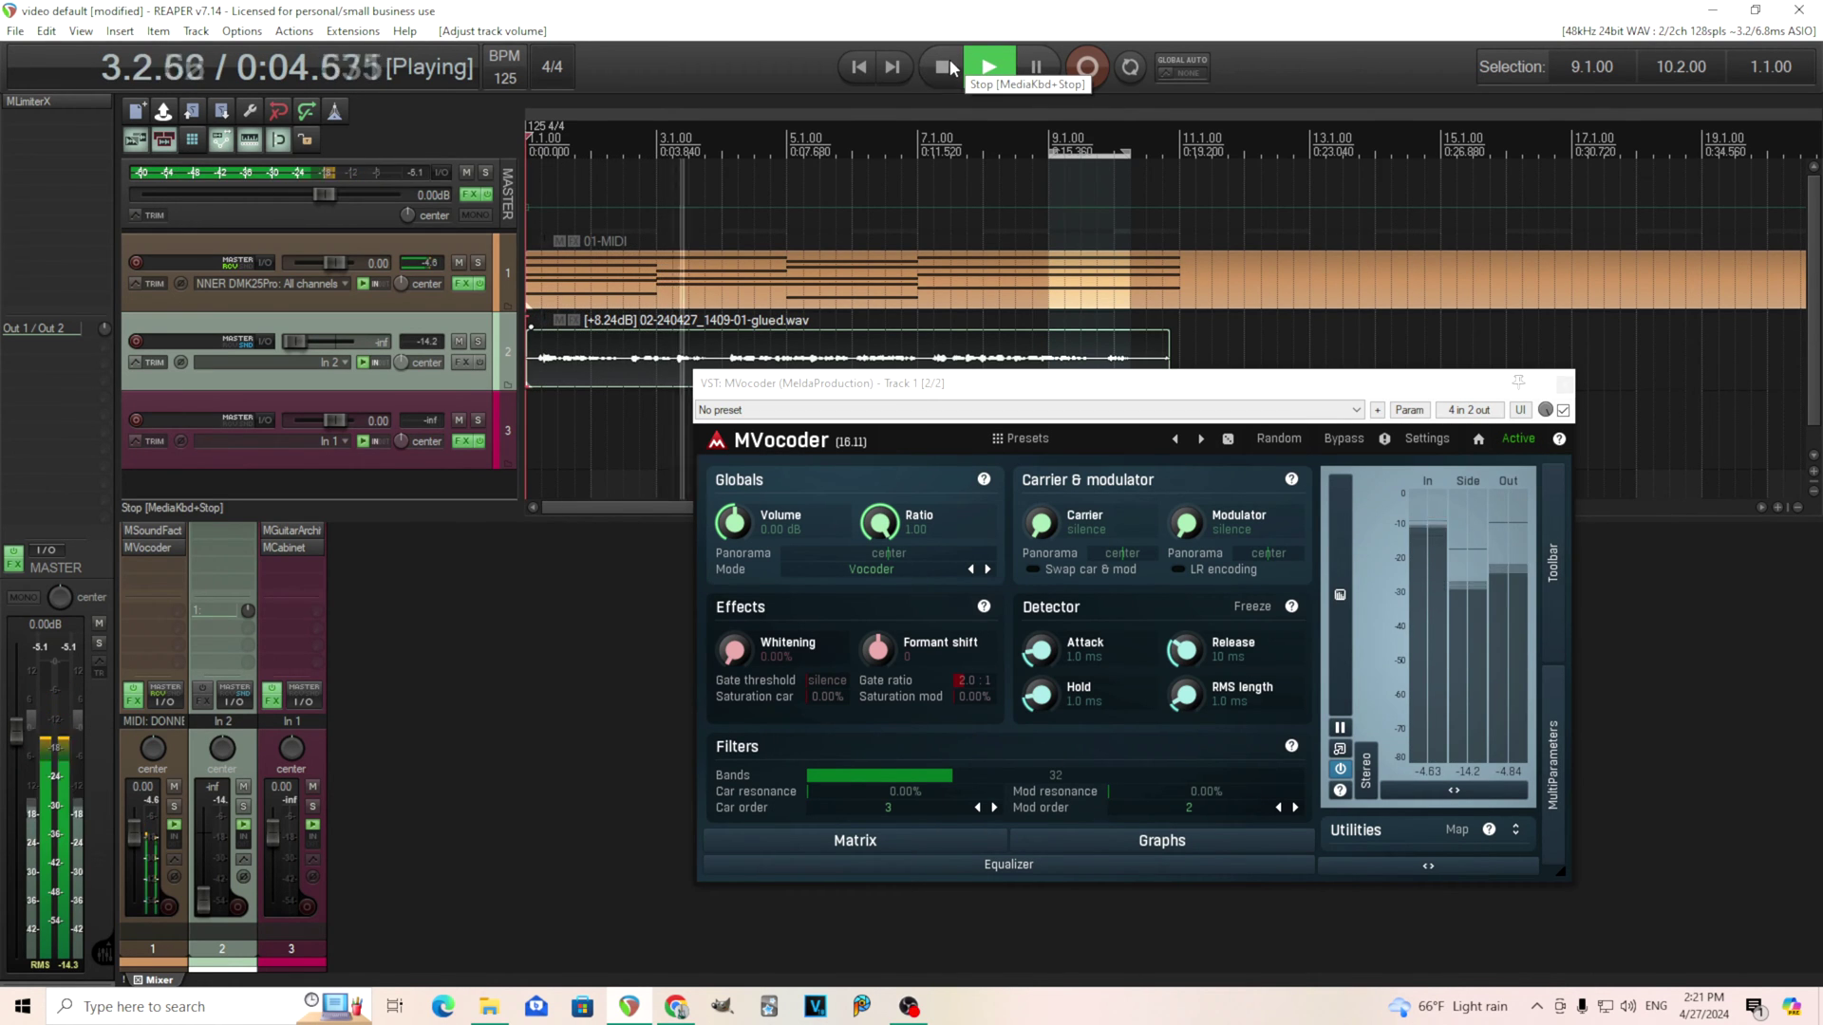
{"action": "left_click", "coordinate": [943, 67]}
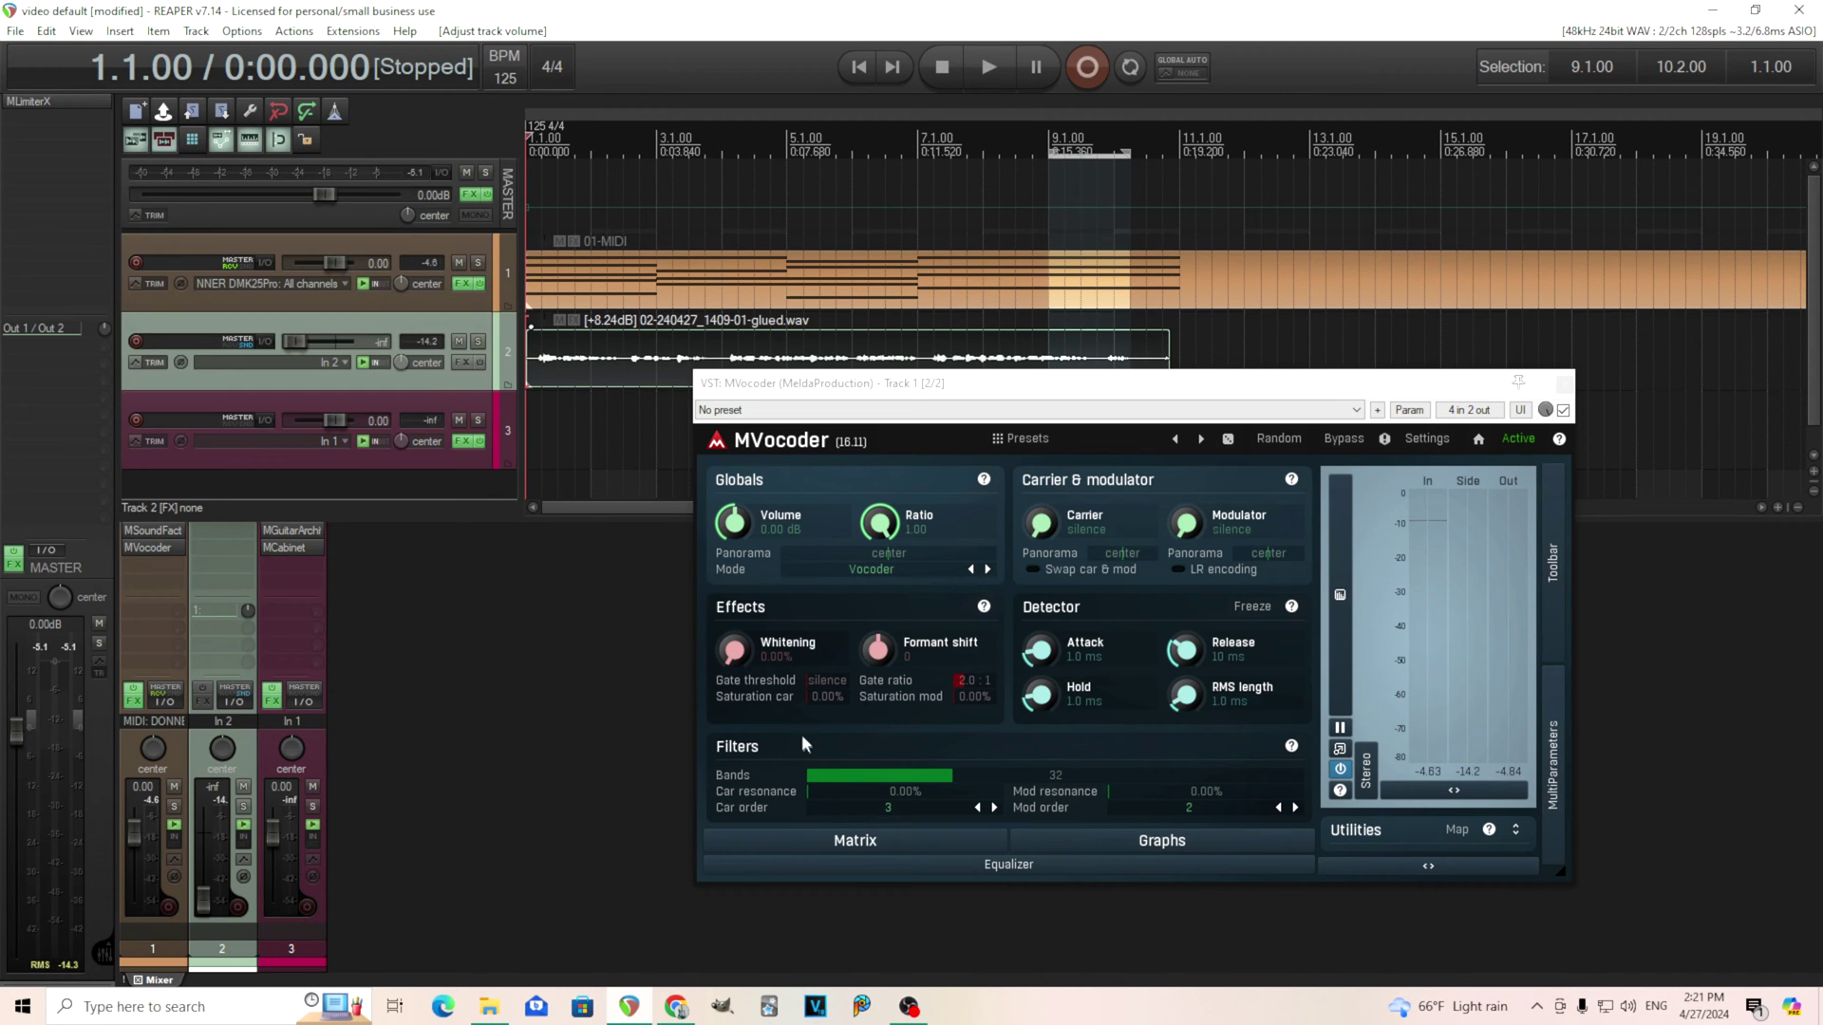
- Raise MVocoder's Whitening to about 60% while listening to the project
{"action": "left_click", "coordinate": [743, 649]}
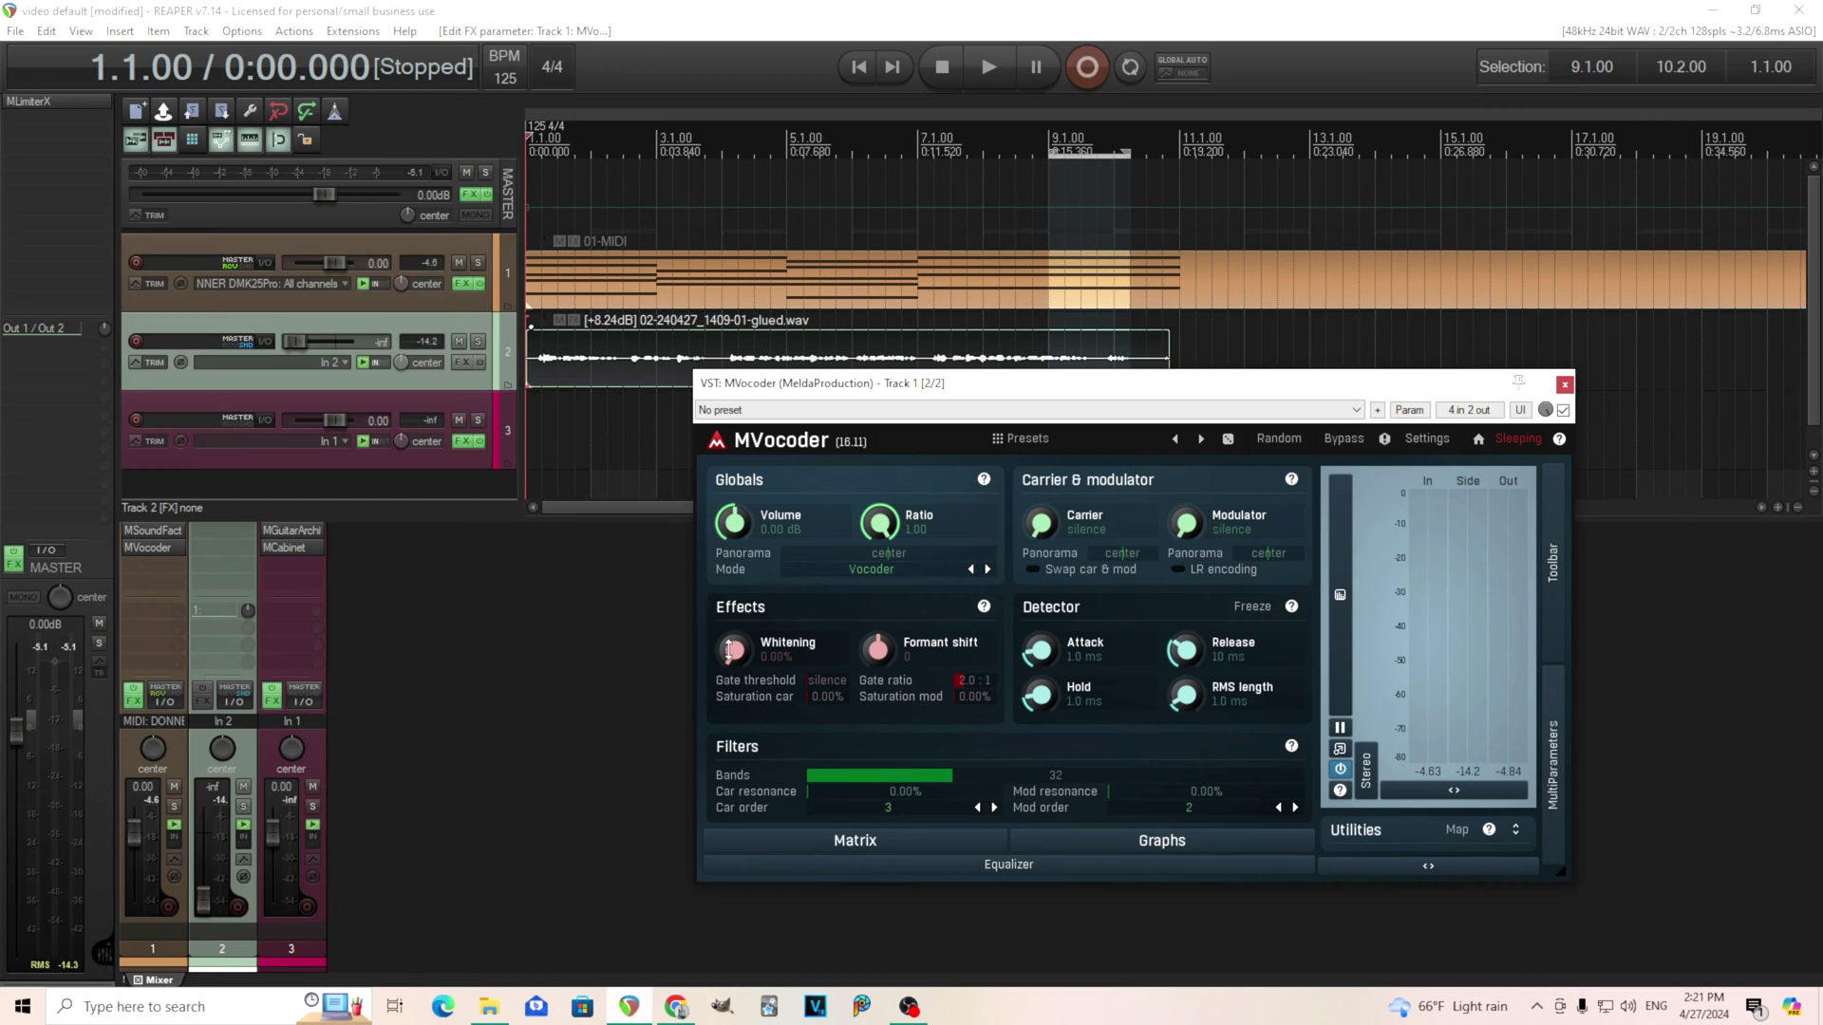
{"action": "left_click", "coordinate": [993, 59]}
{"action": "left_click_drag", "start_coordinate": [733, 652], "coordinate": [733, 599]}
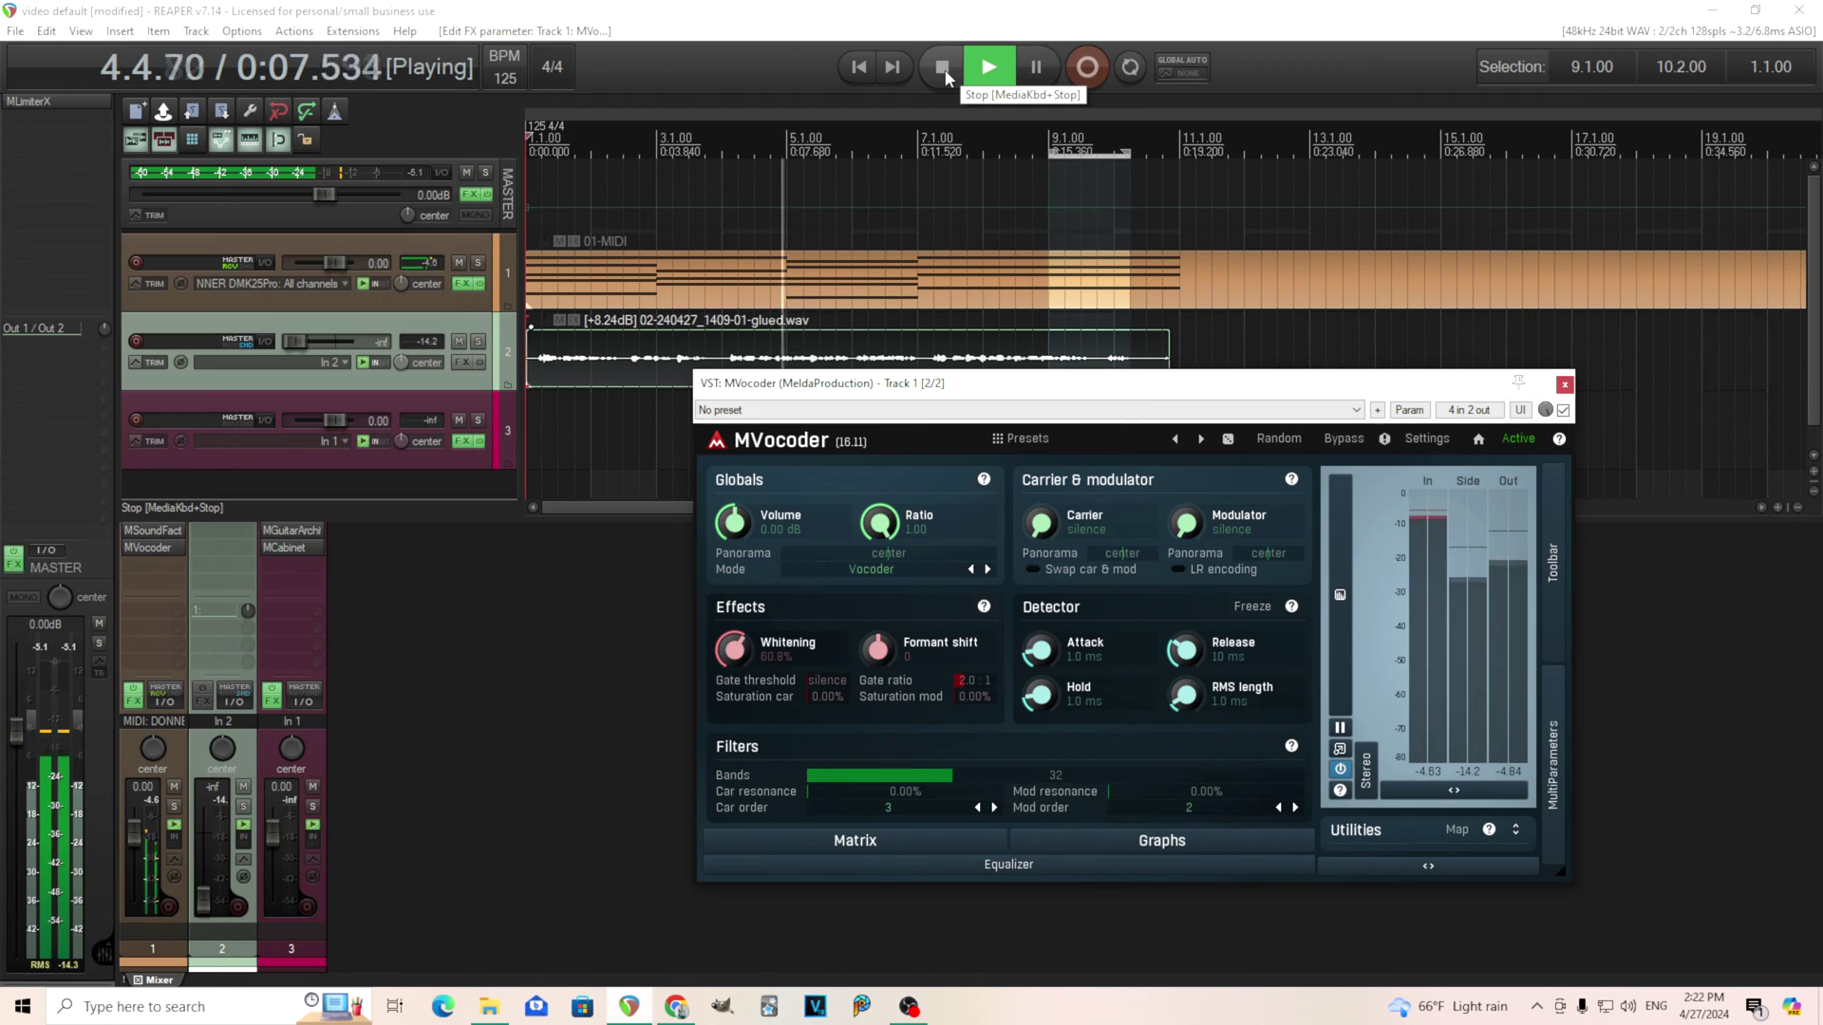
{"action": "left_click", "coordinate": [943, 69]}
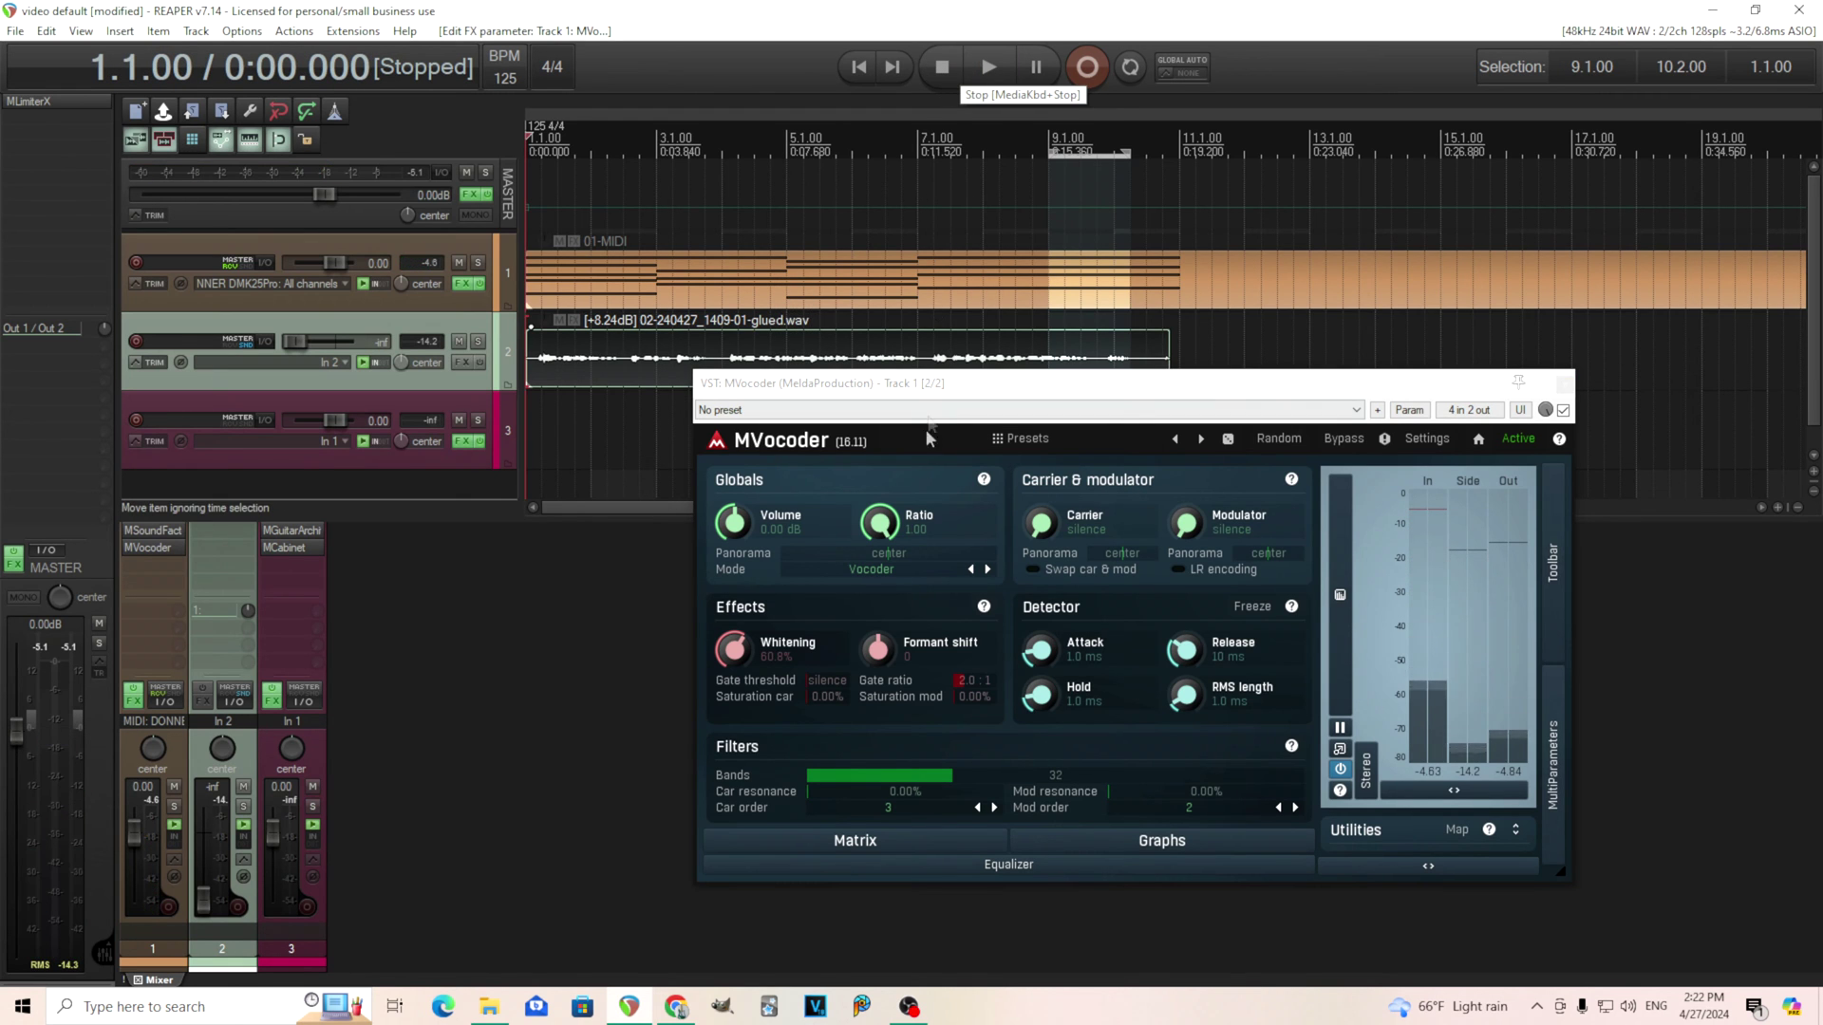
- Reposition the MVocoder window, raise its Volume to 2.34 dB and expand its side toolbar
{"action": "left_click_drag", "start_coordinate": [931, 396], "coordinate": [900, 309]}
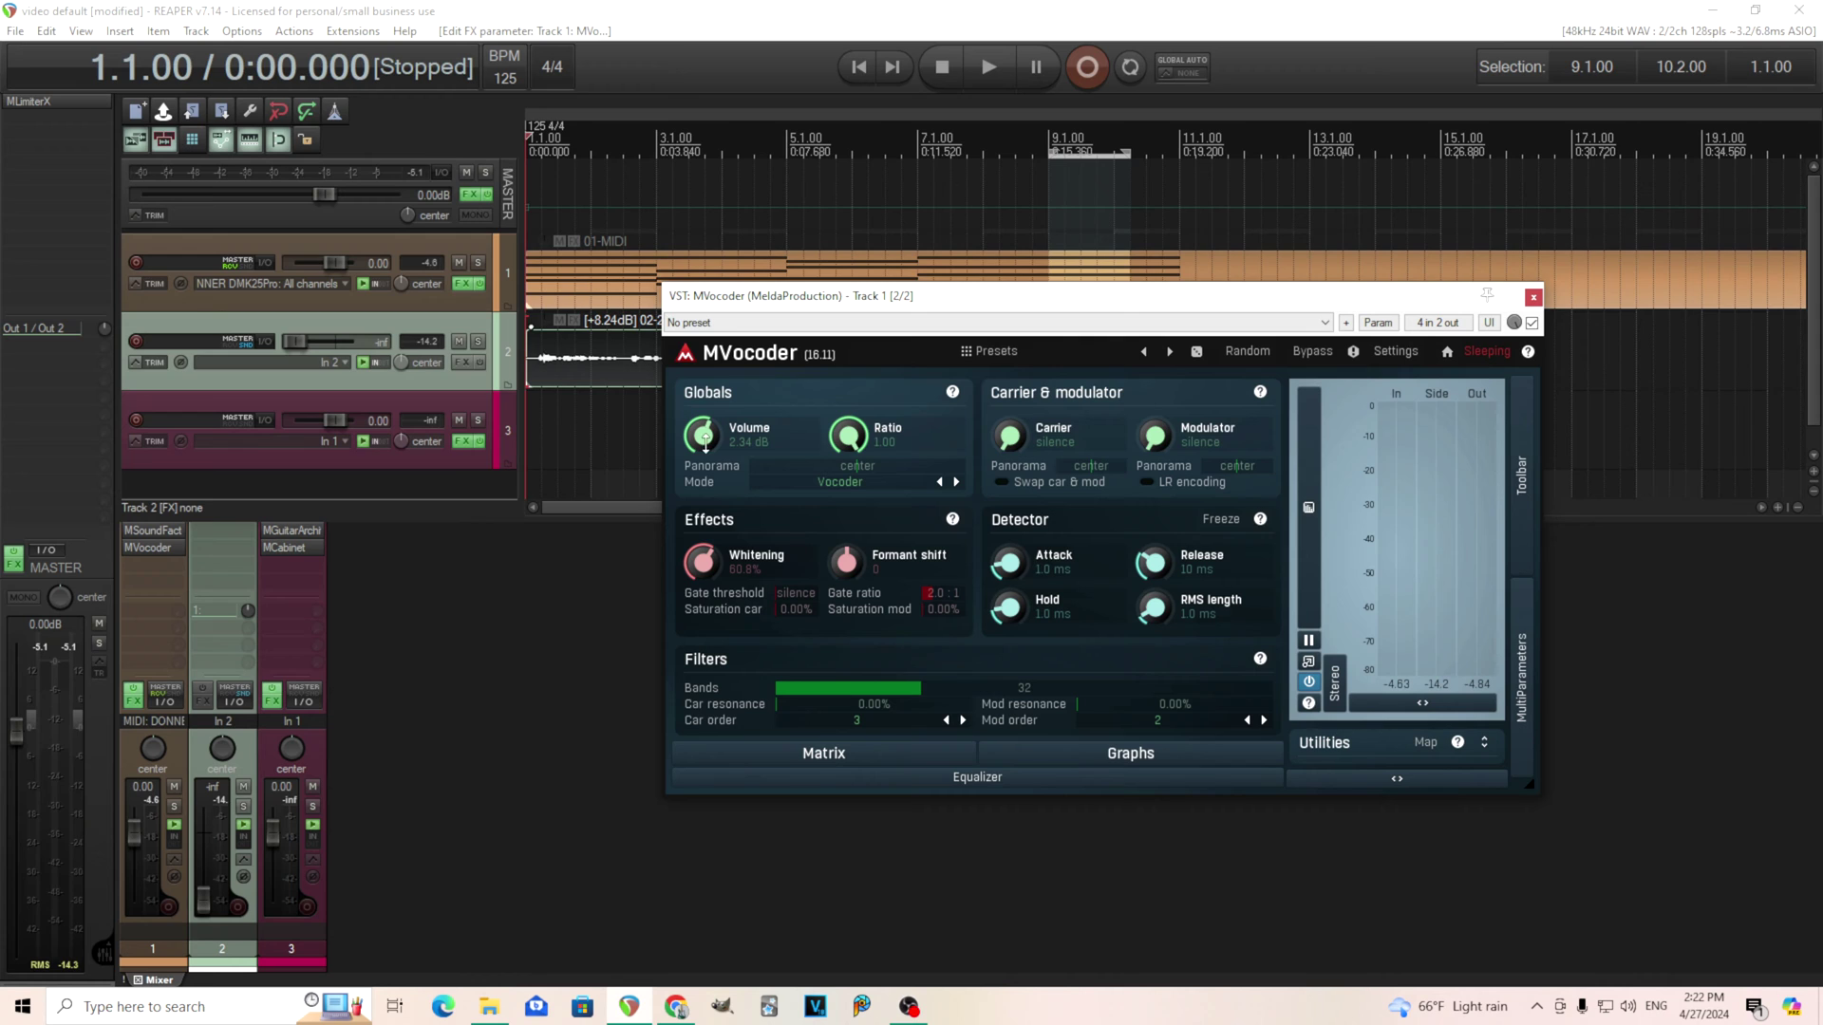
{"action": "left_click", "coordinate": [1524, 472]}
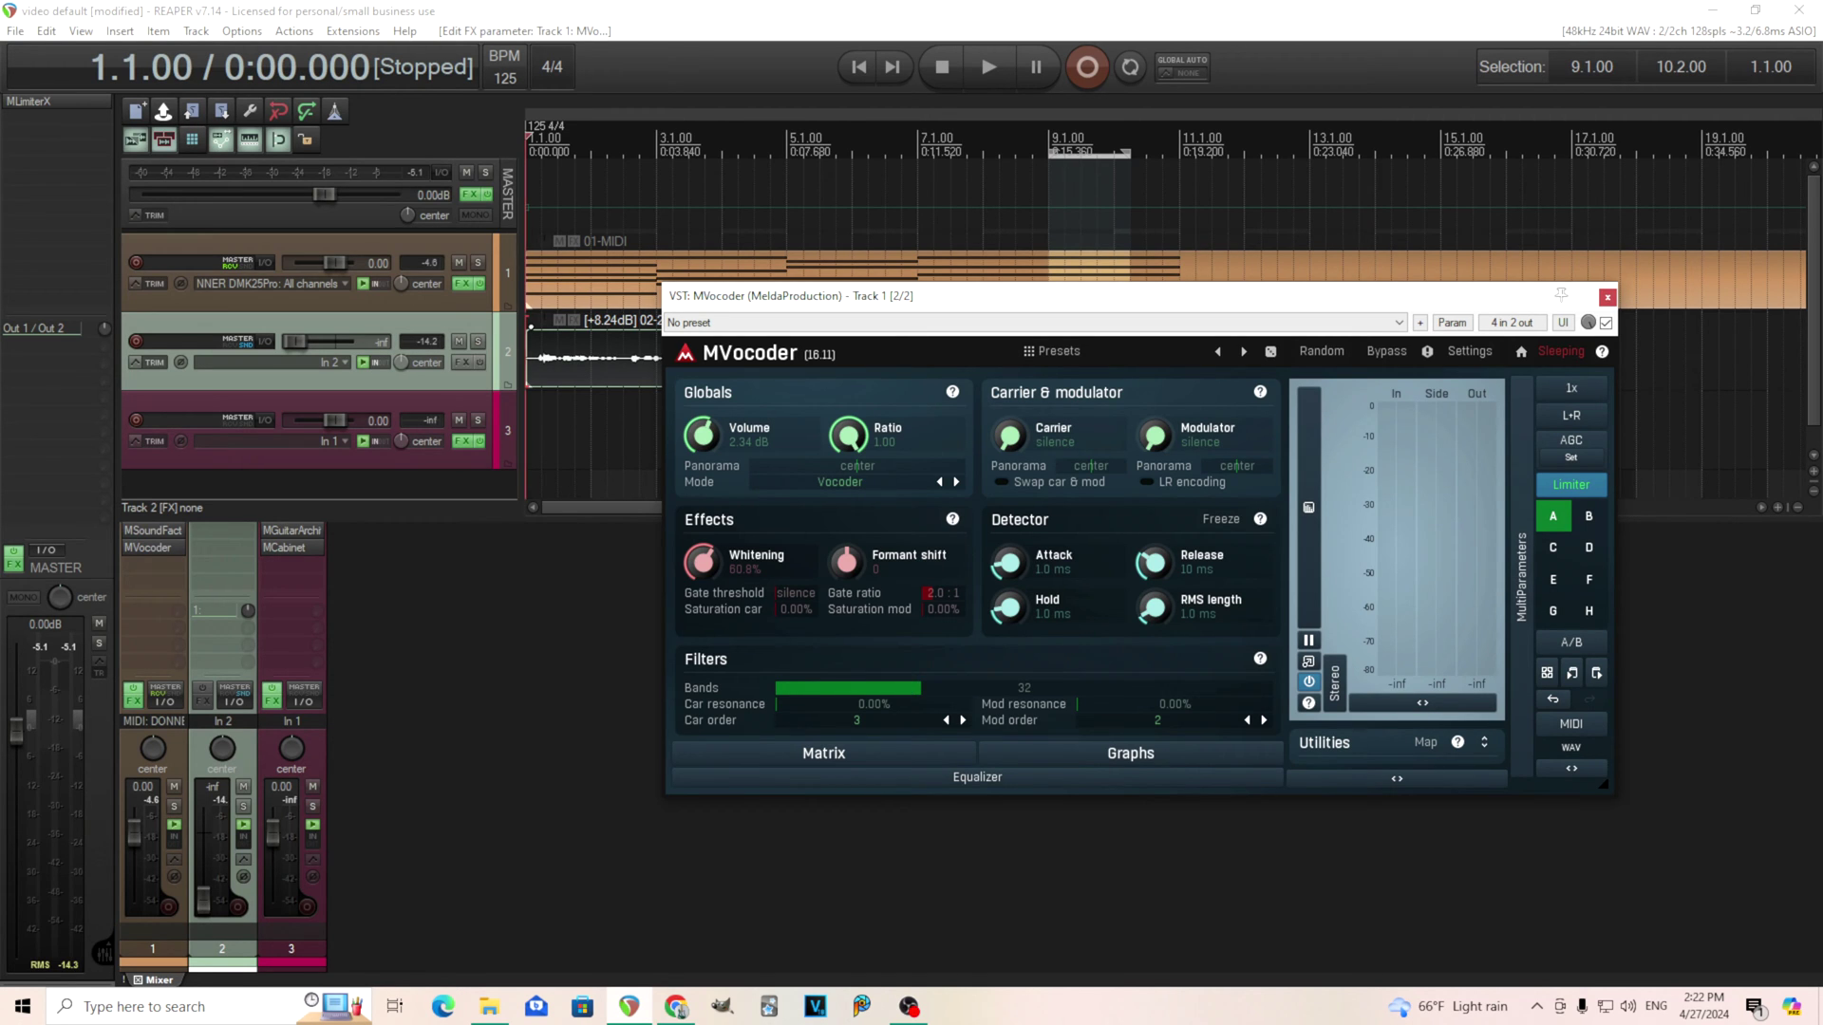
- Try the Bands filter setting across its range, reduce it to 4 and audition the sound
{"action": "left_click_drag", "start_coordinate": [848, 687], "coordinate": [1236, 688]}
{"action": "left_click_drag", "start_coordinate": [907, 688], "coordinate": [777, 688]}
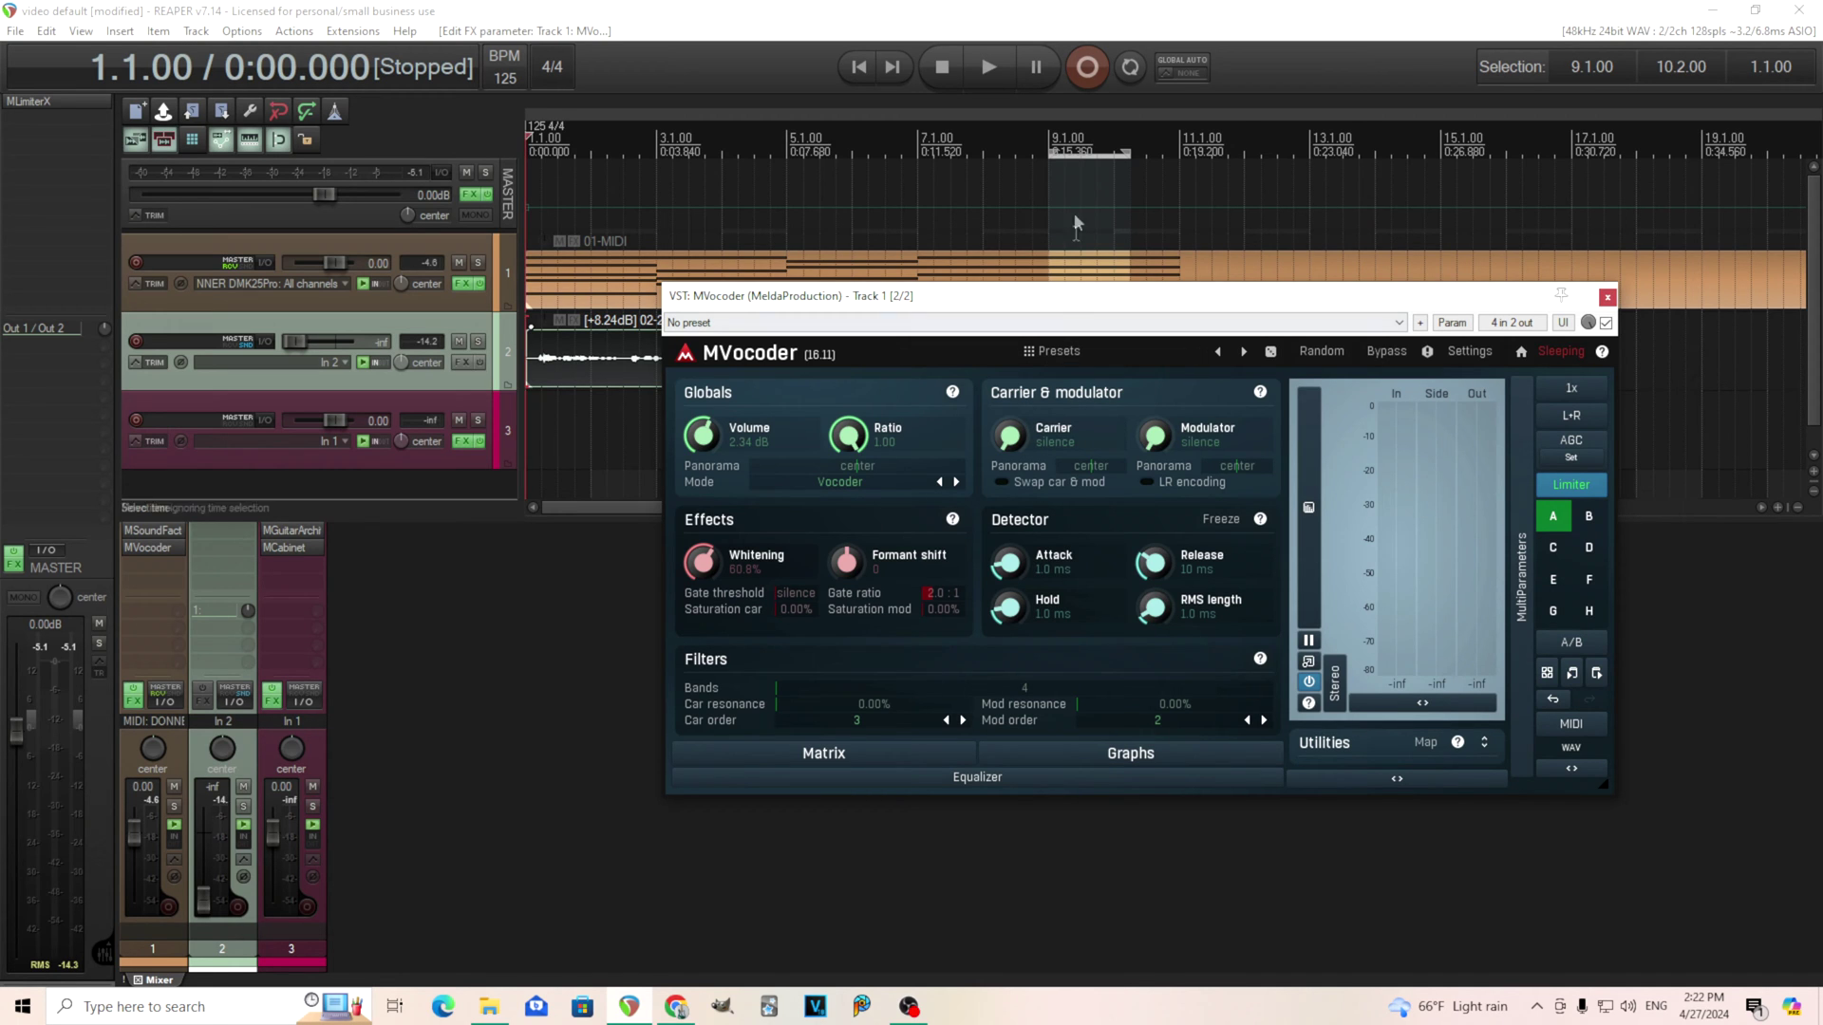
{"action": "left_click", "coordinate": [990, 69]}
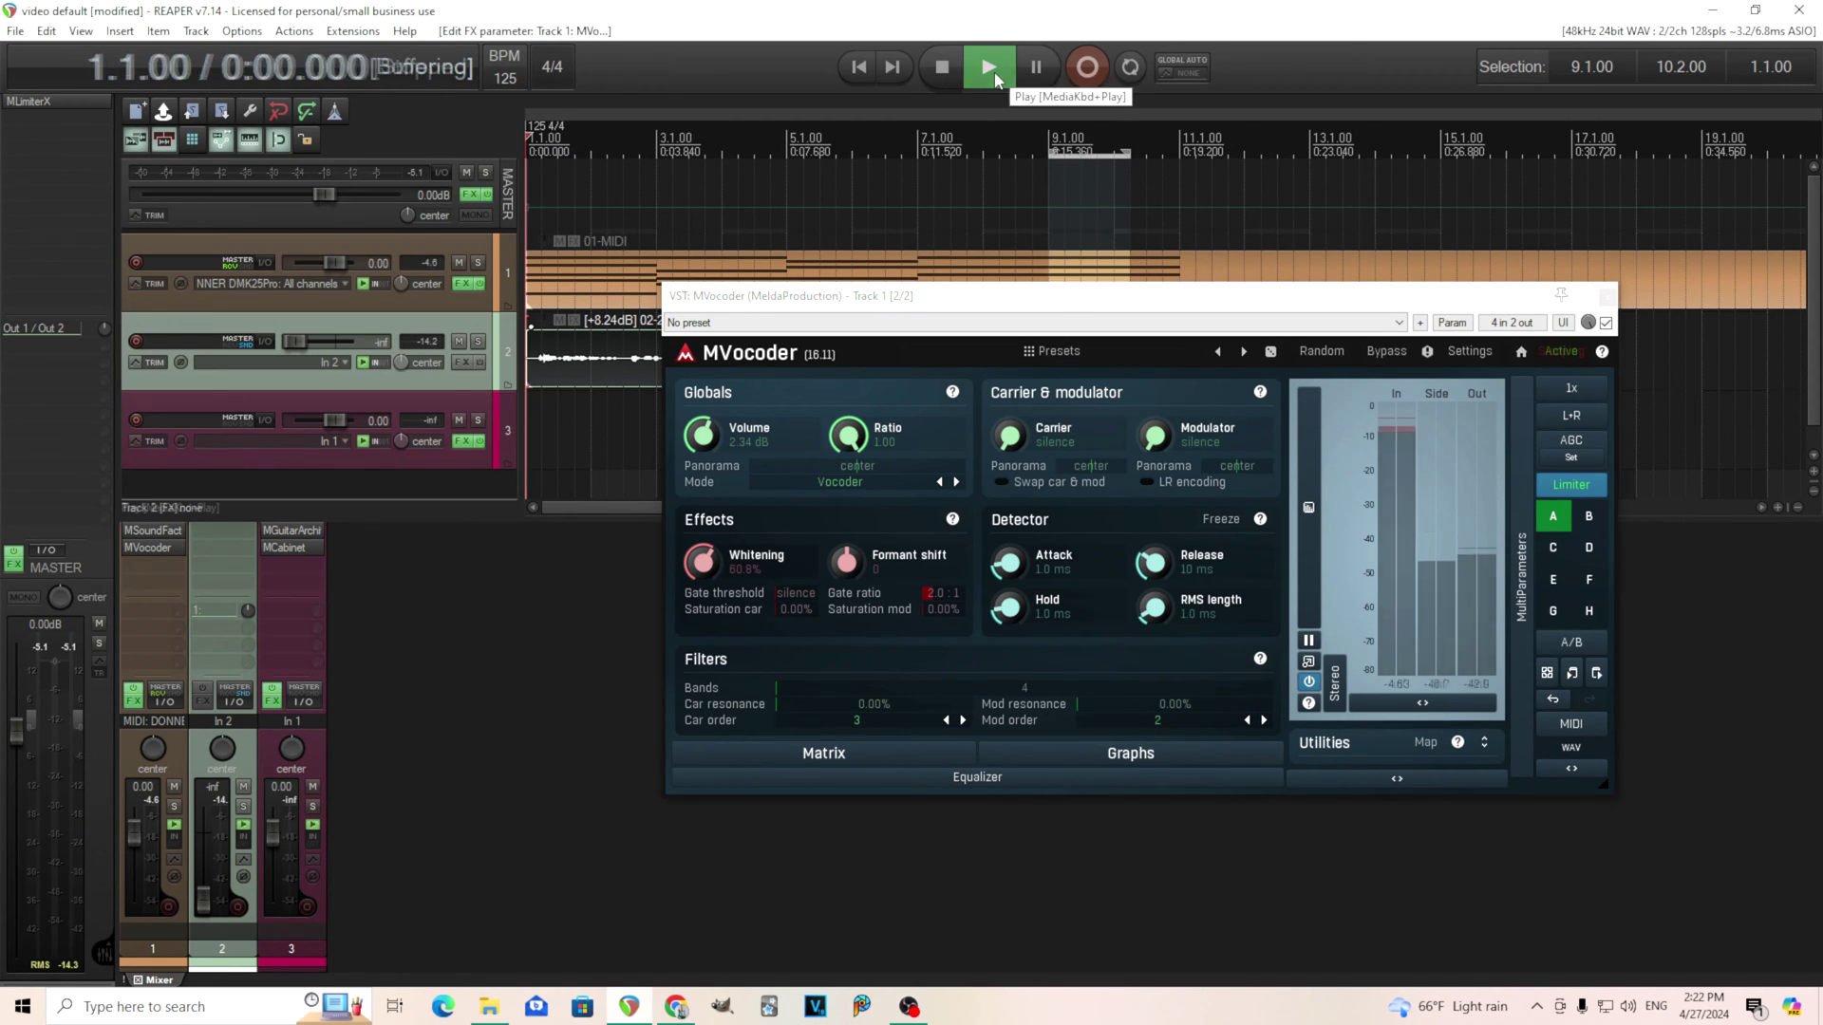
{"action": "left_click", "coordinate": [942, 69]}
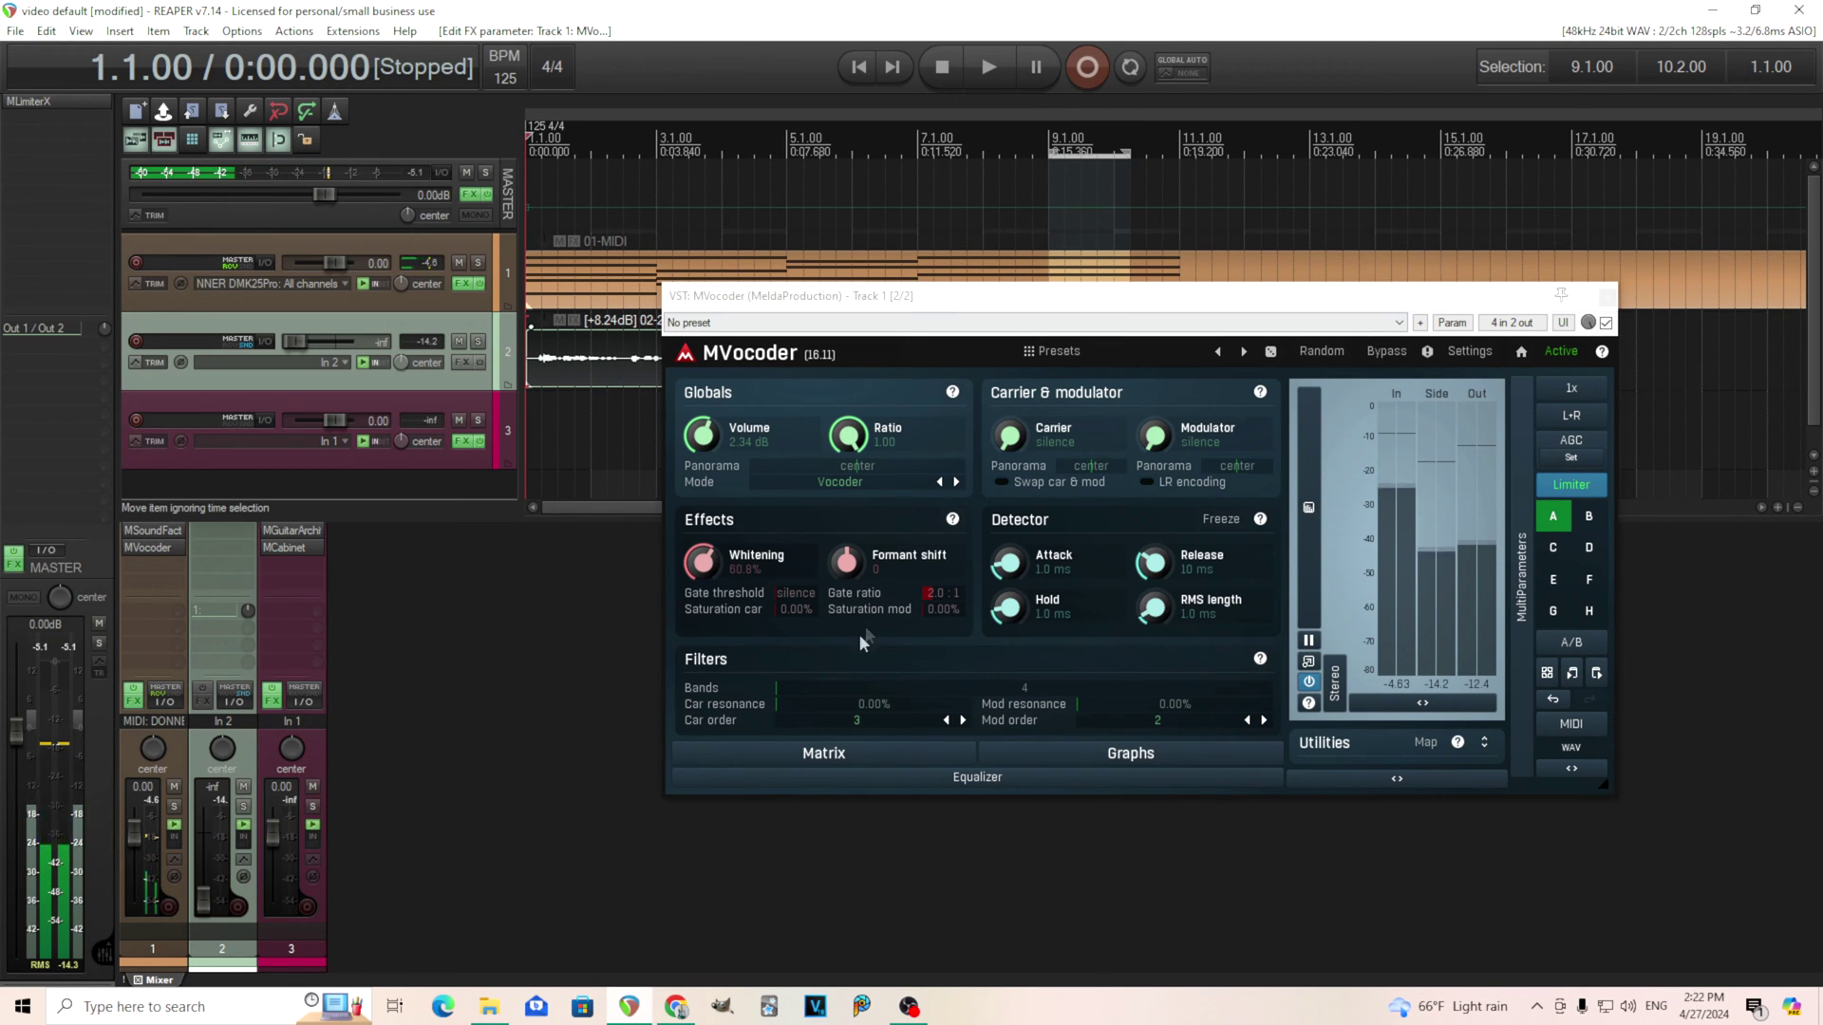
- Raise the Bands filter setting to 100 and audition the sound
{"action": "left_click_drag", "start_coordinate": [868, 691], "coordinate": [1262, 691]}
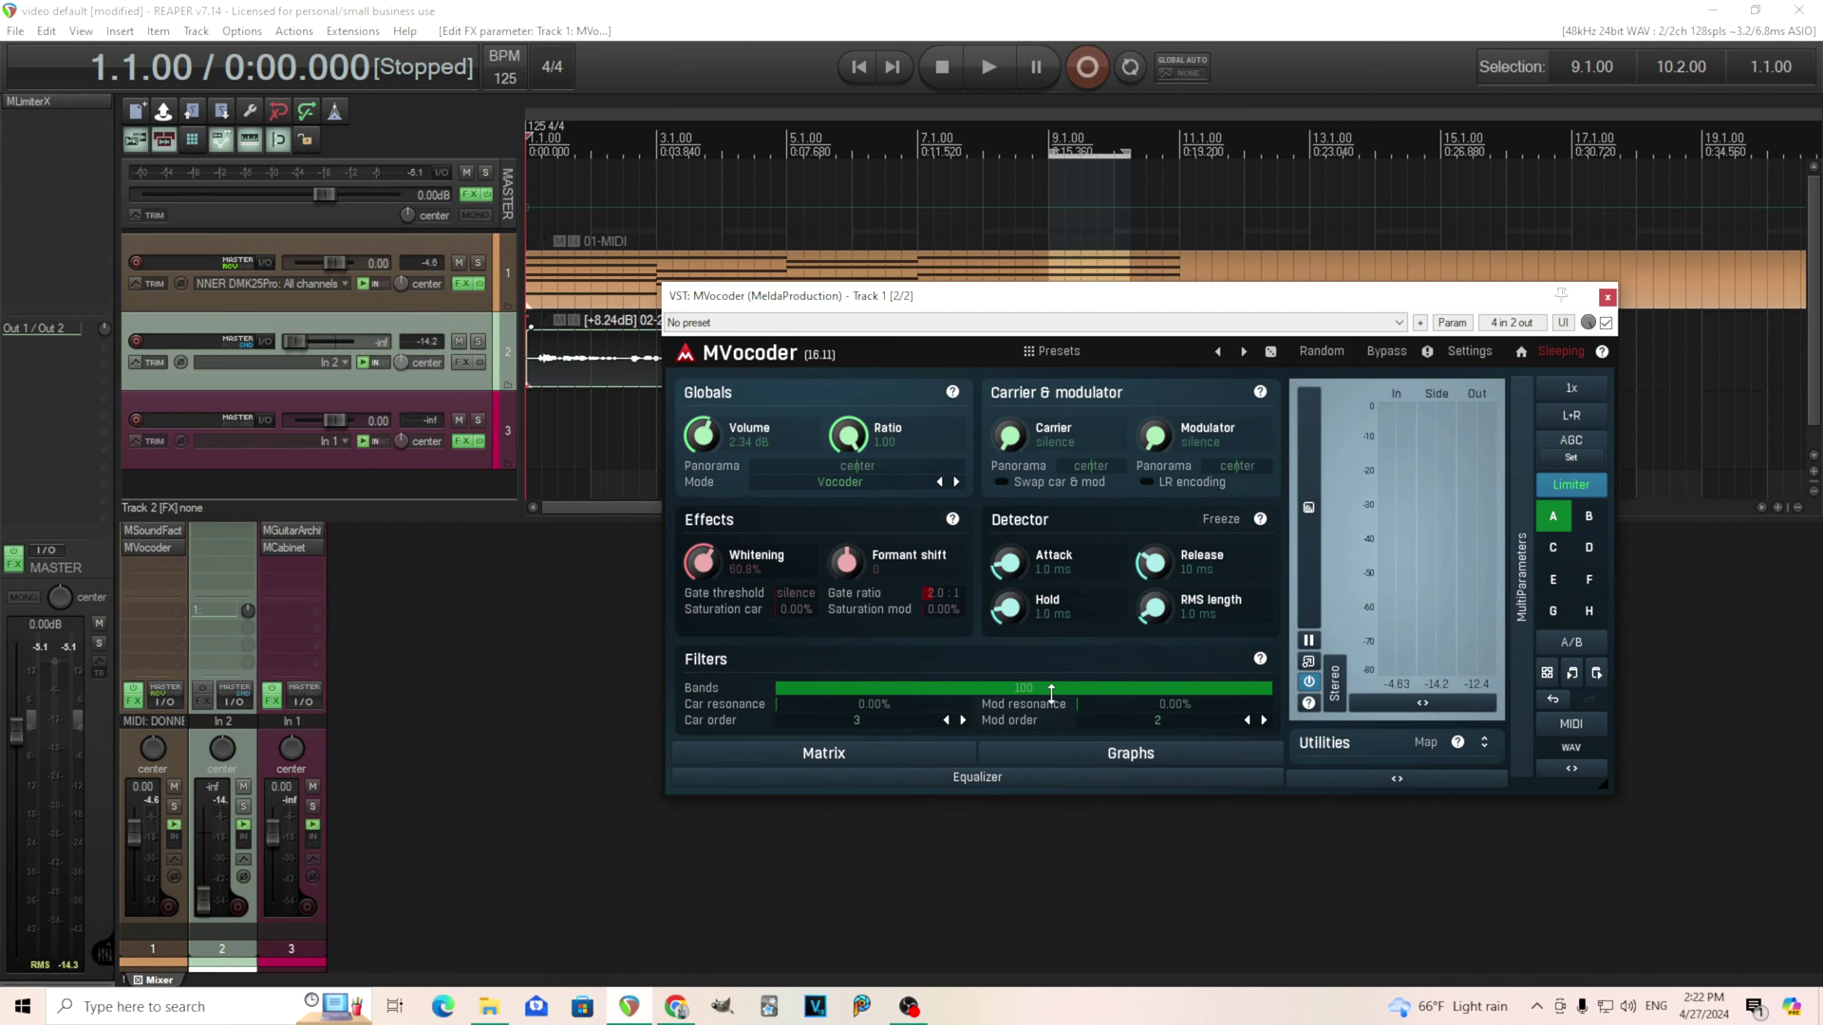
{"action": "left_click", "coordinate": [1003, 68]}
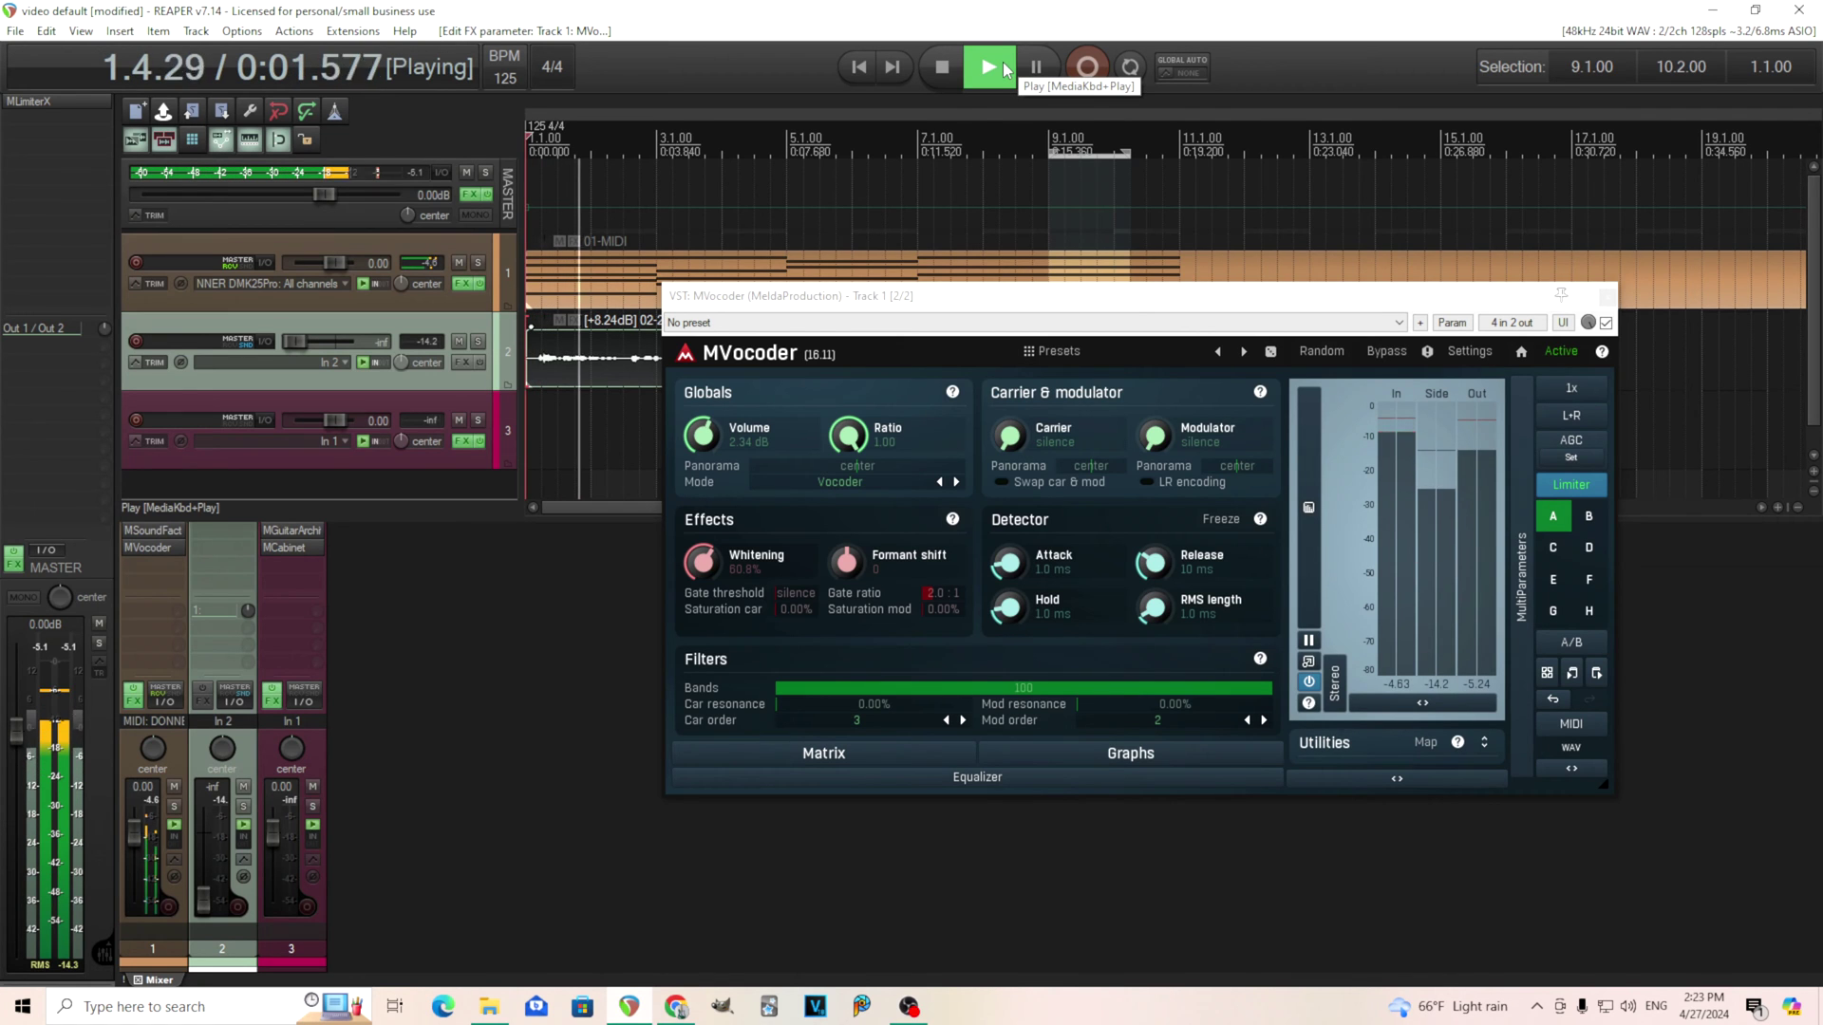
{"action": "left_click", "coordinate": [944, 69]}
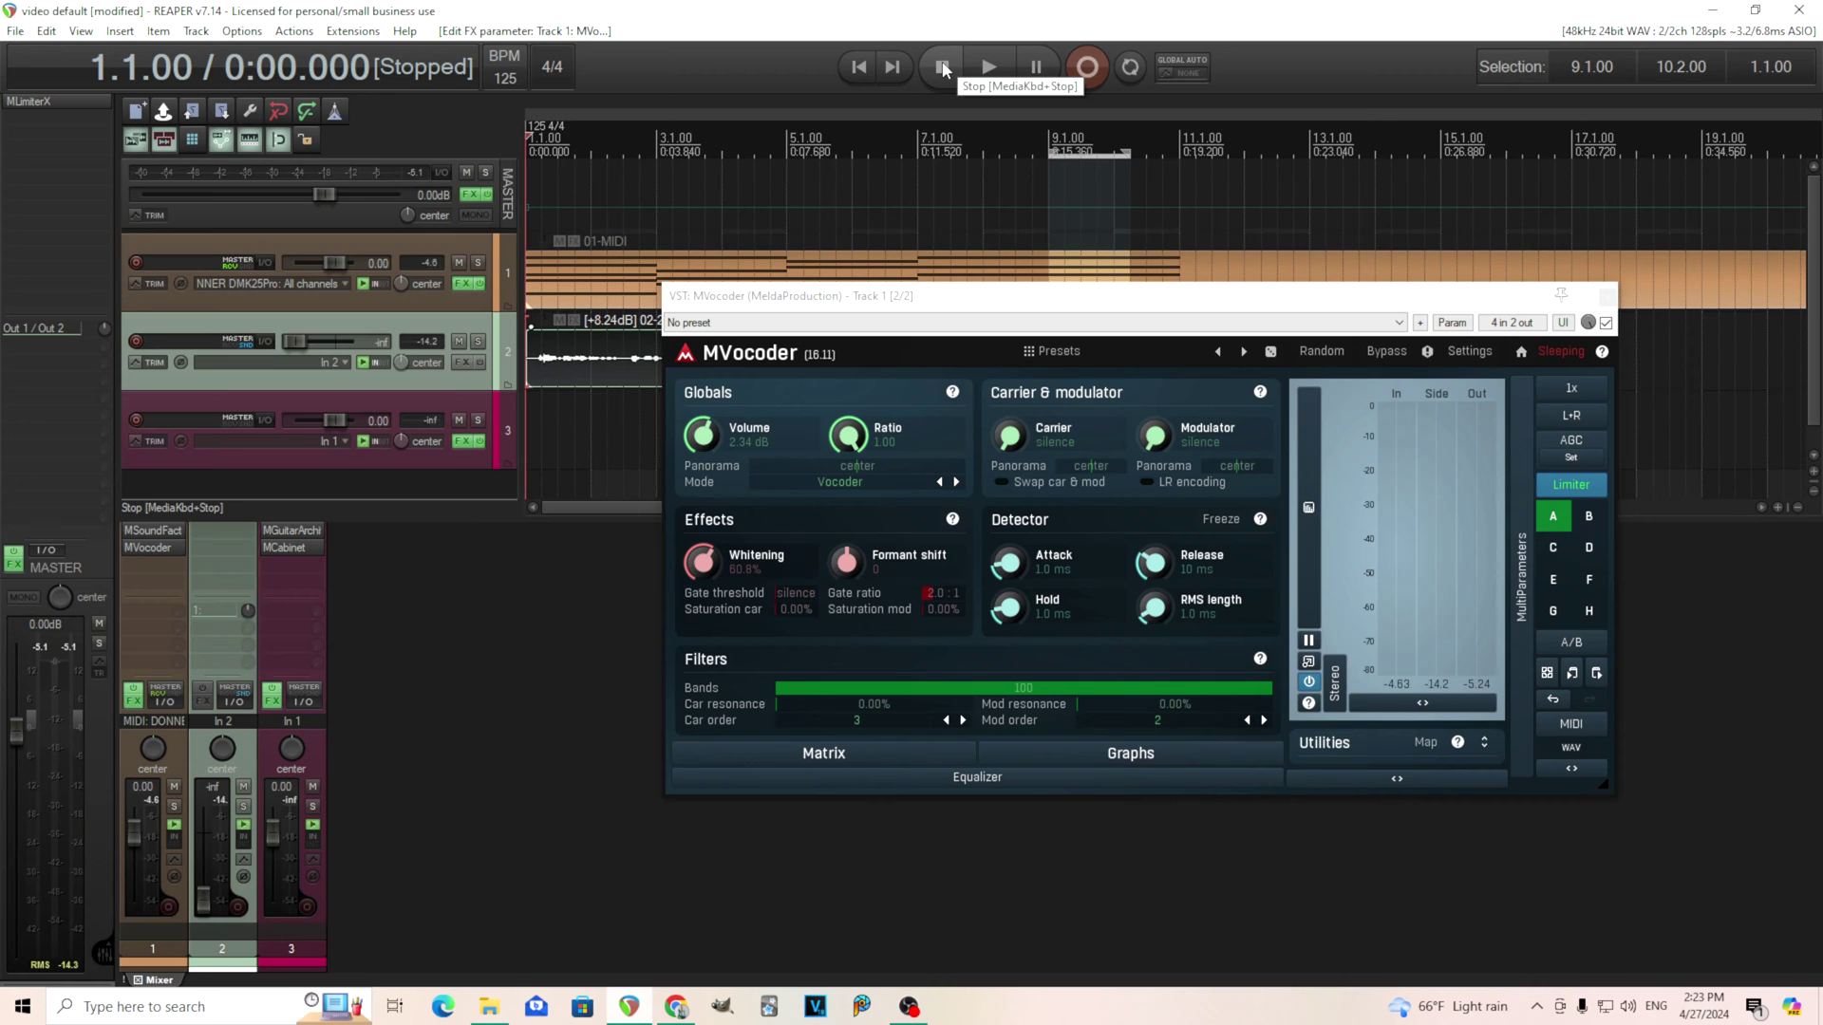
- Reset the Bands filter setting to its default, adjust it to 51 and audition the sound
{"action": "double_click", "coordinate": [1063, 693]}
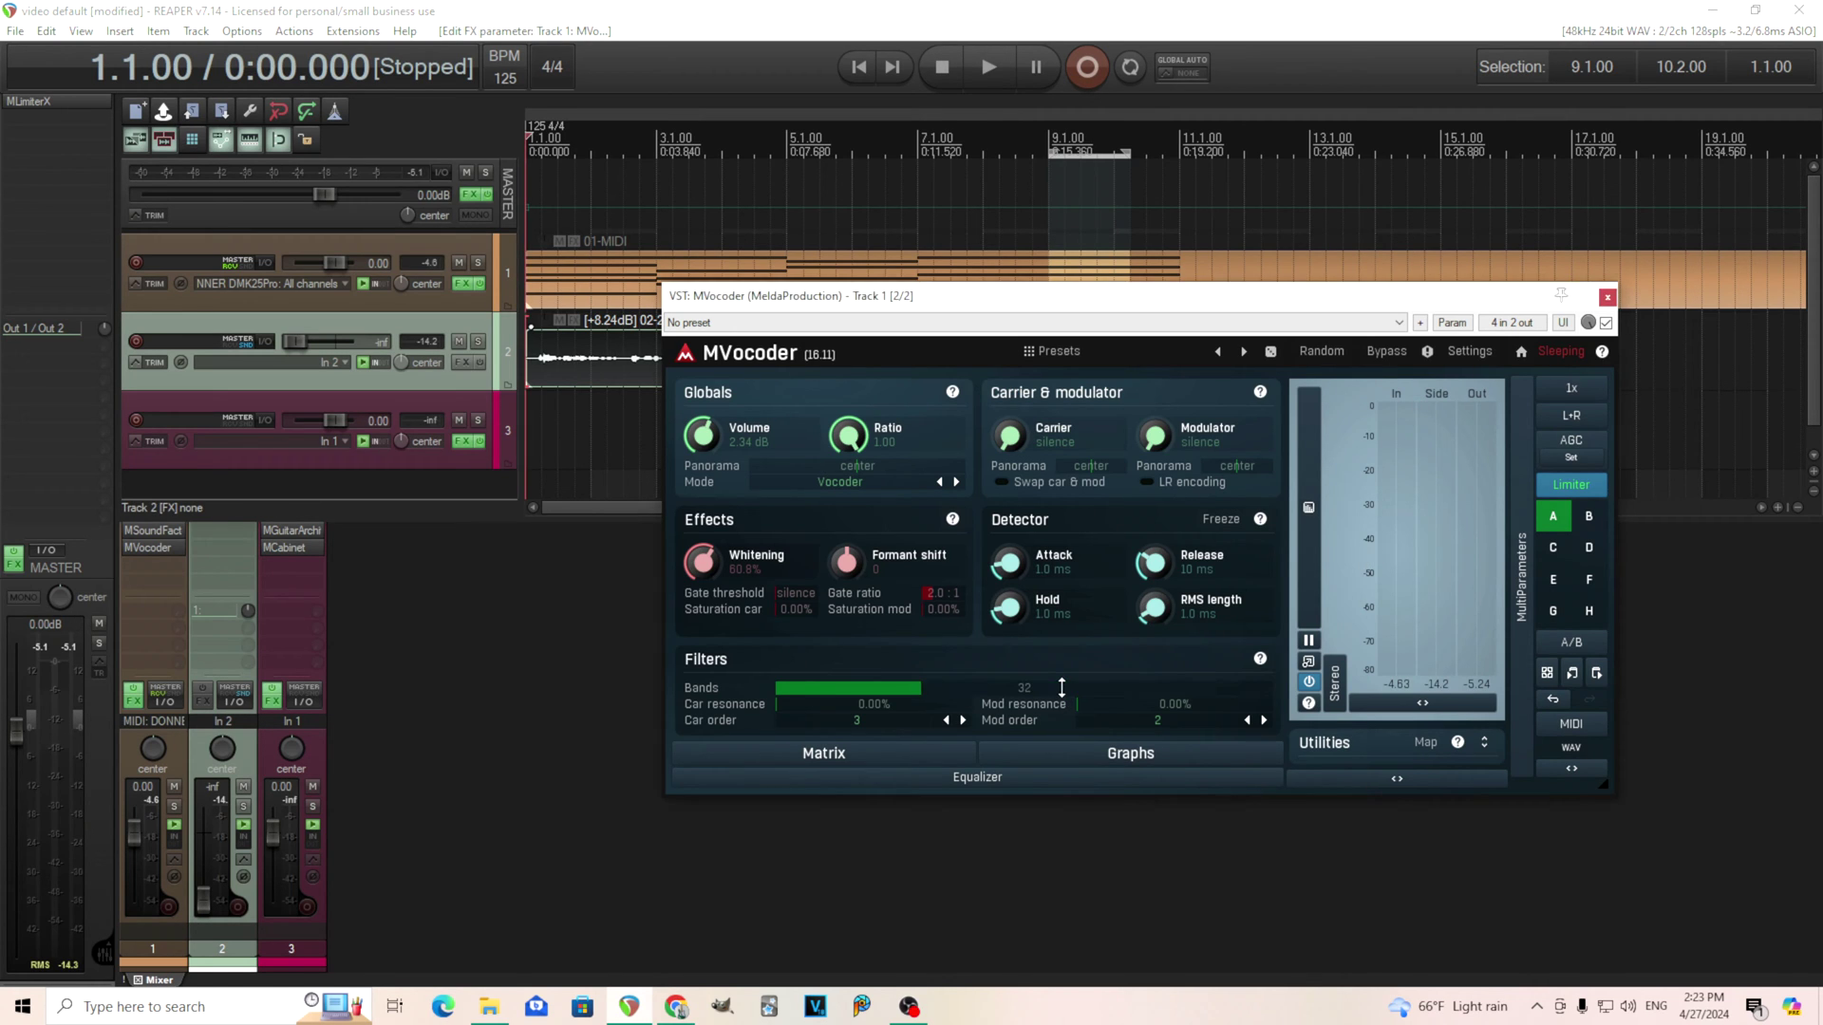
{"action": "left_click_drag", "start_coordinate": [1064, 694], "coordinate": [1271, 693]}
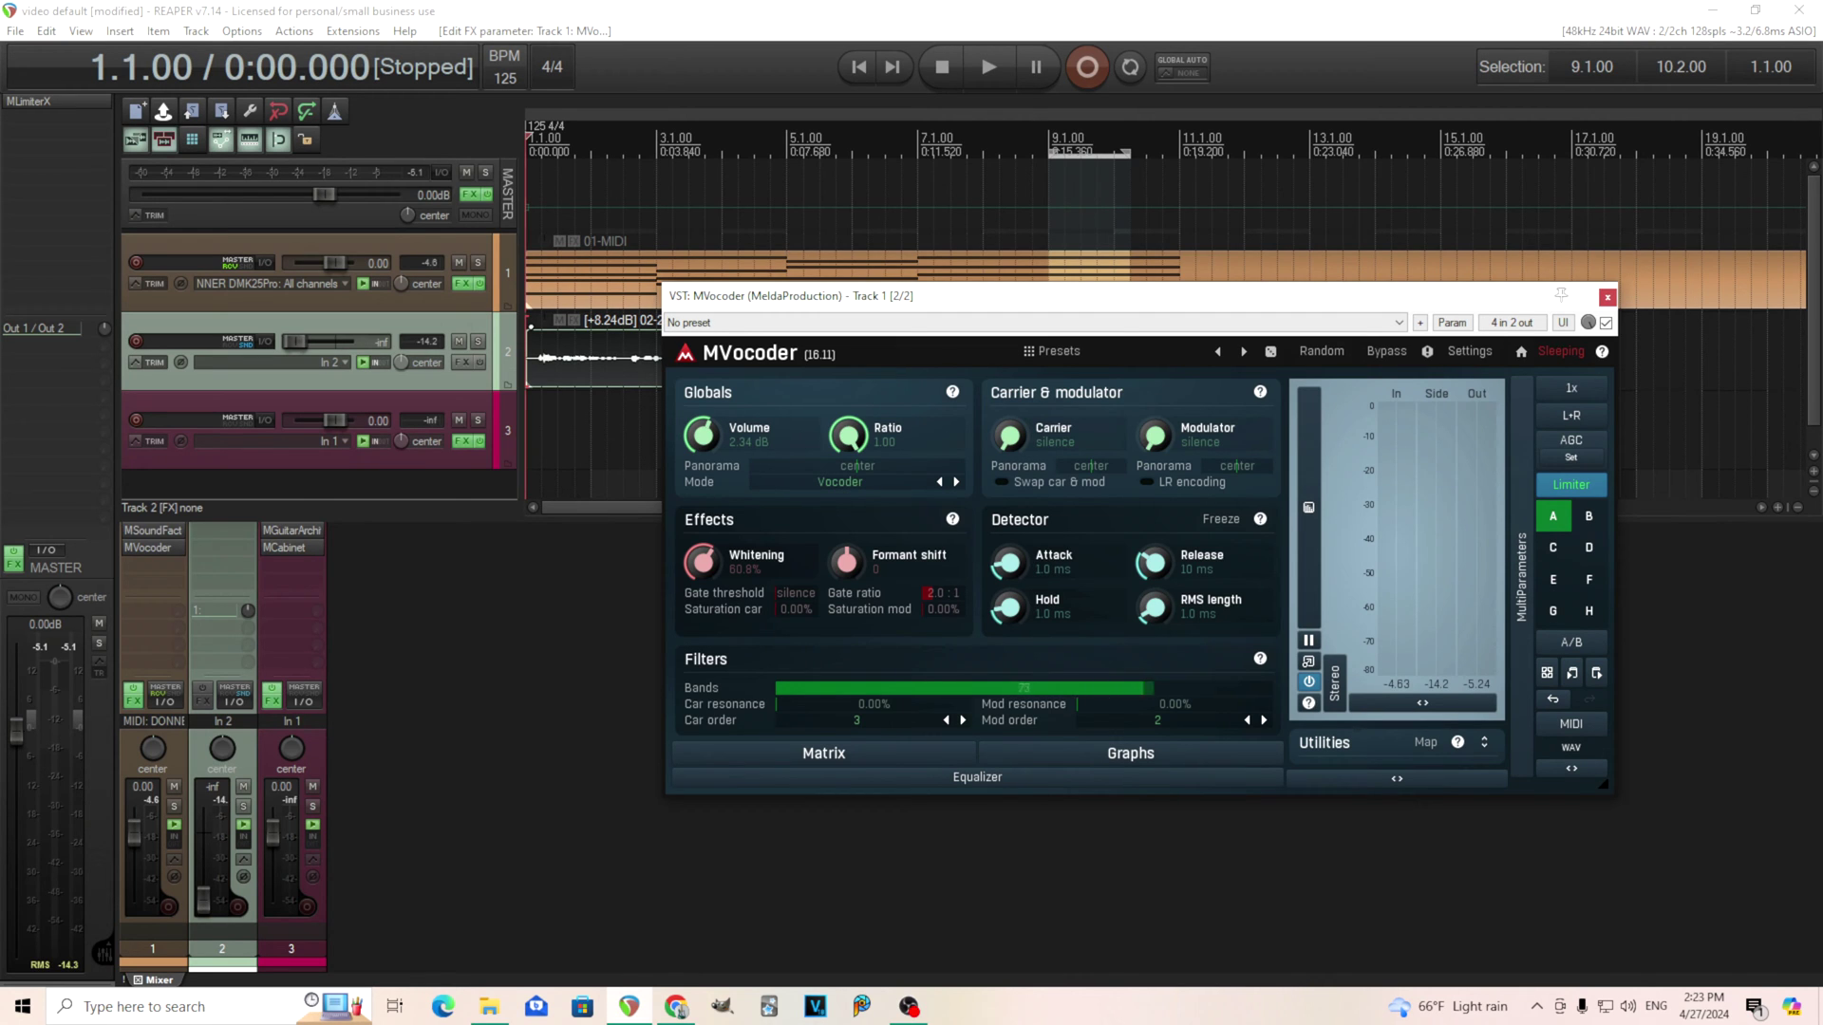
{"action": "left_click_drag", "start_coordinate": [1153, 687], "coordinate": [1009, 687]}
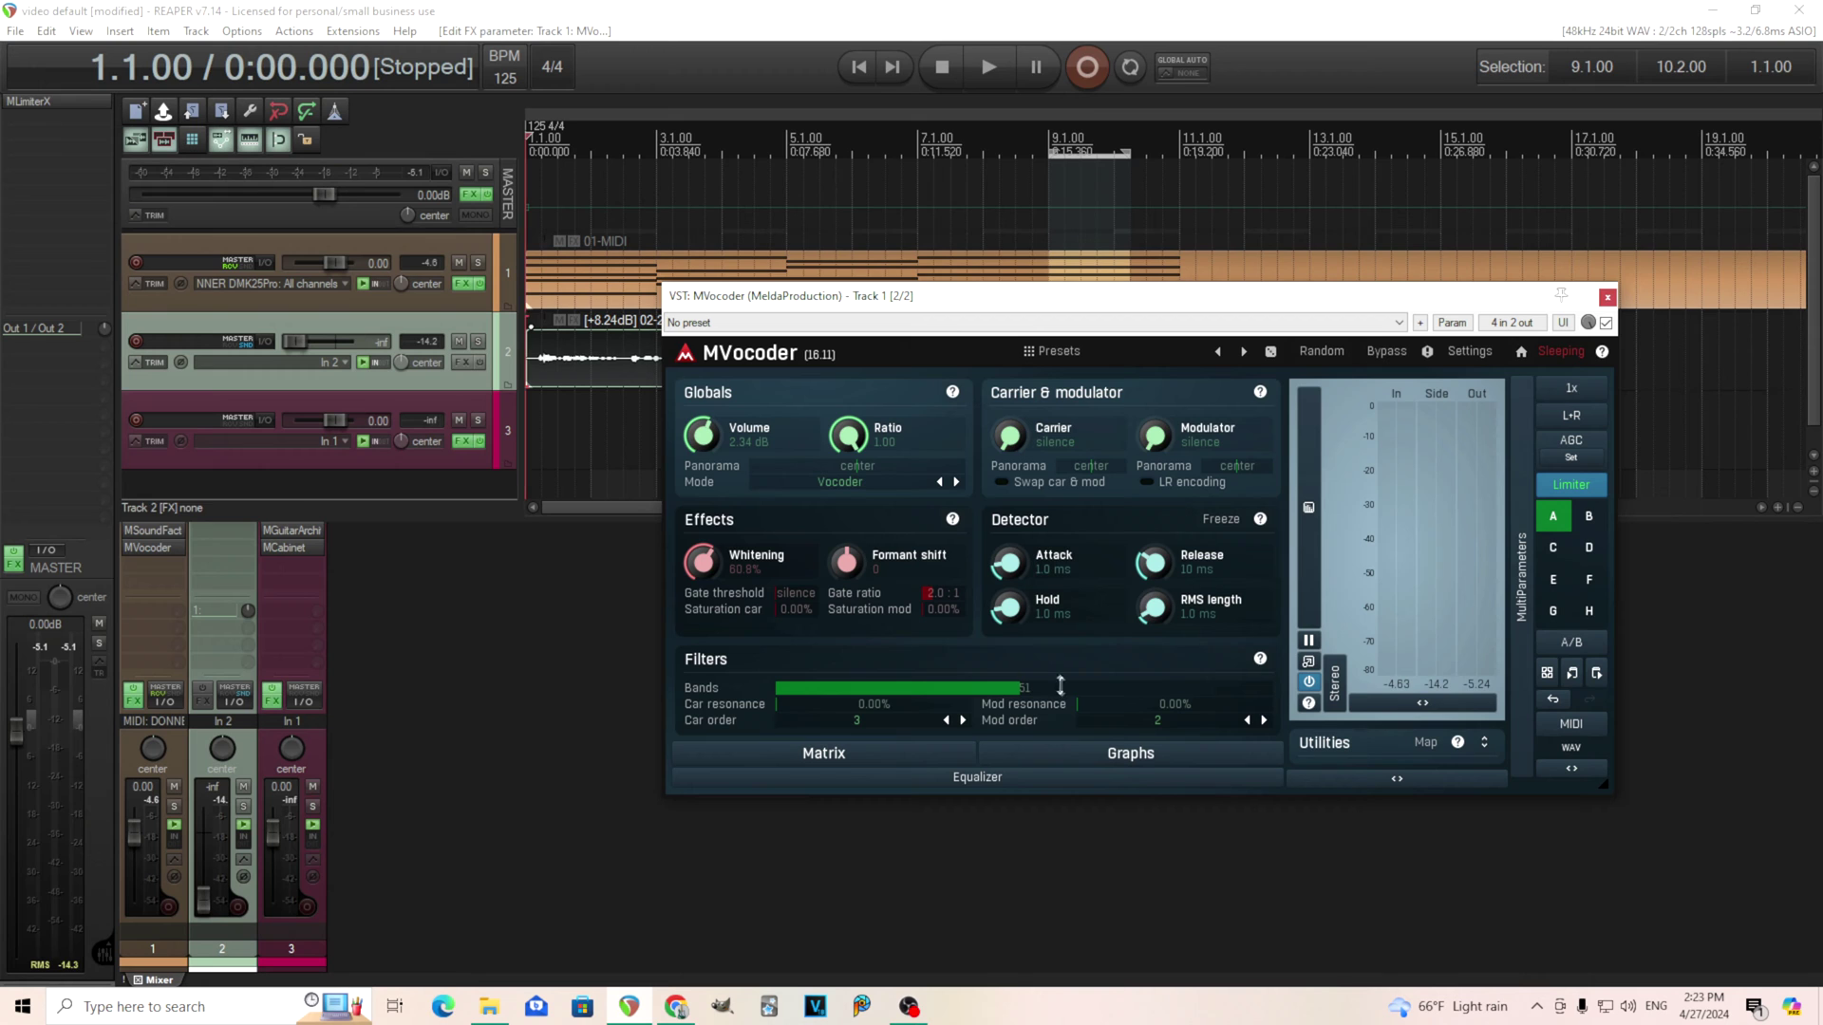
{"action": "left_click", "coordinate": [992, 67]}
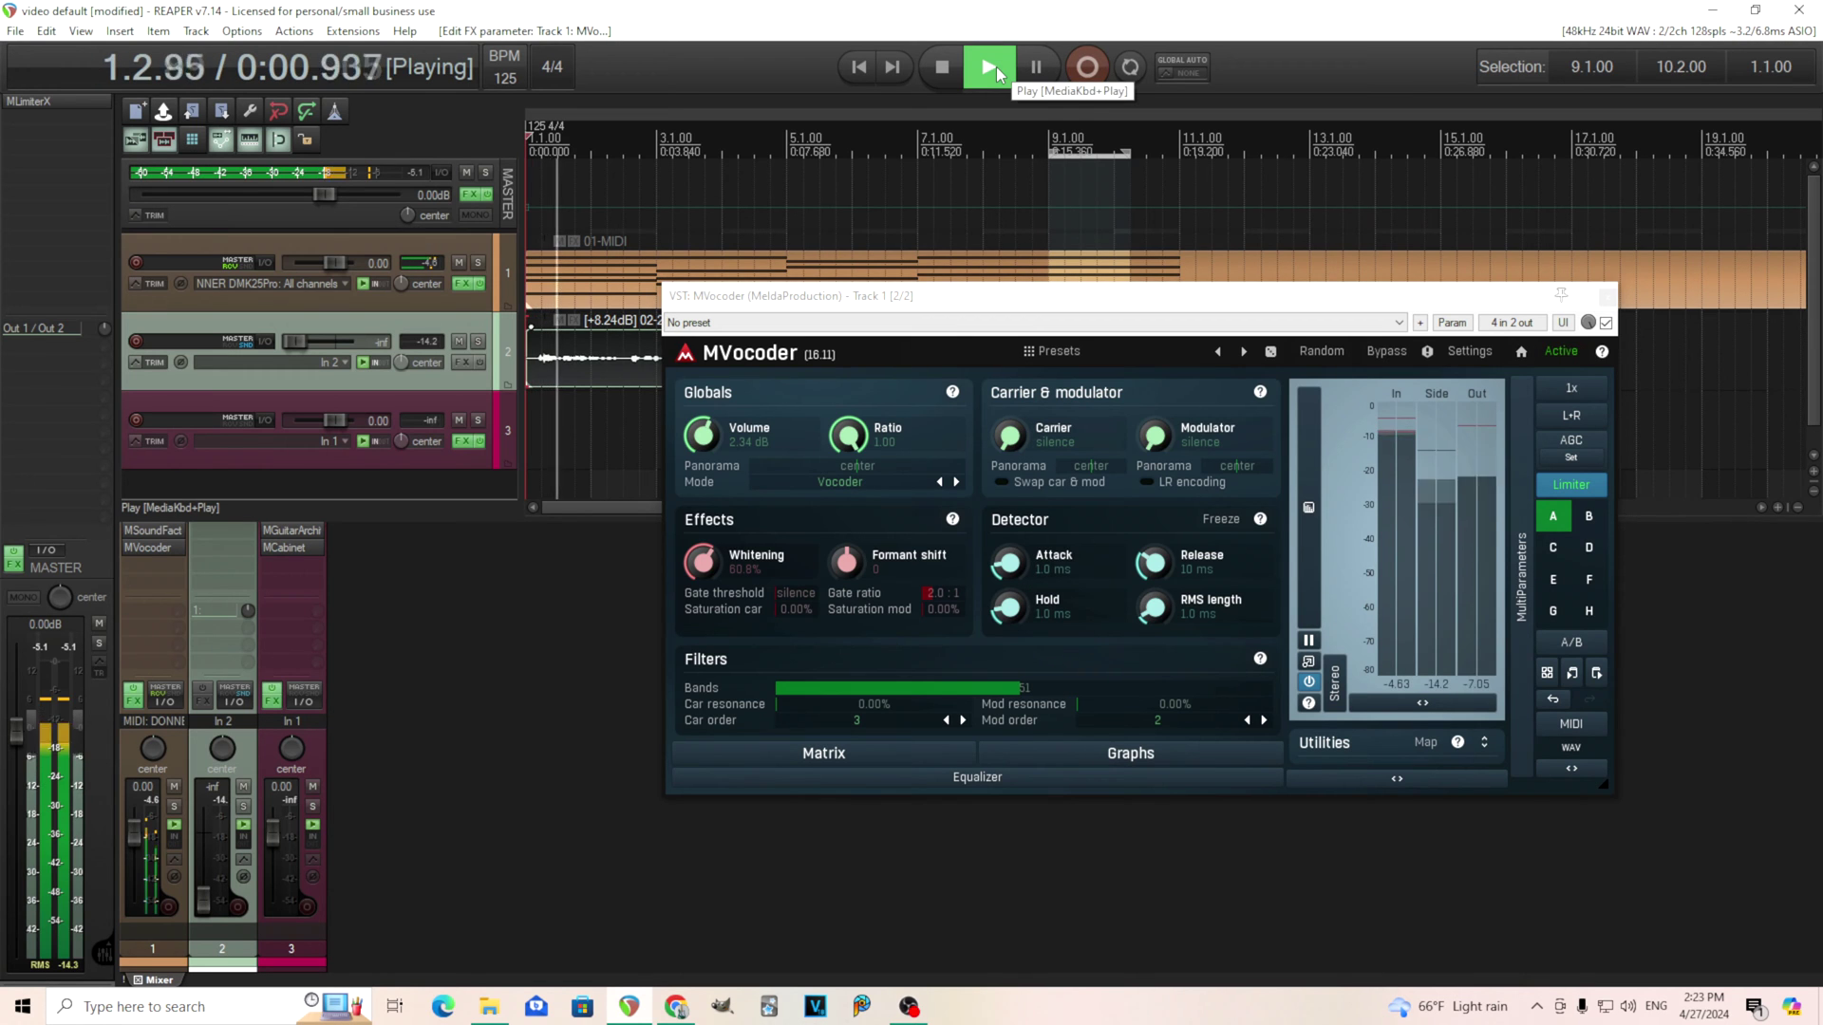
{"action": "left_click", "coordinate": [940, 68]}
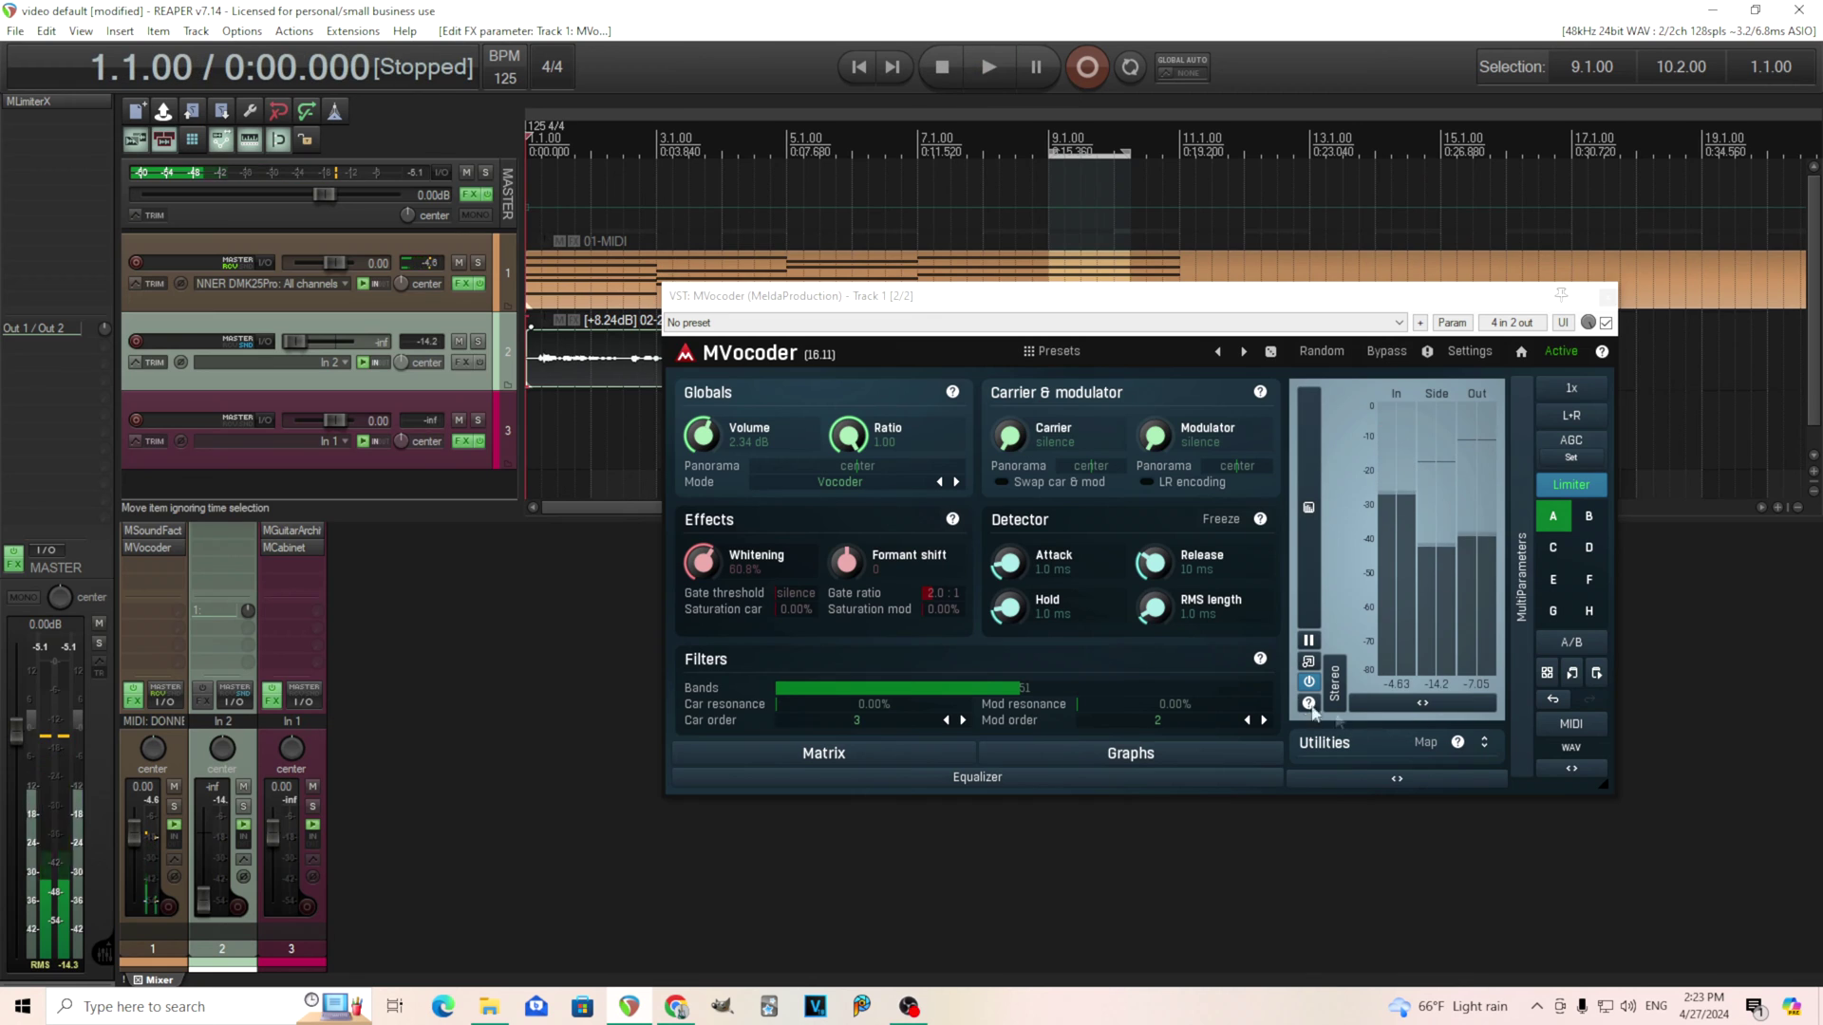
- Set the detector's RMS length to Peak and its Attack to 187 ms, and audition the sound
{"action": "left_click_drag", "start_coordinate": [1156, 612], "coordinate": [1157, 619]}
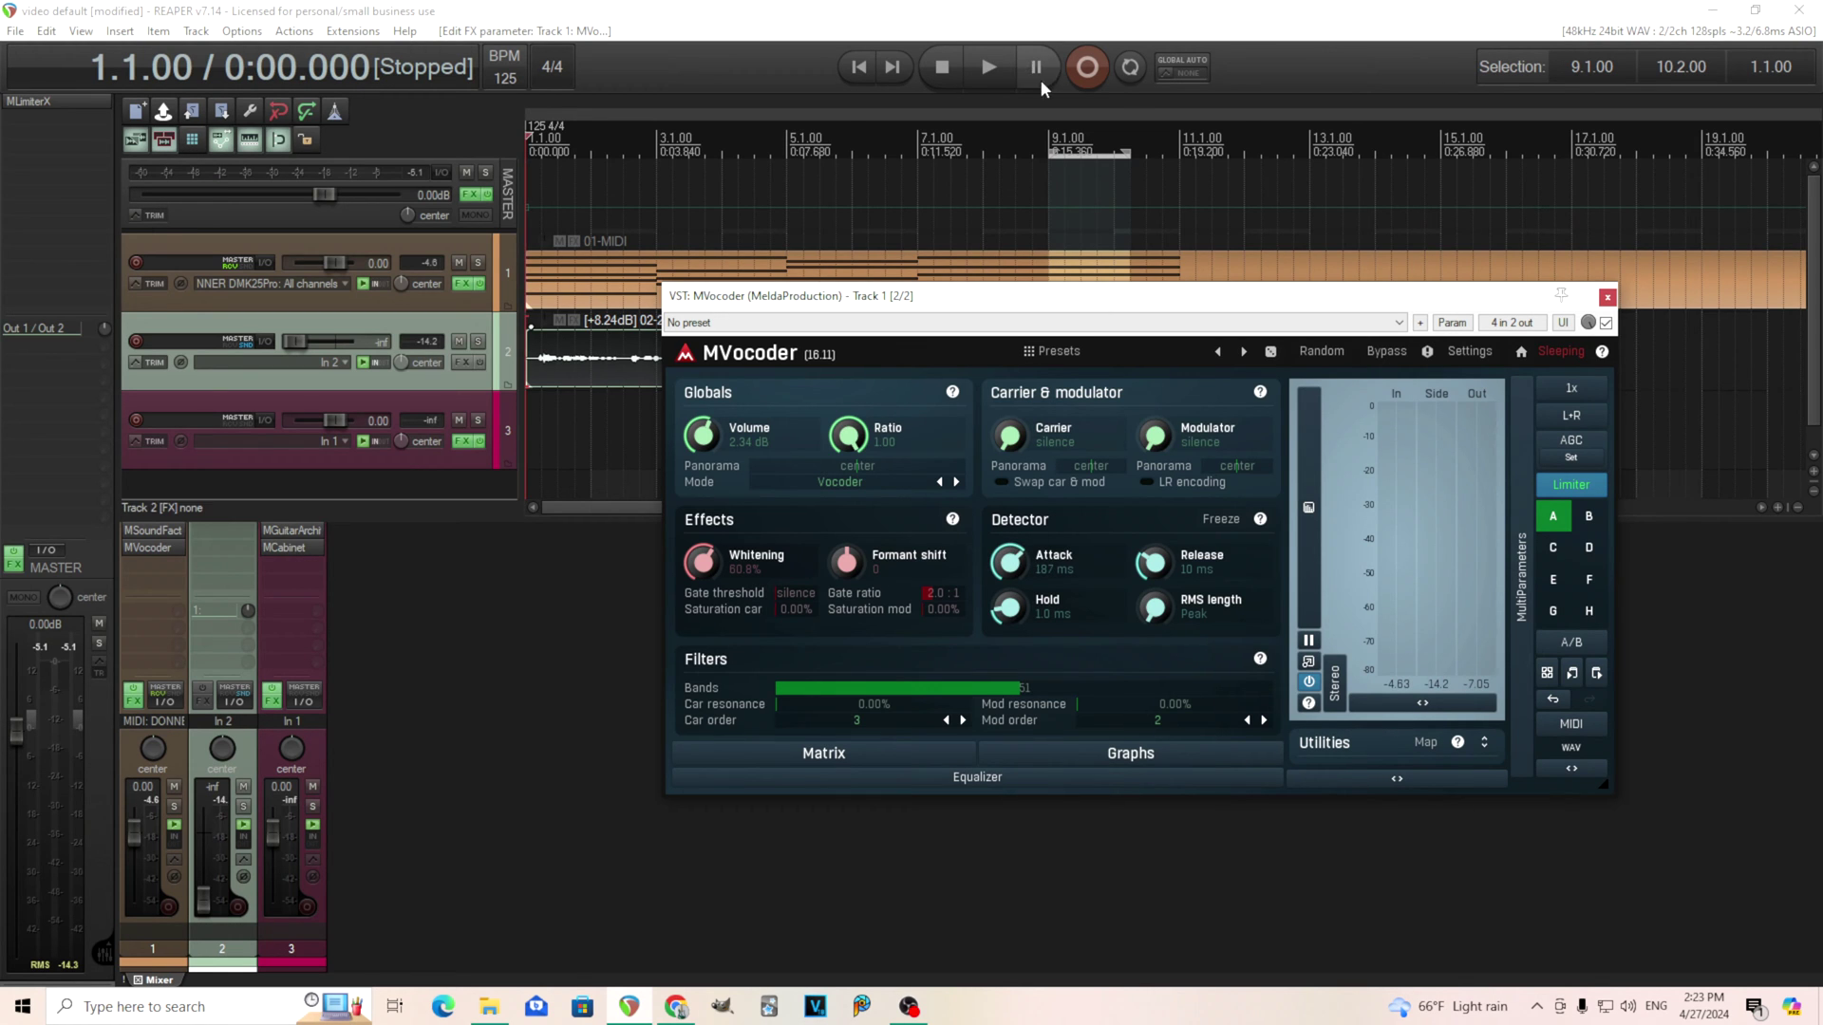
{"action": "left_click", "coordinate": [988, 58]}
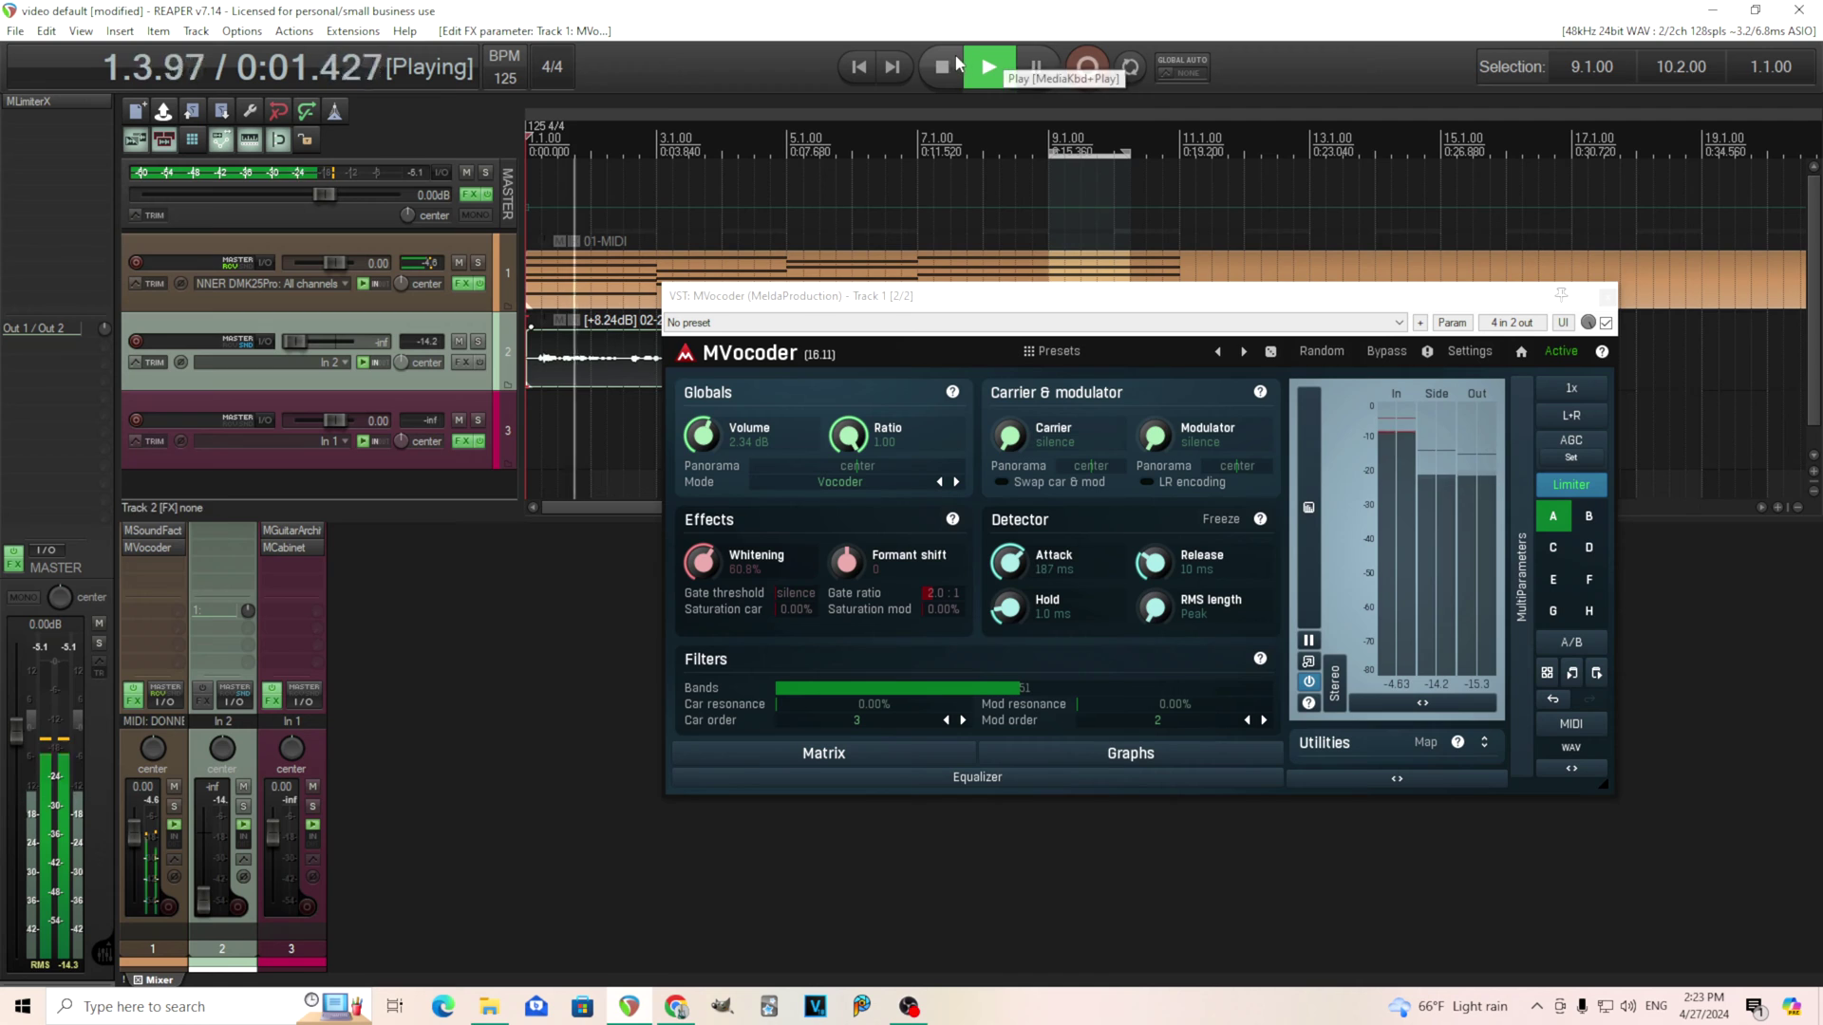
{"action": "left_click", "coordinate": [949, 59]}
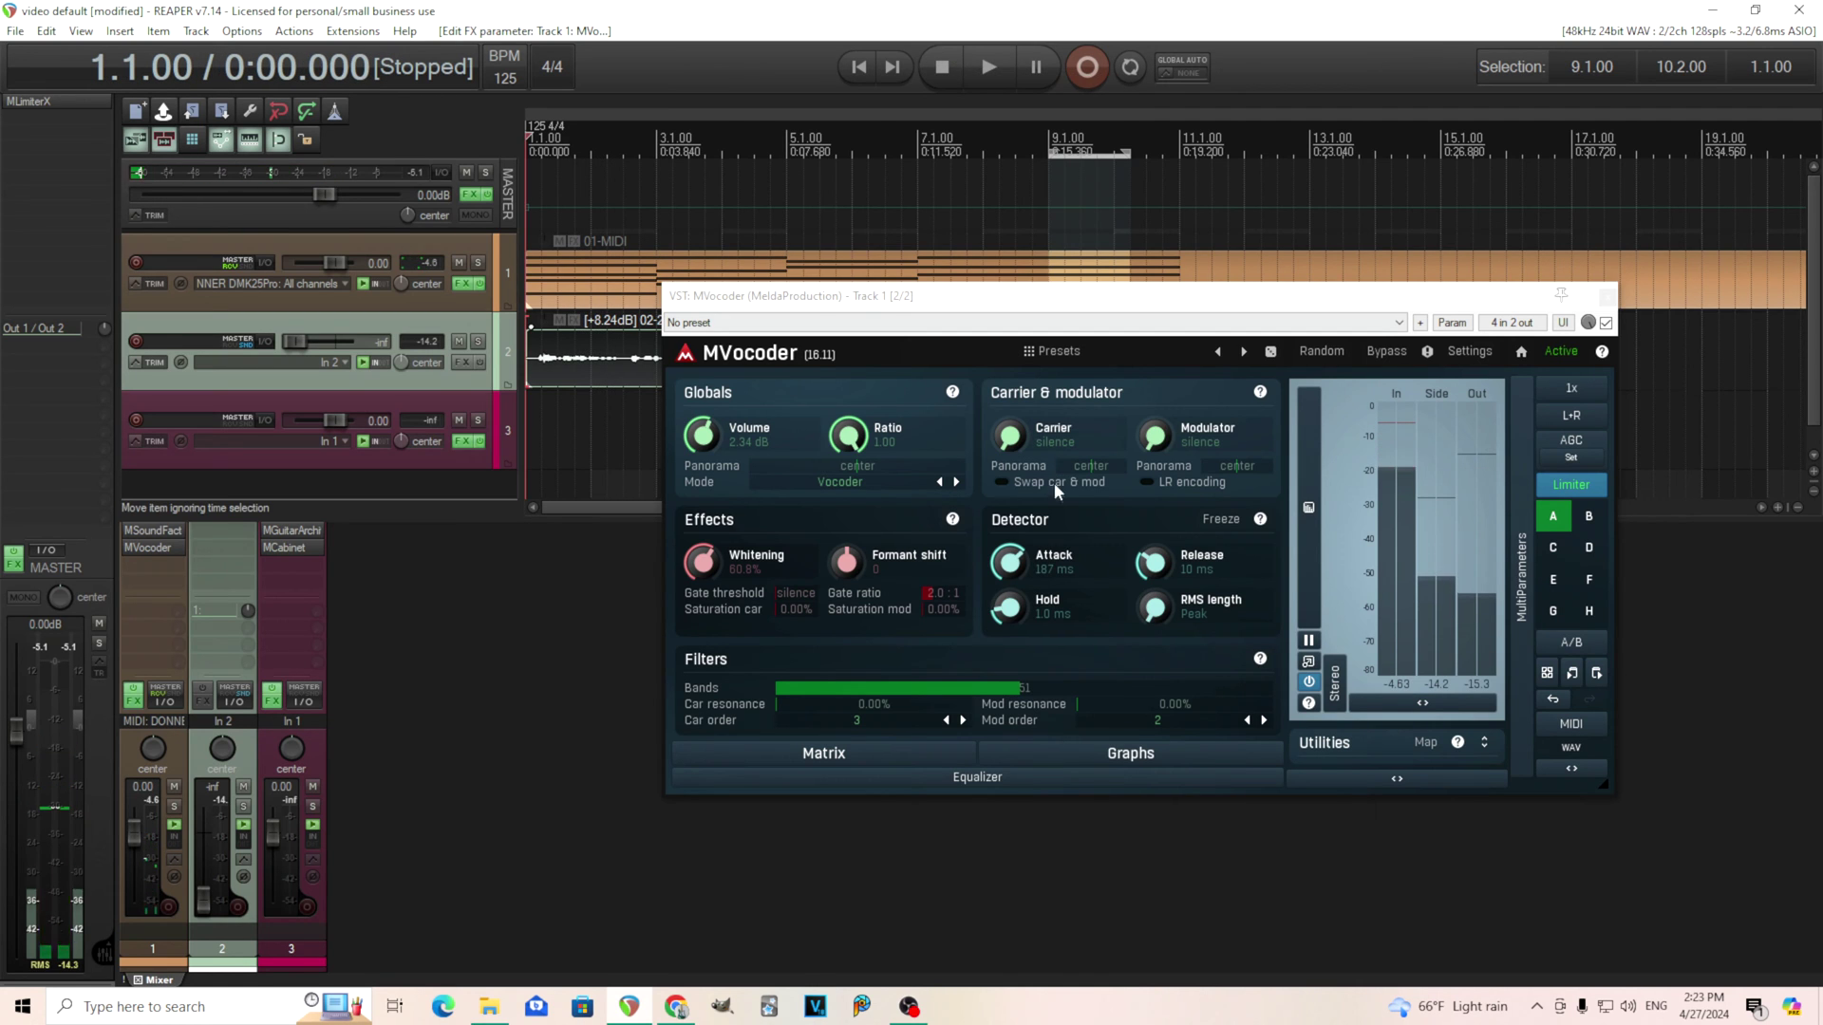
- Reset the detector's Attack to its default, and audition a Release of about 284 ms before resetting it too
{"action": "double_click", "coordinate": [1009, 562]}
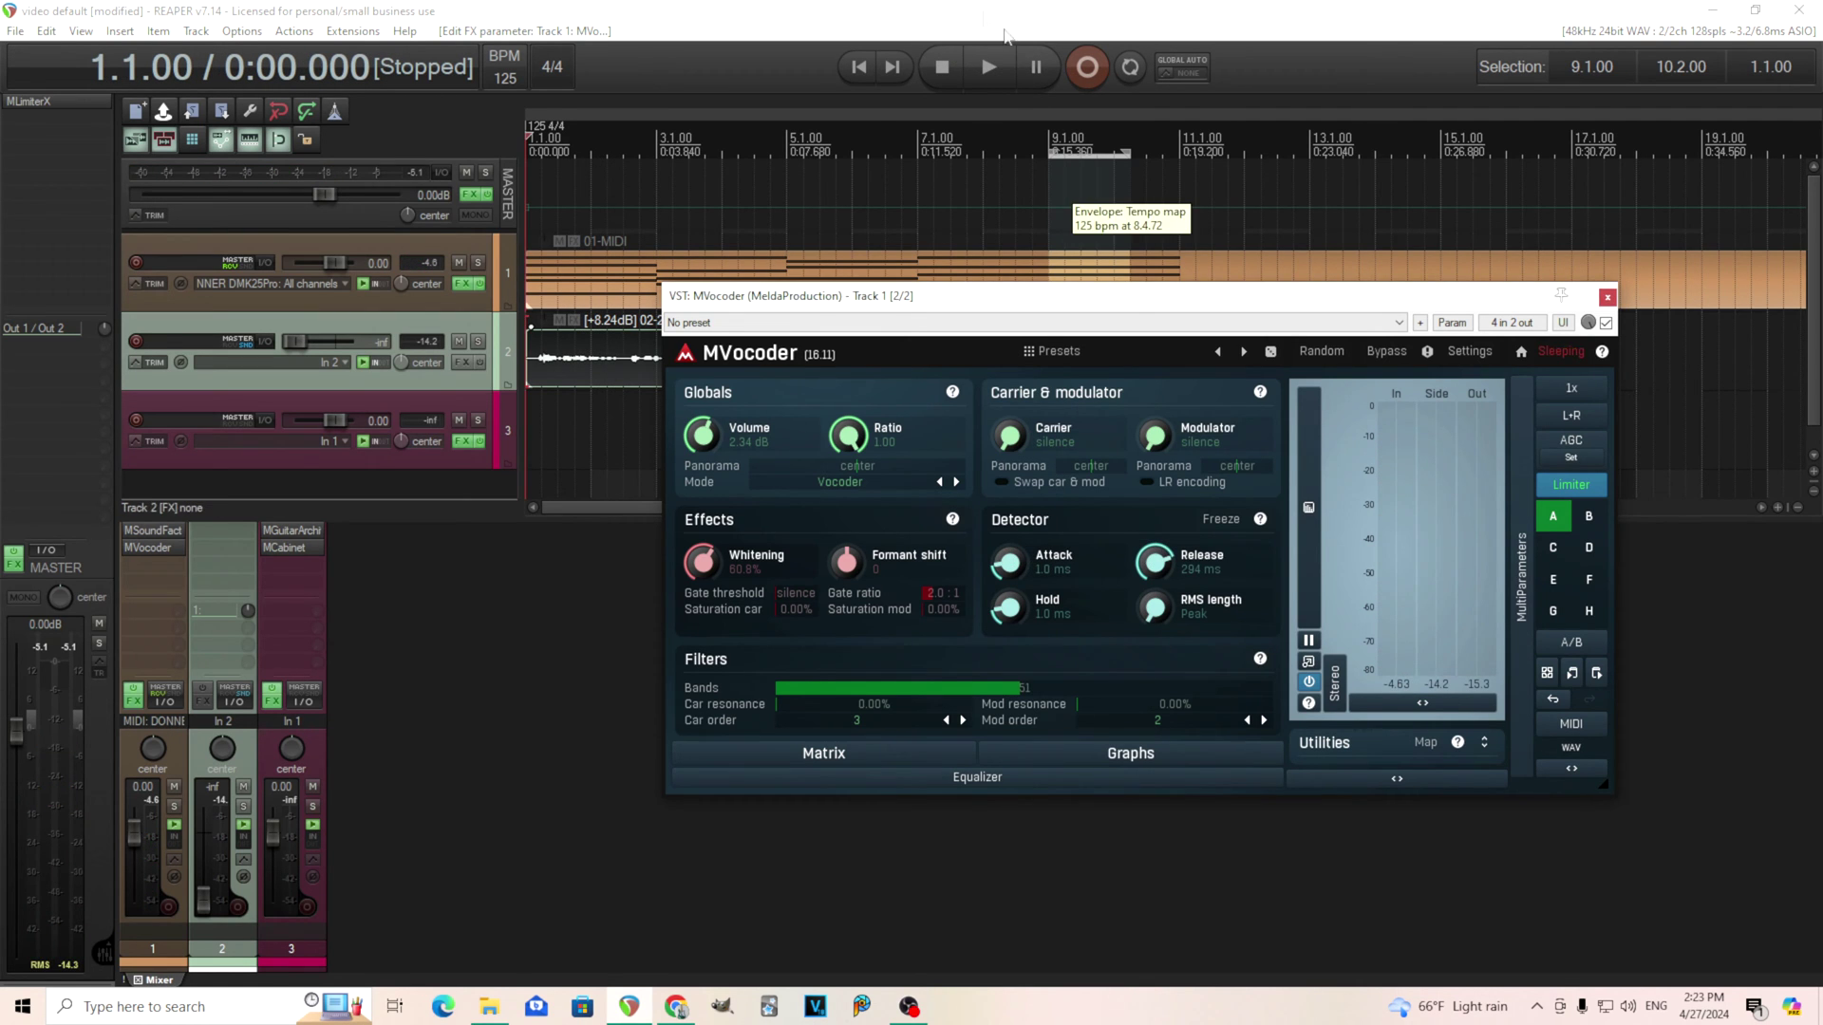
{"action": "left_click", "coordinate": [996, 76]}
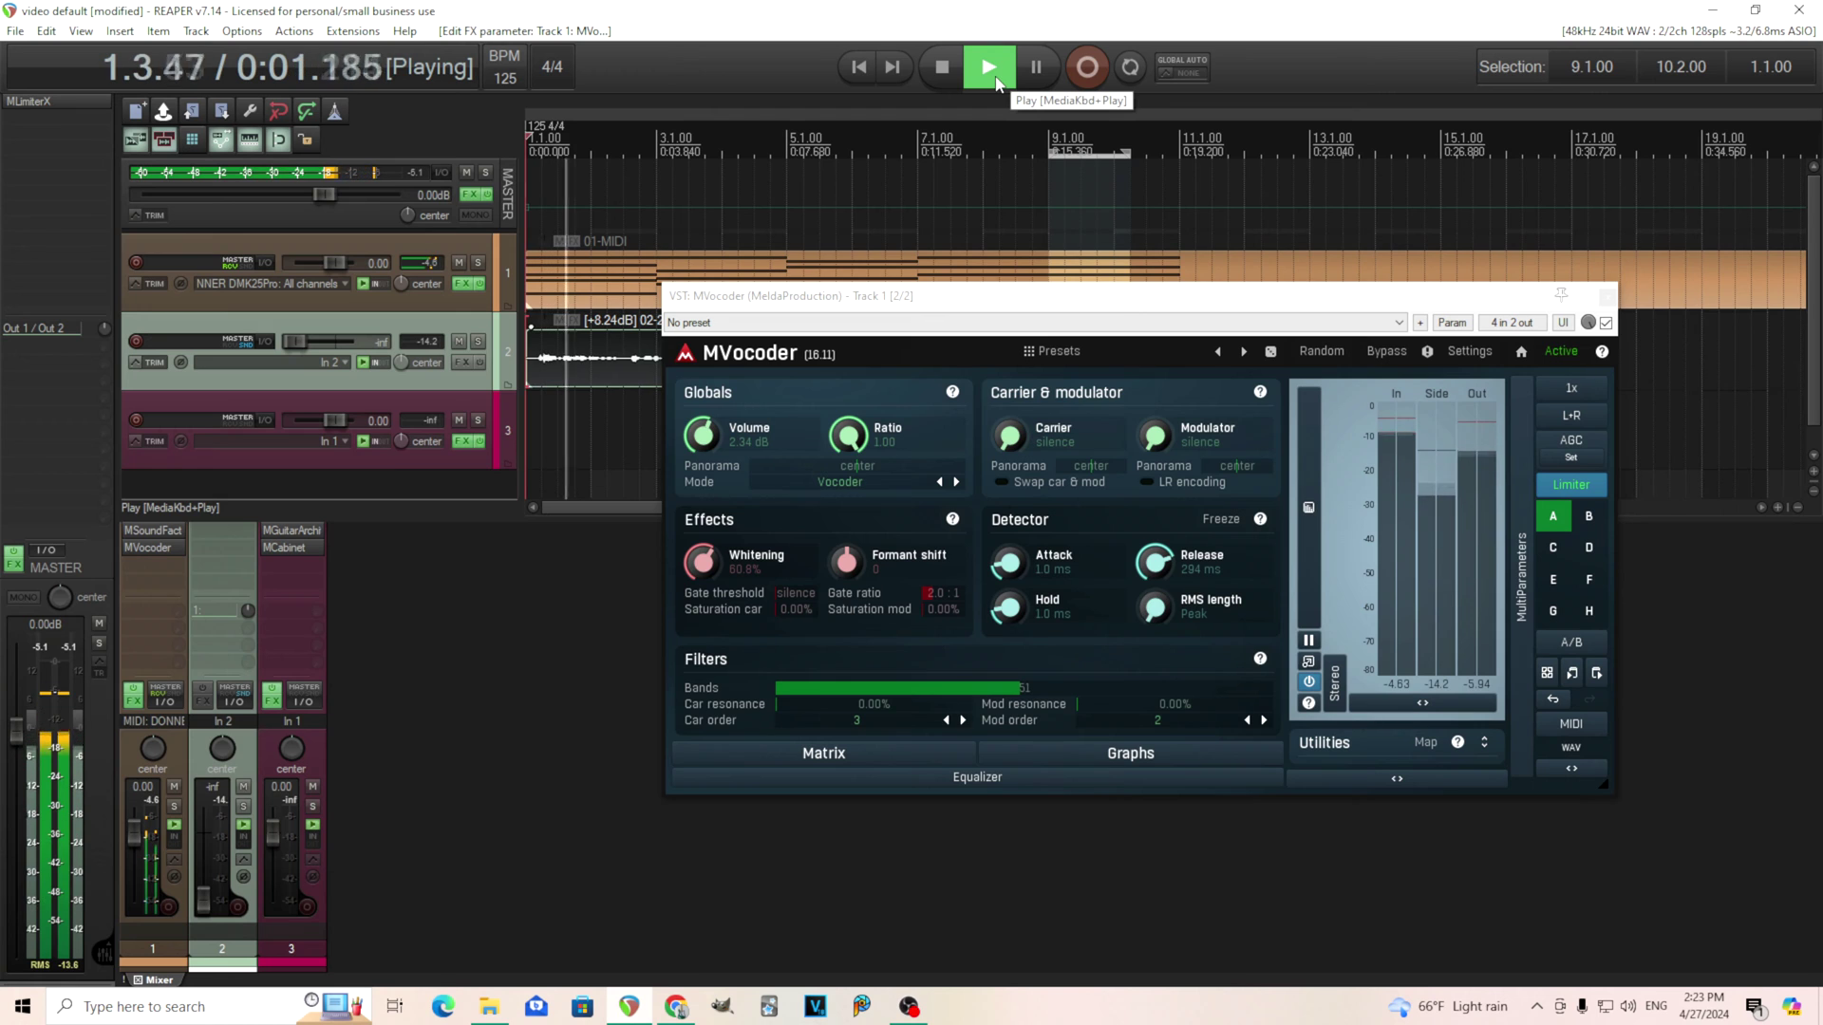
{"action": "left_click", "coordinate": [941, 68]}
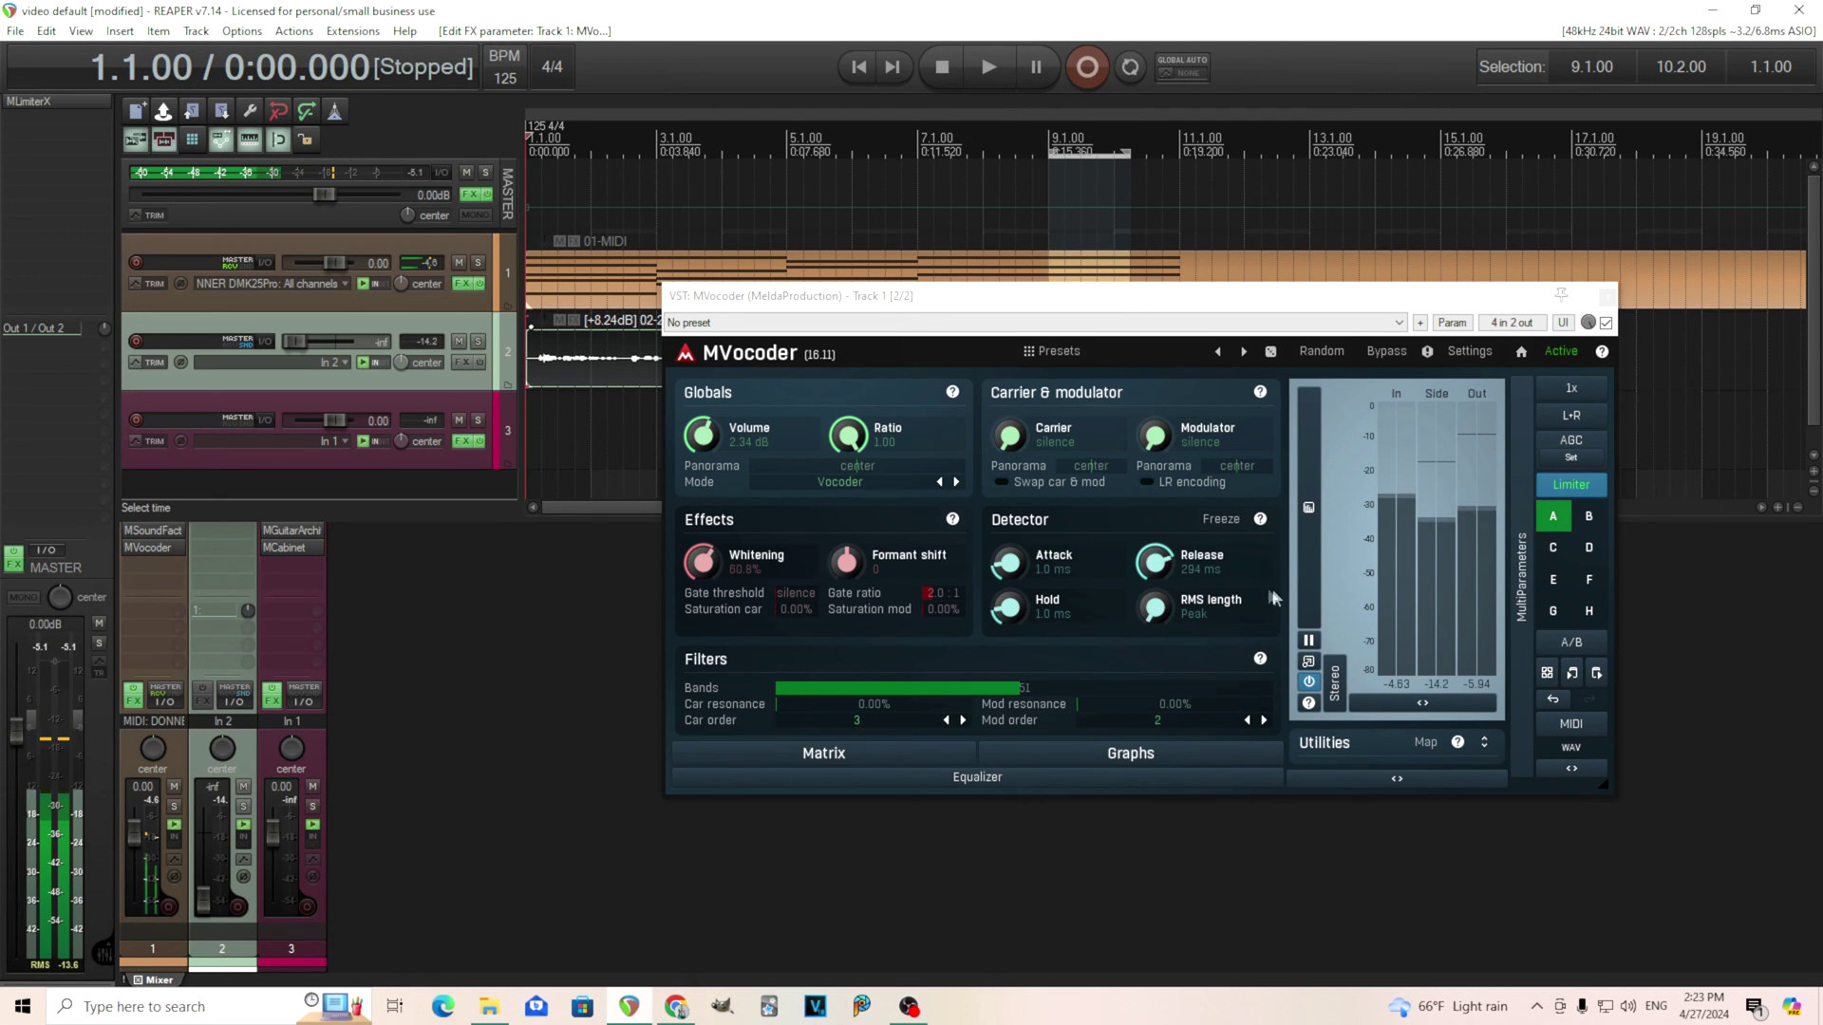
{"action": "double_click", "coordinate": [1155, 562]}
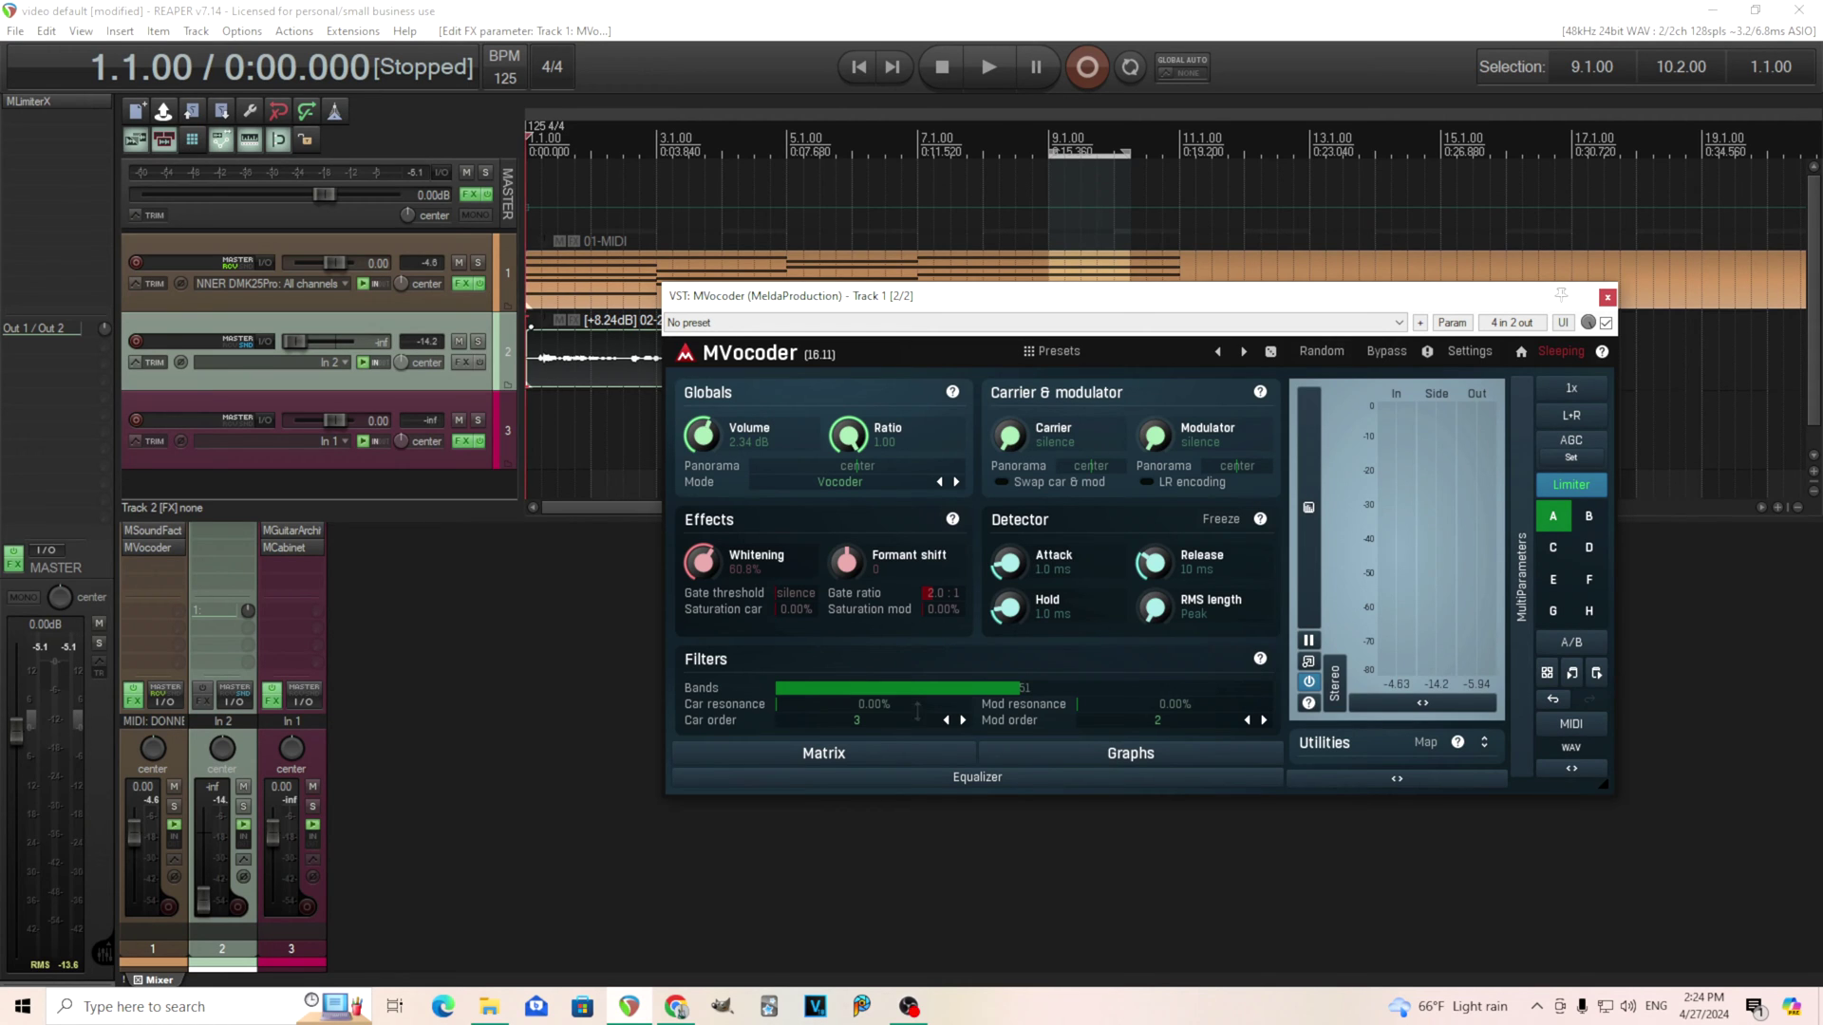
- Play the project, try the carrier resonance at 100% and return it to 0%
{"action": "left_click_drag", "start_coordinate": [917, 708], "coordinate": [918, 712]}
{"action": "left_click", "coordinate": [988, 66]}
{"action": "left_click", "coordinate": [926, 710]}
{"action": "left_click_drag", "start_coordinate": [867, 708], "coordinate": [867, 612]}
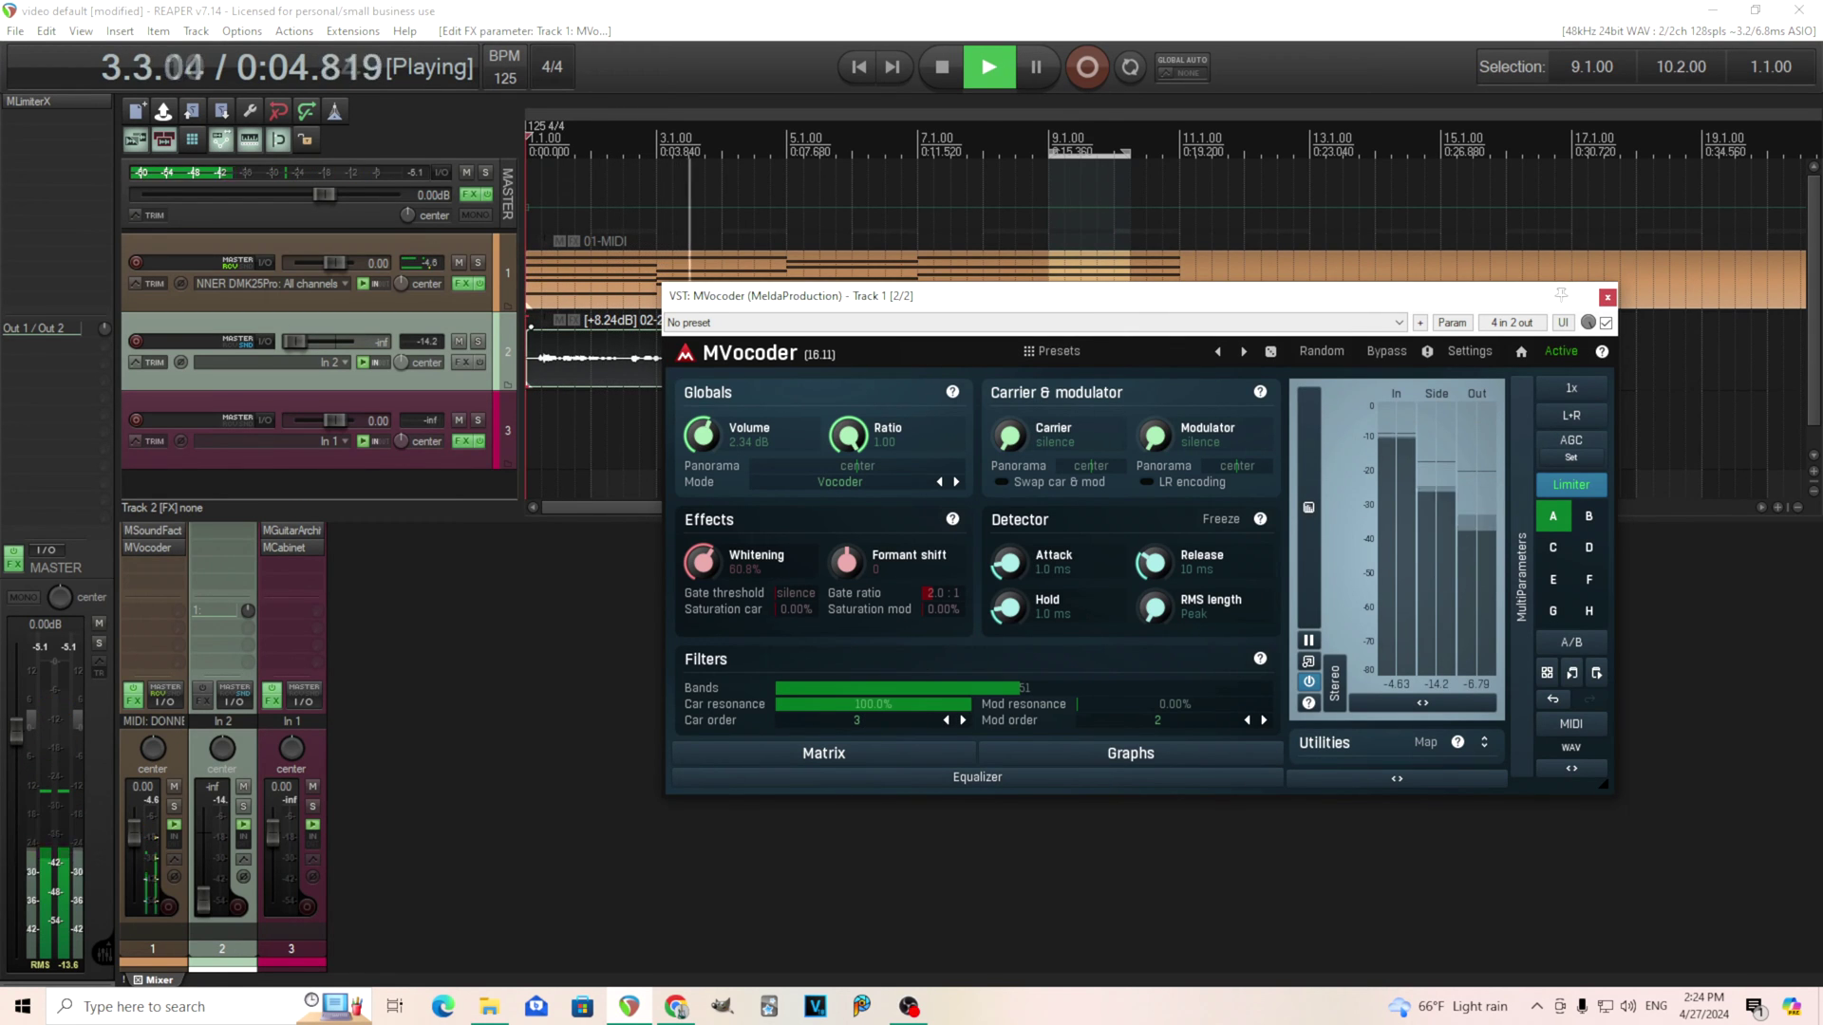
{"action": "left_click_drag", "start_coordinate": [867, 708], "coordinate": [867, 802]}
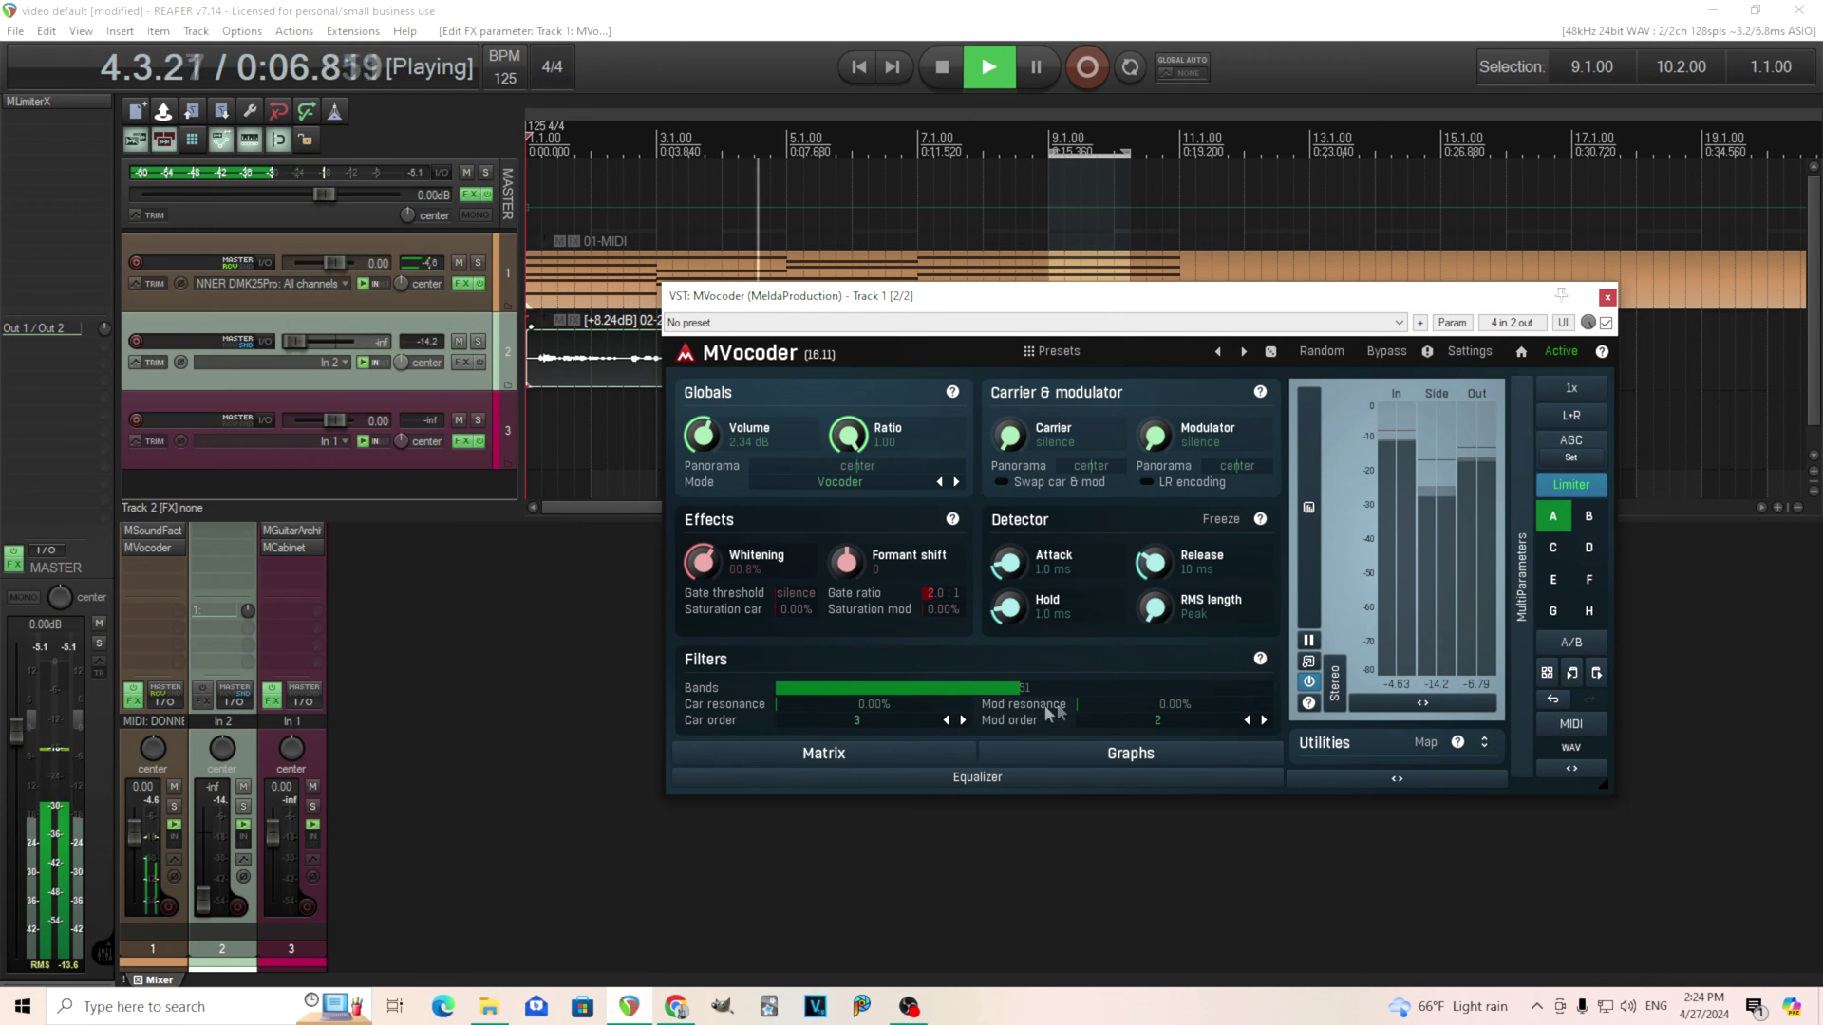
- Audition the modulator resonance at 100%, reset it to 0% and stop playback
{"action": "left_click_drag", "start_coordinate": [1175, 703], "coordinate": [1175, 608]}
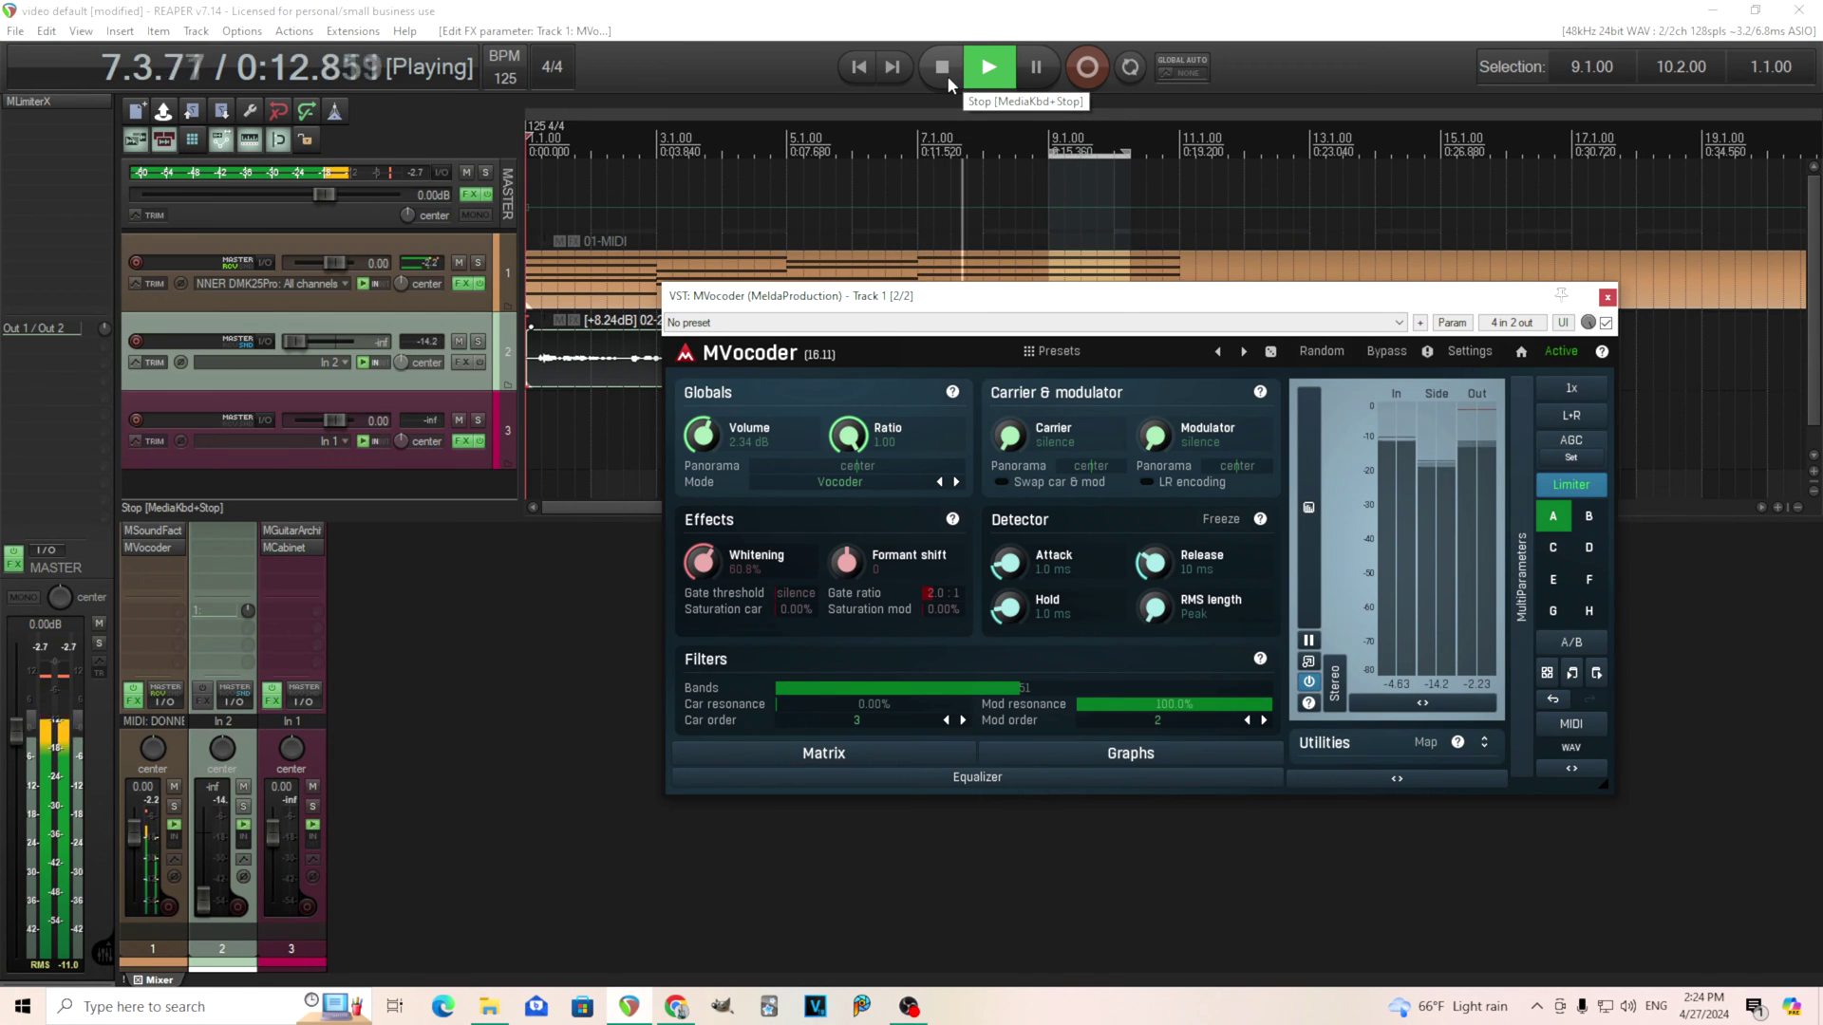
{"action": "double_click", "coordinate": [1139, 706]}
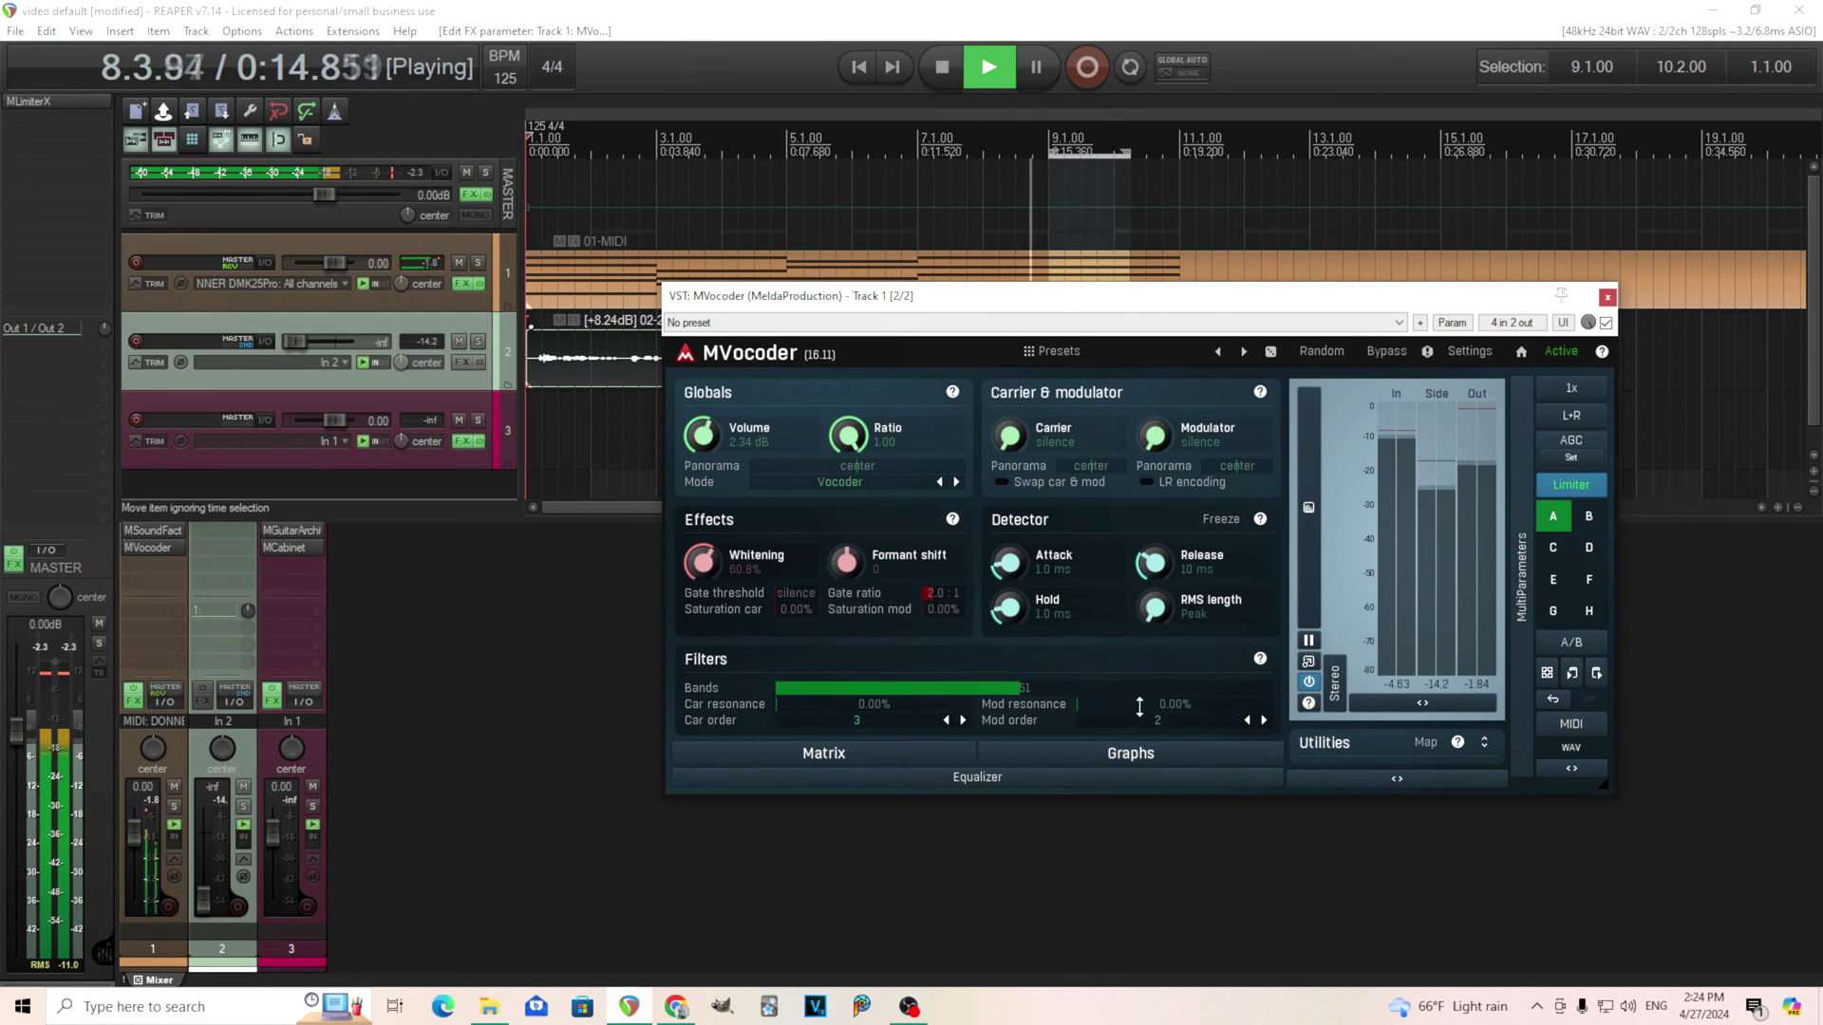
{"action": "left_click", "coordinate": [943, 65]}
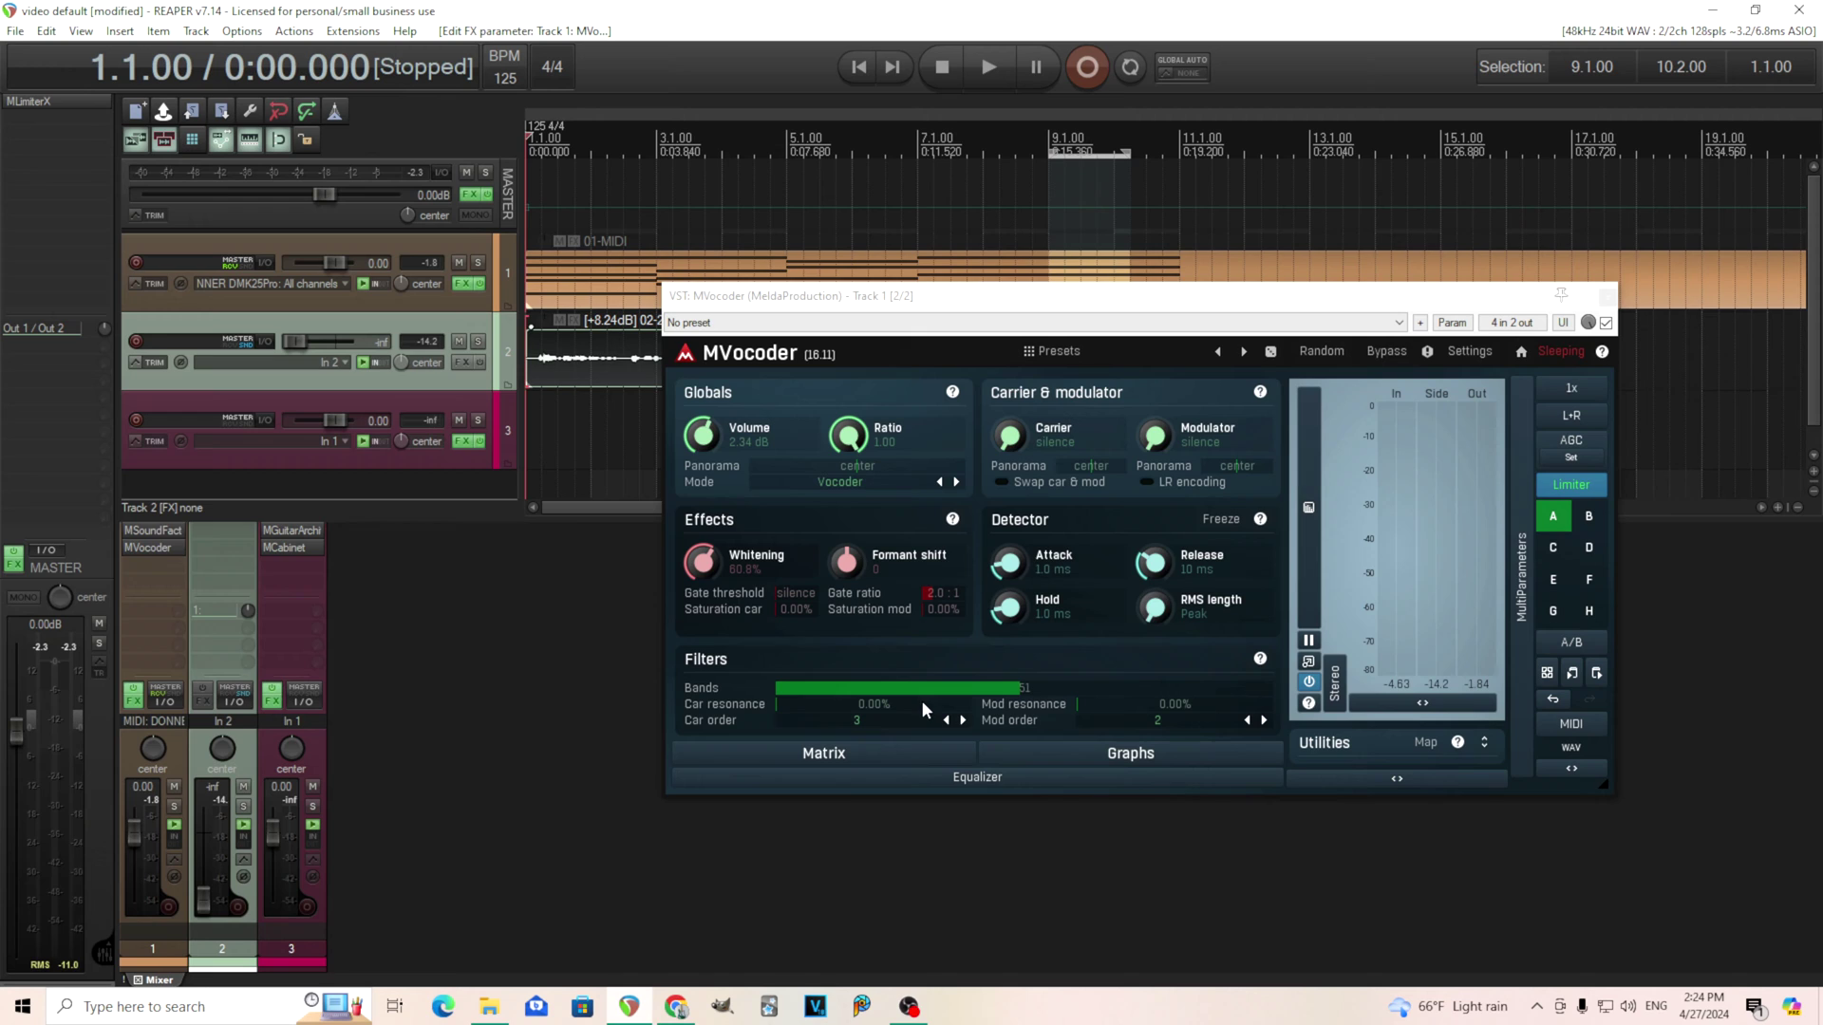
- Set both the carrier order and the modulator order of the filters to 1
{"action": "left_click", "coordinate": [853, 722]}
{"action": "left_click", "coordinate": [874, 737]}
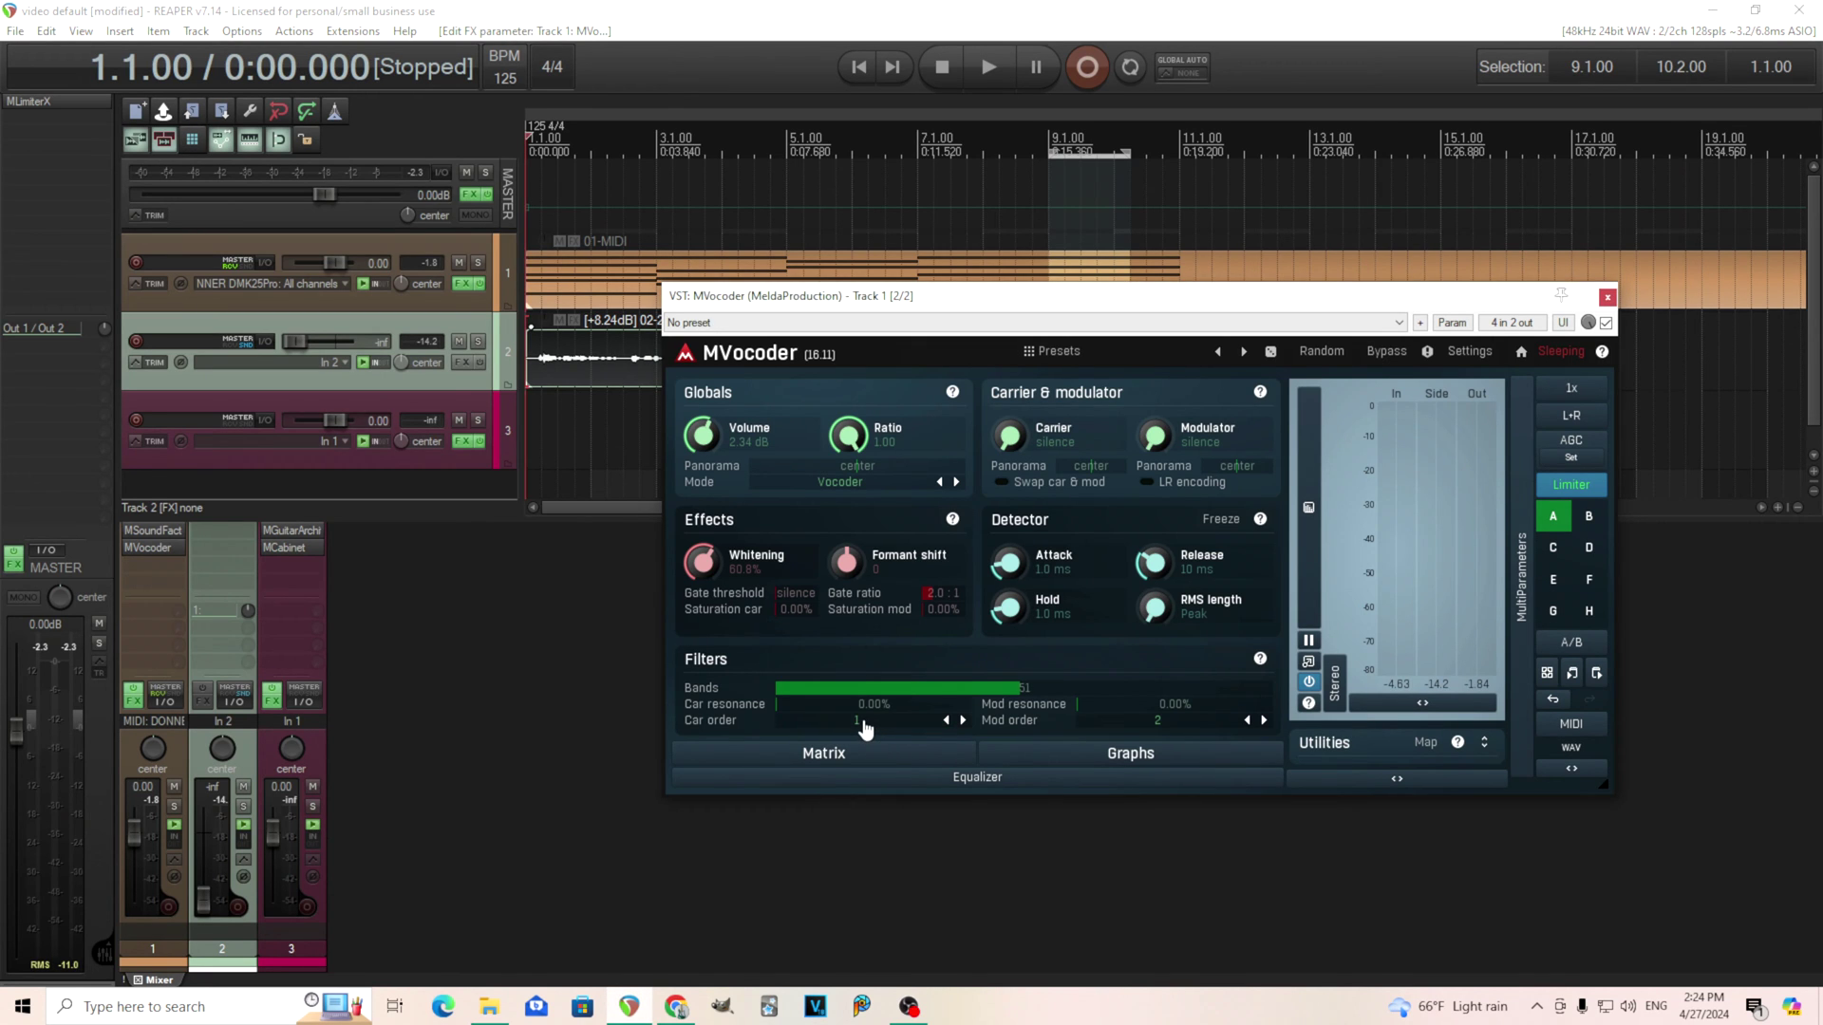
{"action": "left_click", "coordinate": [863, 723]}
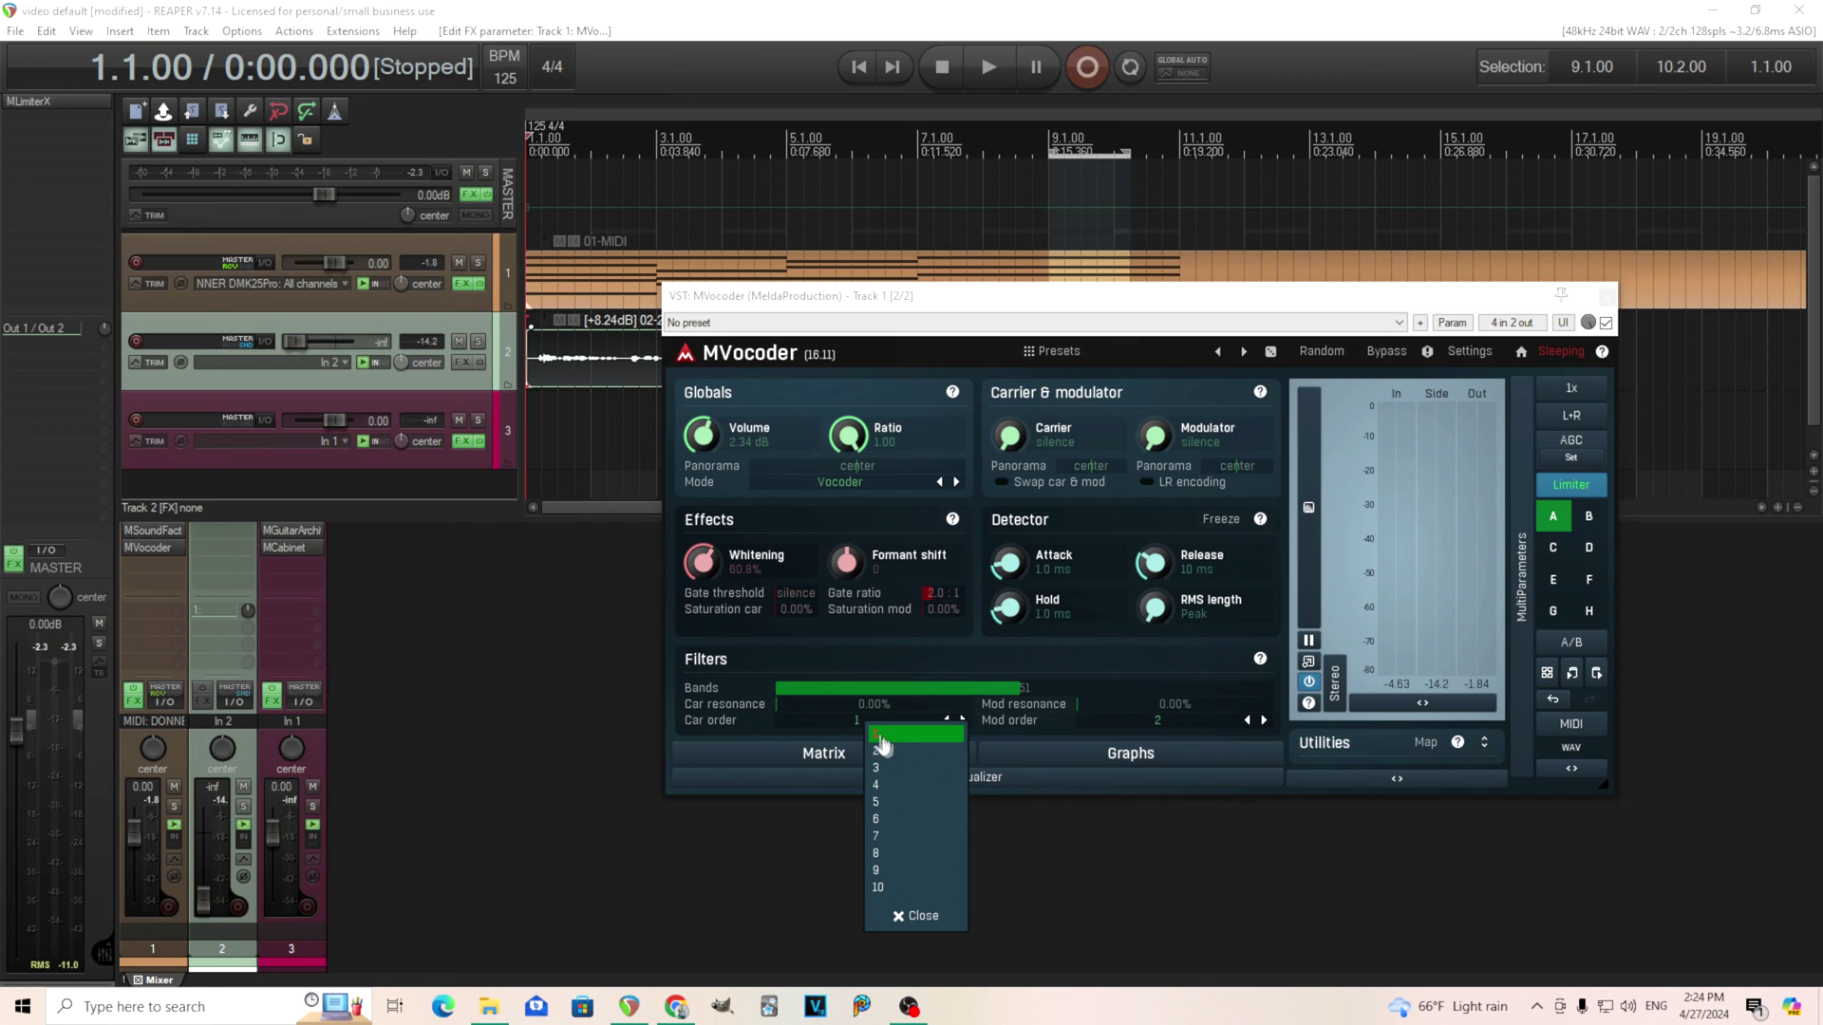
{"action": "left_click", "coordinate": [1111, 738]}
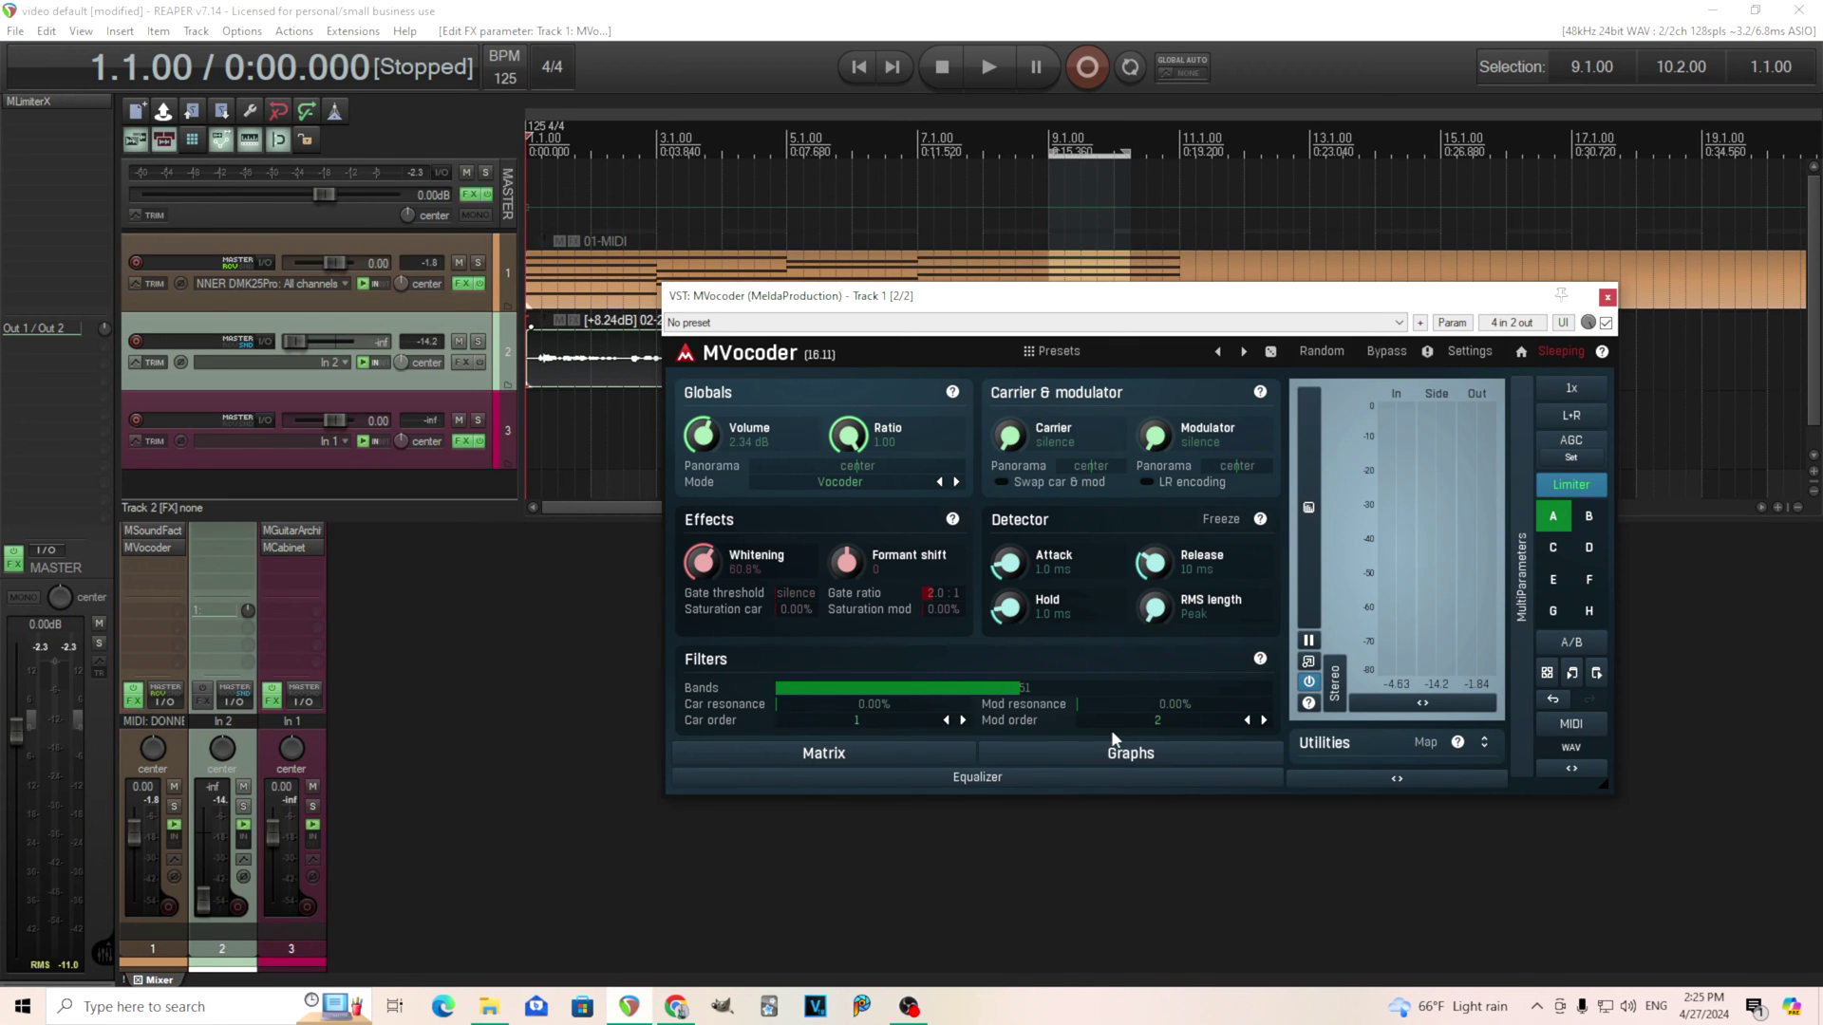
{"action": "left_click", "coordinate": [1118, 737]}
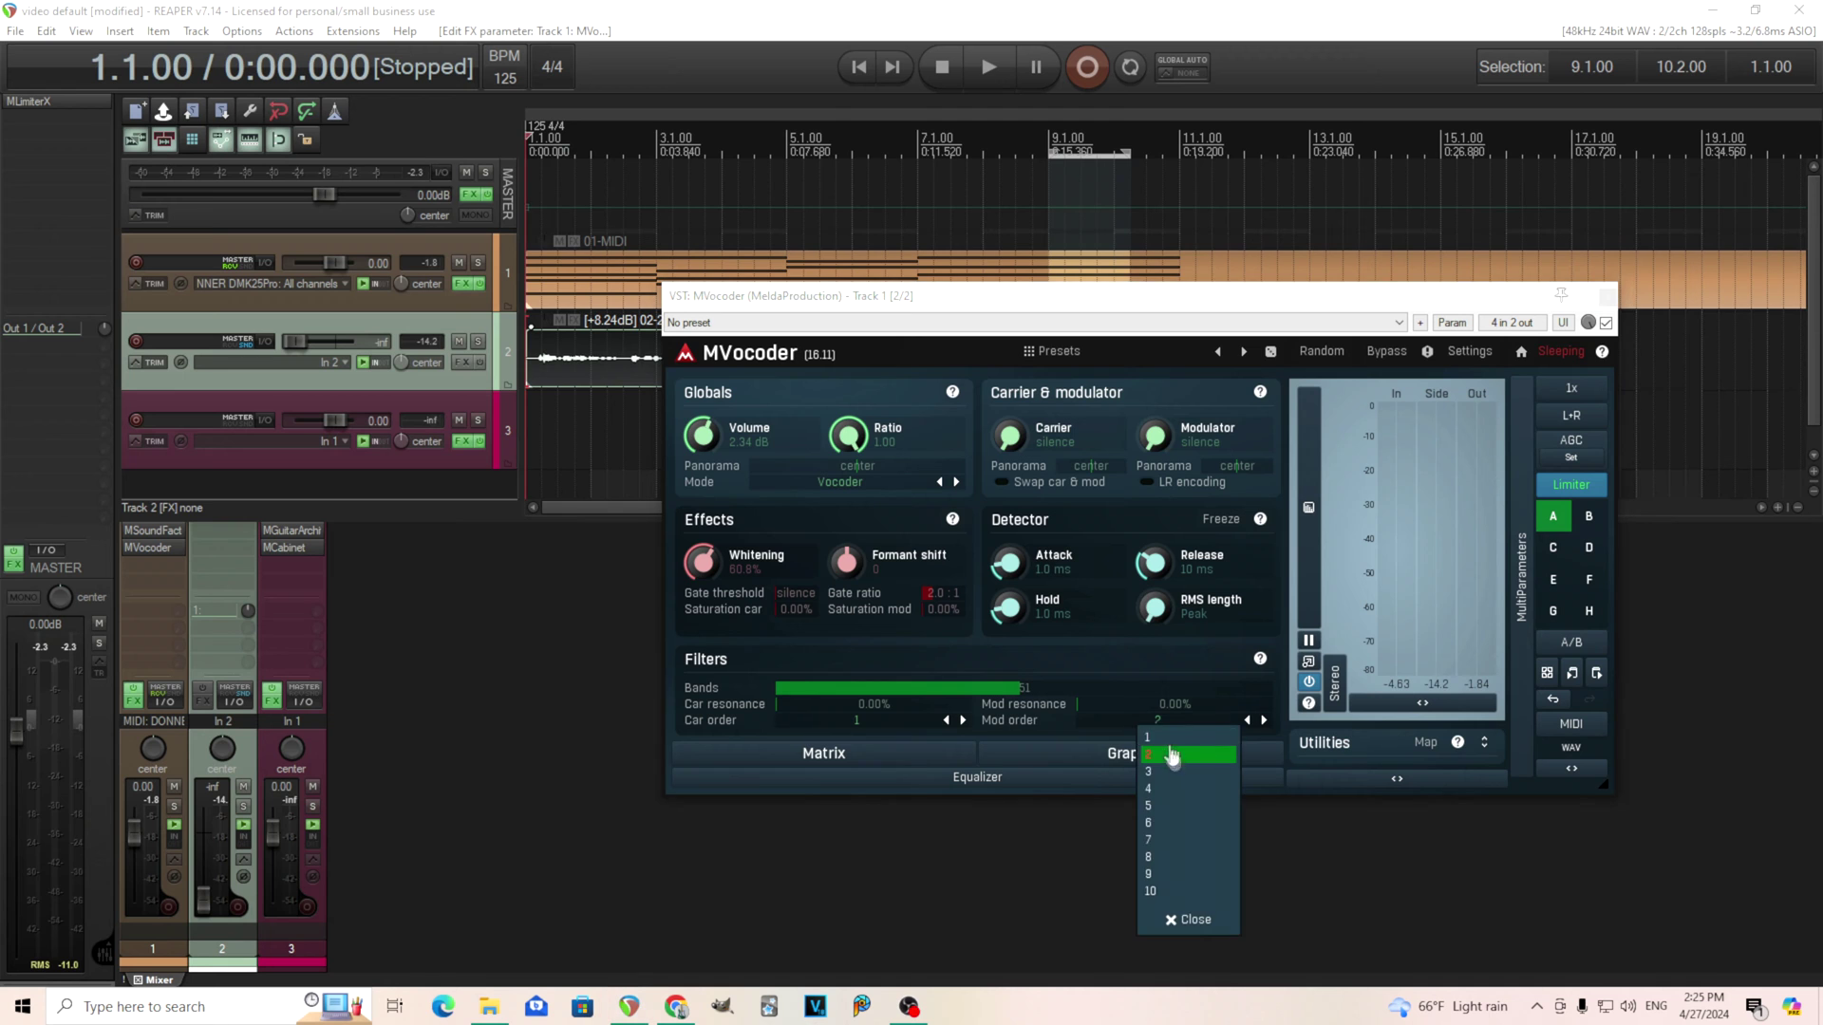
{"action": "left_click", "coordinate": [1168, 741]}
- Set the time selection from bar 1 to bar 11 and turn on repeat playback, keeping the plugin window out of the way
{"action": "left_click_drag", "start_coordinate": [1125, 296], "coordinate": [1269, 592]}
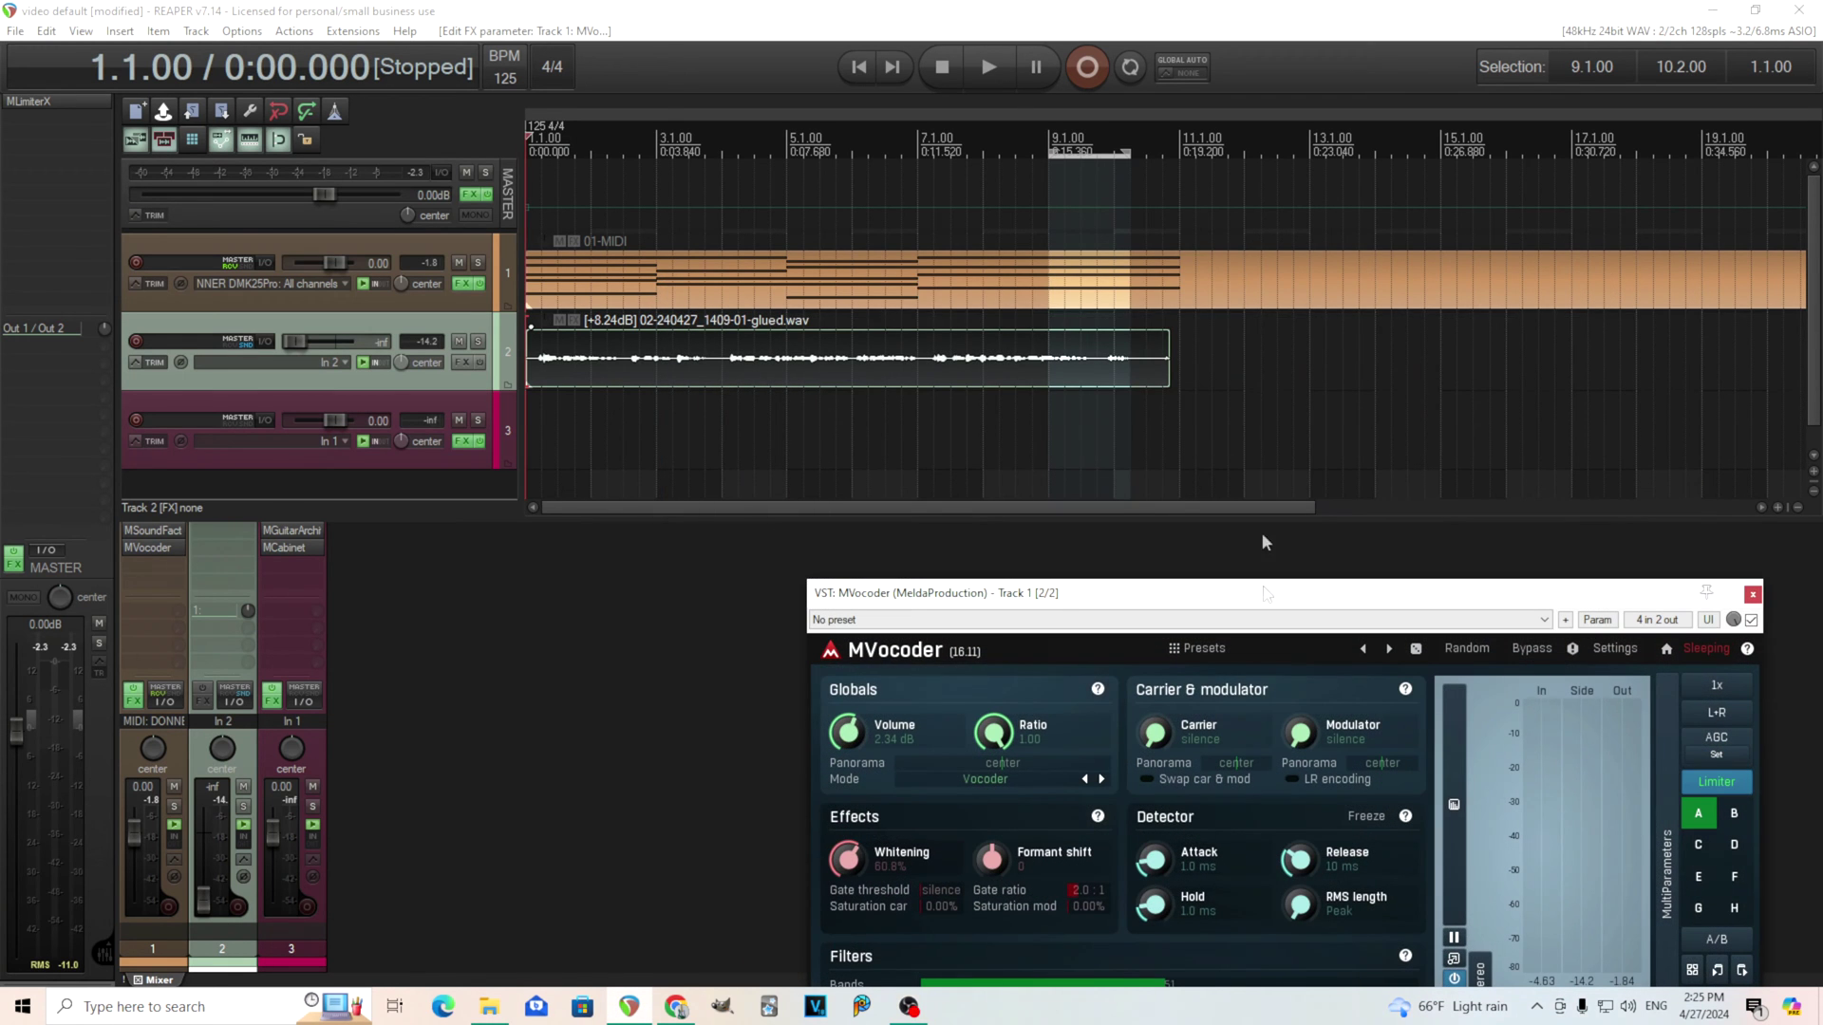
{"action": "left_click_drag", "start_coordinate": [1178, 140], "coordinate": [528, 142]}
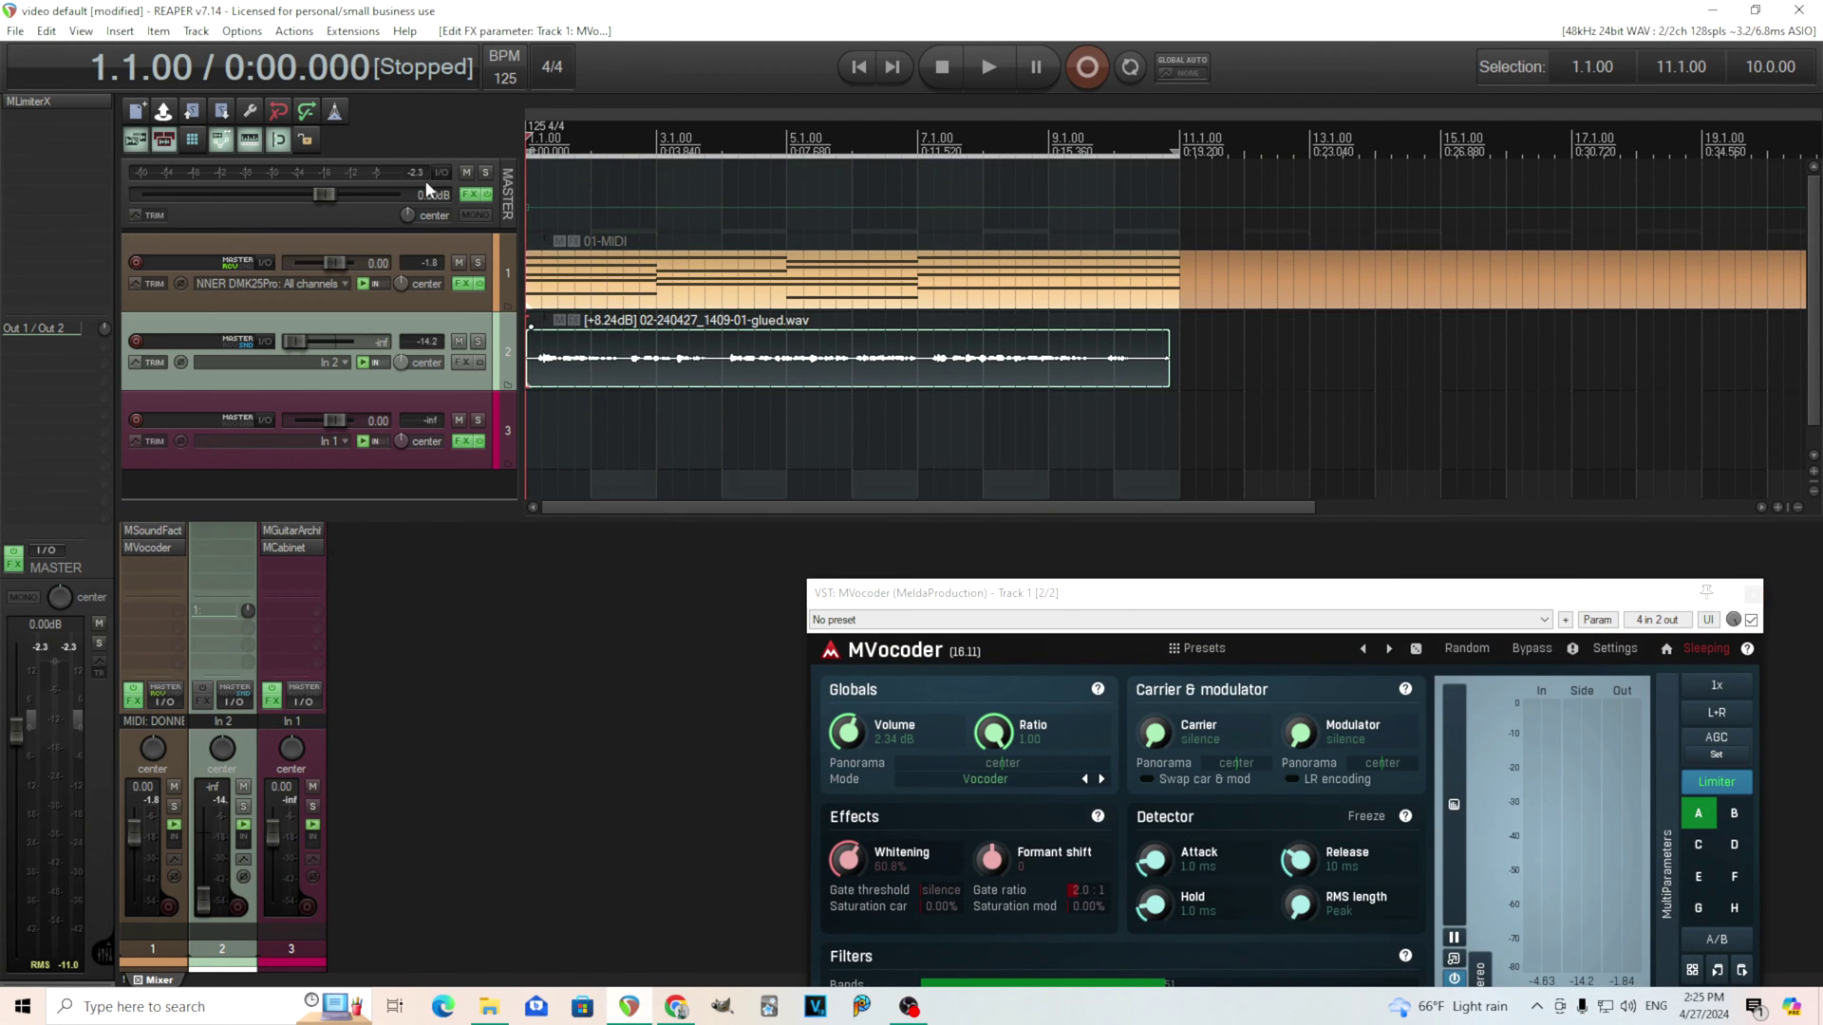
{"action": "left_click", "coordinate": [1127, 72]}
{"action": "left_click_drag", "start_coordinate": [1034, 599], "coordinate": [892, 317]}
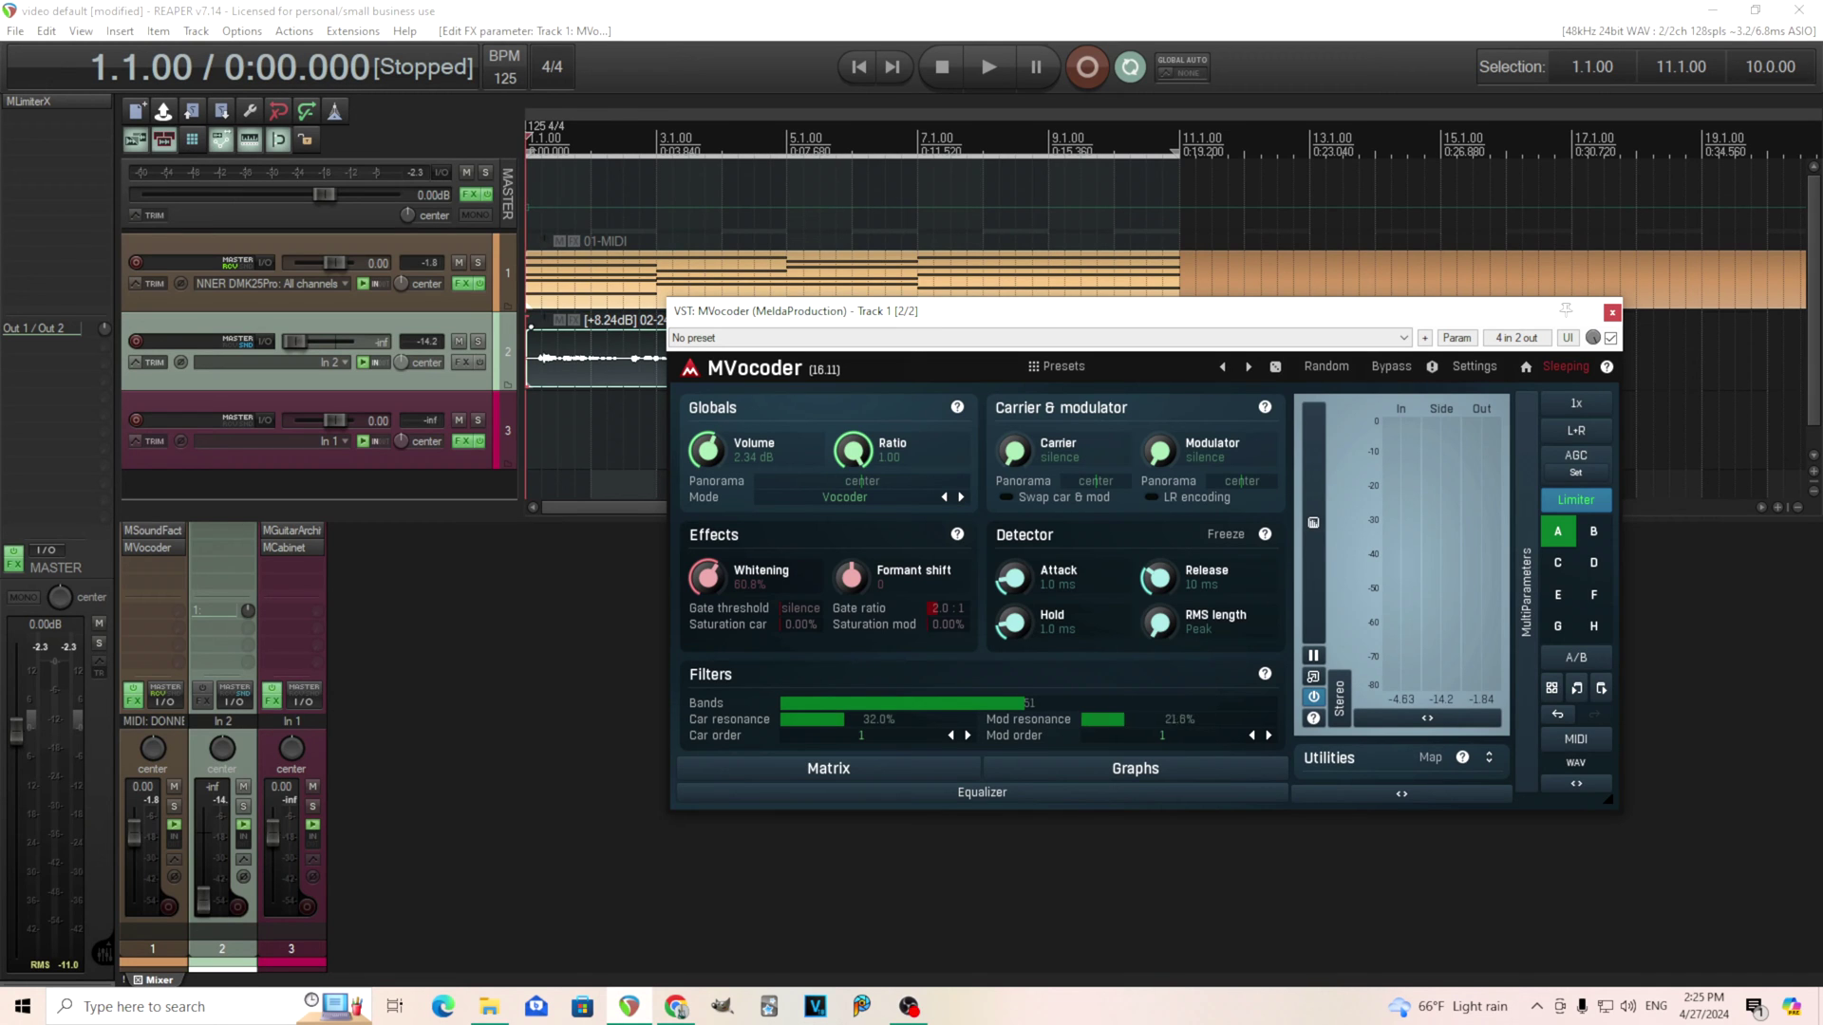
- Play the loop and audition the filters' carrier order at 2, 5 and 10
{"action": "left_click", "coordinate": [978, 65]}
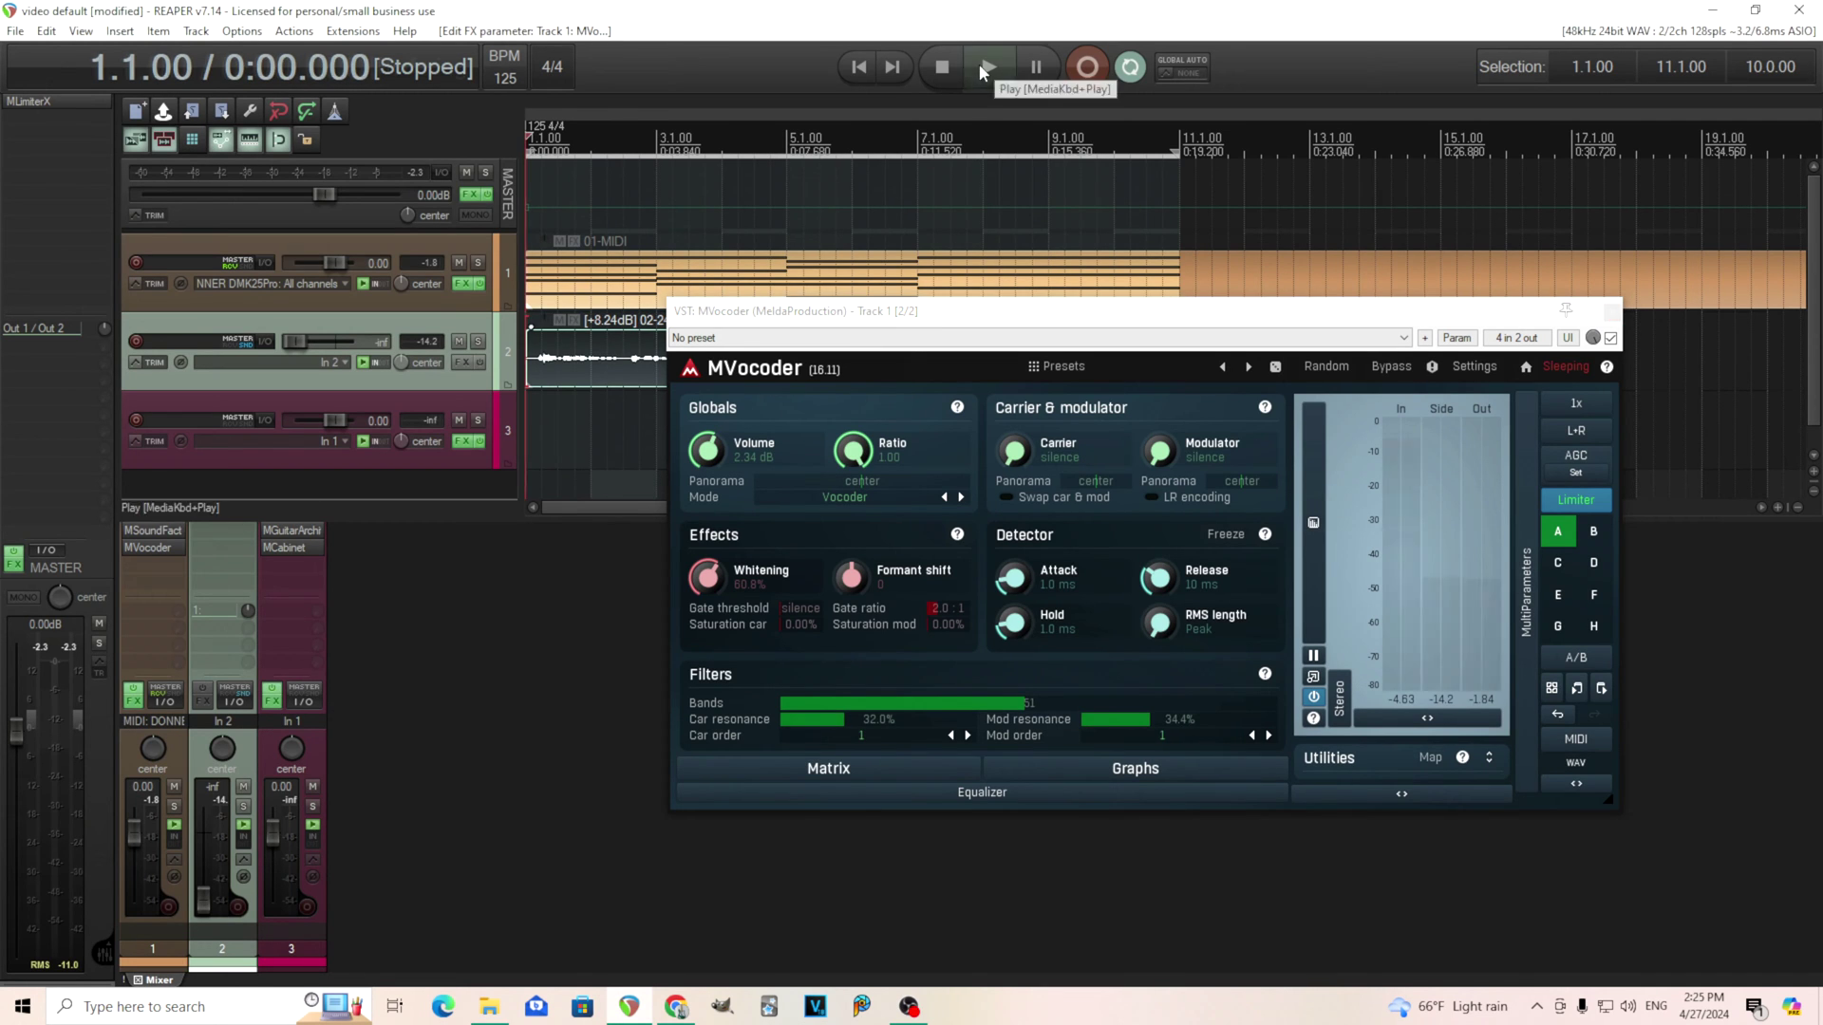
{"action": "left_click", "coordinate": [904, 735]}
{"action": "left_click", "coordinate": [940, 776]}
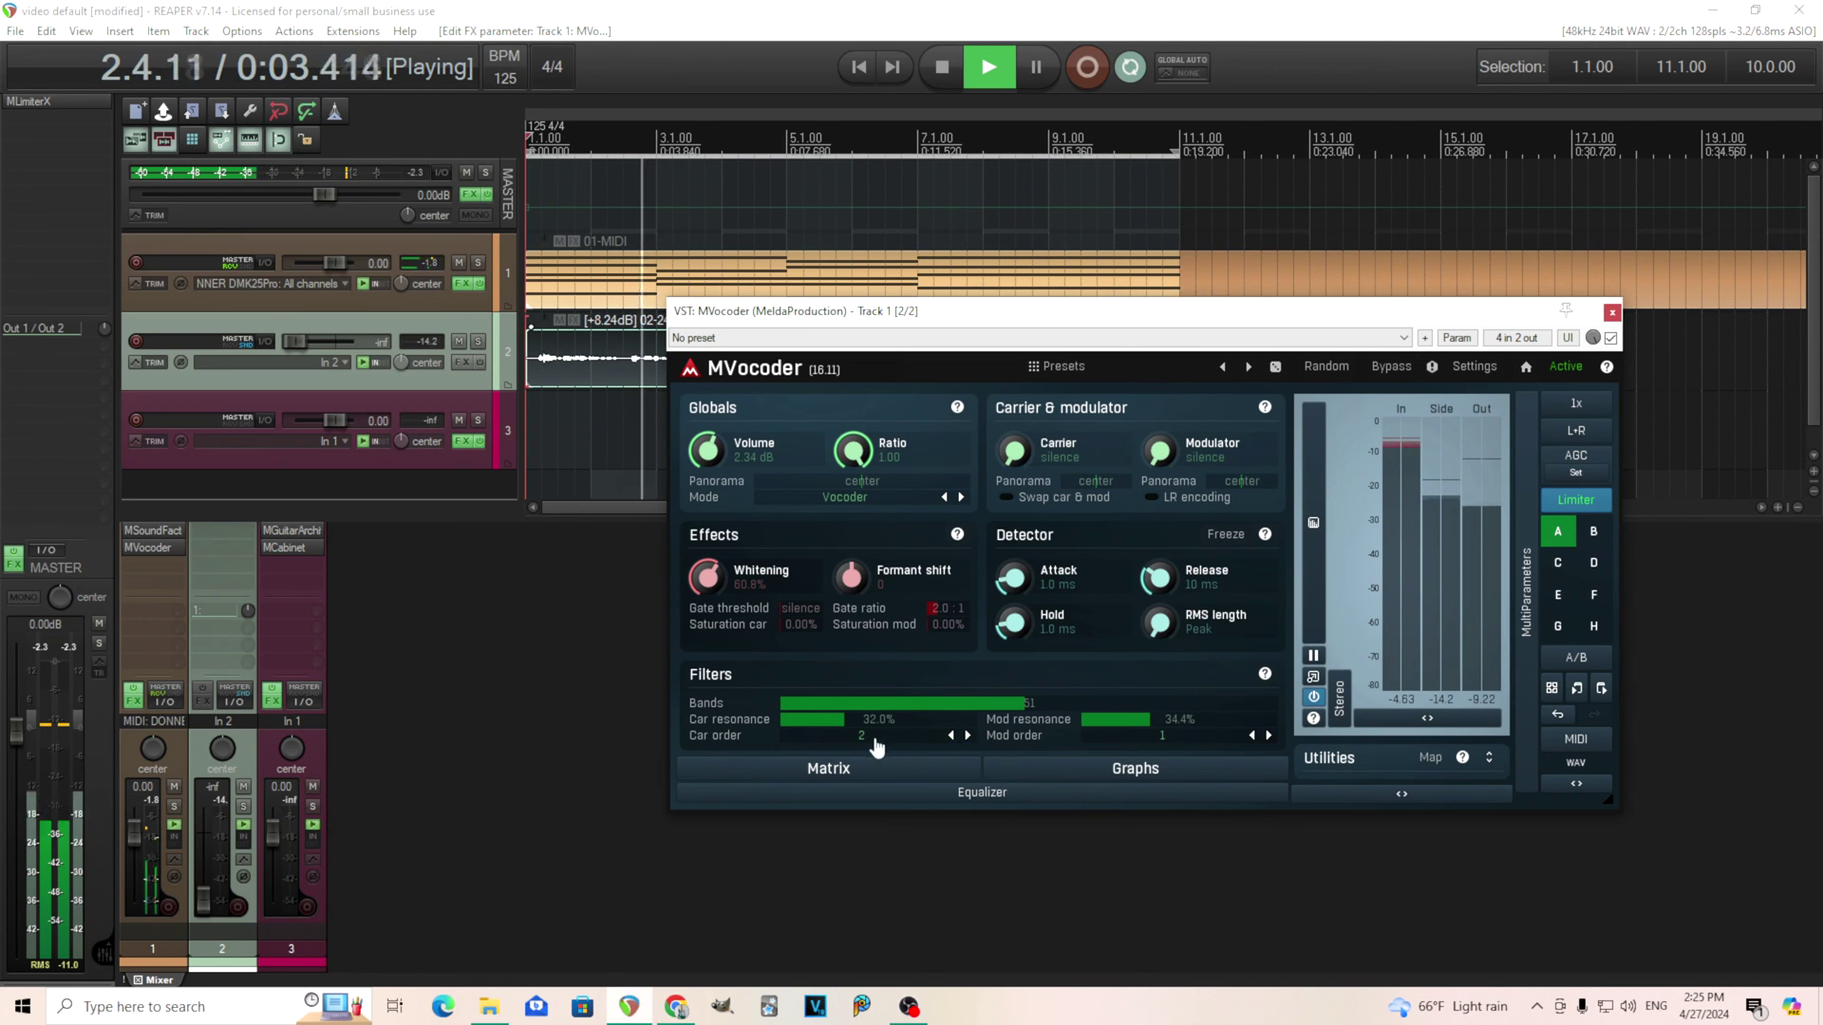
{"action": "left_click", "coordinate": [873, 736]}
{"action": "left_click", "coordinate": [921, 822]}
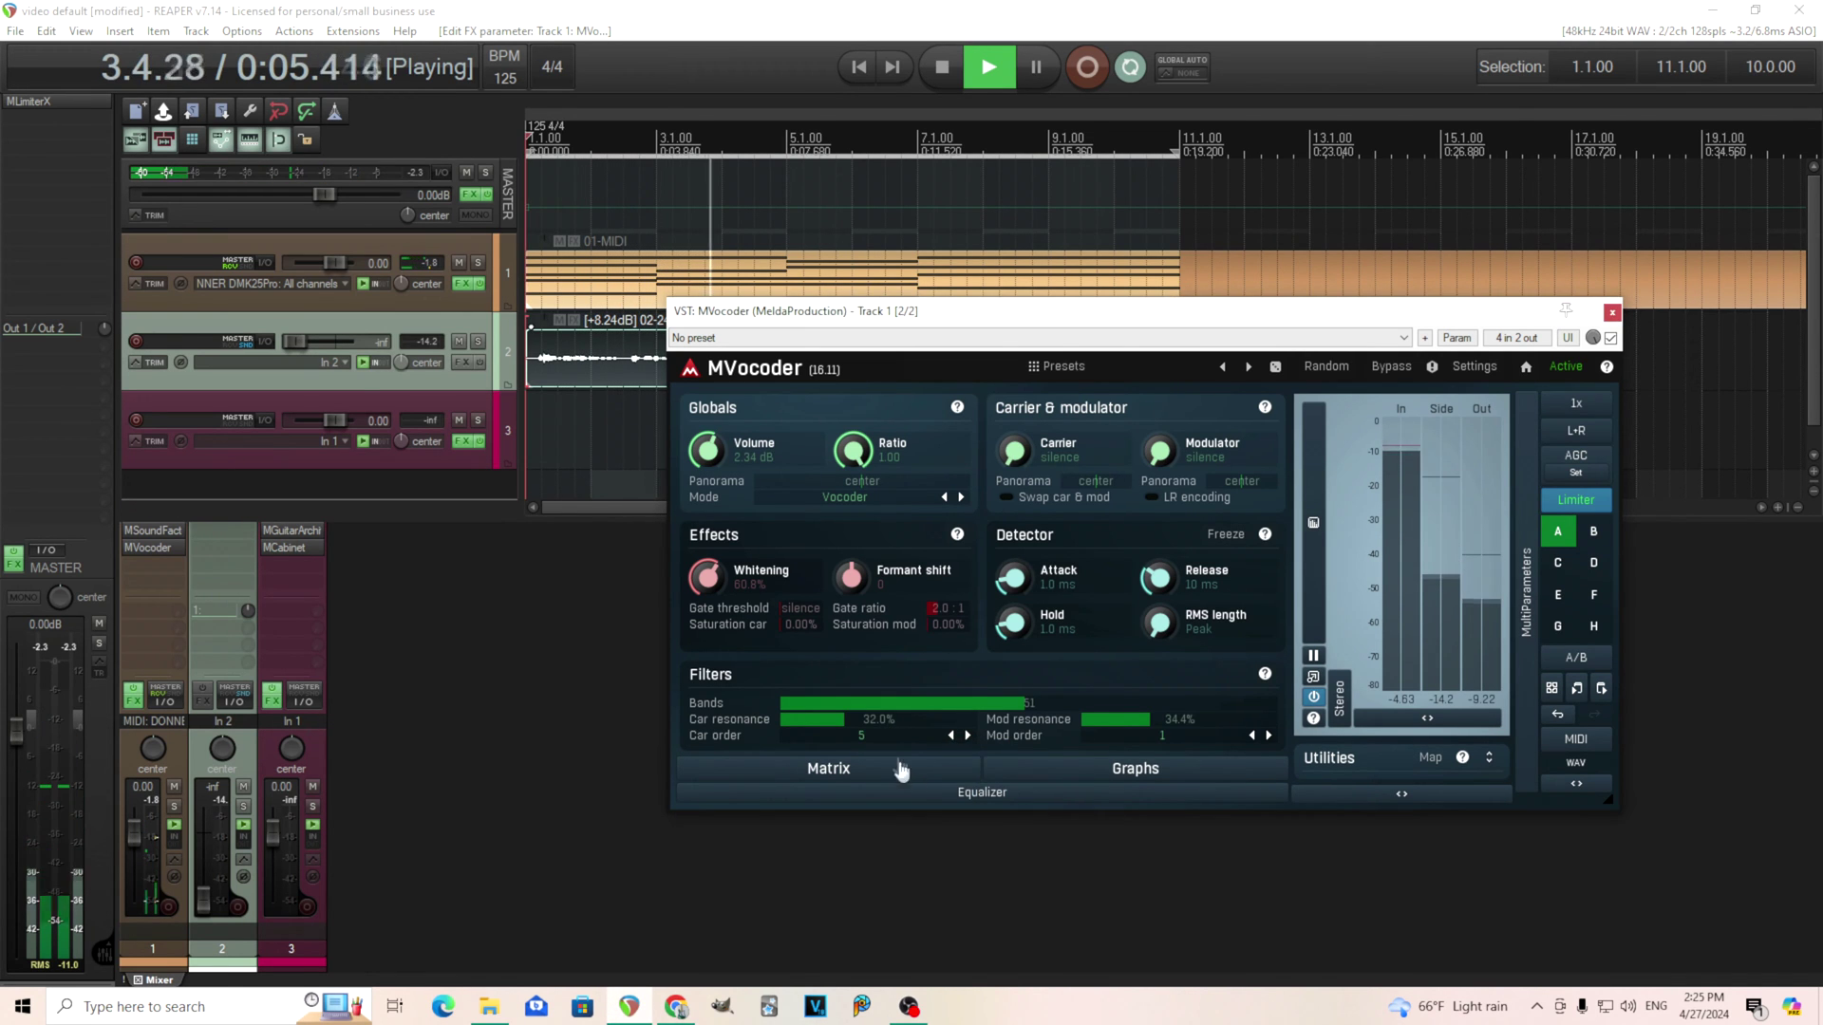
{"action": "left_click", "coordinate": [893, 738]}
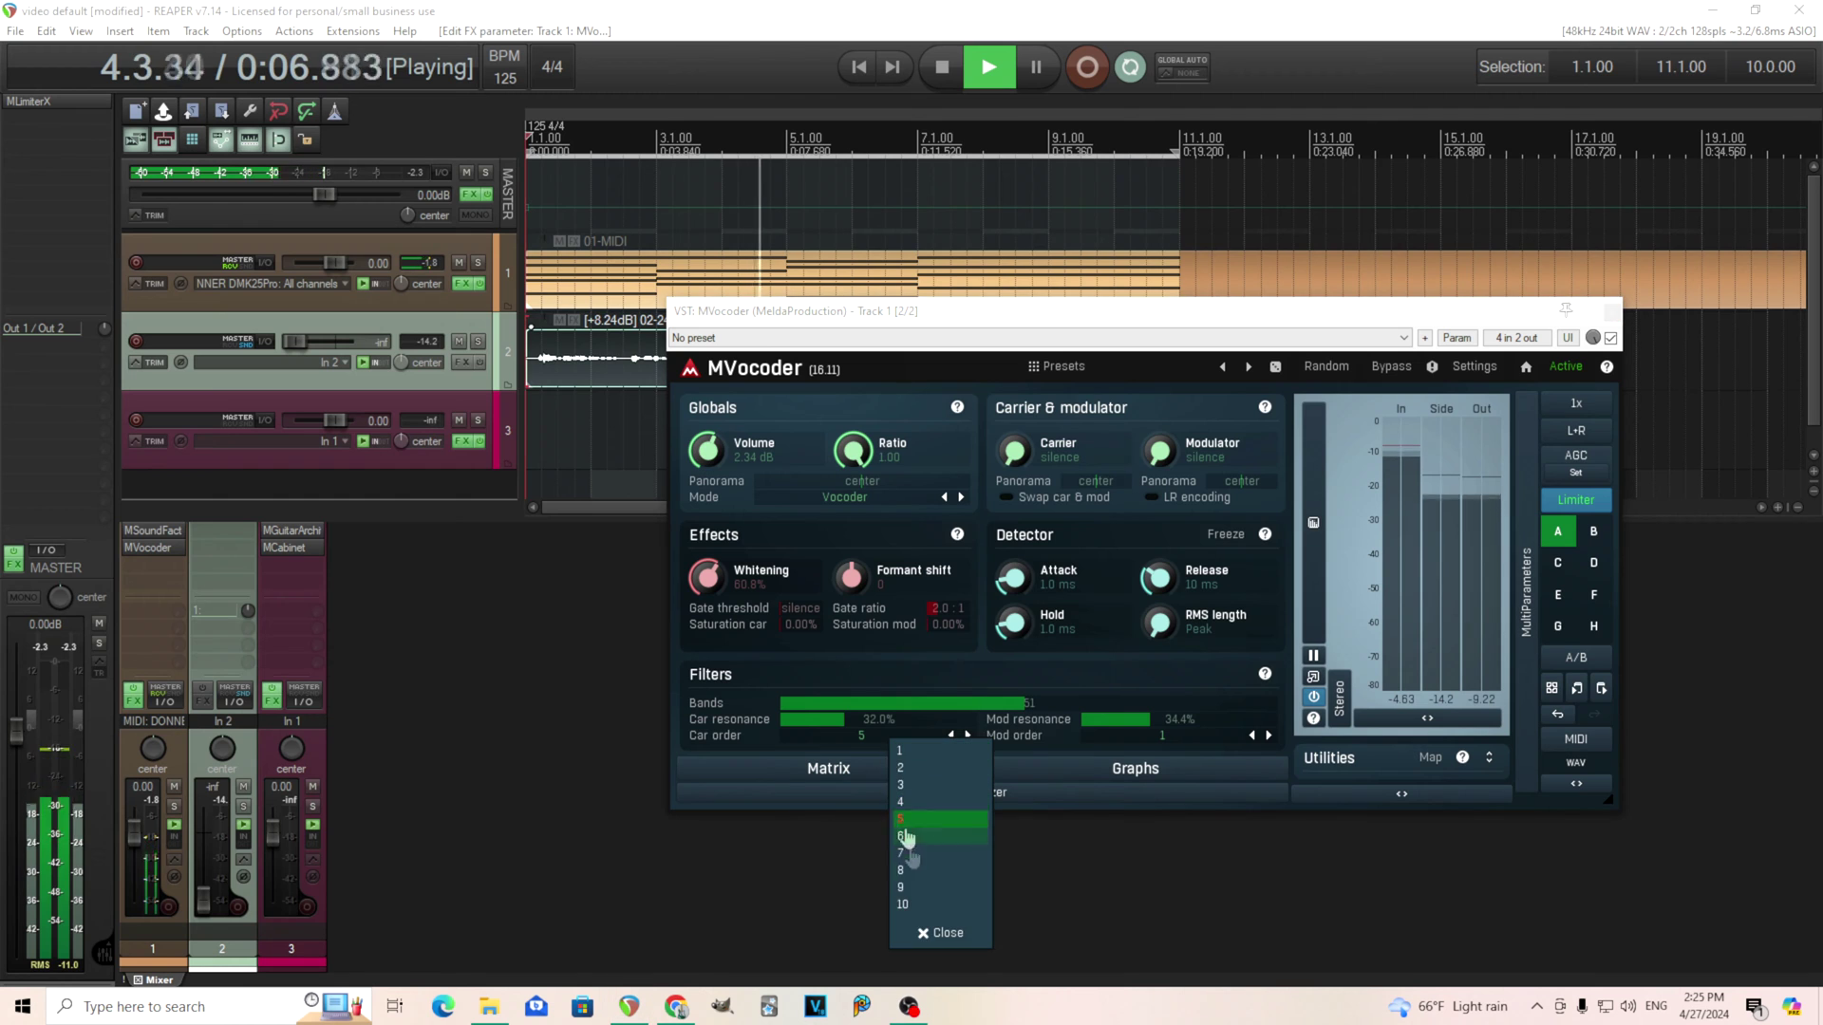
{"action": "left_click", "coordinate": [902, 904]}
- Audition the filters' modulator order at 2, 6 and 10, and lower the vocoder Volume to -0.56 dB
{"action": "left_click", "coordinate": [1120, 737]}
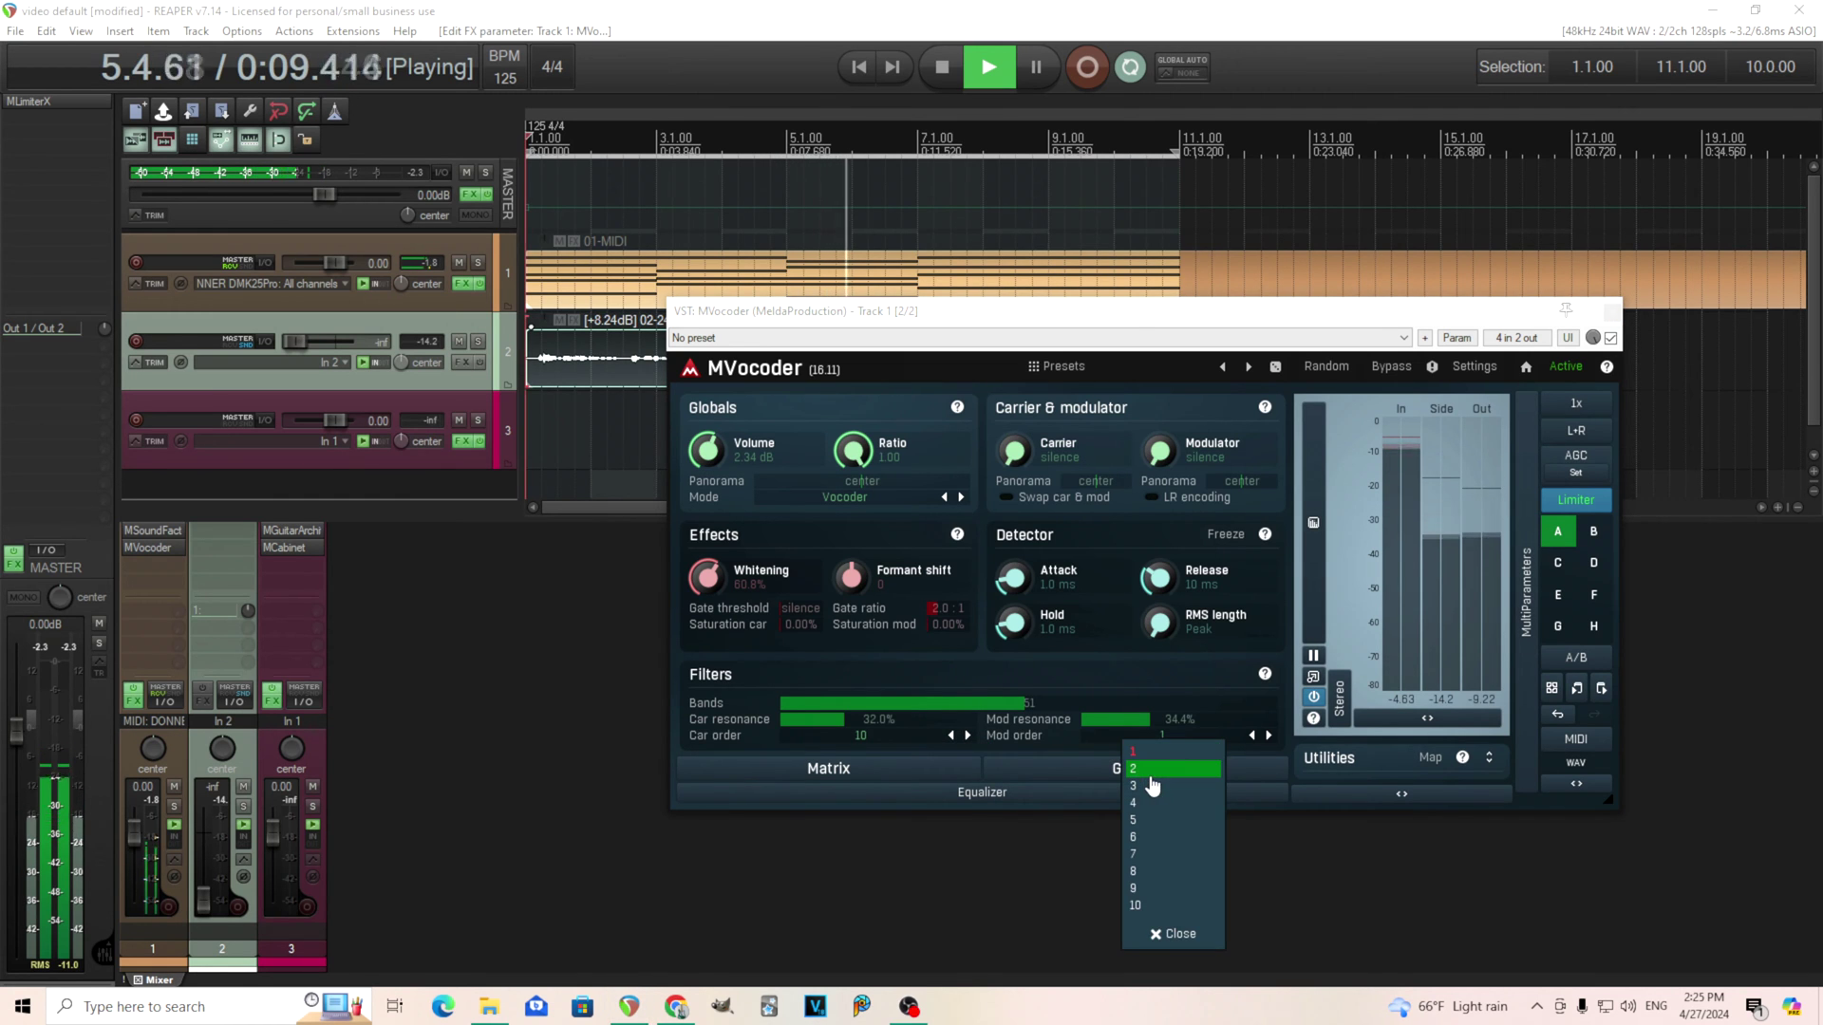
{"action": "left_click", "coordinate": [1135, 770]}
{"action": "left_click", "coordinate": [1162, 737]}
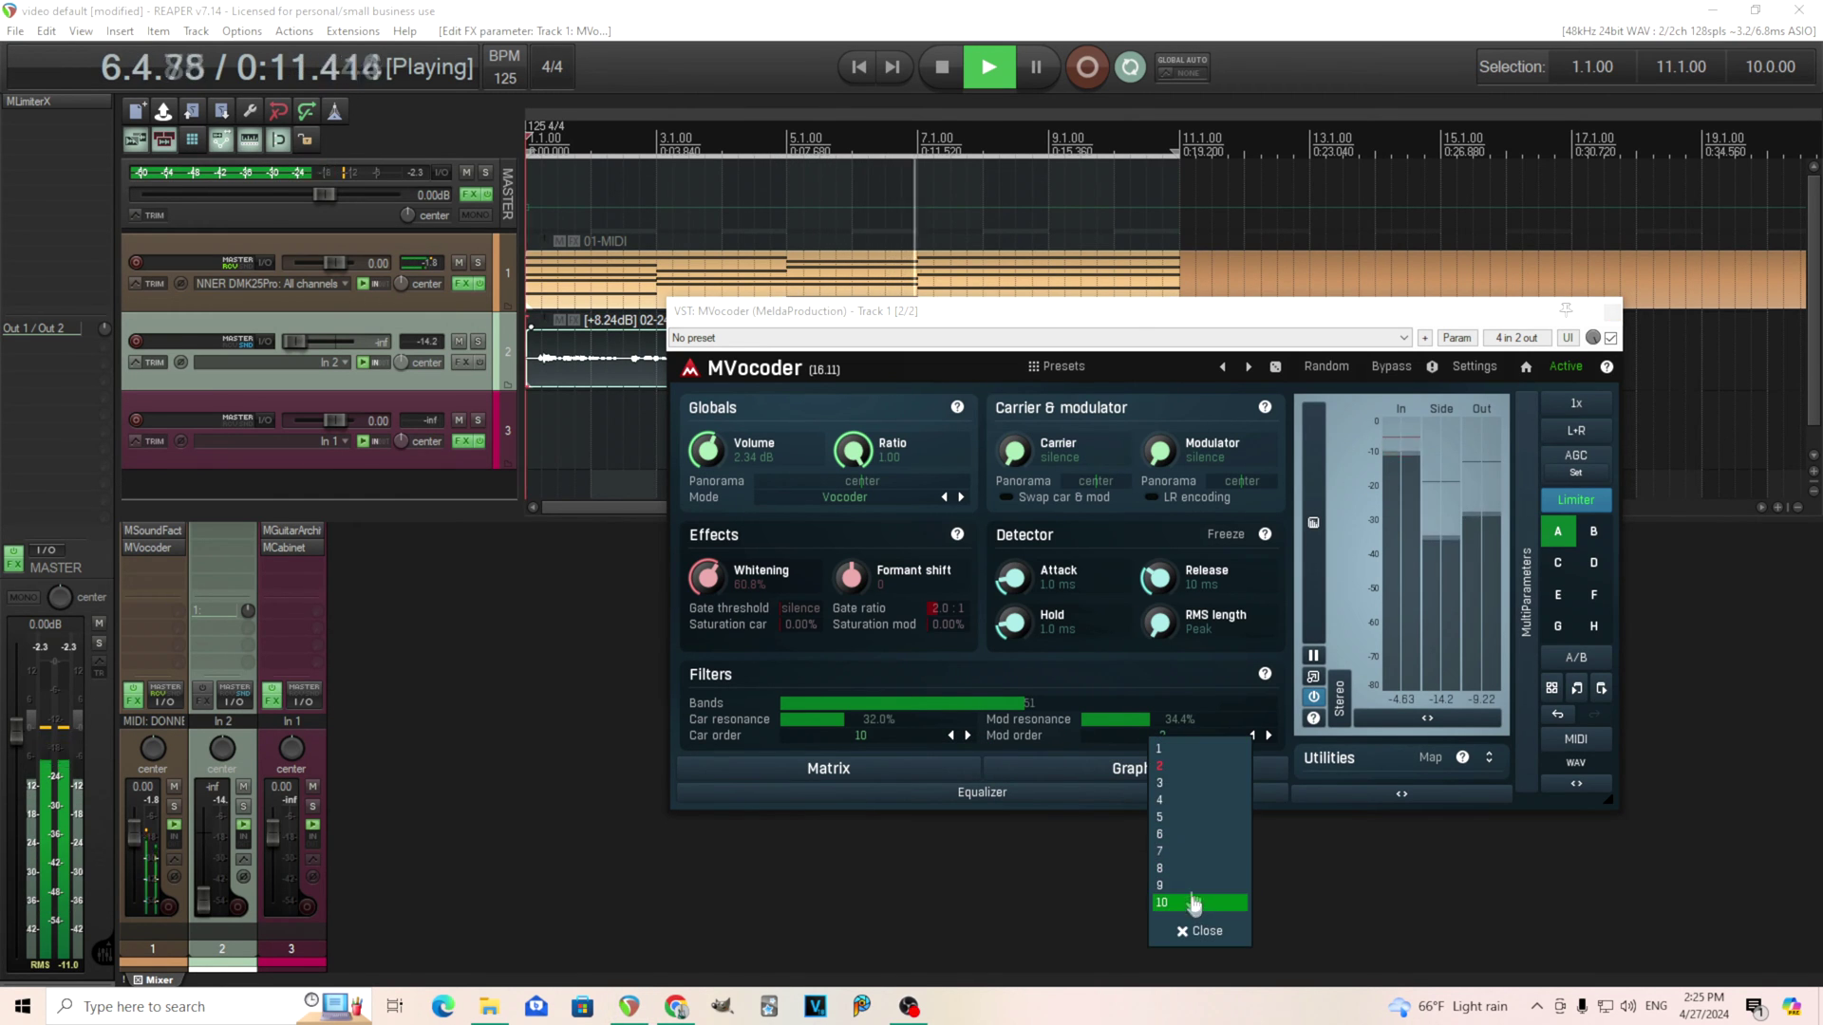
{"action": "left_click", "coordinate": [1187, 833]}
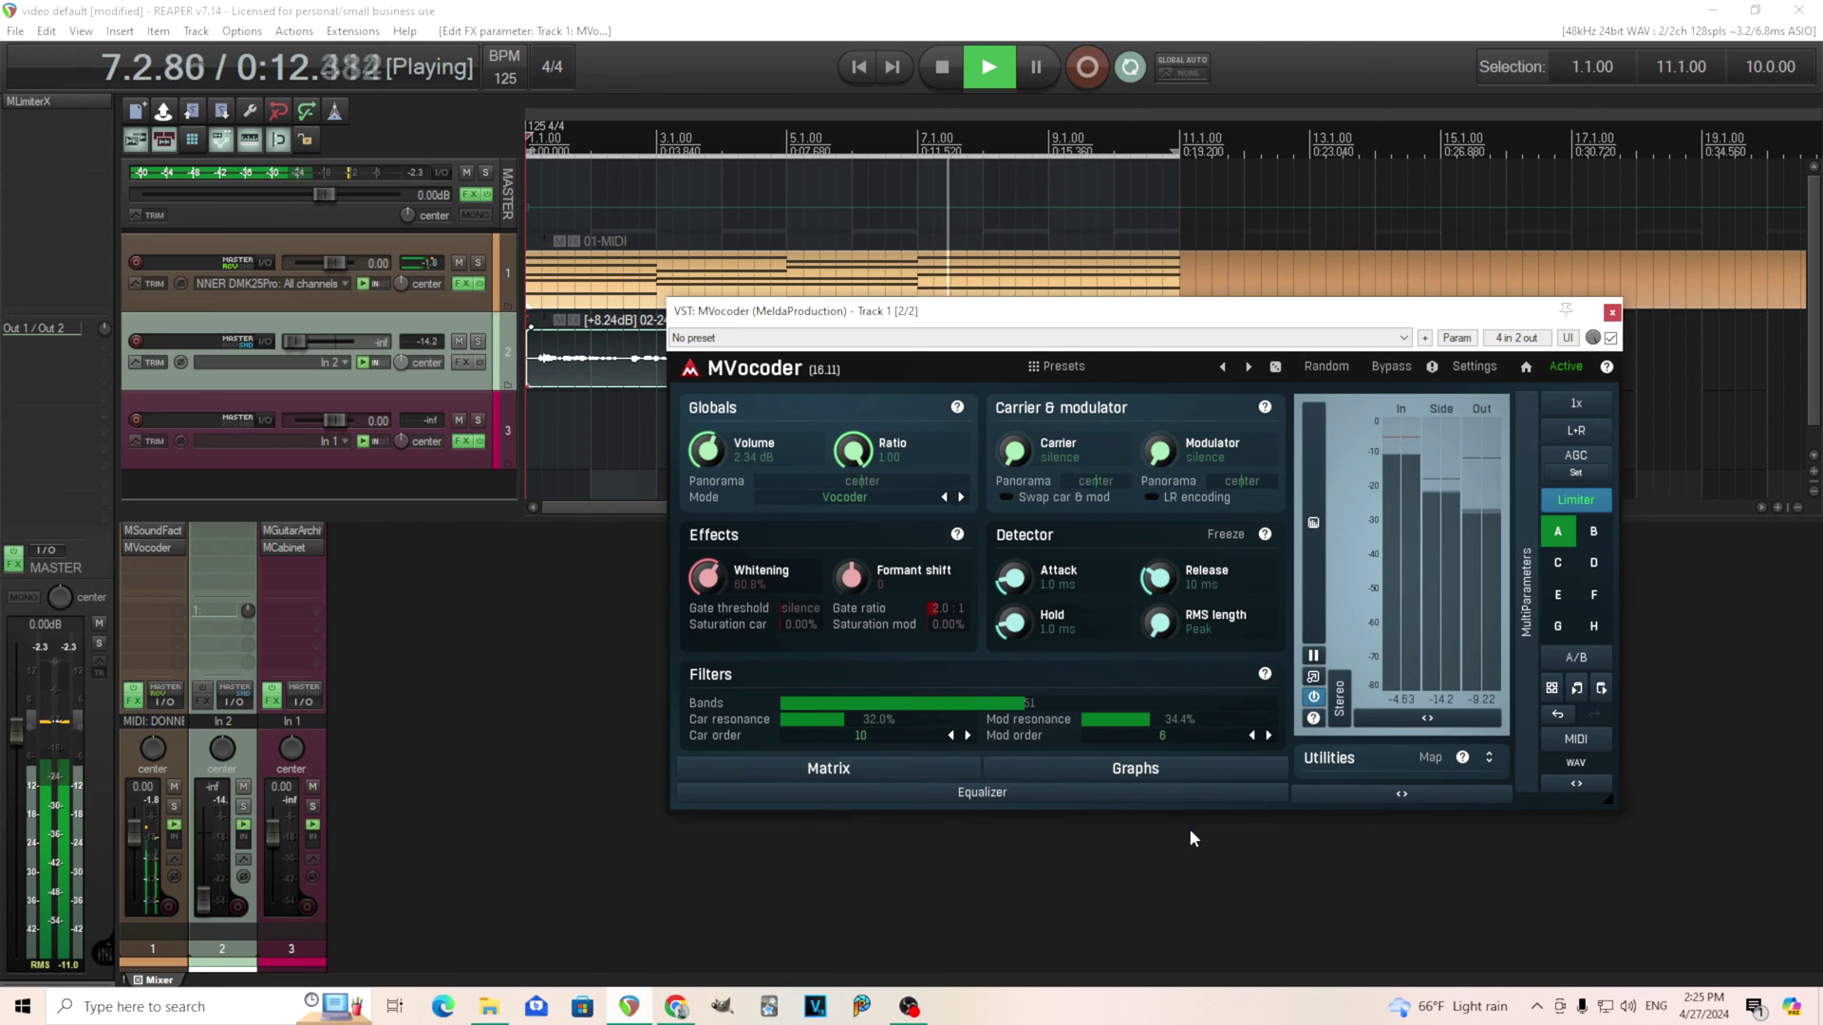
{"action": "left_click", "coordinate": [1184, 739]}
{"action": "left_click", "coordinate": [1221, 899]}
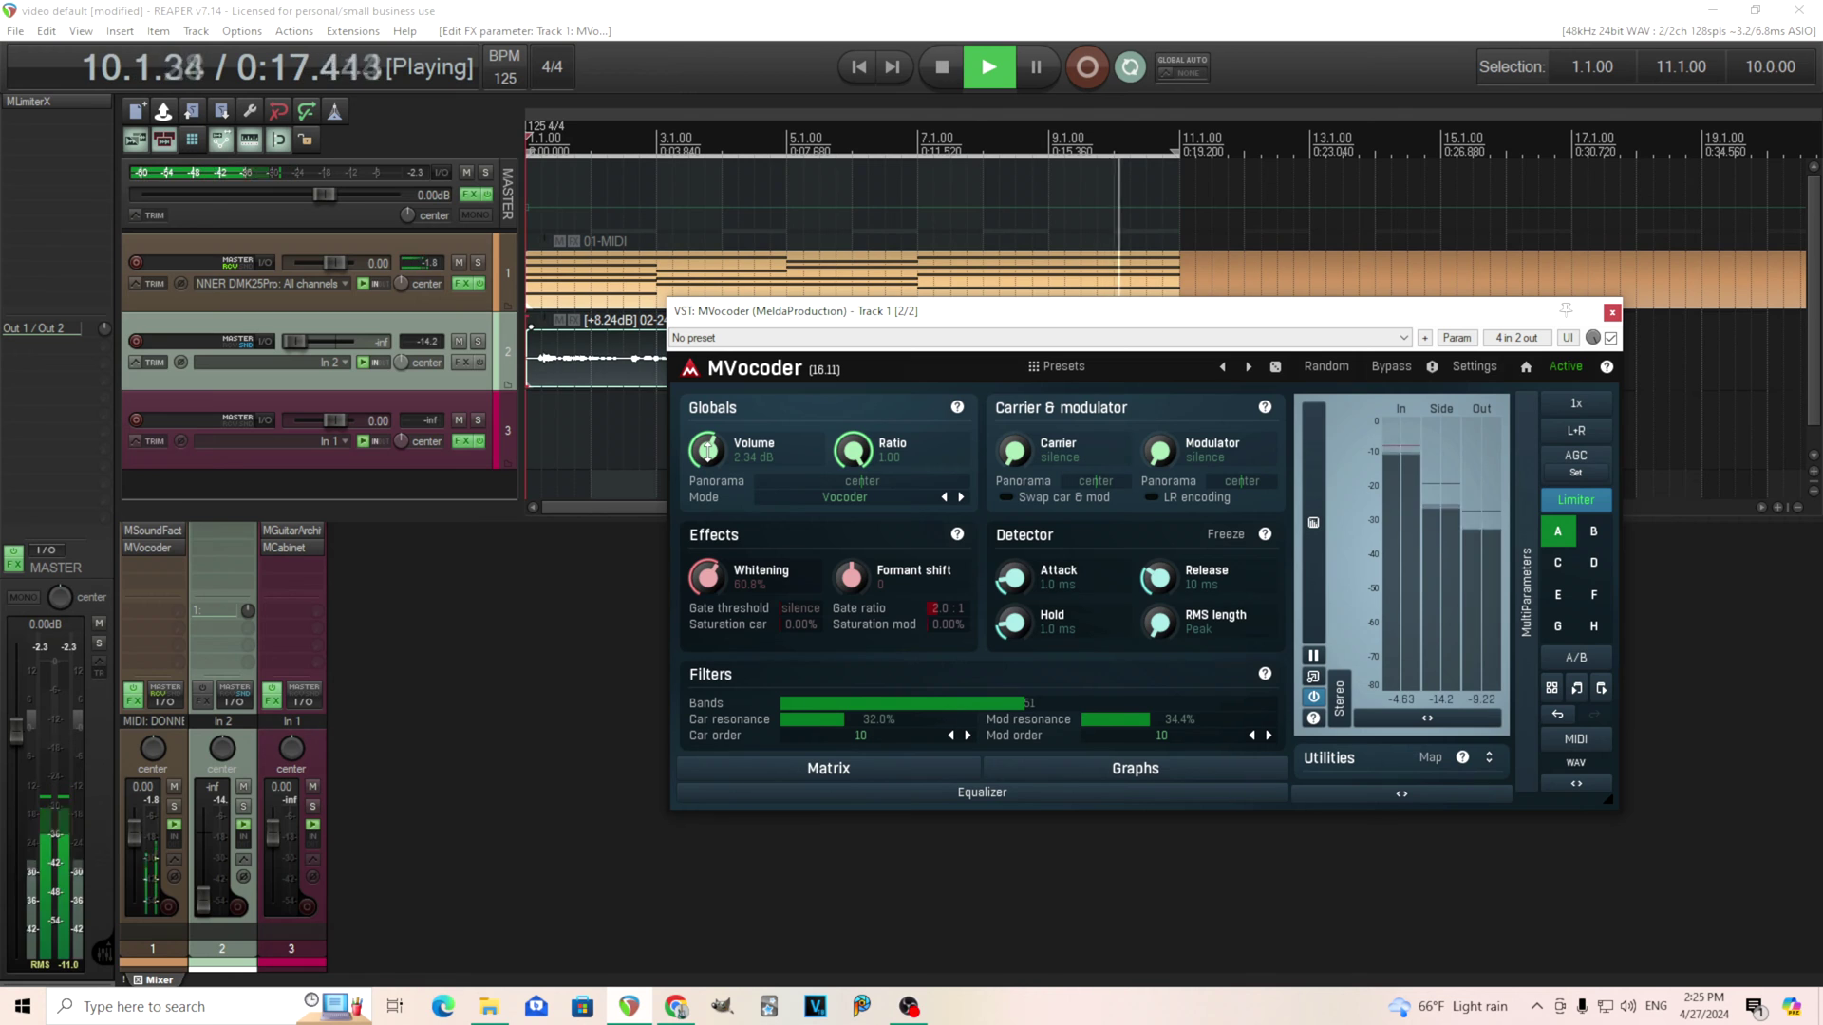
{"action": "mouse_move", "coordinate": [708, 450]}
{"action": "left_mouse_down"}
{"action": "mouse_move", "coordinate": [707, 412]}
{"action": "mouse_move", "coordinate": [708, 465]}
{"action": "left_mouse_up"}
- Set the carrier and modulator orders to 5, and raise the vocoder Volume to 5.14 dB before stopping playback
{"action": "left_click", "coordinate": [881, 742]}
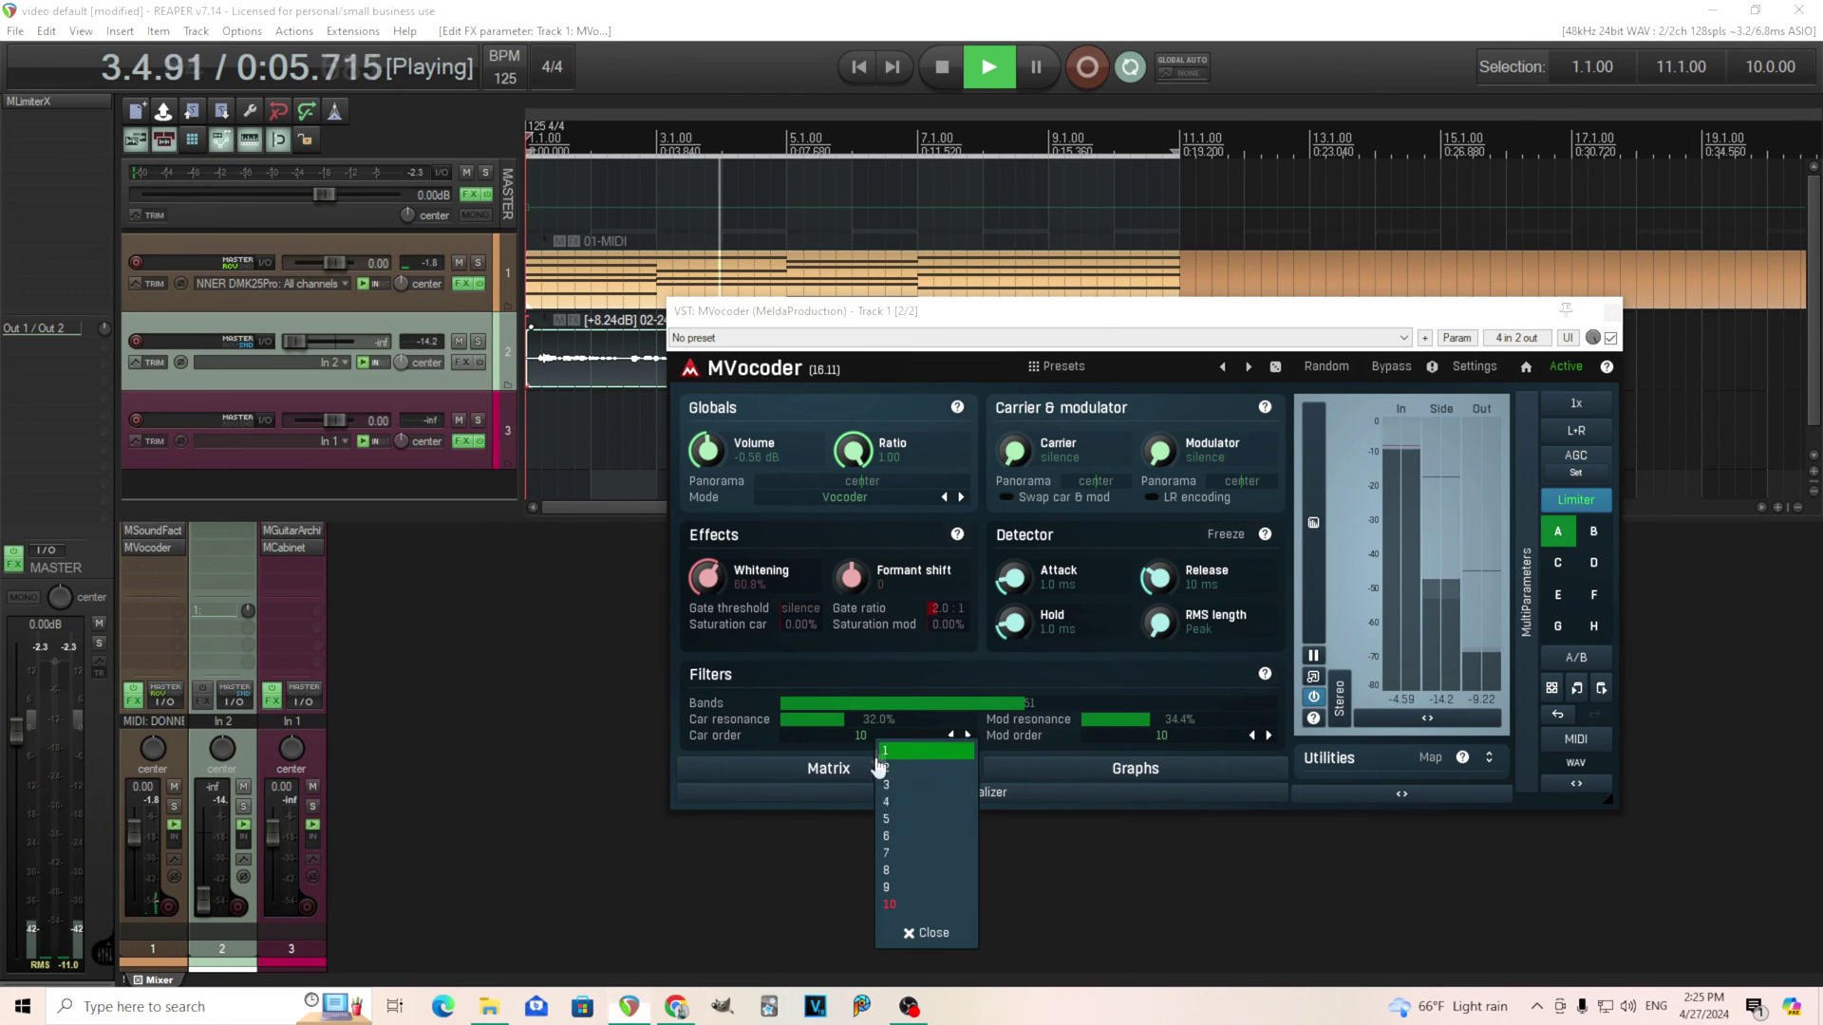
{"action": "left_click", "coordinate": [886, 819]}
{"action": "left_click", "coordinate": [1160, 737]}
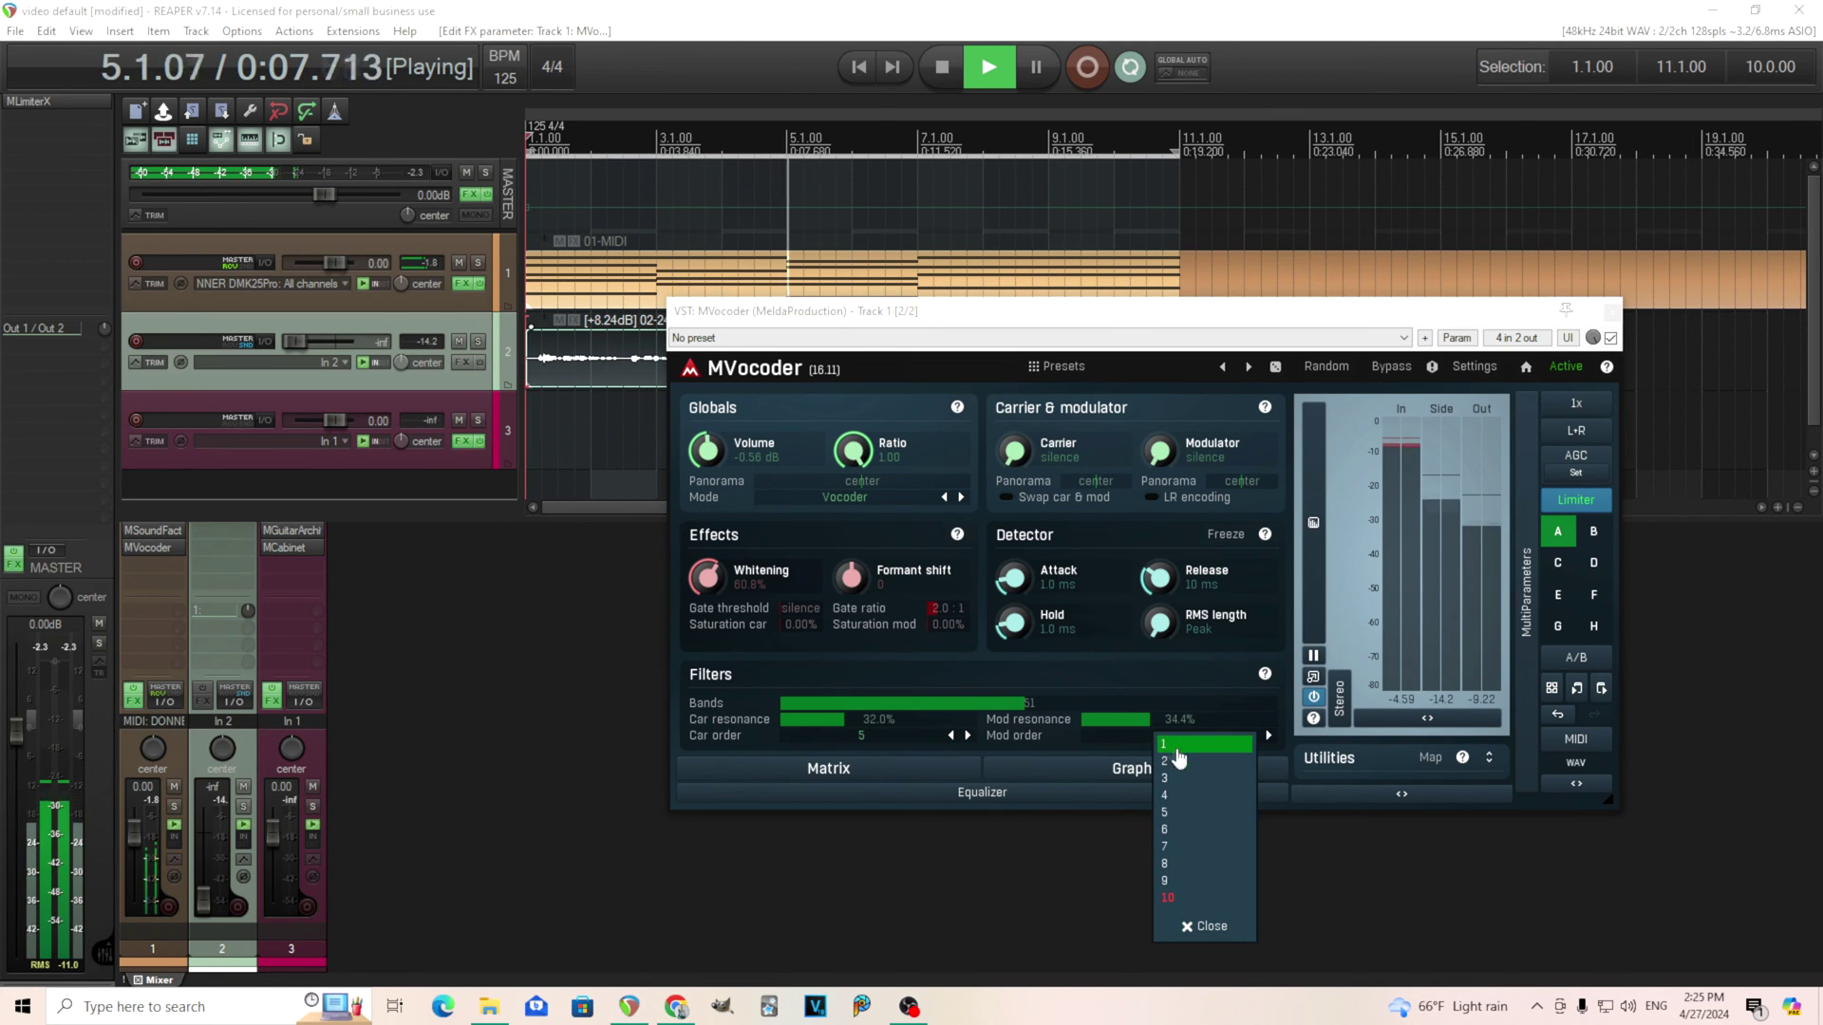
{"action": "left_click", "coordinate": [1193, 814]}
{"action": "left_click_drag", "start_coordinate": [707, 450], "coordinate": [708, 417]}
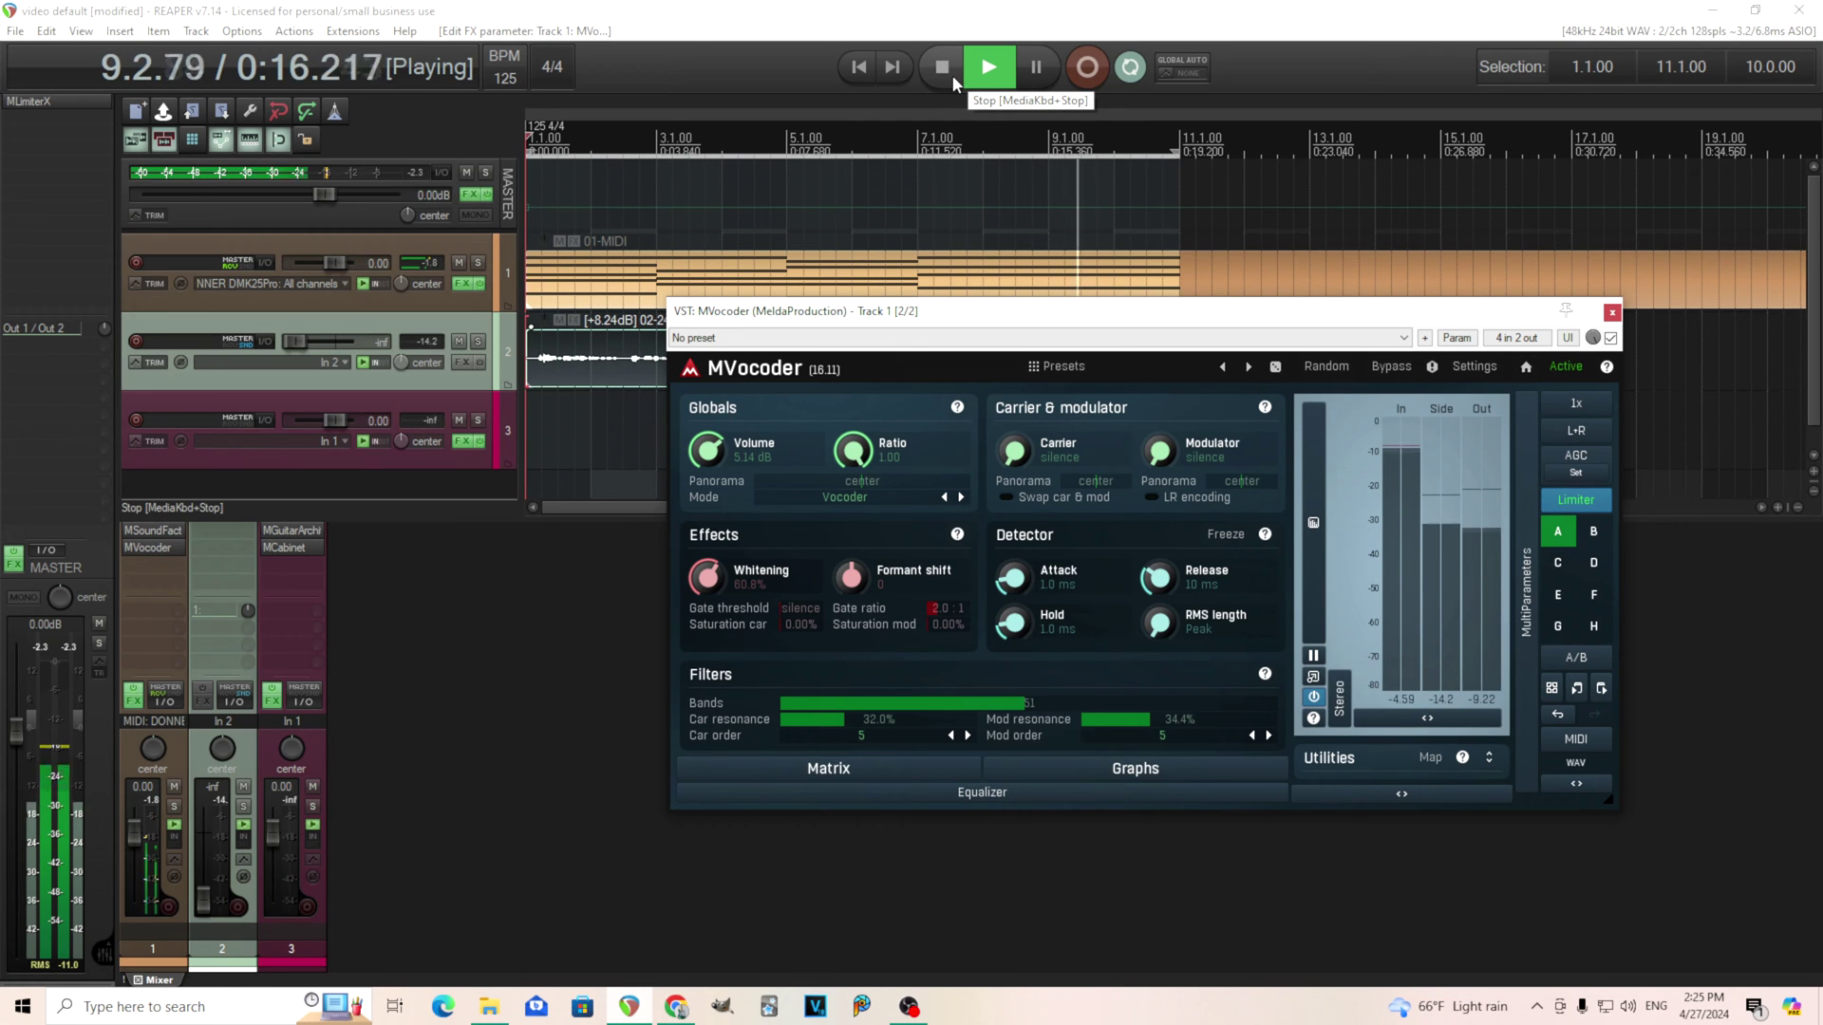
{"action": "left_click", "coordinate": [953, 76]}
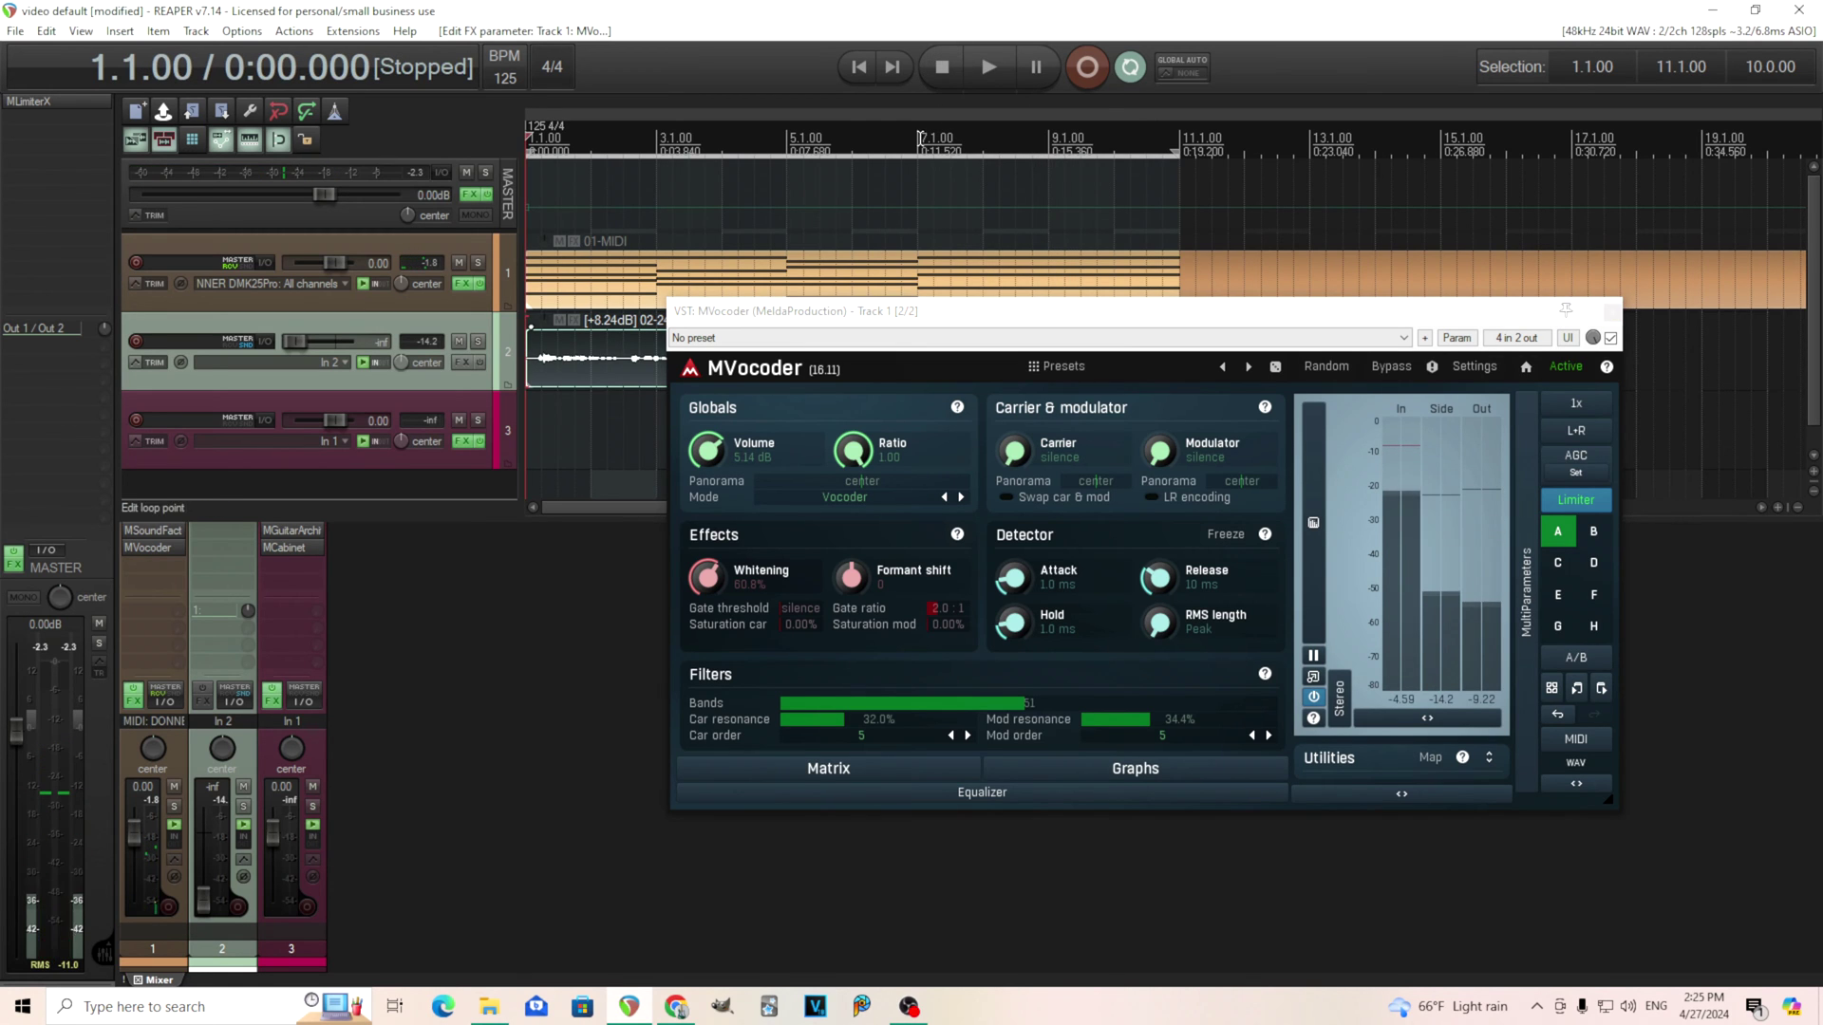
{"action": "left_click", "coordinate": [873, 737]}
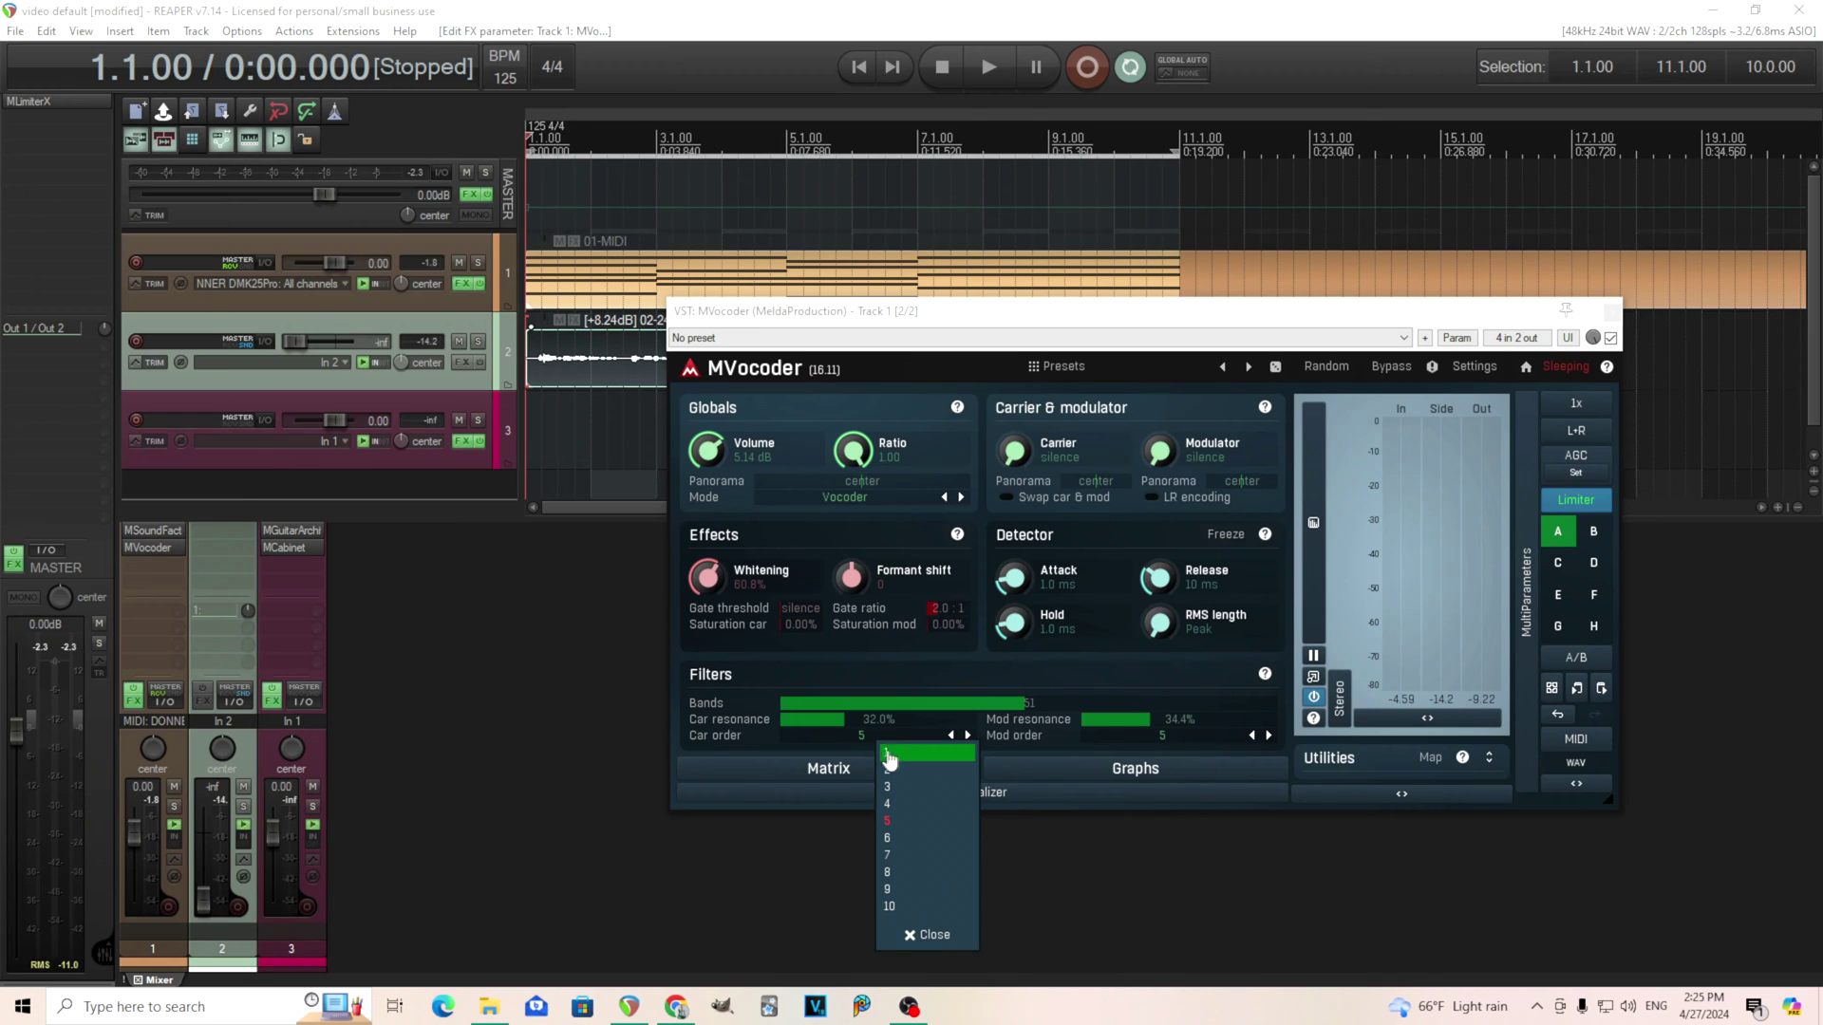
{"action": "left_click", "coordinate": [701, 735]}
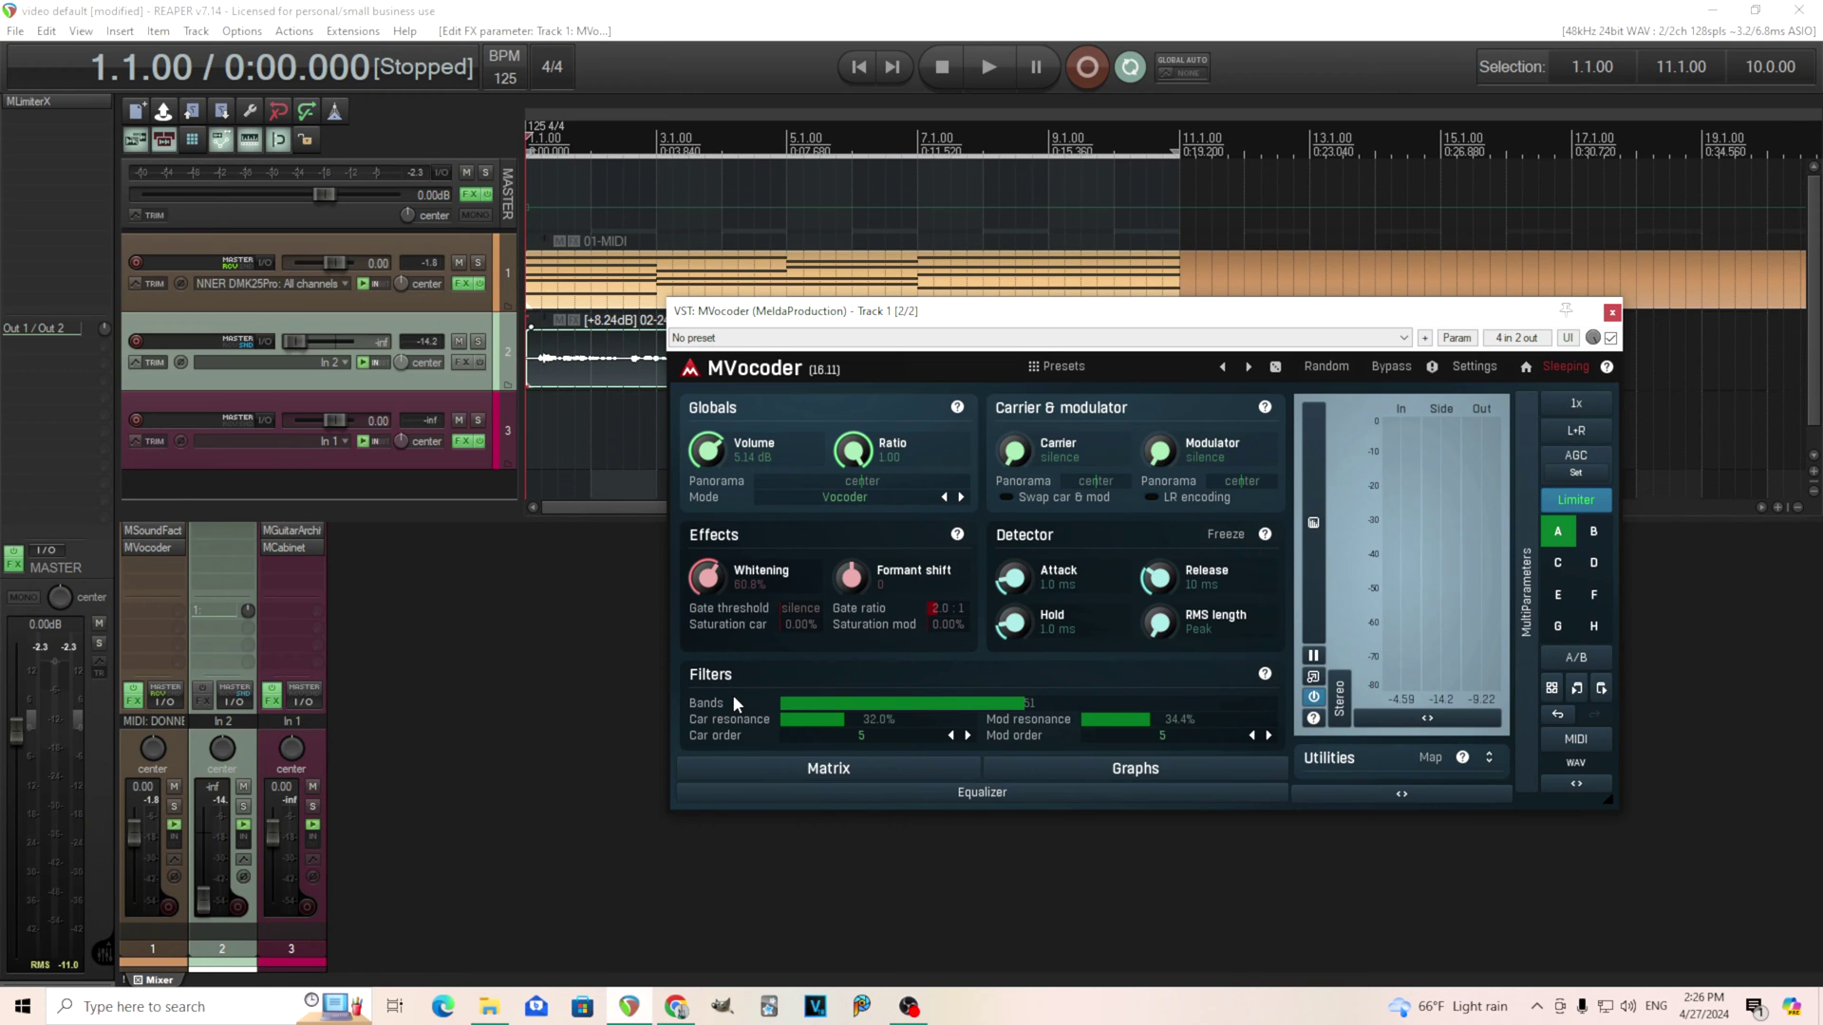
- Open the band graphs beside the plugin and enable the Frequencies carrier graph
{"action": "left_click", "coordinate": [1139, 771]}
{"action": "left_click_drag", "start_coordinate": [757, 244], "coordinate": [1381, 337]}
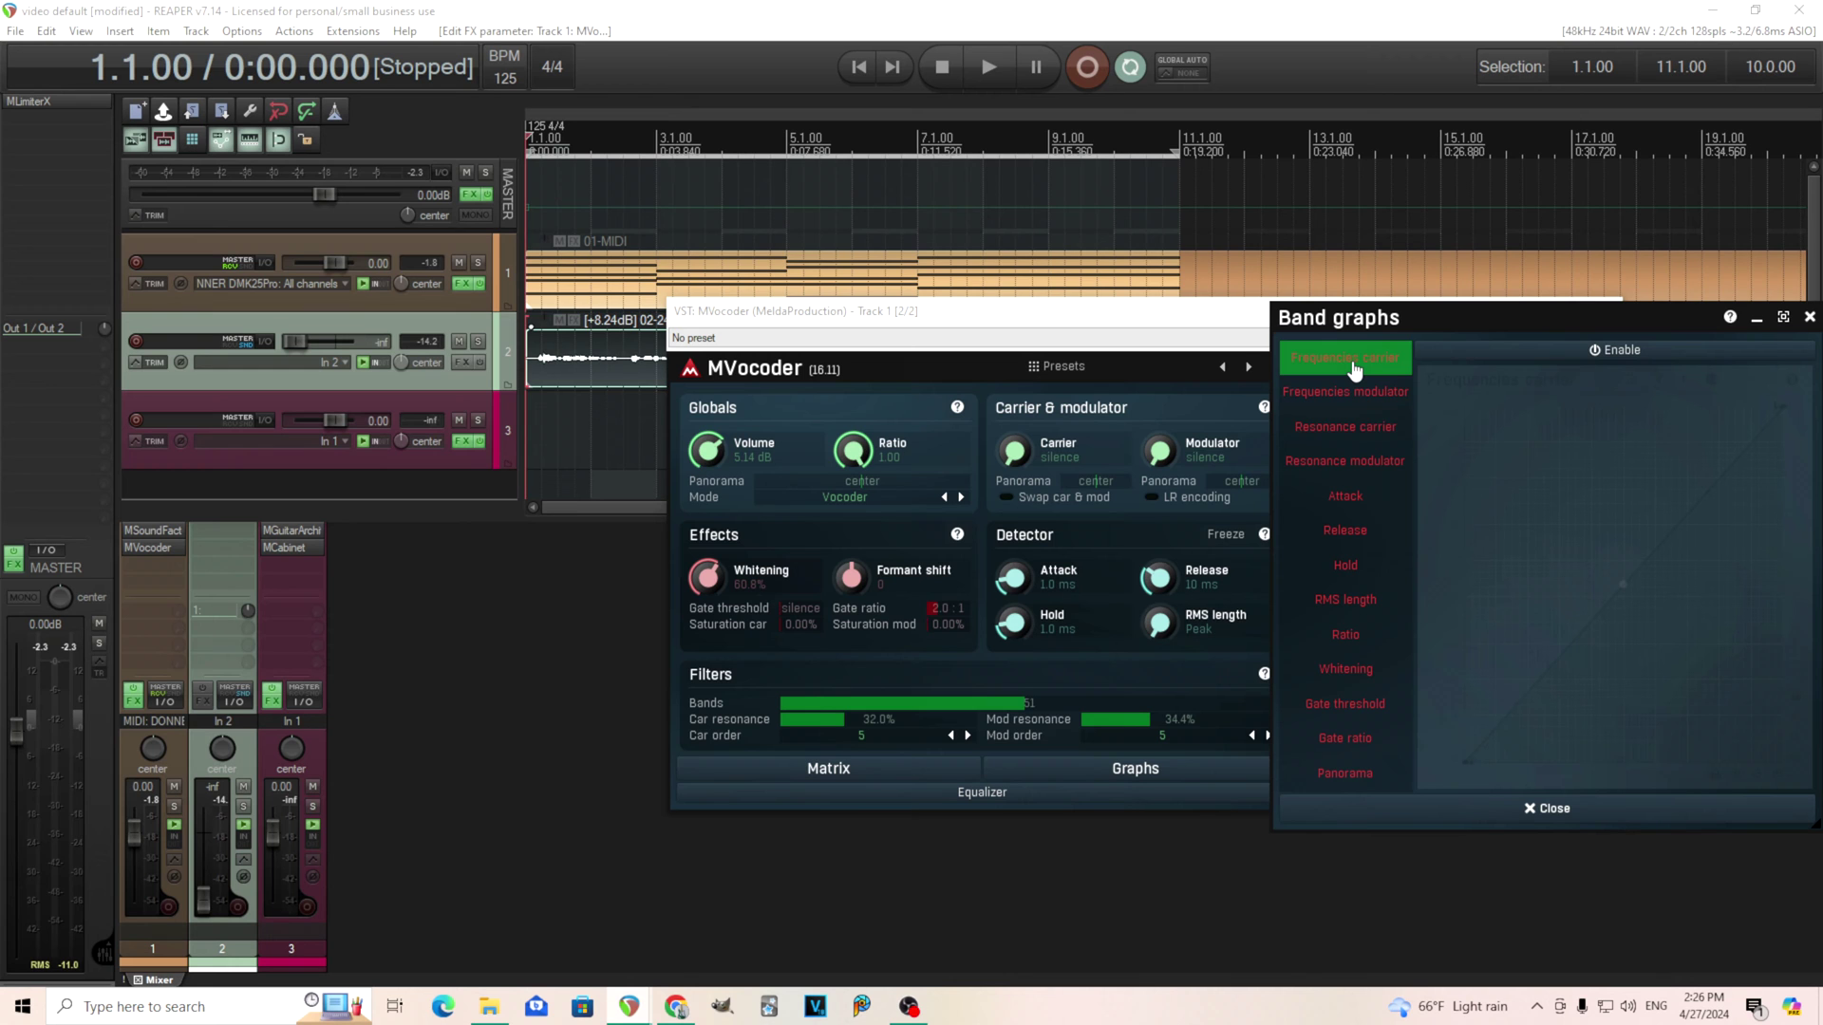
{"action": "left_click_drag", "start_coordinate": [1405, 316], "coordinate": [481, 371]}
{"action": "left_click", "coordinate": [1005, 450]}
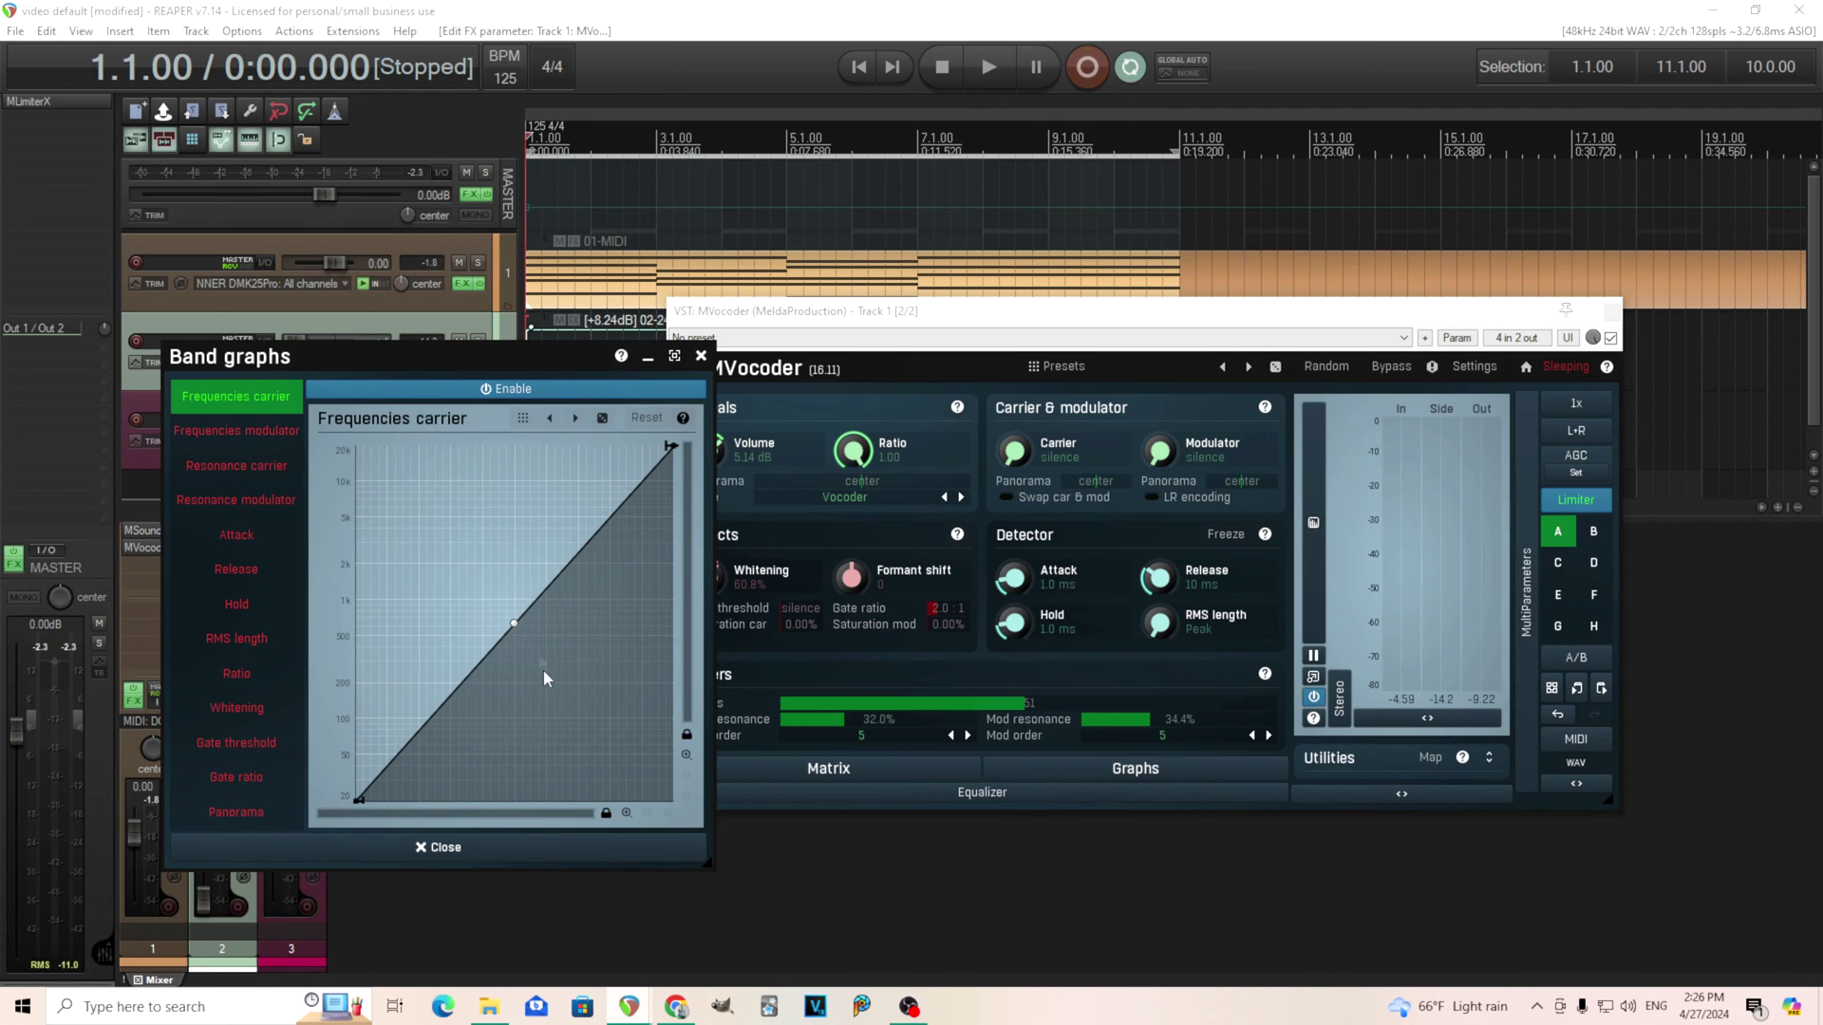
- Audition the Frequencies carrier curve bowed strongly upward, ease it to a slight bow, stop playback and disable the graph
{"action": "left_click", "coordinate": [998, 68]}
{"action": "left_click_drag", "start_coordinate": [513, 625], "coordinate": [507, 472]}
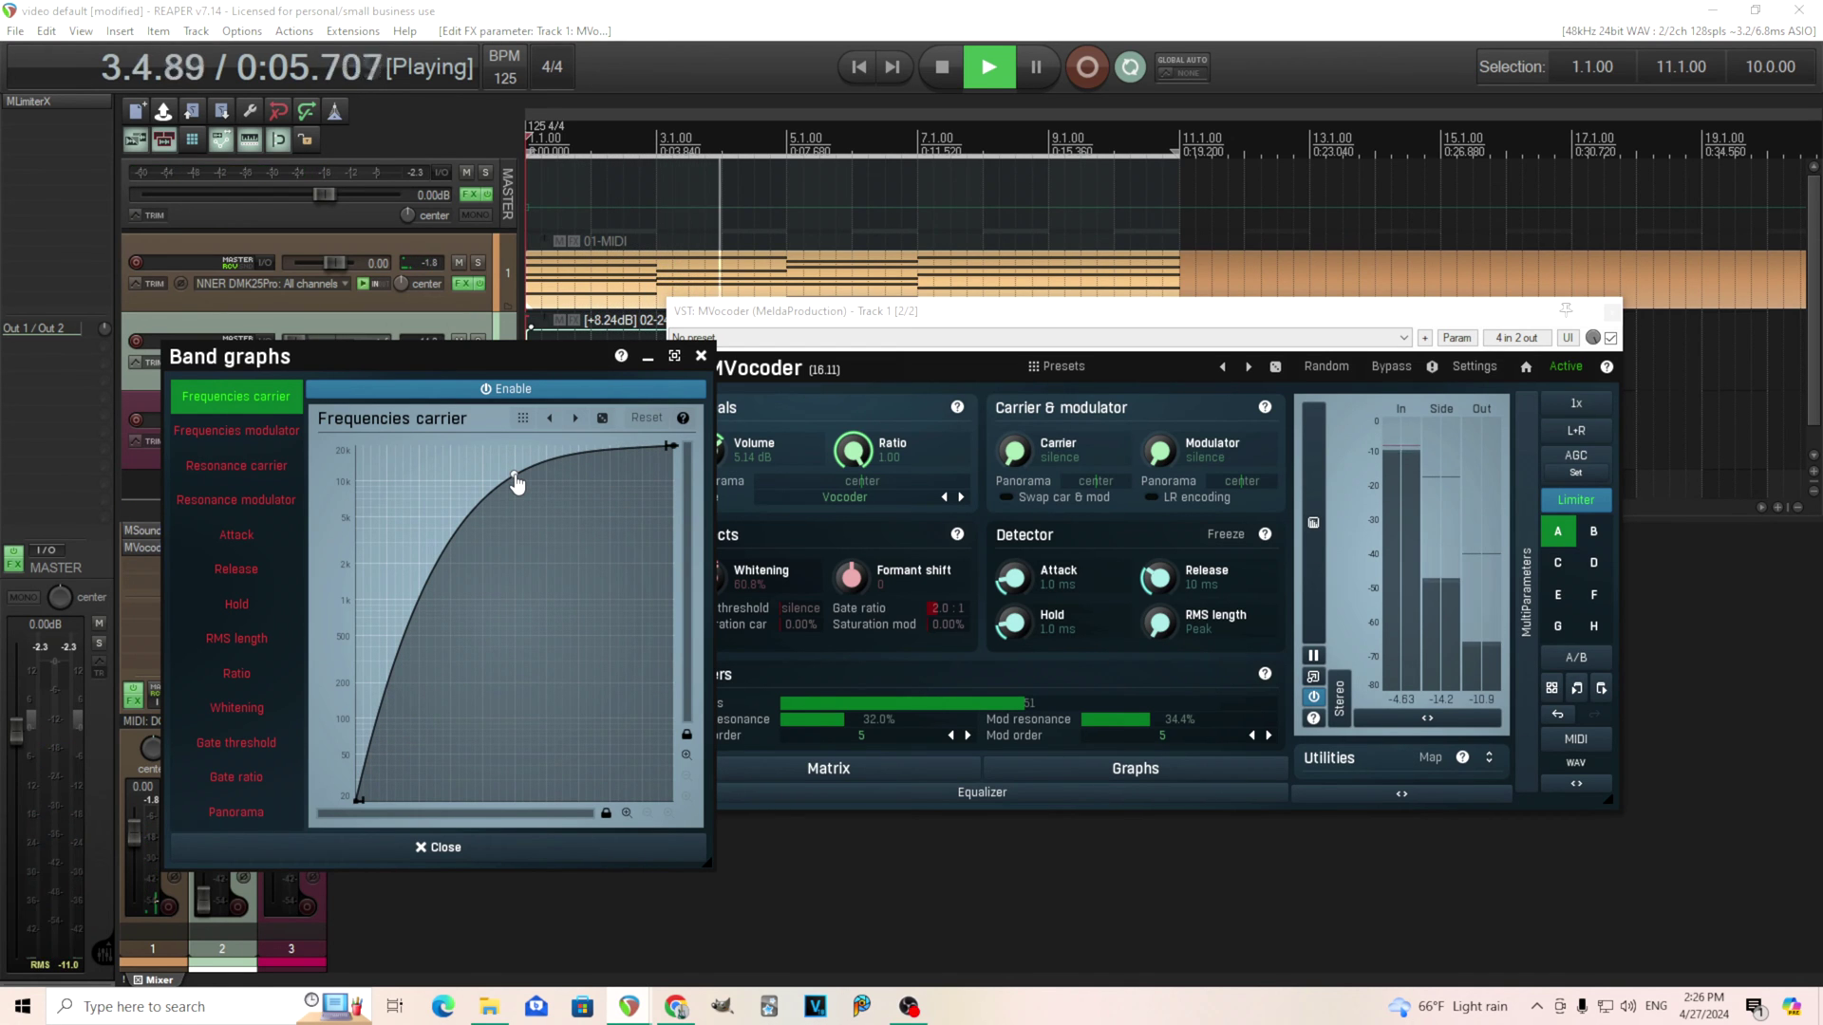
{"action": "left_click_drag", "start_coordinate": [516, 480], "coordinate": [514, 594]}
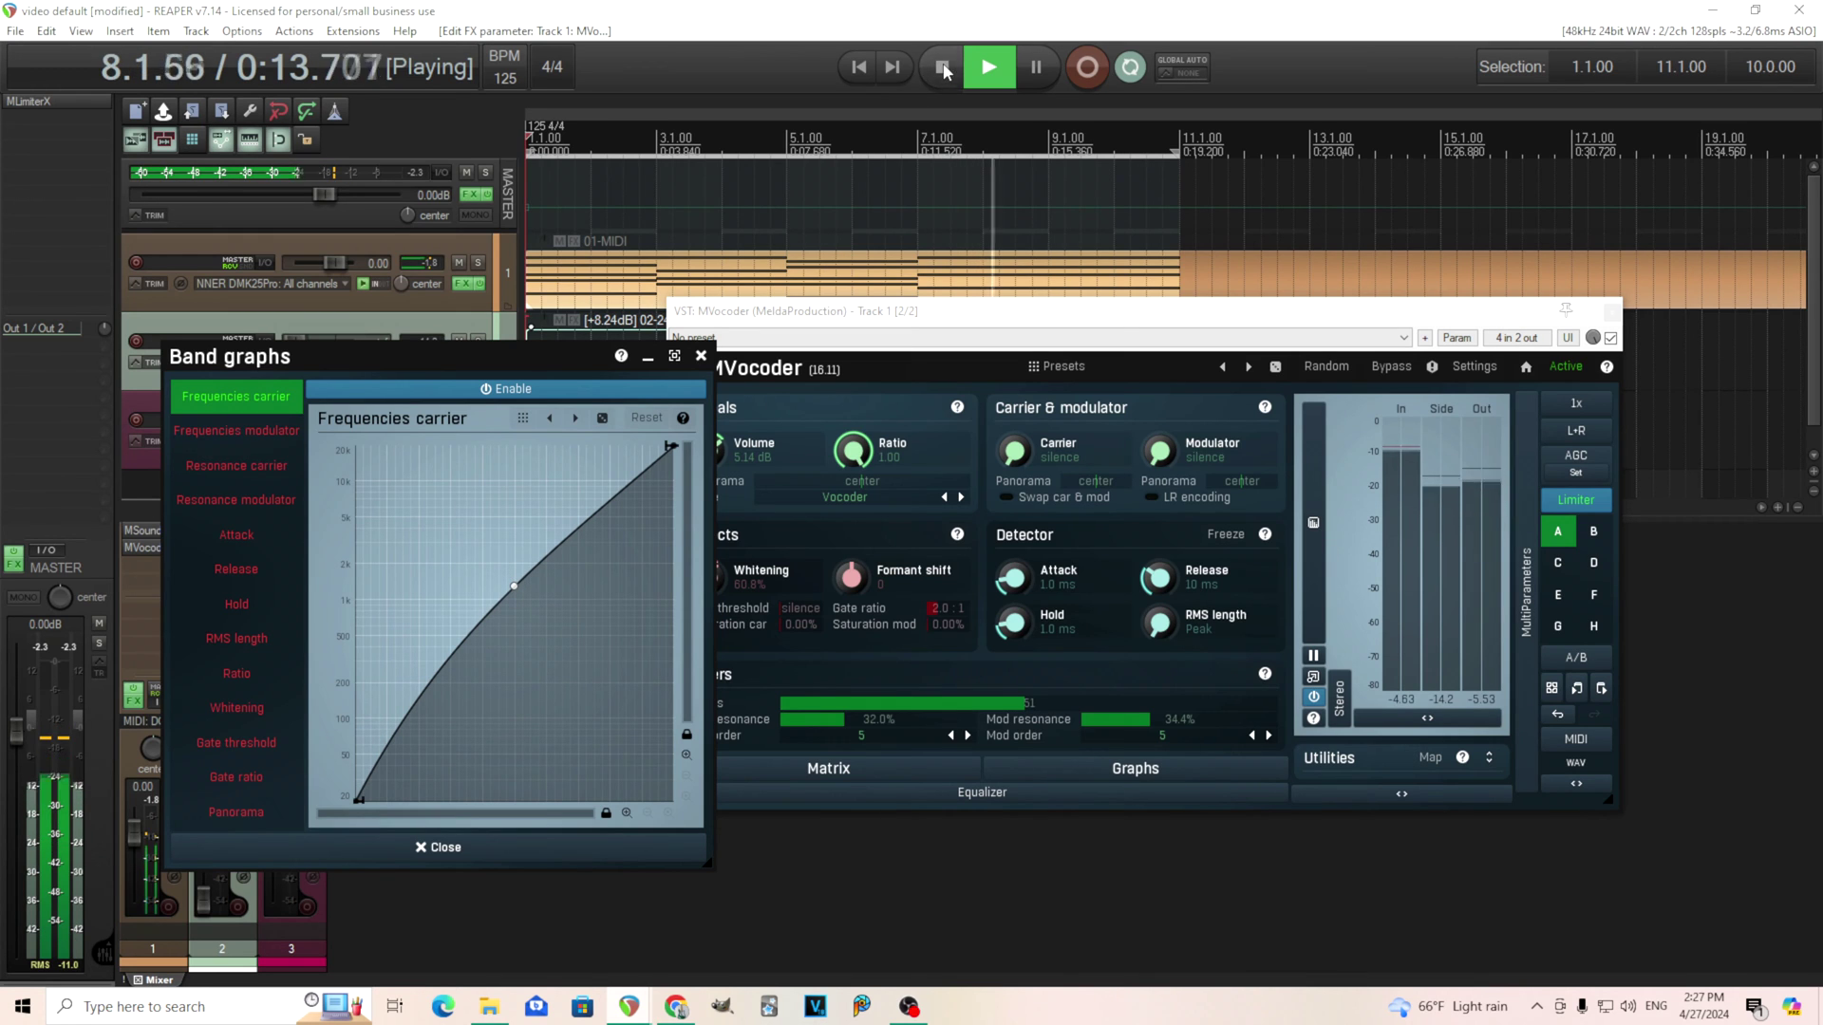
{"action": "key", "text": "space"}
{"action": "left_click", "coordinate": [481, 397]}
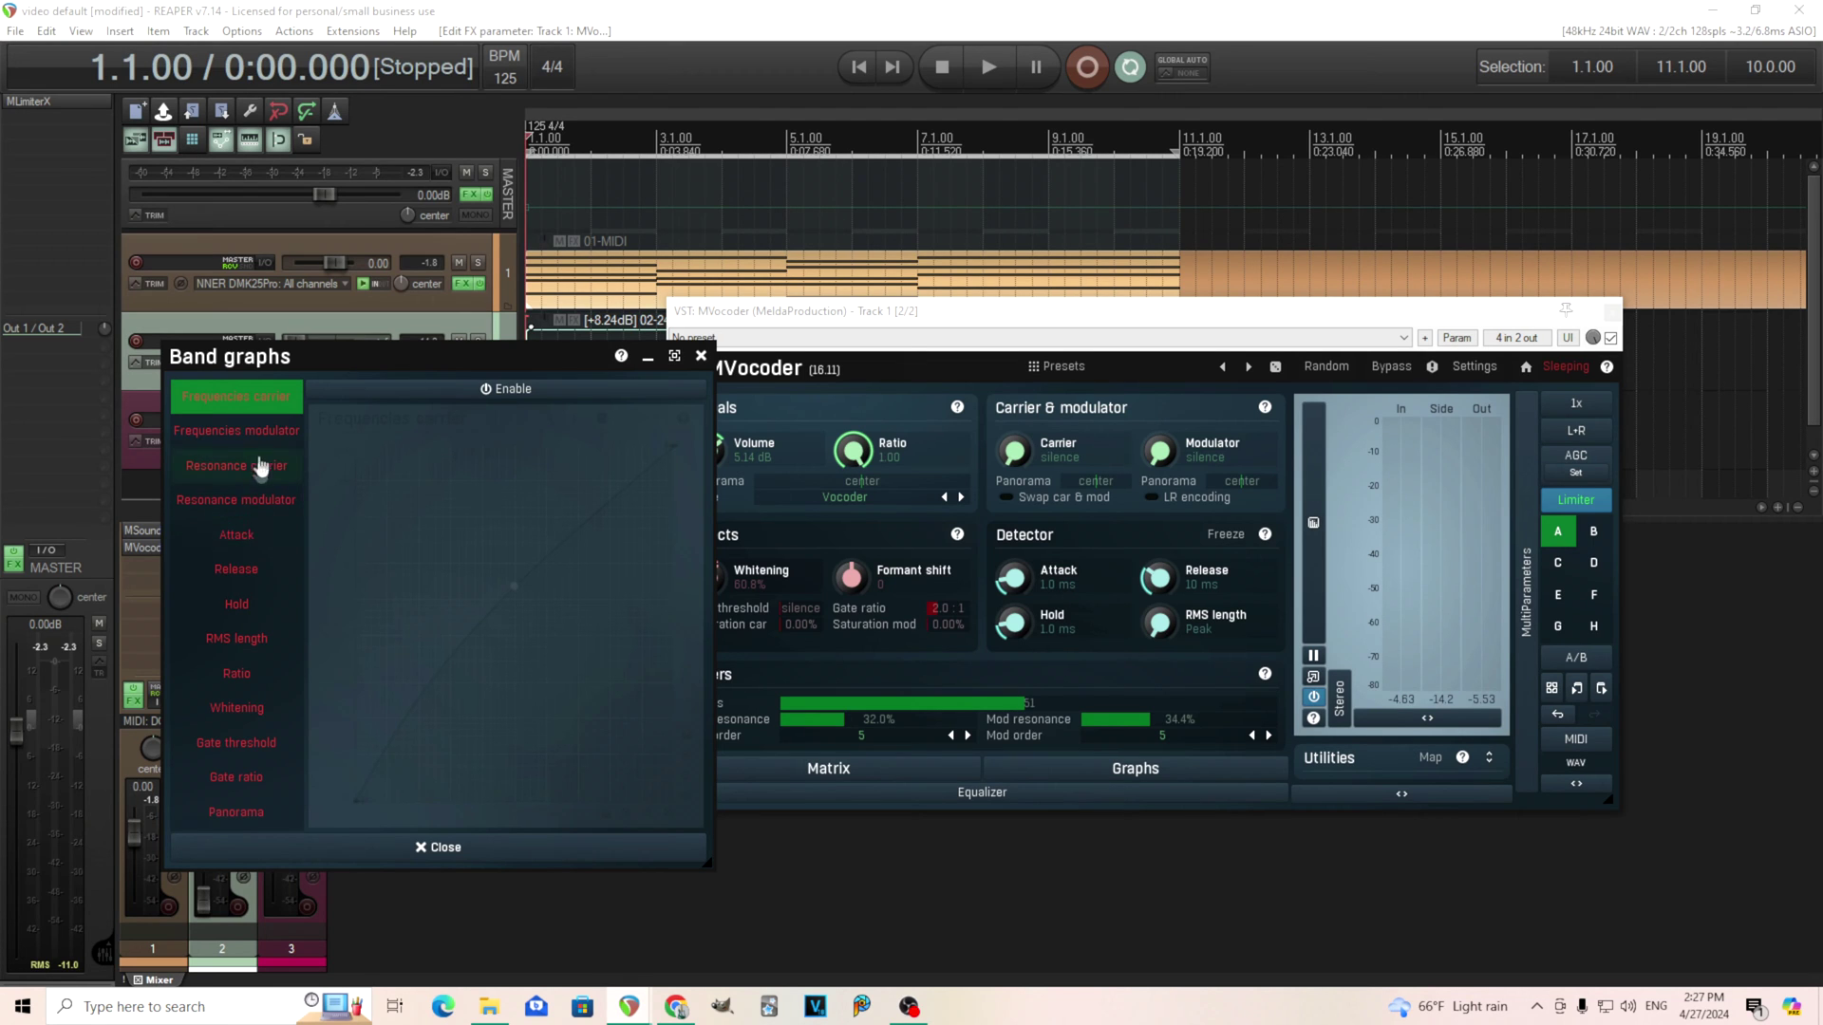
- Enable the Panorama band graph and play the project briefly with the stereo width meter expanded
{"action": "left_click", "coordinate": [245, 815]}
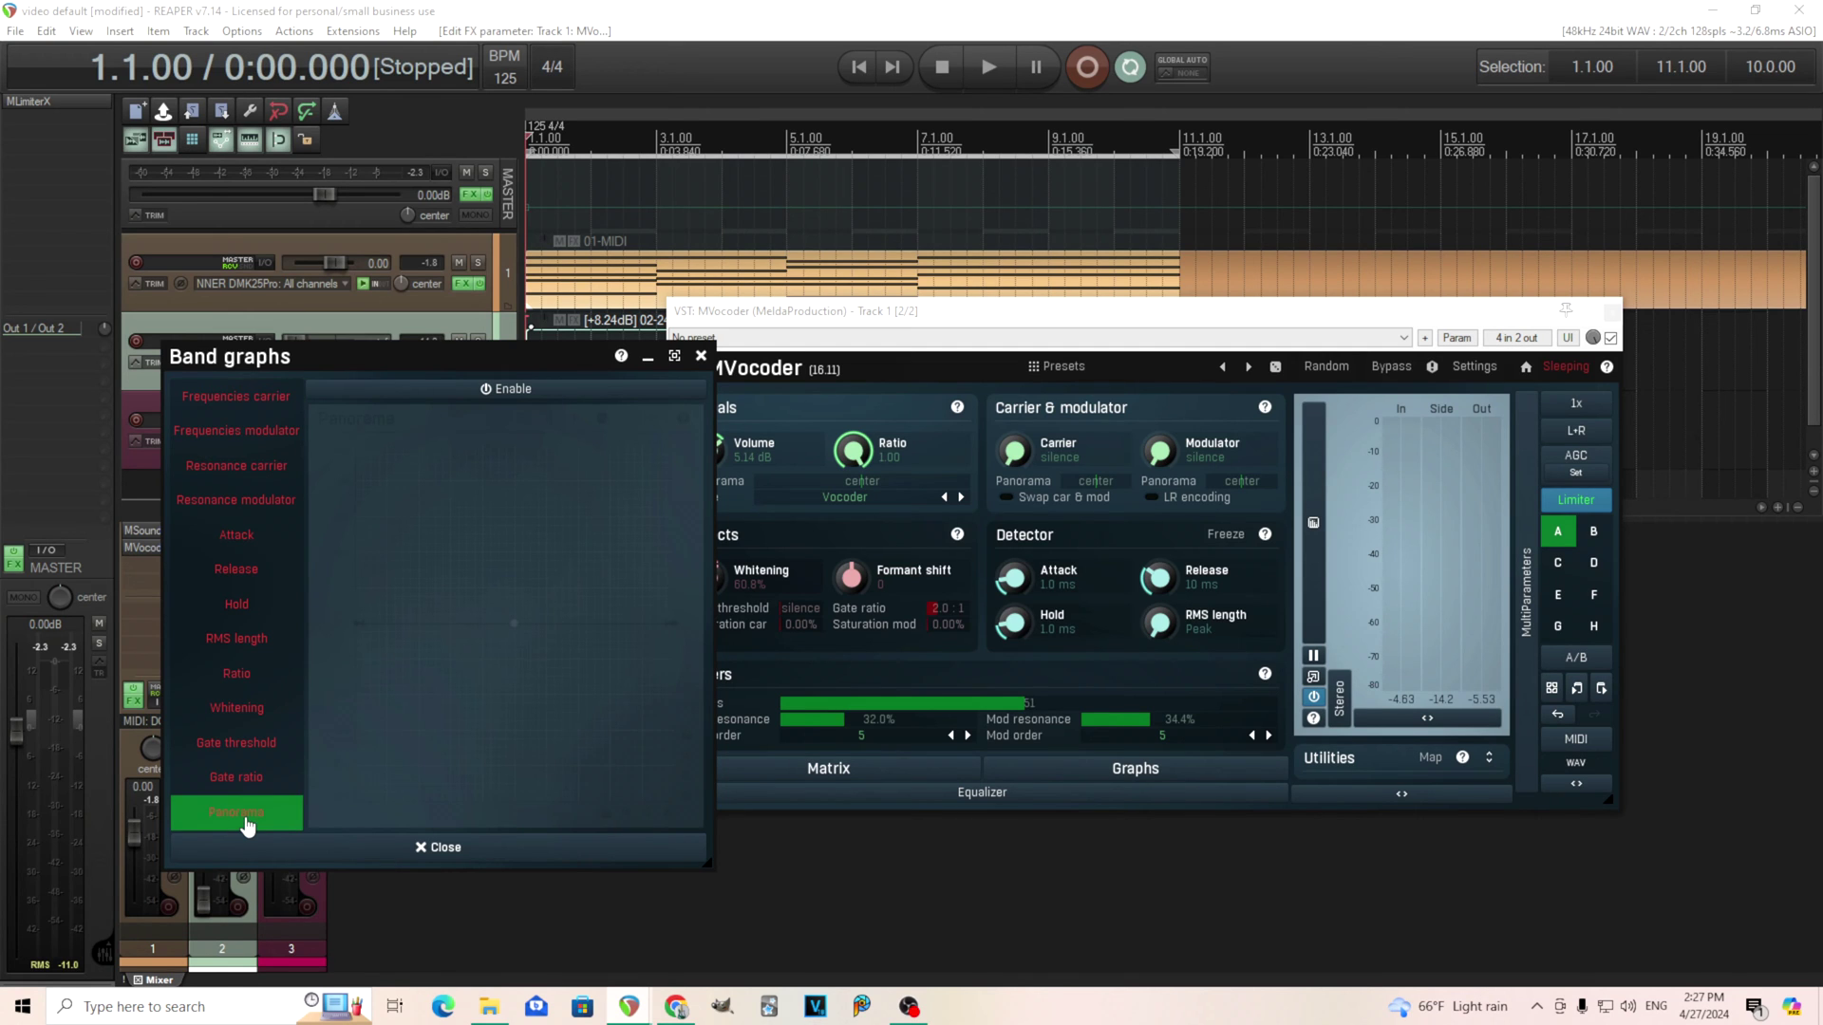
{"action": "left_click", "coordinate": [568, 395]}
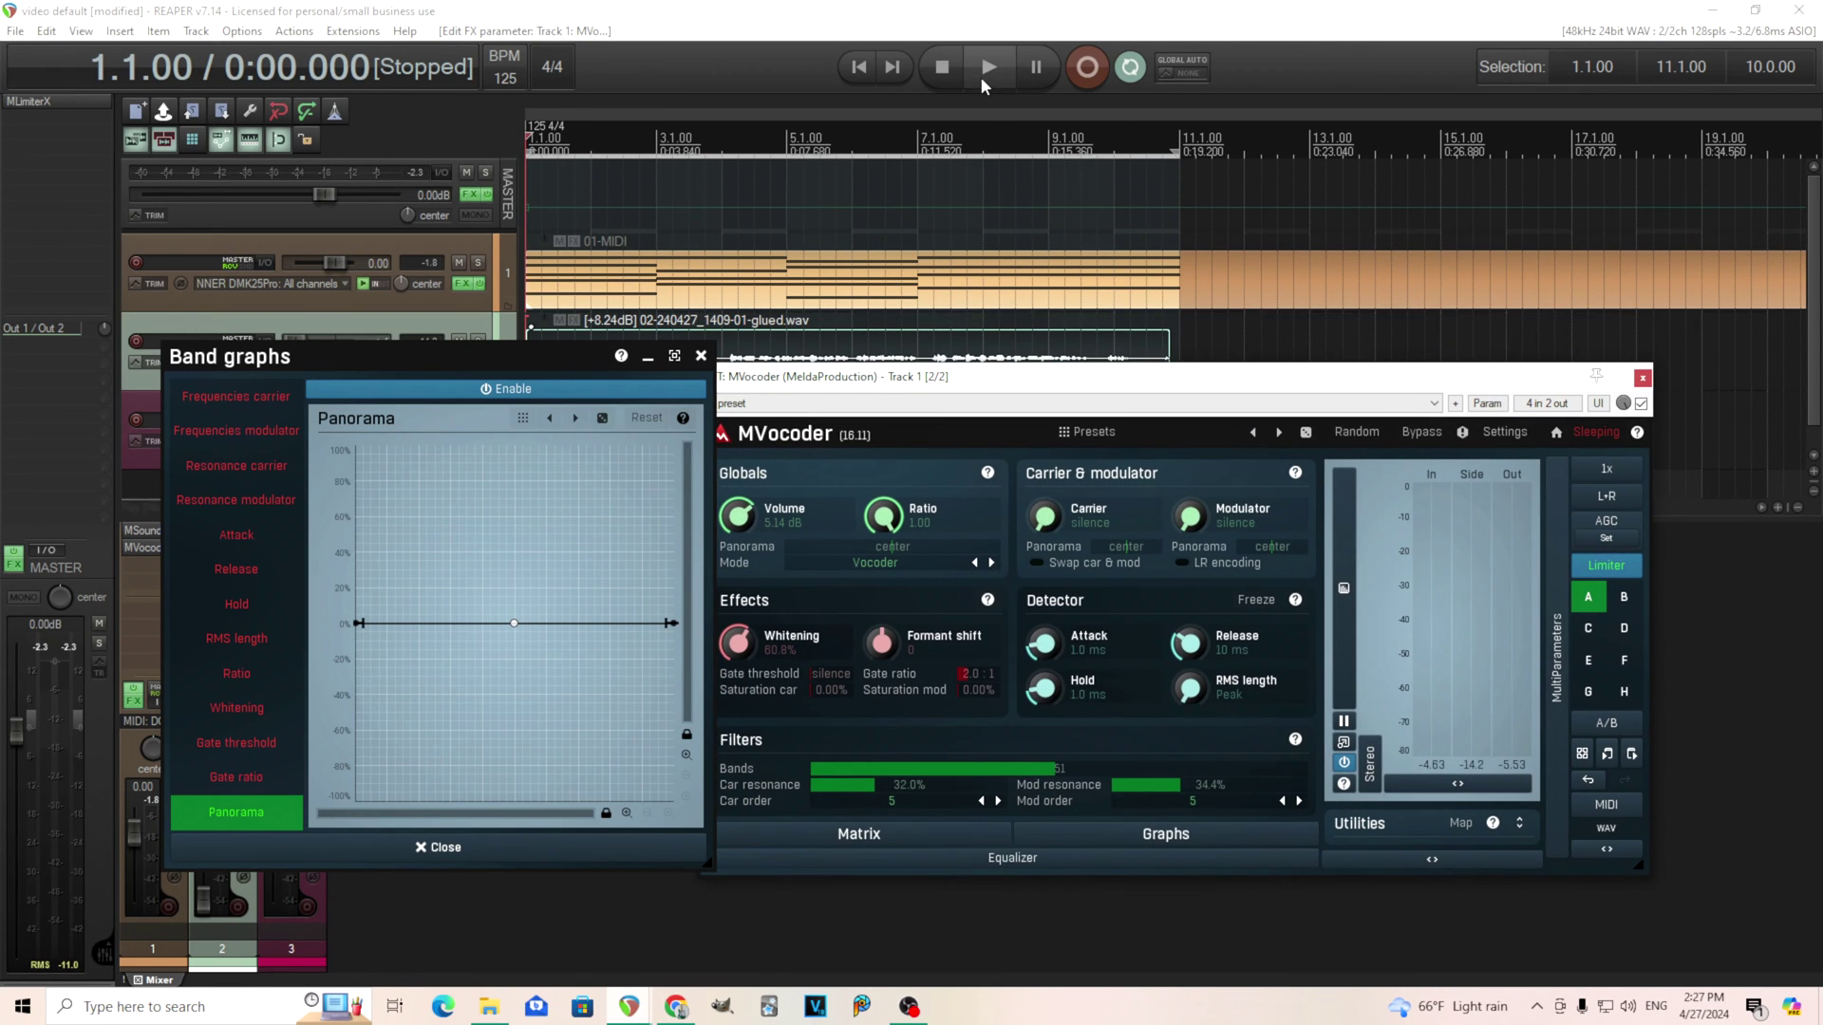
{"action": "left_click", "coordinate": [1372, 764]}
{"action": "left_click", "coordinate": [989, 66]}
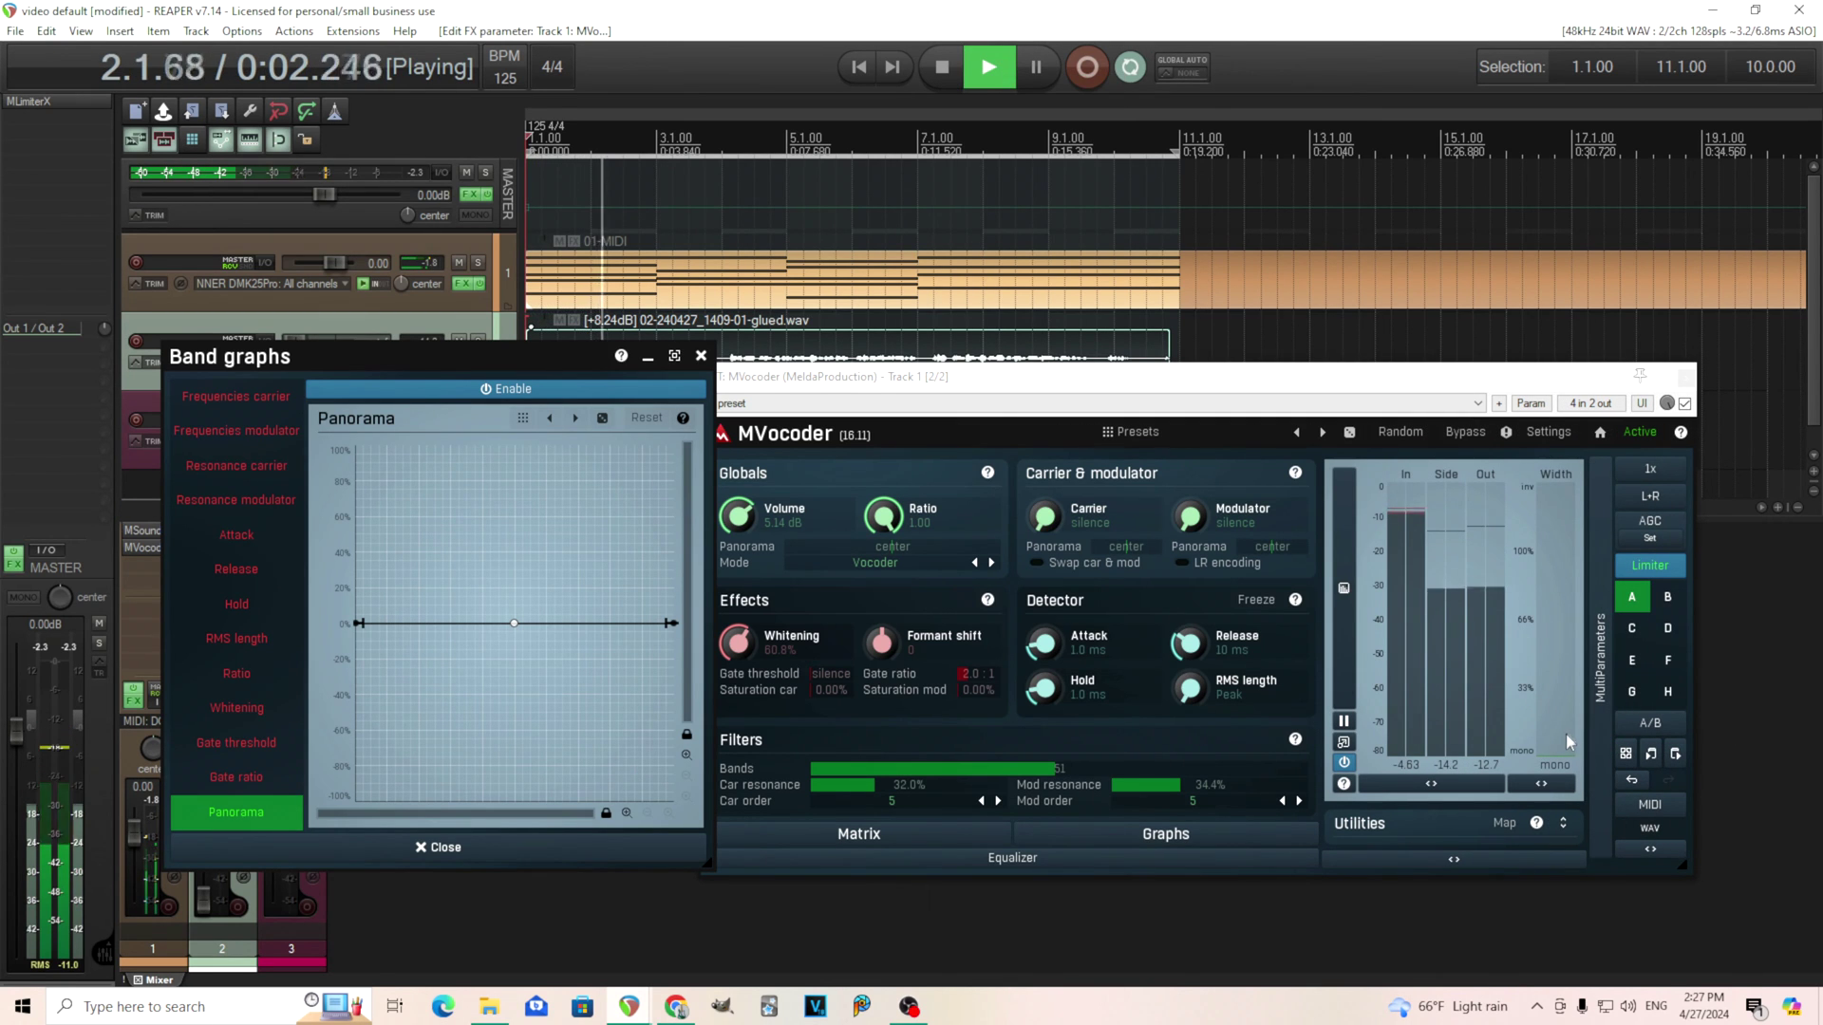
{"action": "left_click", "coordinate": [951, 74]}
- Audition the global Panorama at 100% left and 100% right, reset it to center and stop playback
{"action": "left_click_drag", "start_coordinate": [554, 349], "coordinate": [601, 604]}
{"action": "left_click_drag", "start_coordinate": [902, 549], "coordinate": [885, 553]}
{"action": "left_click", "coordinate": [968, 72]}
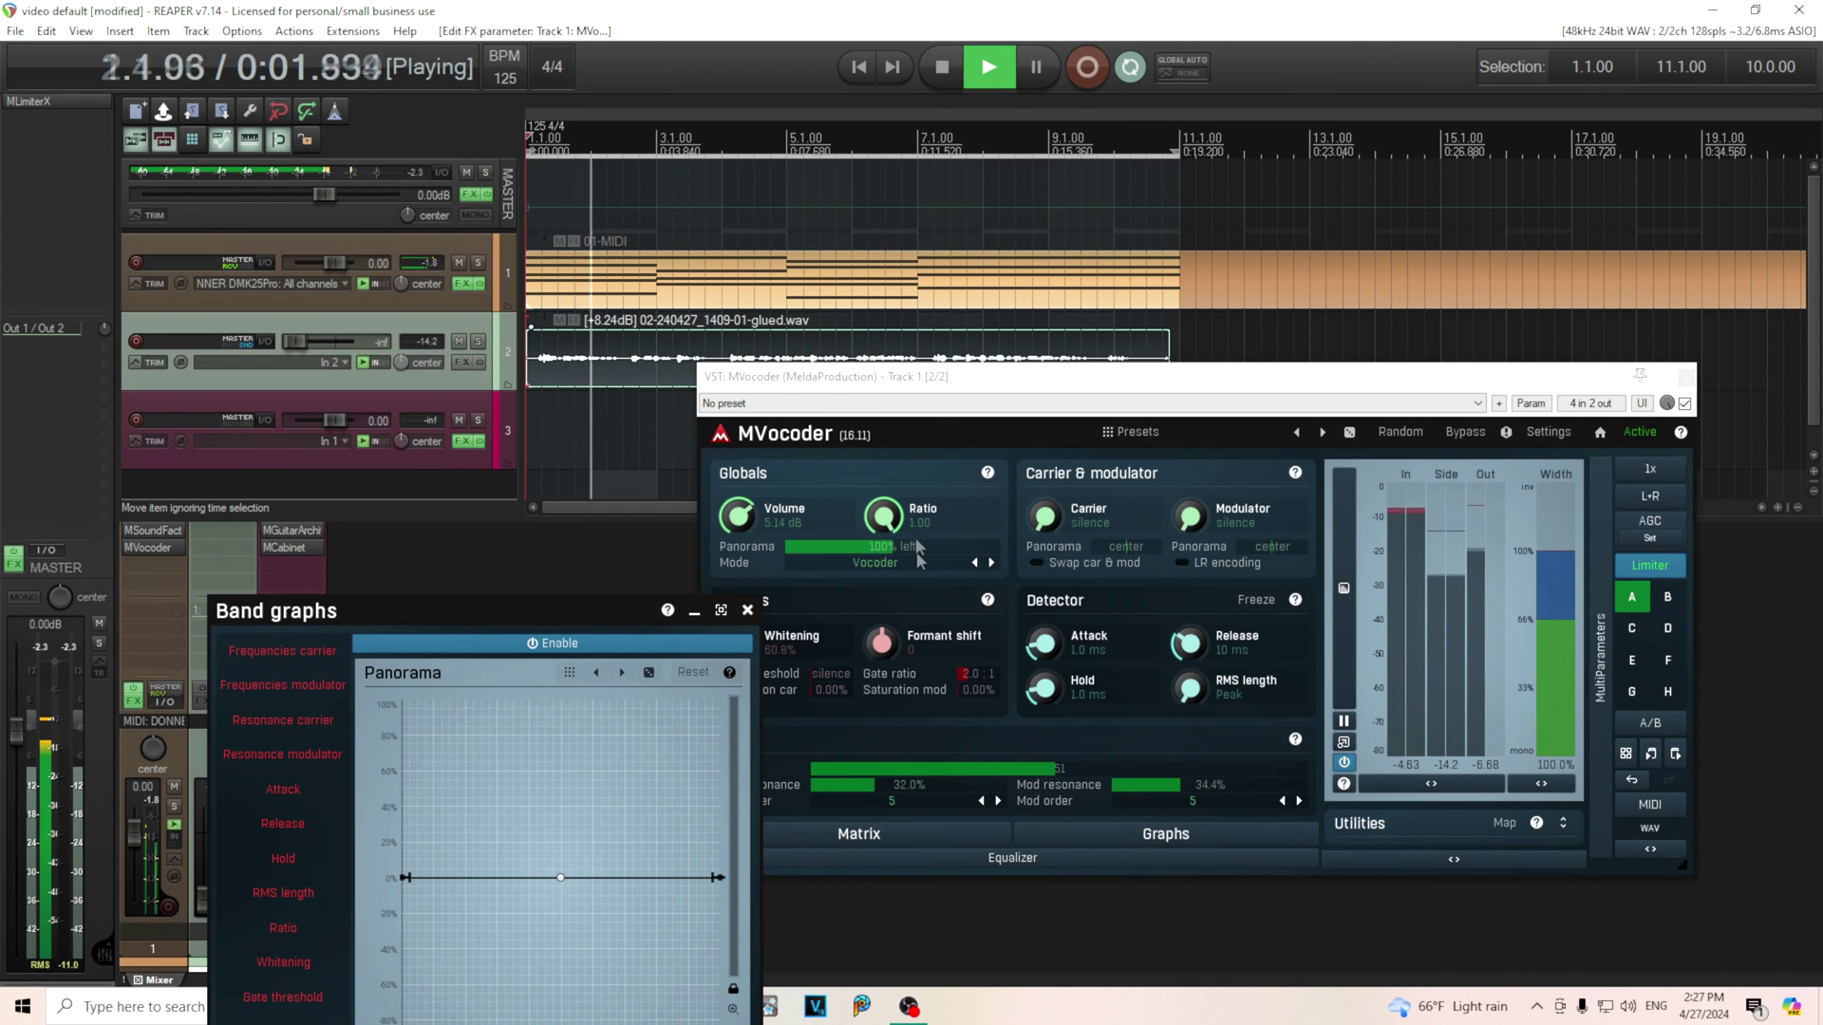
{"action": "left_click_drag", "start_coordinate": [893, 551], "coordinate": [949, 551]}
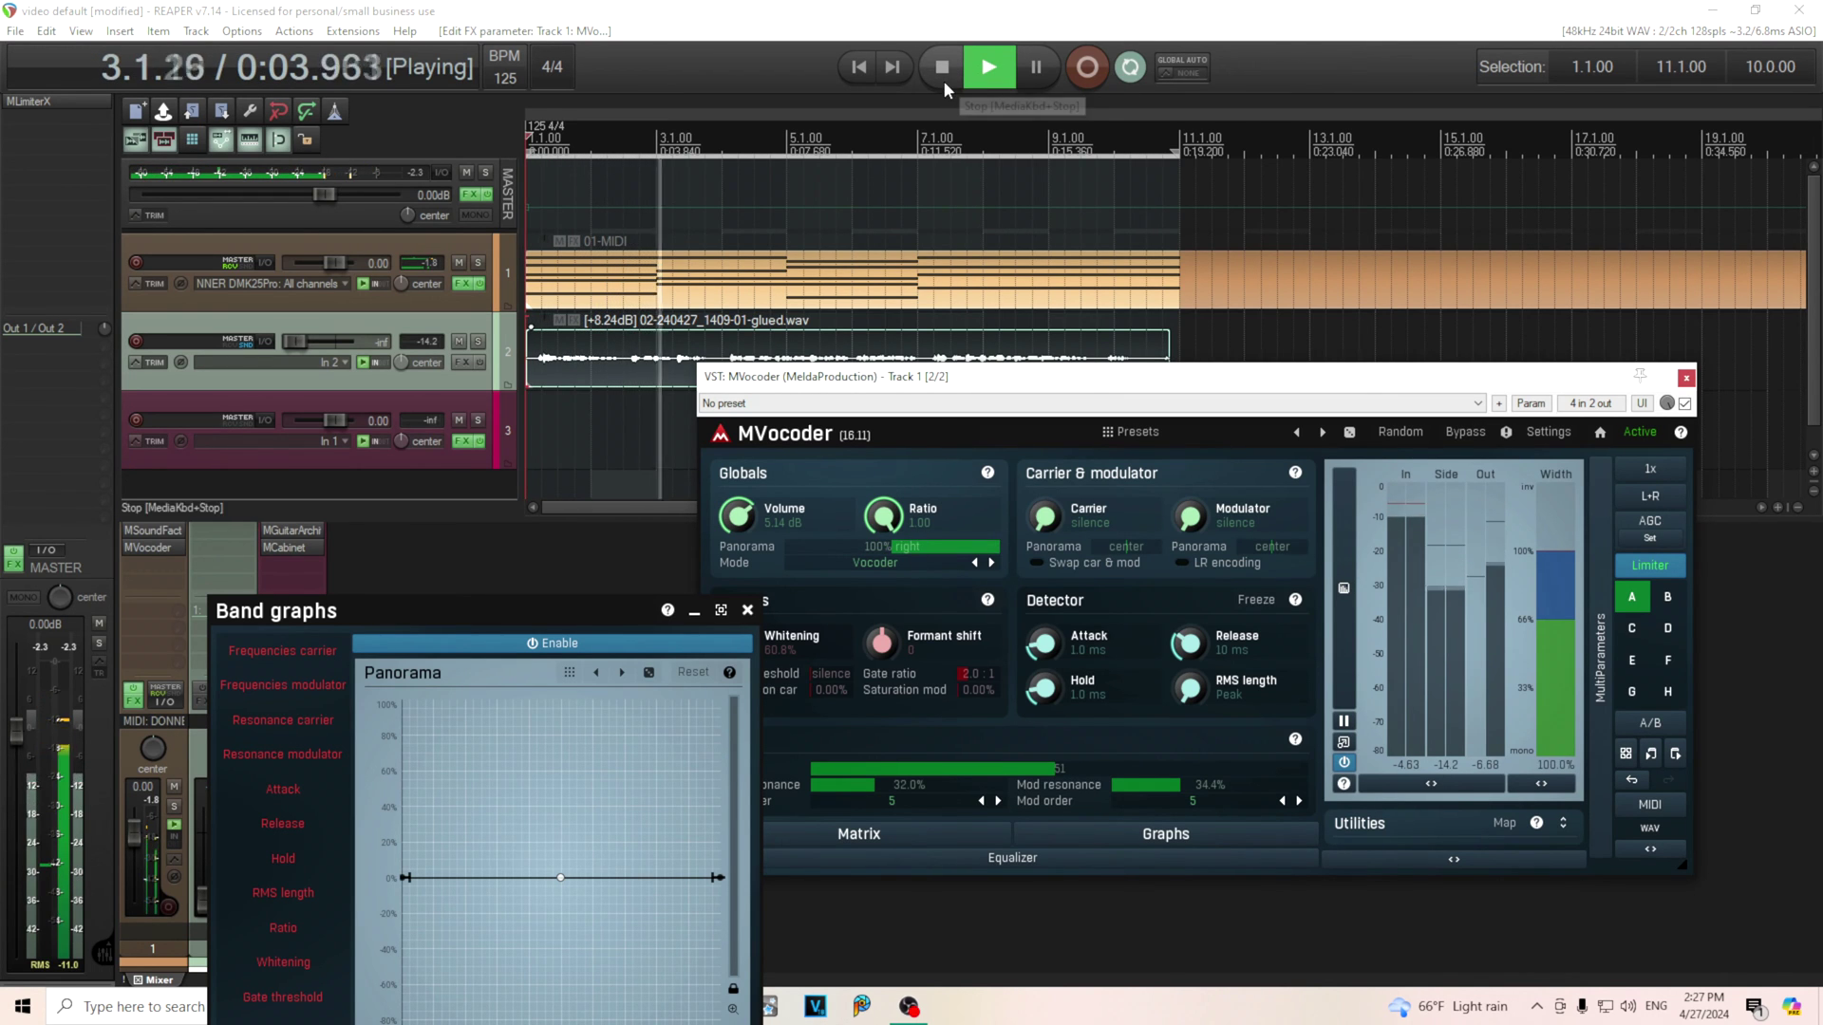
{"action": "double_click", "coordinate": [940, 553]}
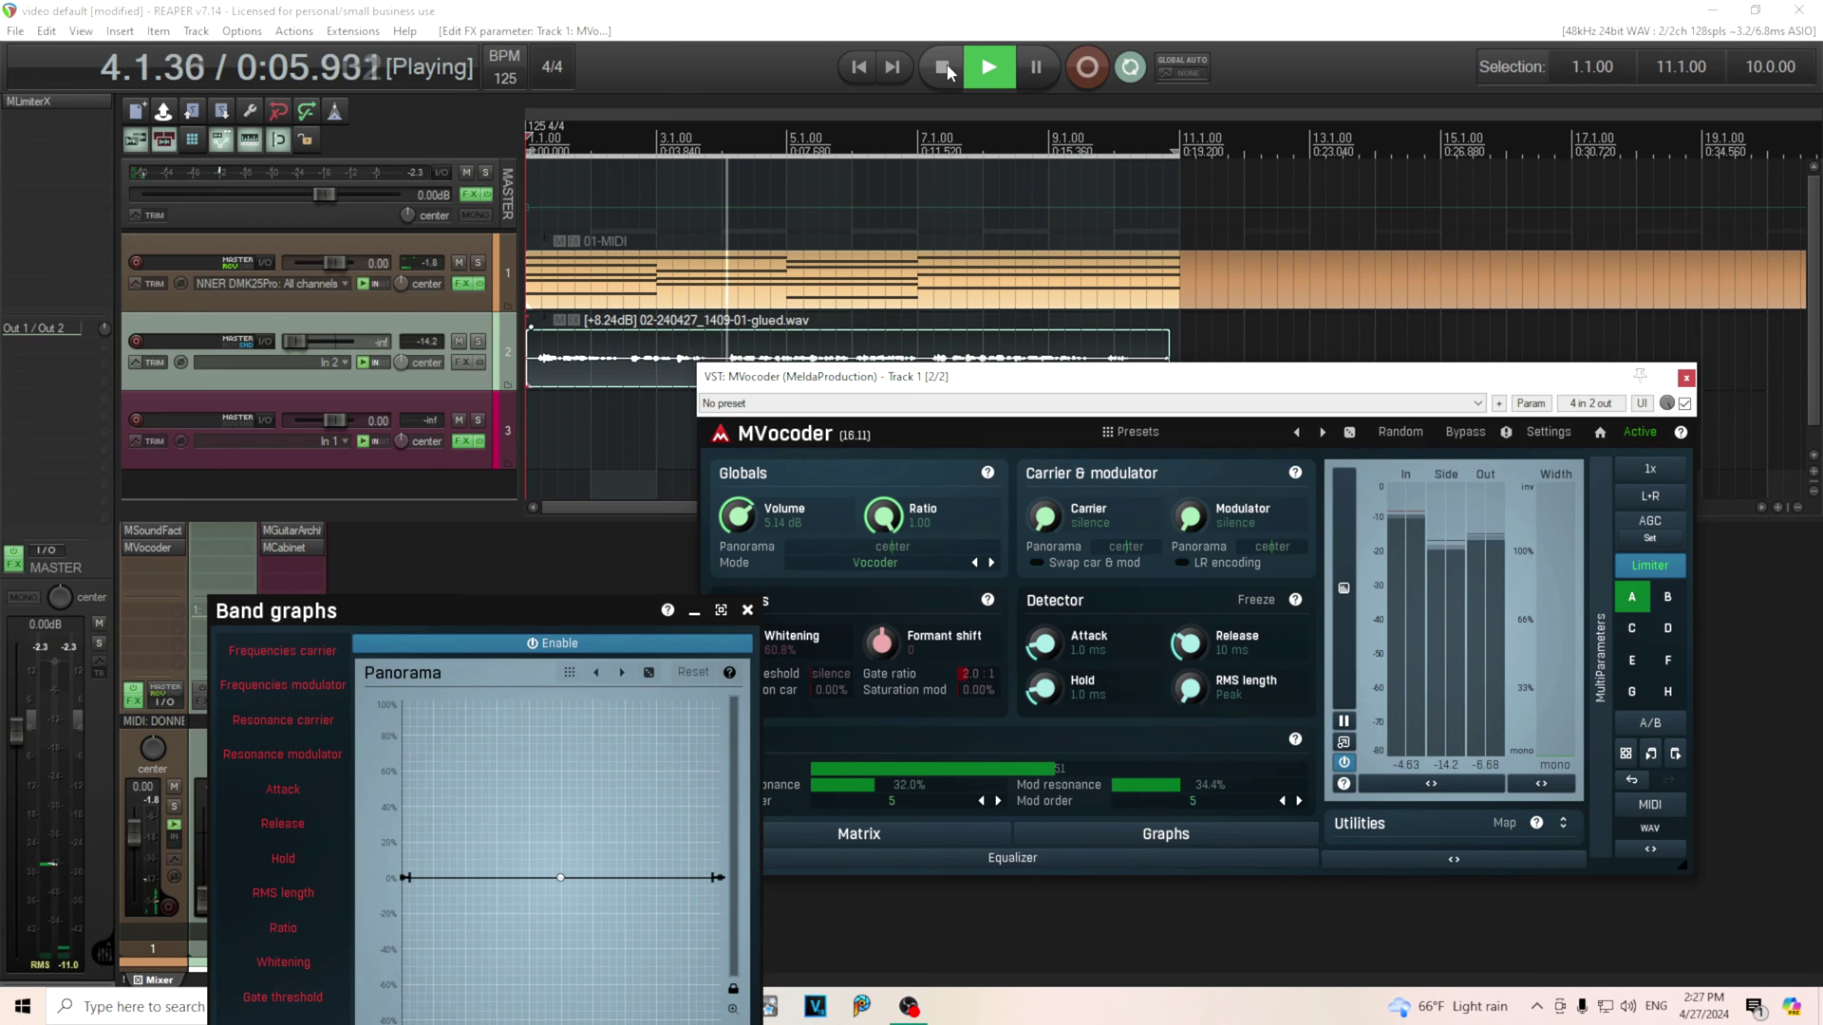
{"action": "key", "text": "space"}
- Bring the band graphs back up into view and apply the Triangles curvature to all points of the Panorama graph
{"action": "left_click_drag", "start_coordinate": [481, 605], "coordinate": [473, 215]}
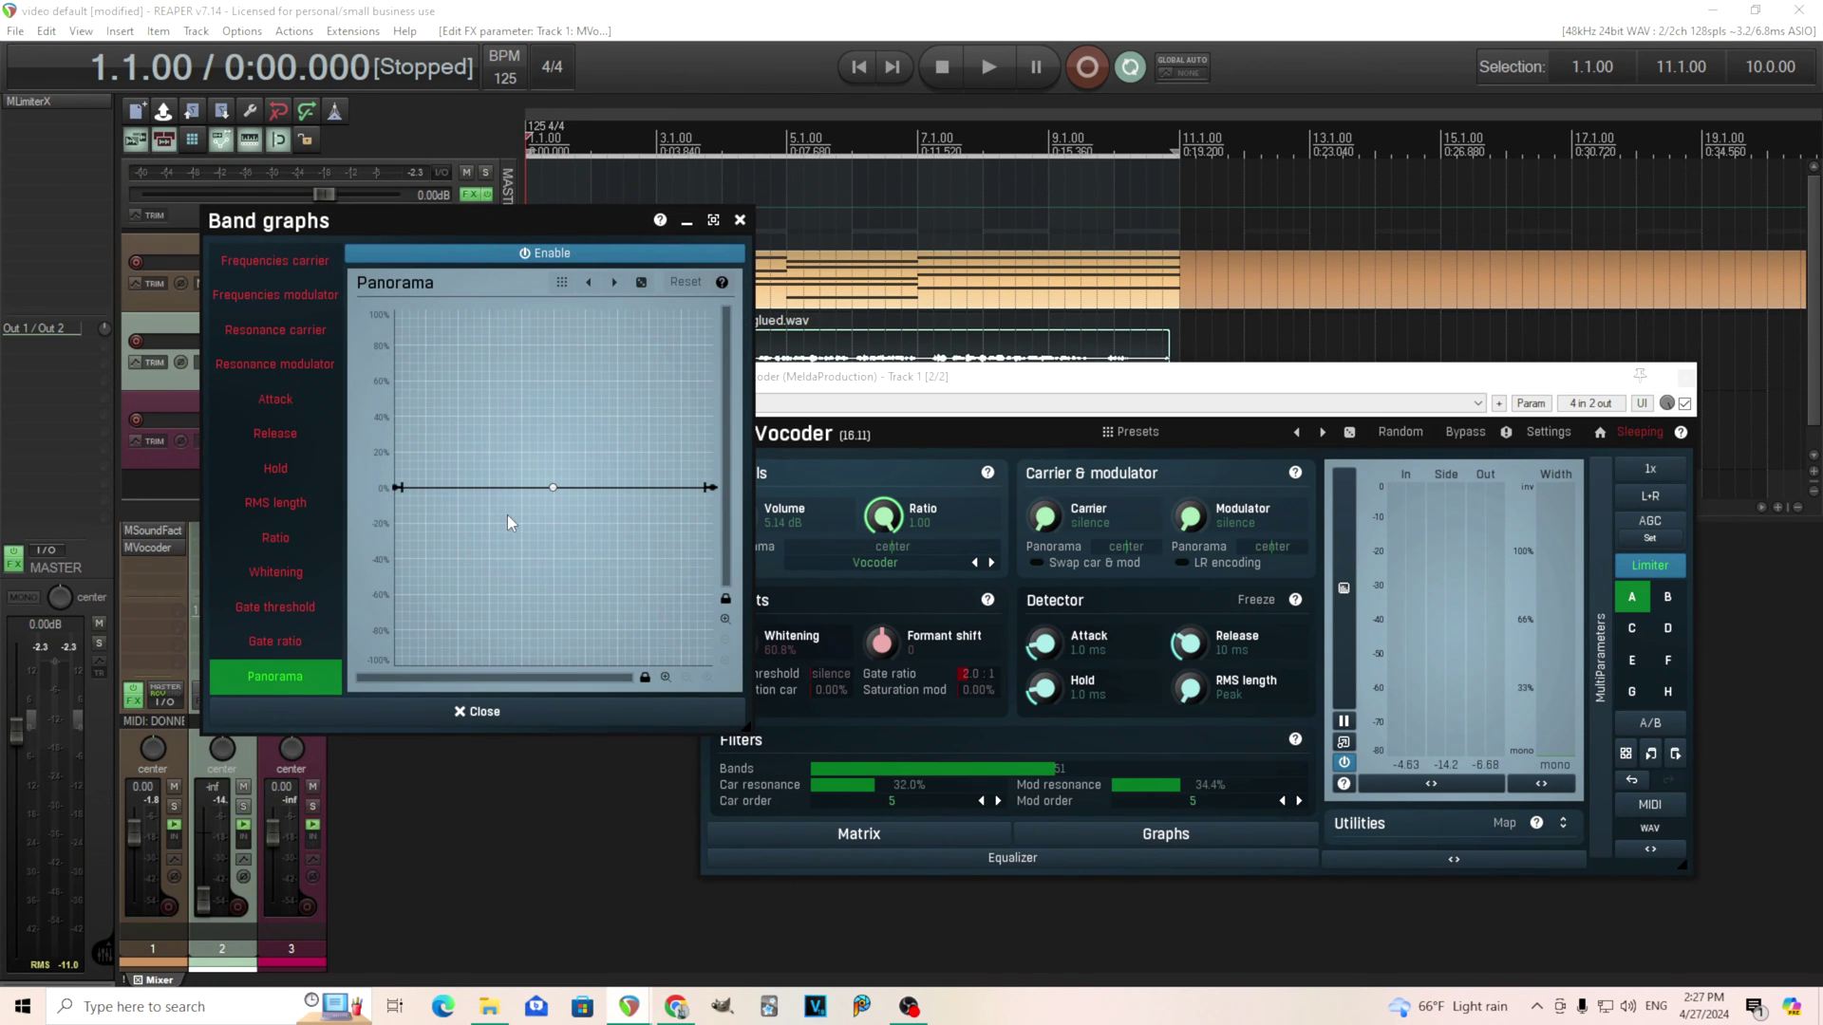
{"action": "left_click", "coordinate": [551, 485]}
{"action": "mouse_move", "coordinate": [709, 487]}
{"action": "left_mouse_down"}
{"action": "mouse_move", "coordinate": [710, 435]}
{"action": "mouse_move", "coordinate": [719, 489]}
{"action": "left_mouse_up"}
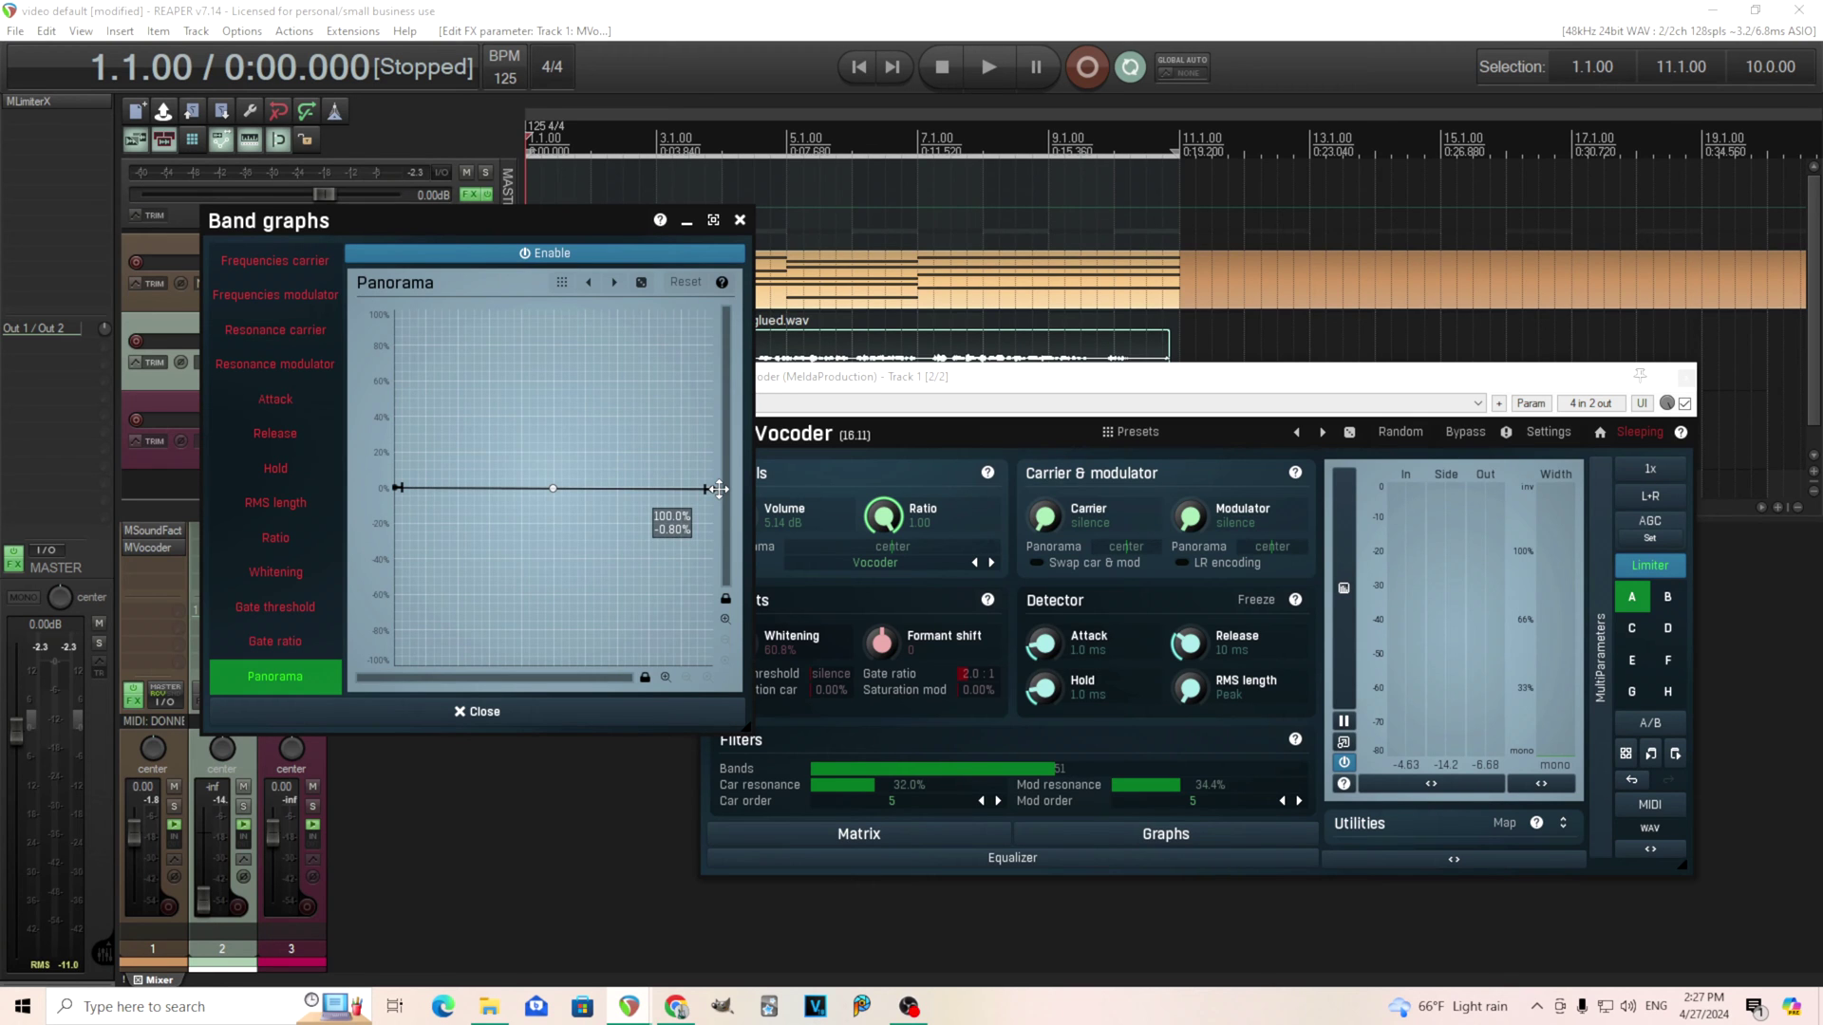
{"action": "right_click", "coordinate": [631, 436]}
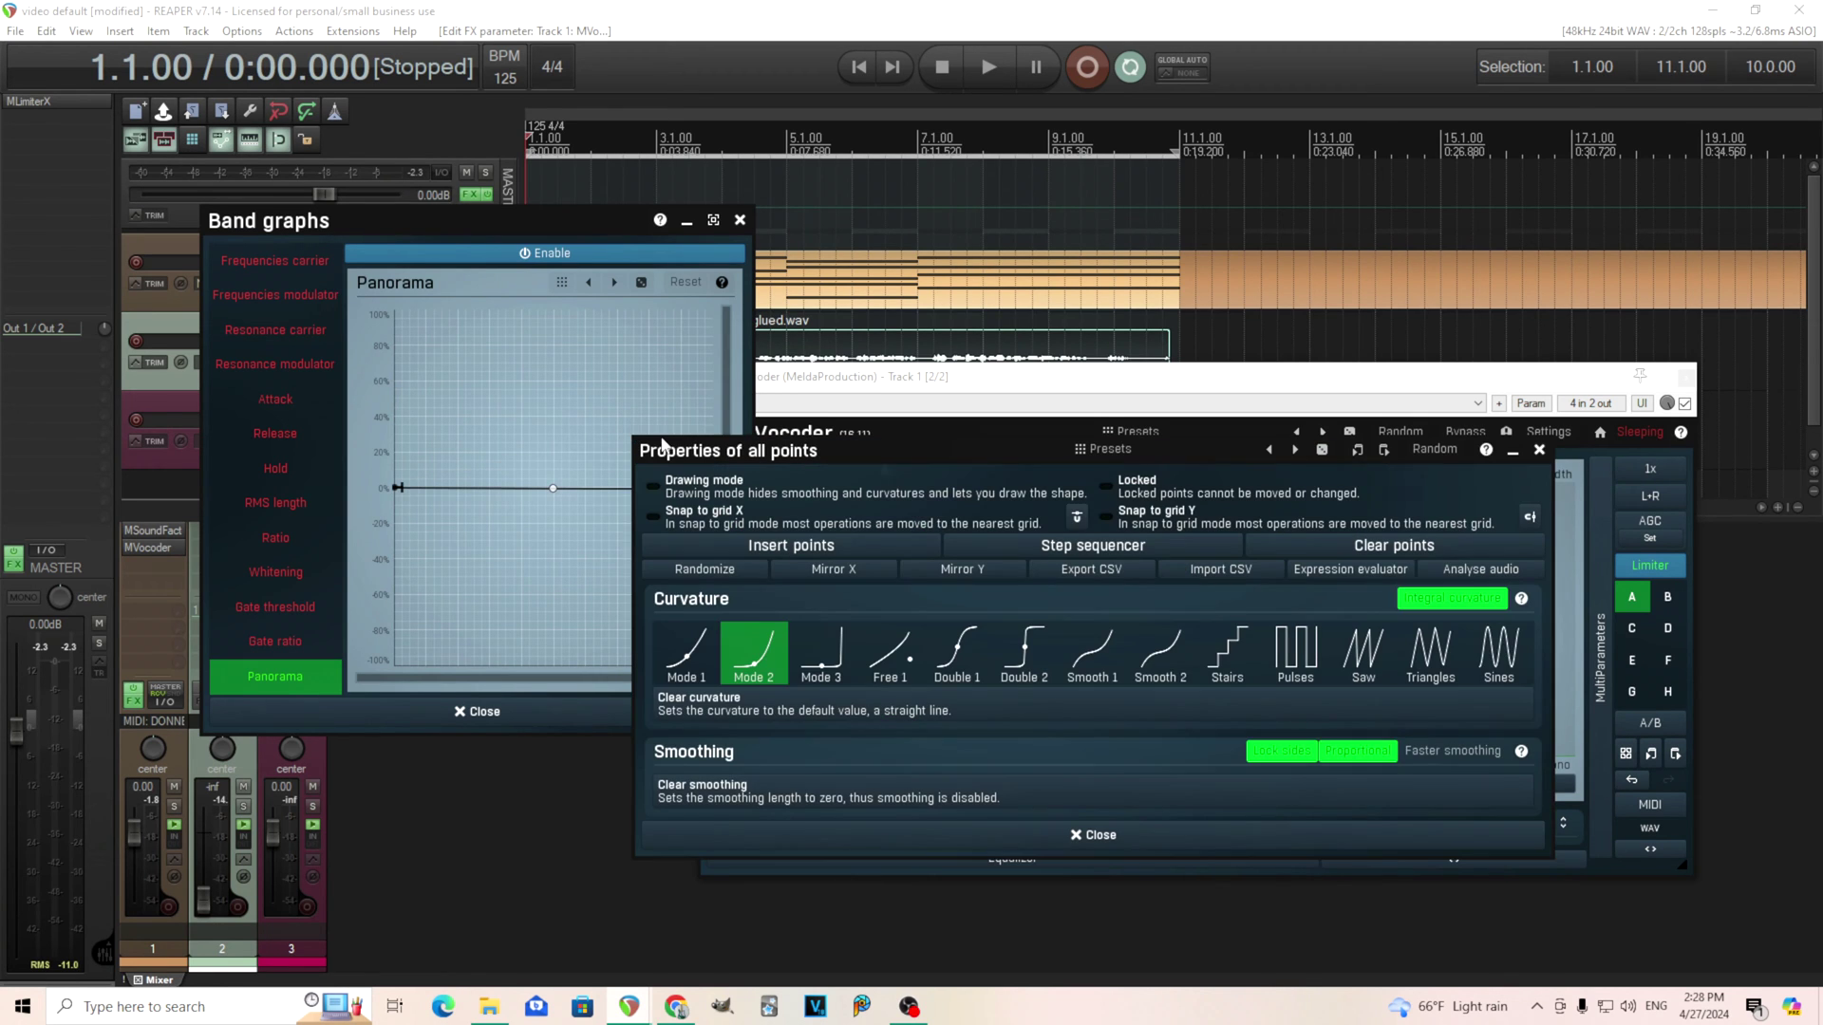
{"action": "left_click", "coordinate": [1463, 671]}
{"action": "left_click", "coordinate": [1377, 839]}
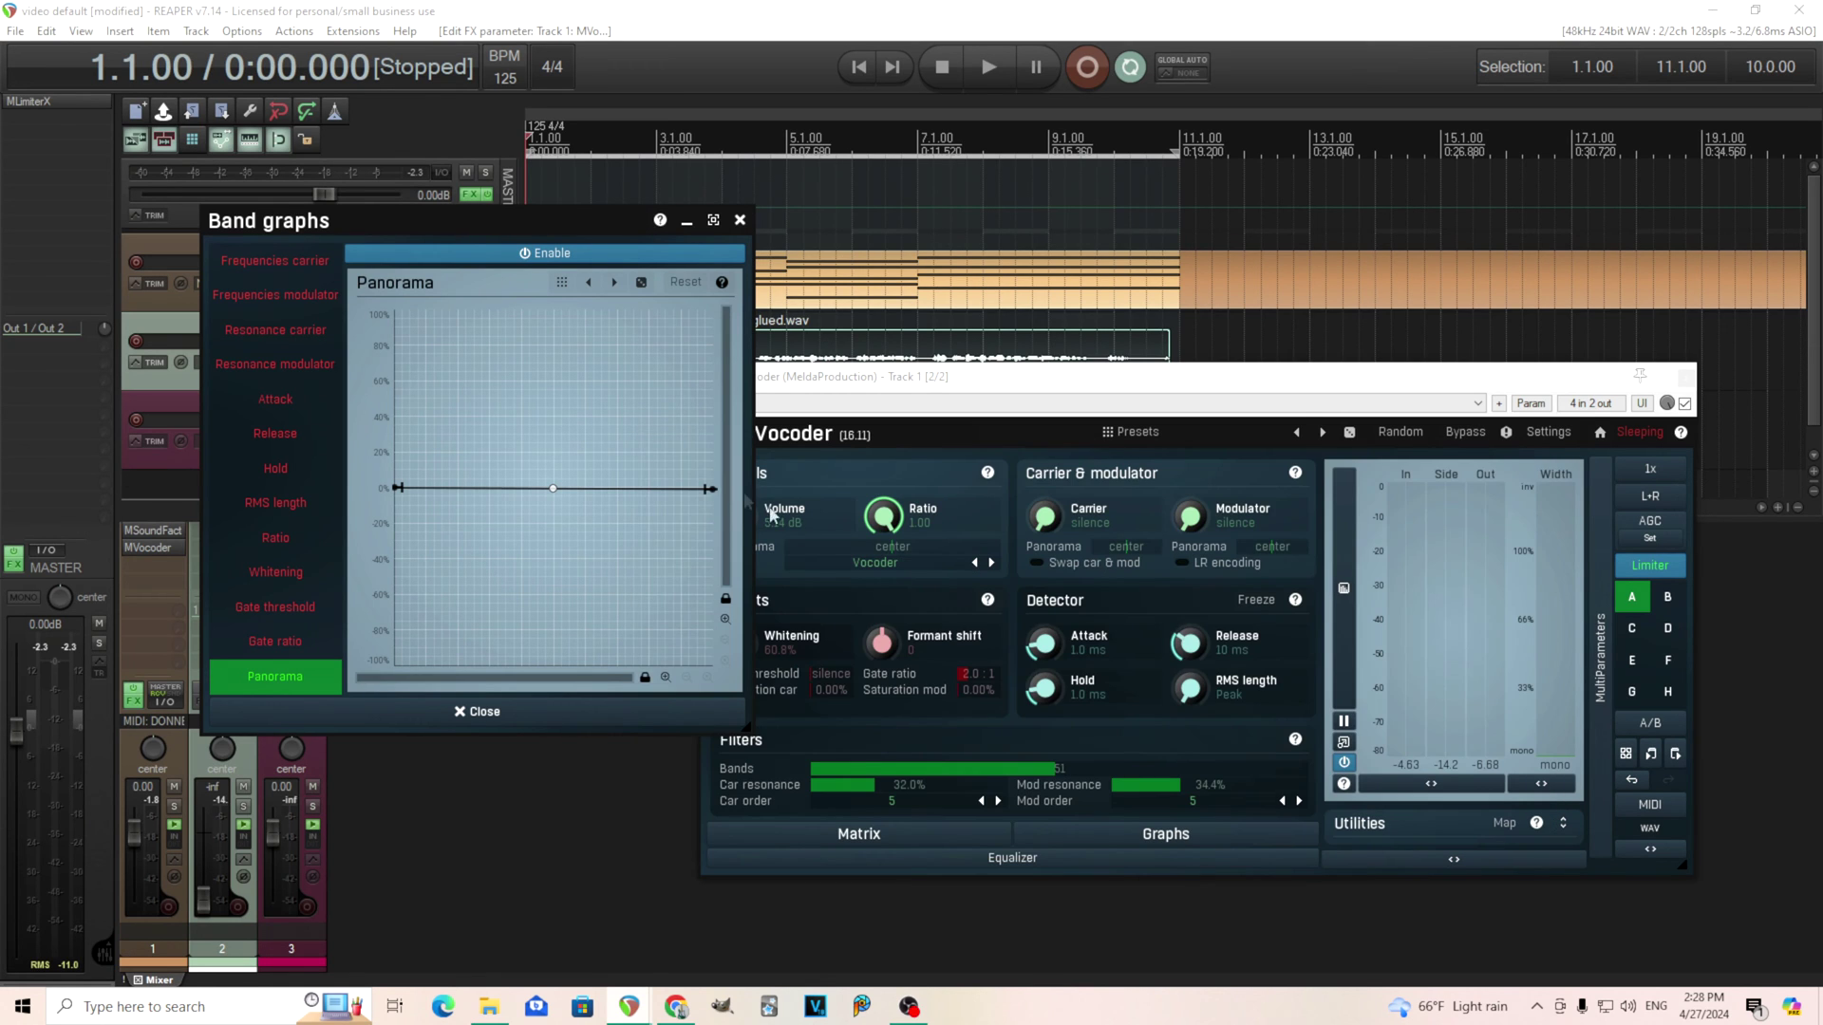
- Stretch the Panorama curve from -100% at its start to 100% at its end and increase its number of triangles
{"action": "left_click_drag", "start_coordinate": [707, 490], "coordinate": [722, 277]}
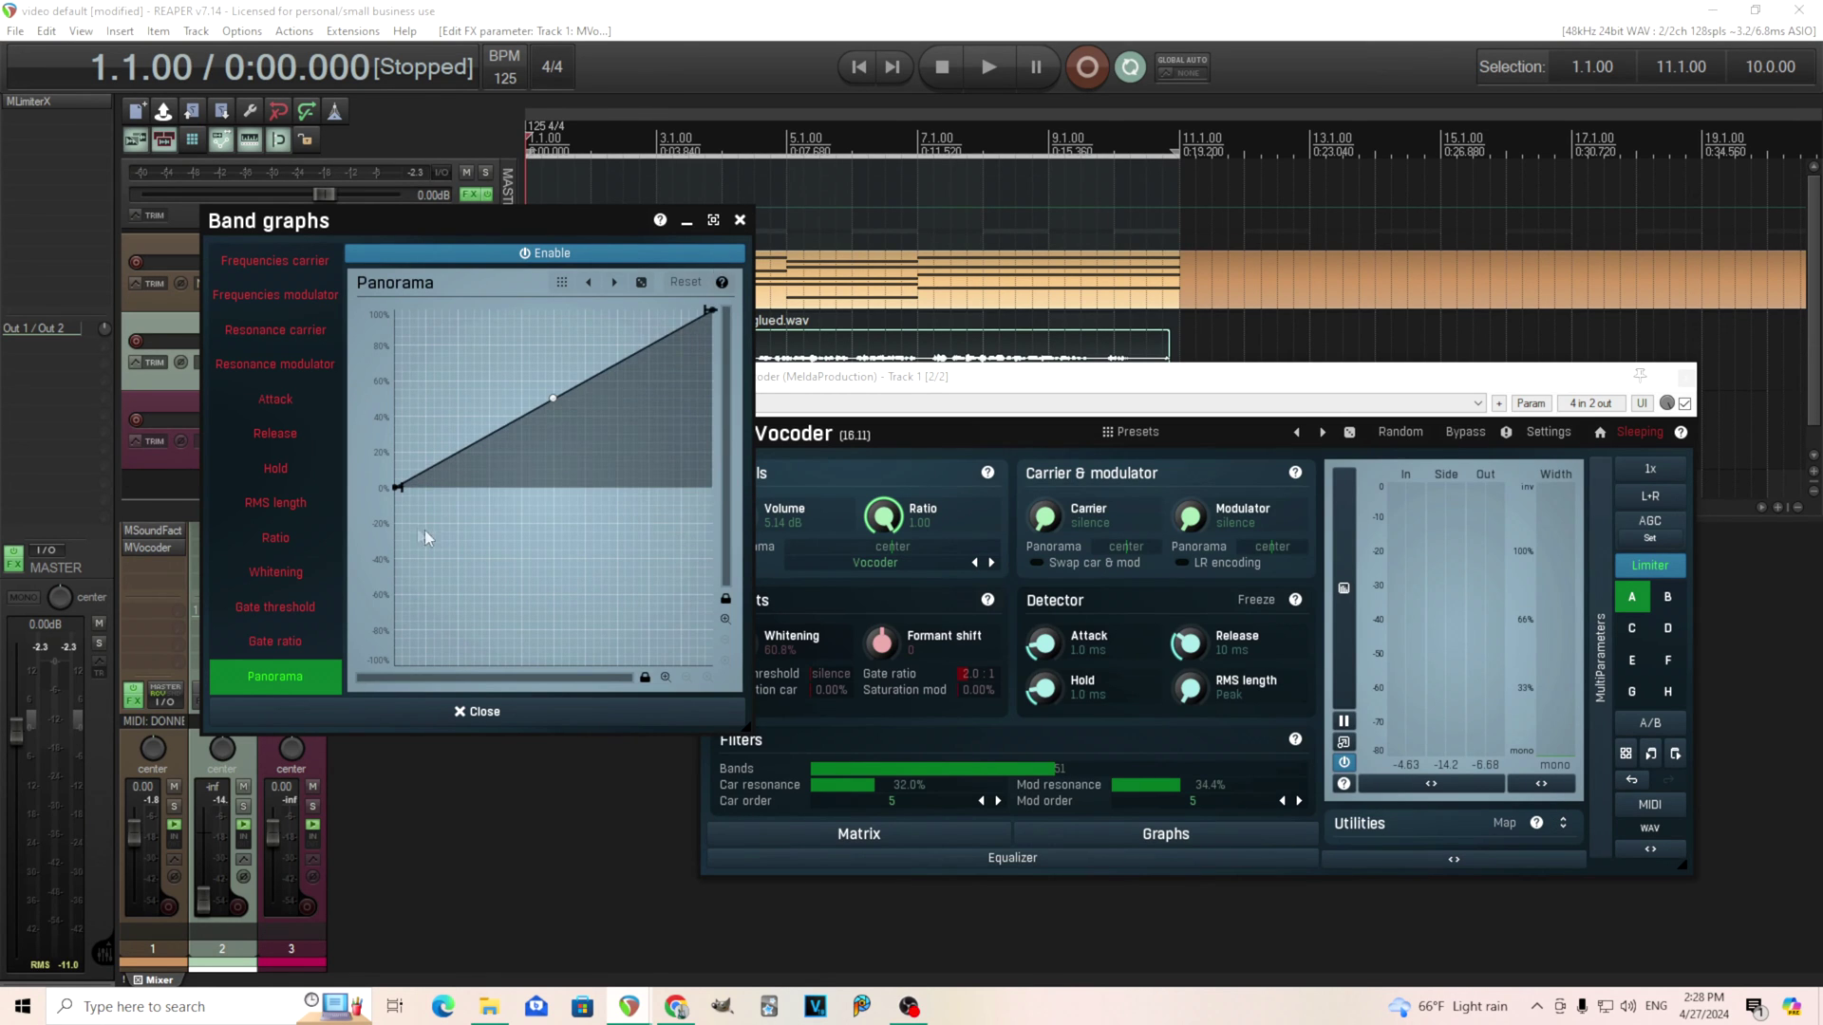
{"action": "left_click_drag", "start_coordinate": [396, 486], "coordinate": [374, 757]}
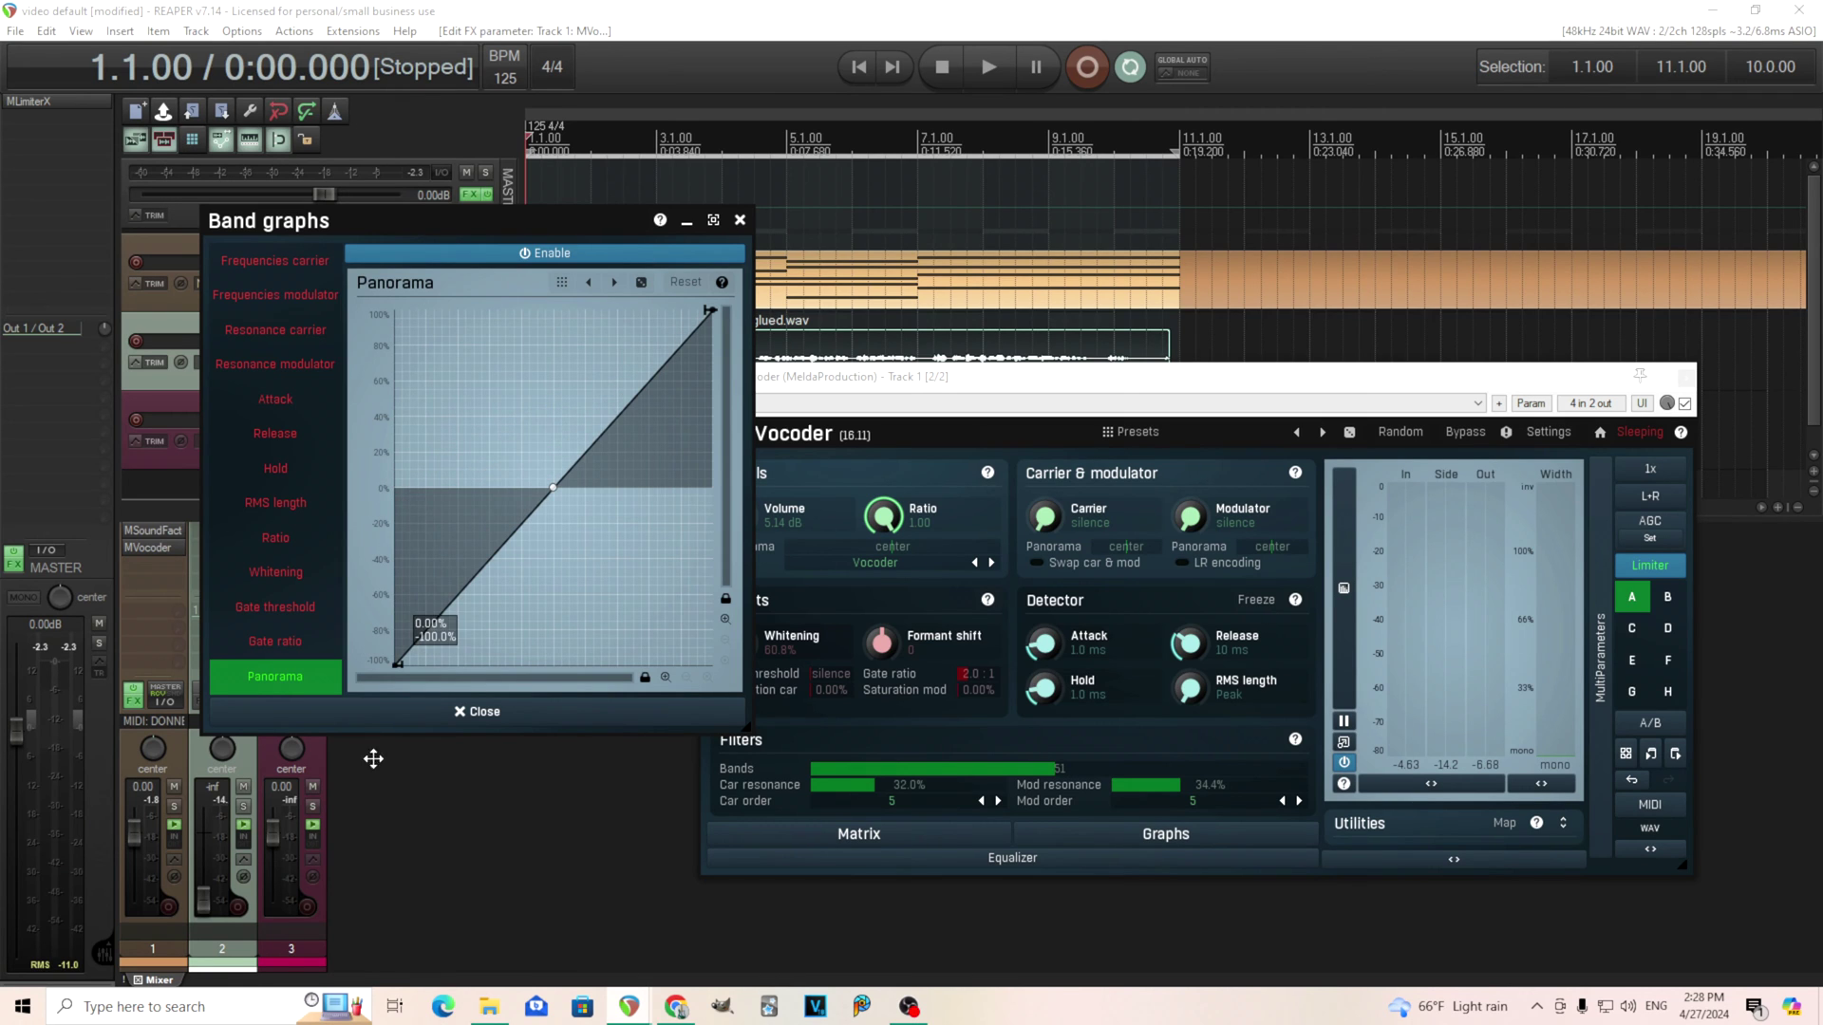
{"action": "scroll", "coordinate": [555, 496], "scroll_direction": "up", "scroll_amount": 3}
{"action": "scroll", "coordinate": [555, 457], "scroll_direction": "up", "scroll_amount": 6}
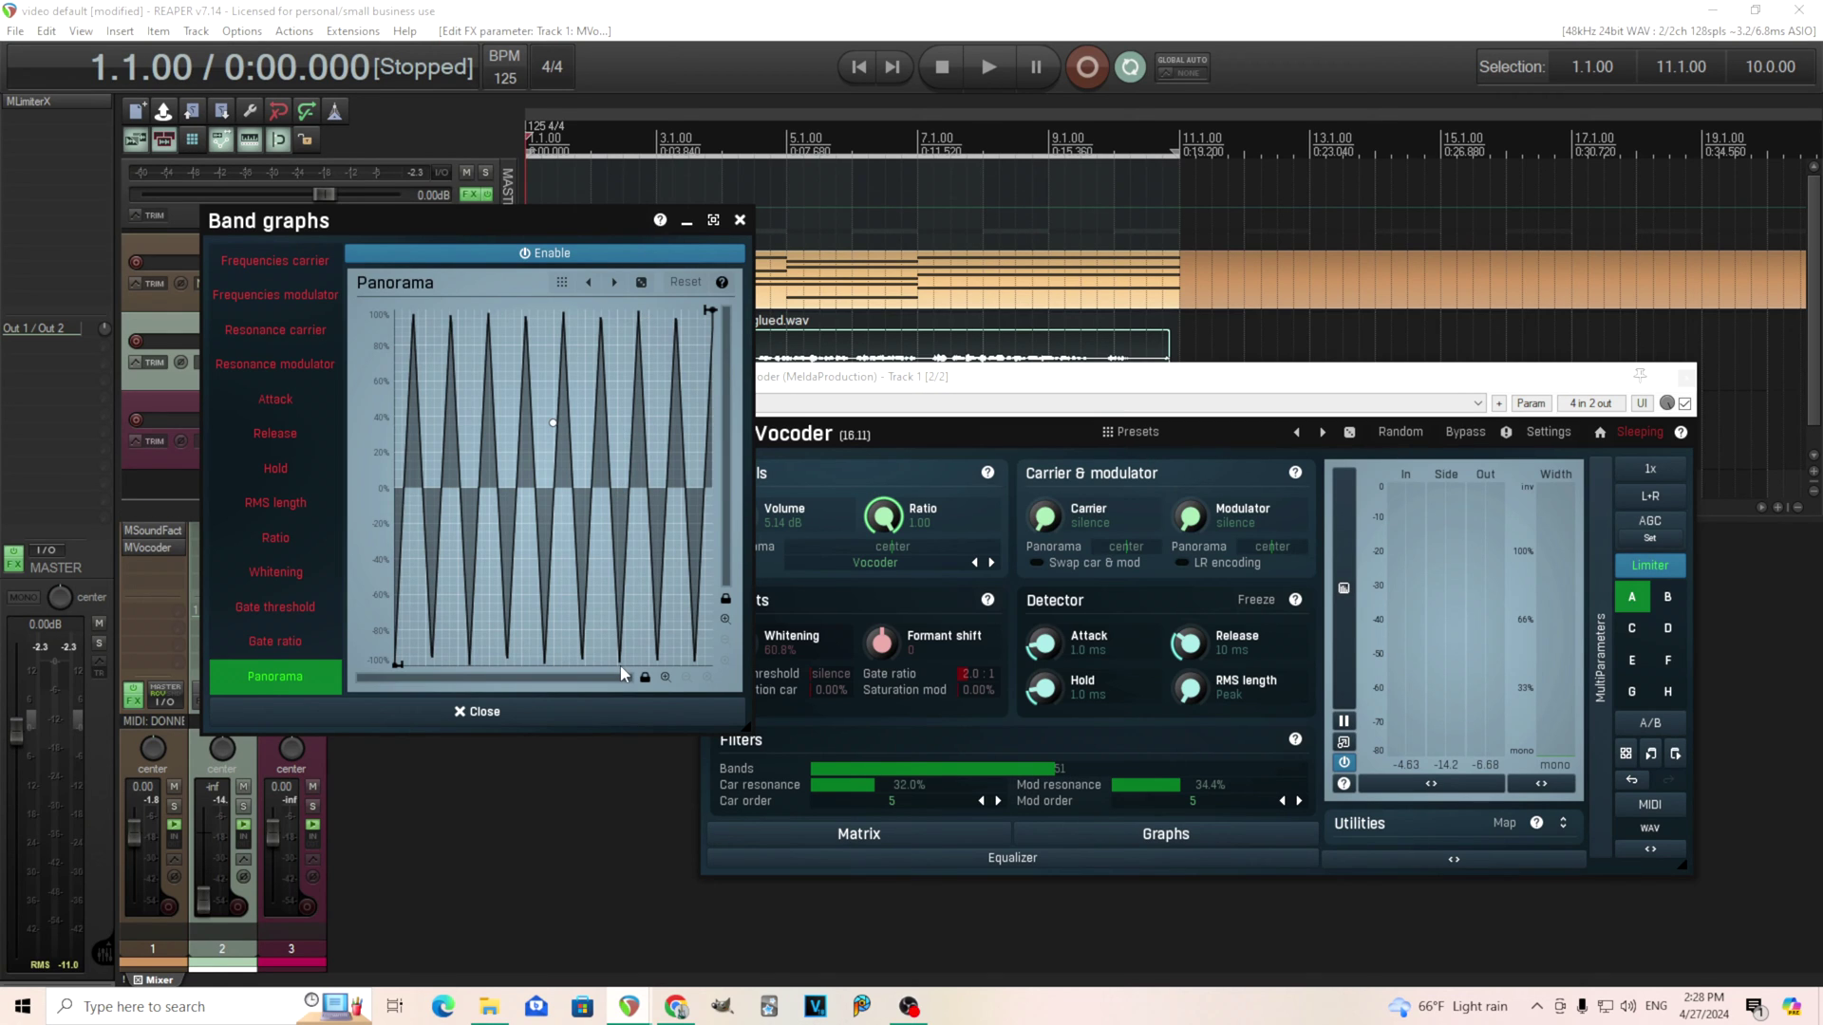
- Audition the Panorama curve with 4 triangles, raise it to a very dense triangle pattern and stop playback
{"action": "left_click", "coordinate": [994, 72]}
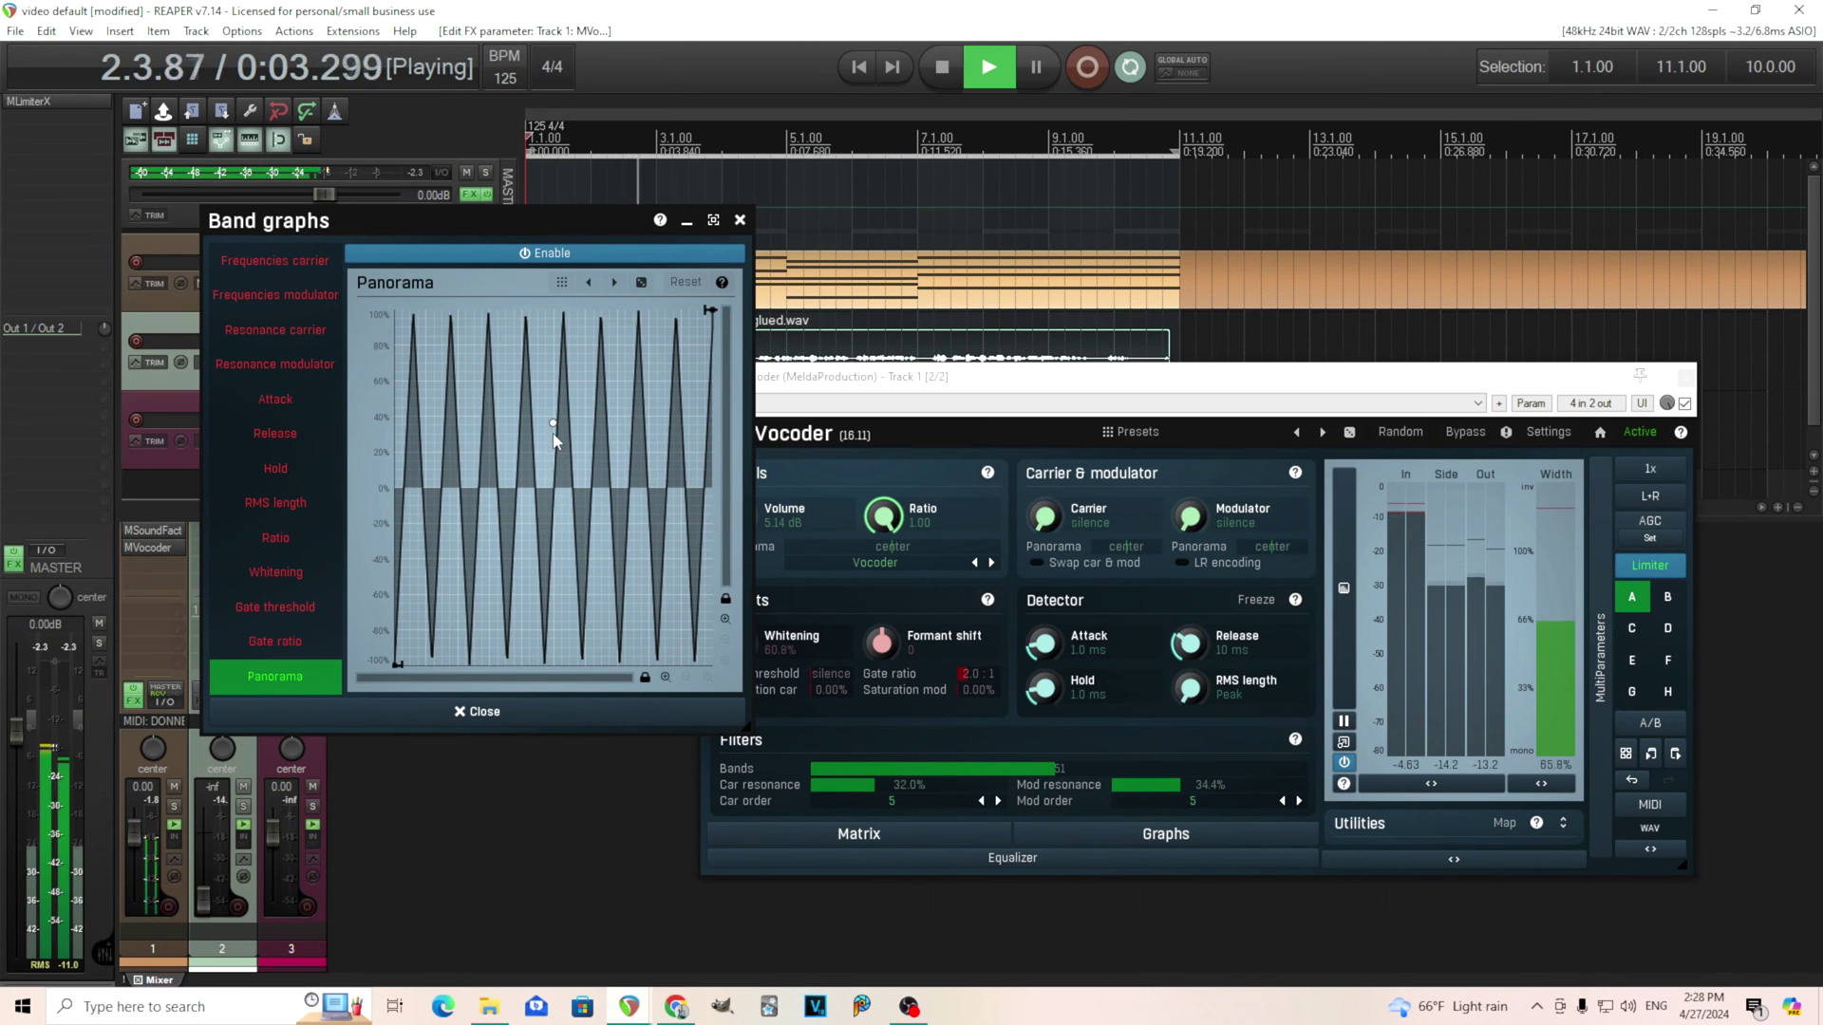
{"action": "scroll", "coordinate": [555, 445], "scroll_direction": "down", "scroll_amount": 4}
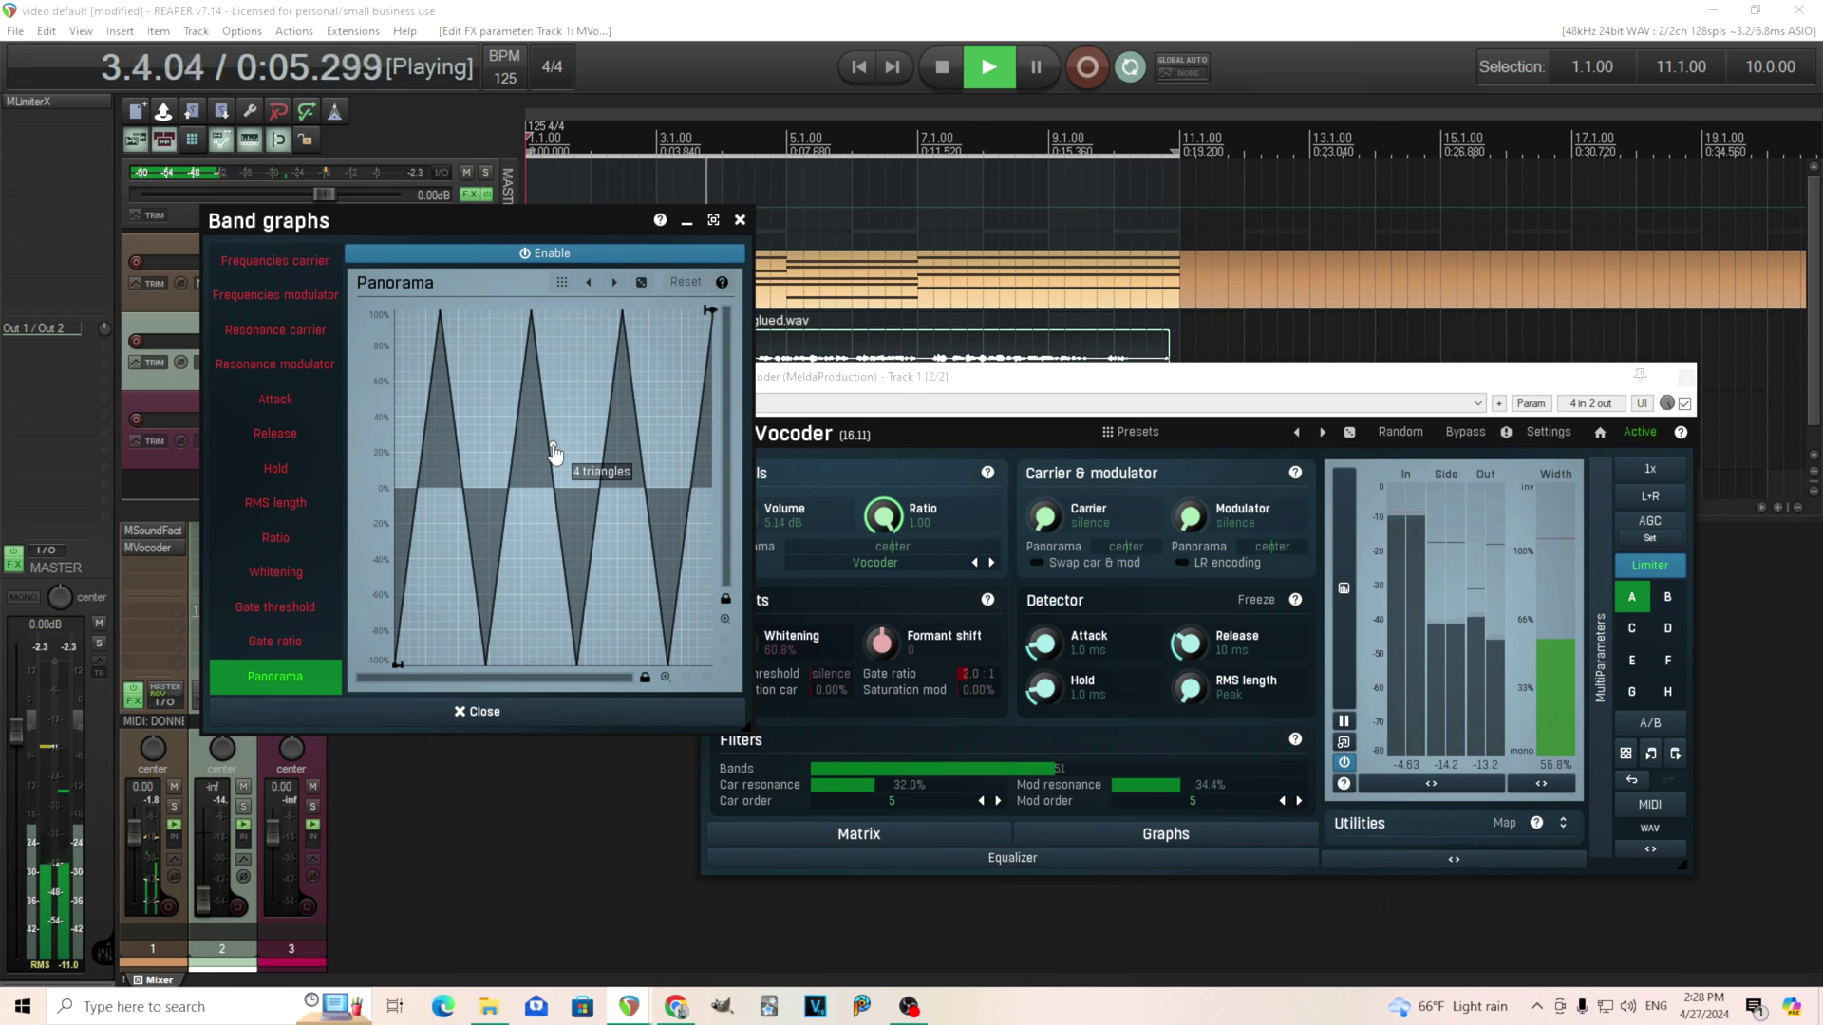
{"action": "scroll", "coordinate": [554, 453], "scroll_direction": "up", "scroll_amount": 19}
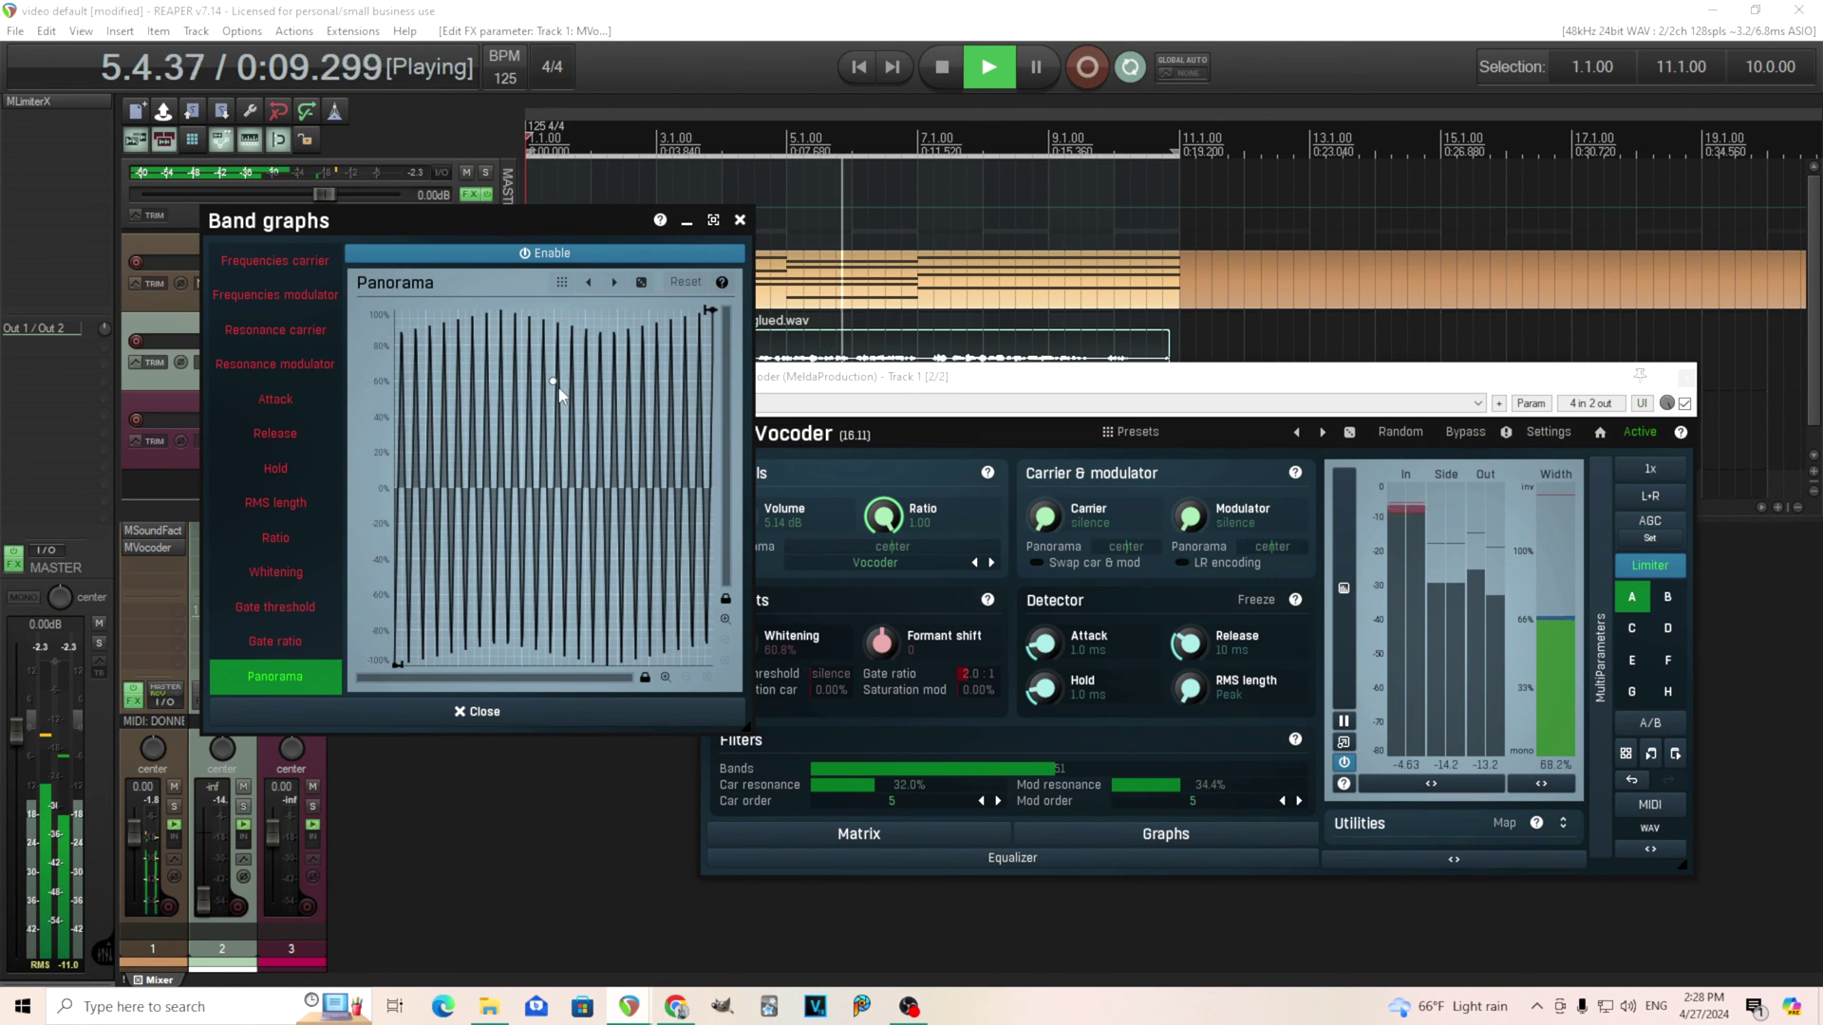
{"action": "scroll", "coordinate": [556, 389], "scroll_direction": "up", "scroll_amount": 2}
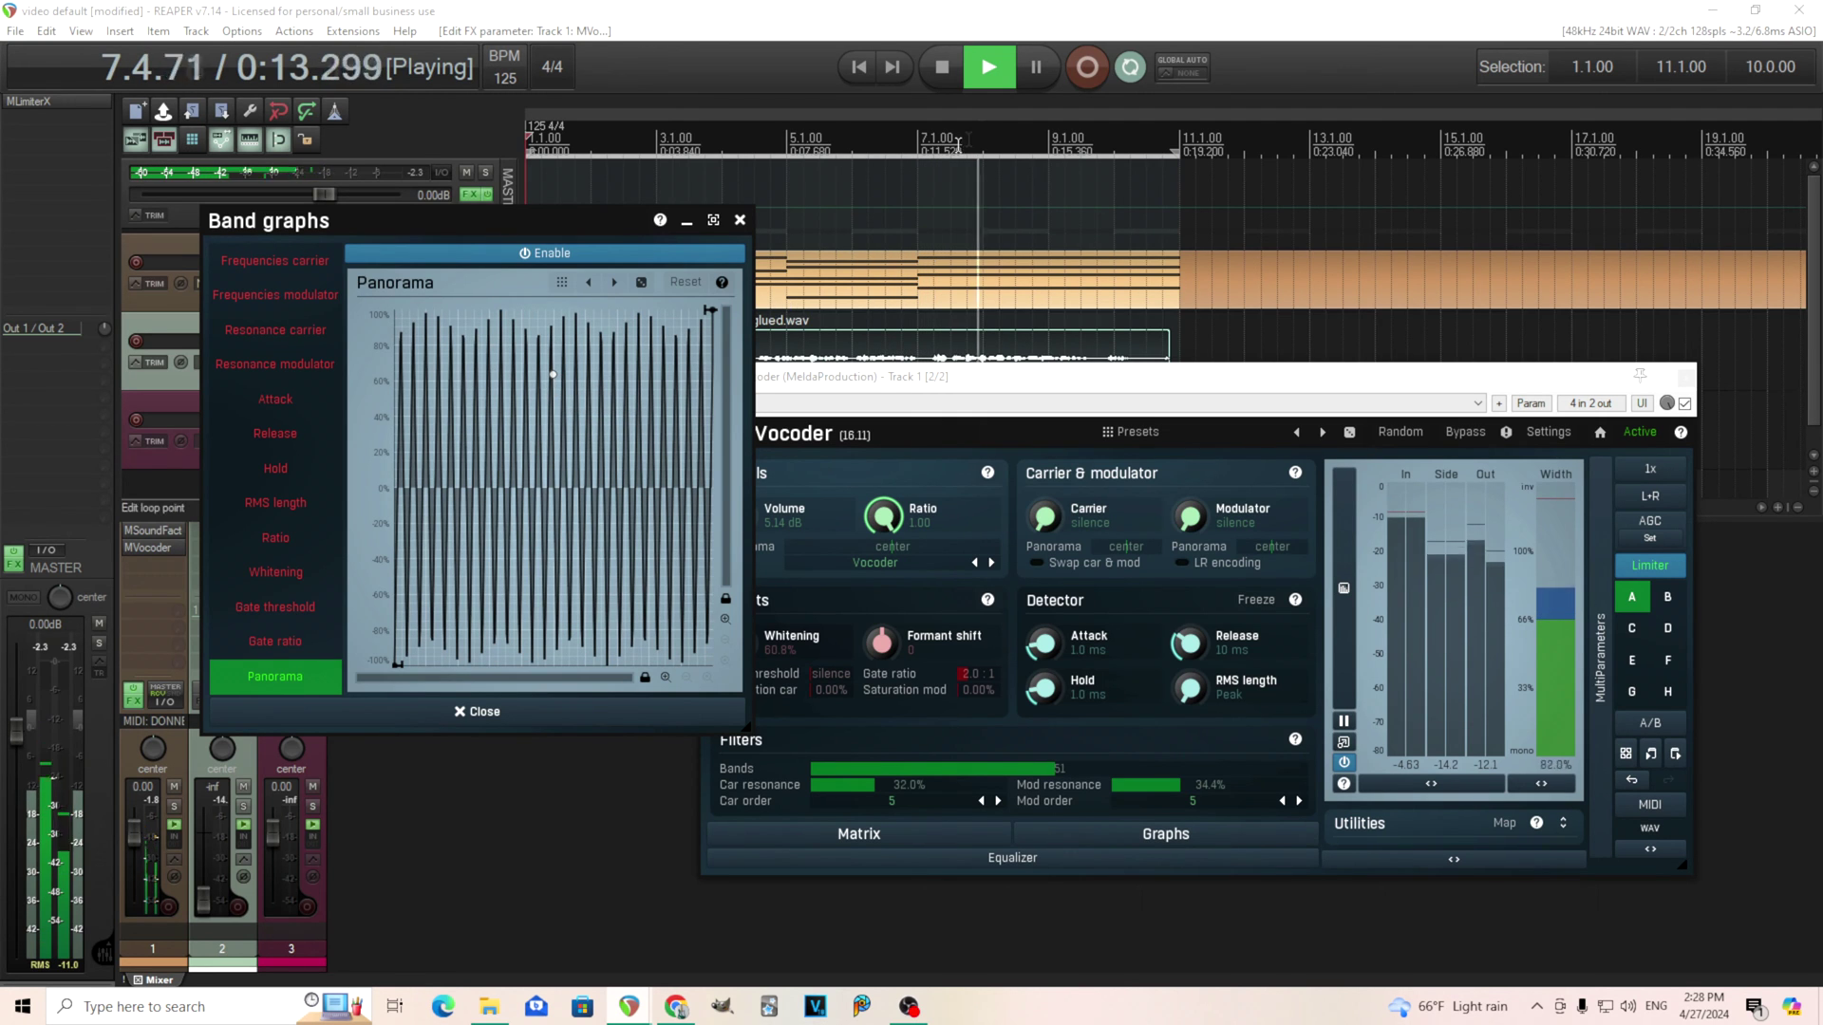
{"action": "left_click", "coordinate": [938, 78]}
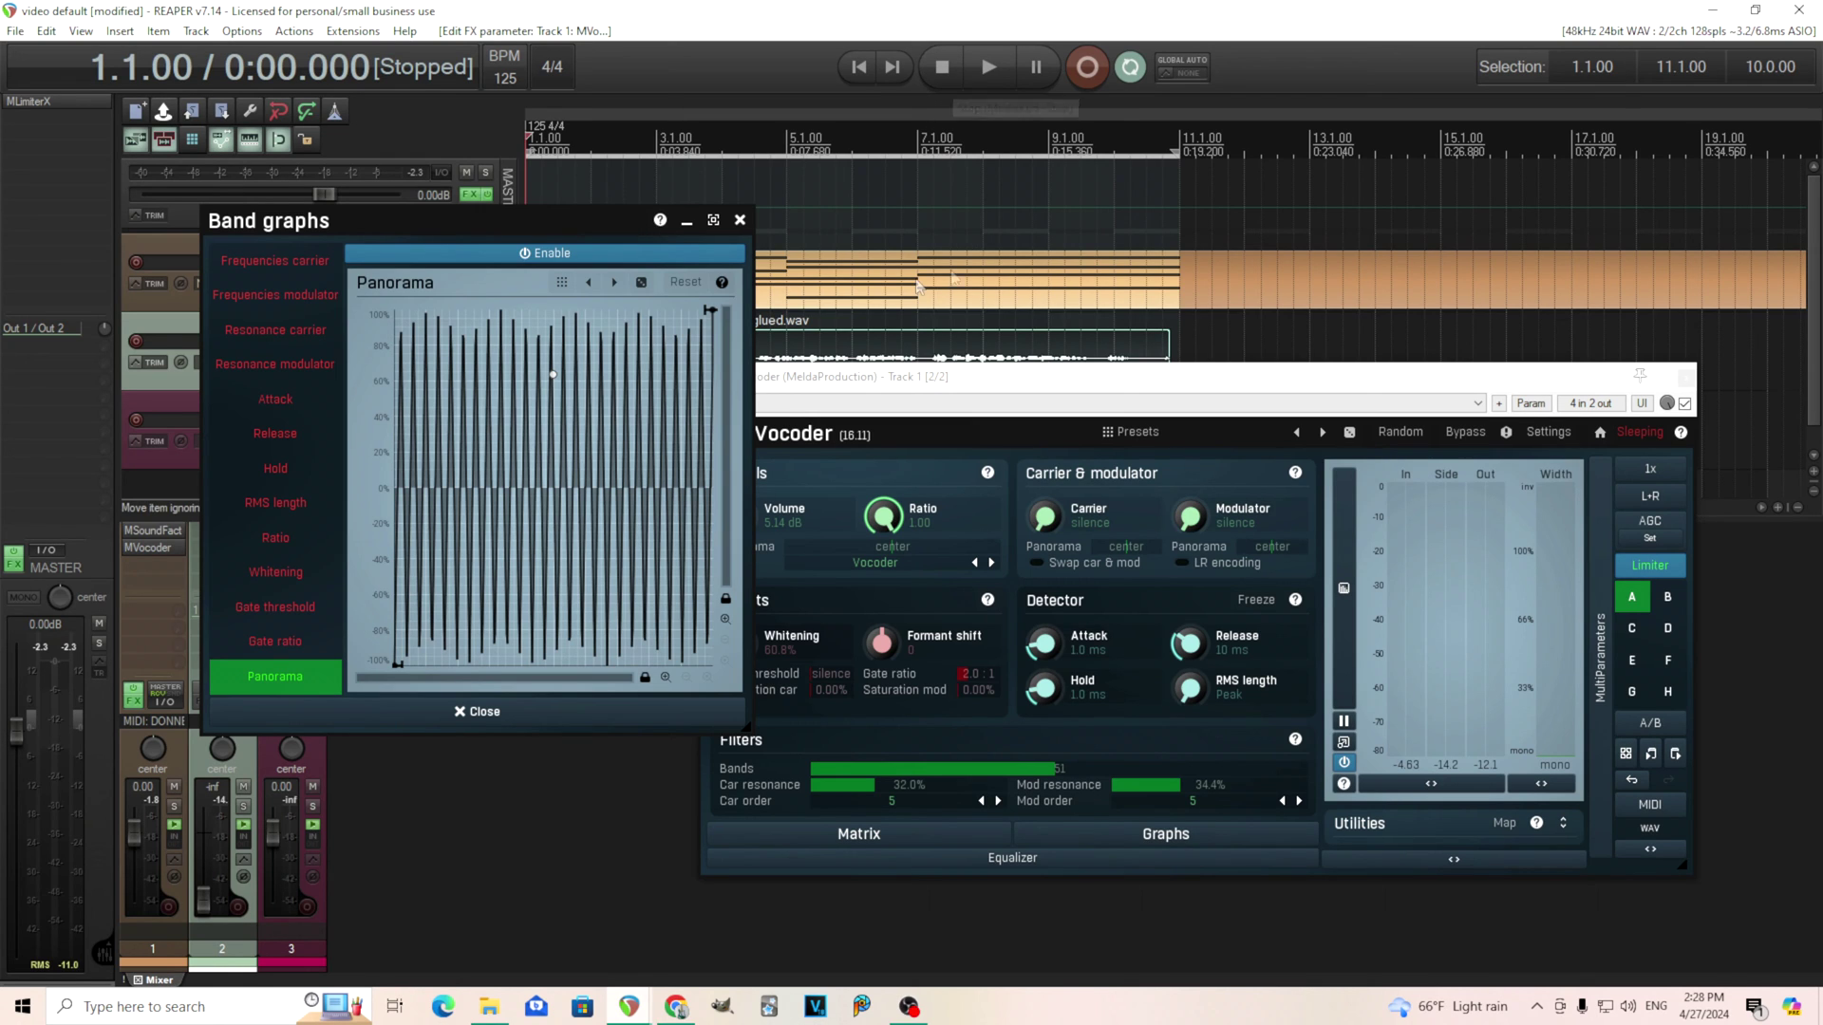
- Flatten the Panorama curve by returning both end points to about 0%
{"action": "left_click_drag", "start_coordinate": [398, 674], "coordinate": [406, 487]}
{"action": "left_click_drag", "start_coordinate": [709, 305], "coordinate": [712, 486]}
{"action": "mouse_move", "coordinate": [550, 488]}
{"action": "left_mouse_down"}
{"action": "mouse_move", "coordinate": [556, 518]}
{"action": "mouse_move", "coordinate": [557, 445]}
{"action": "left_mouse_up"}
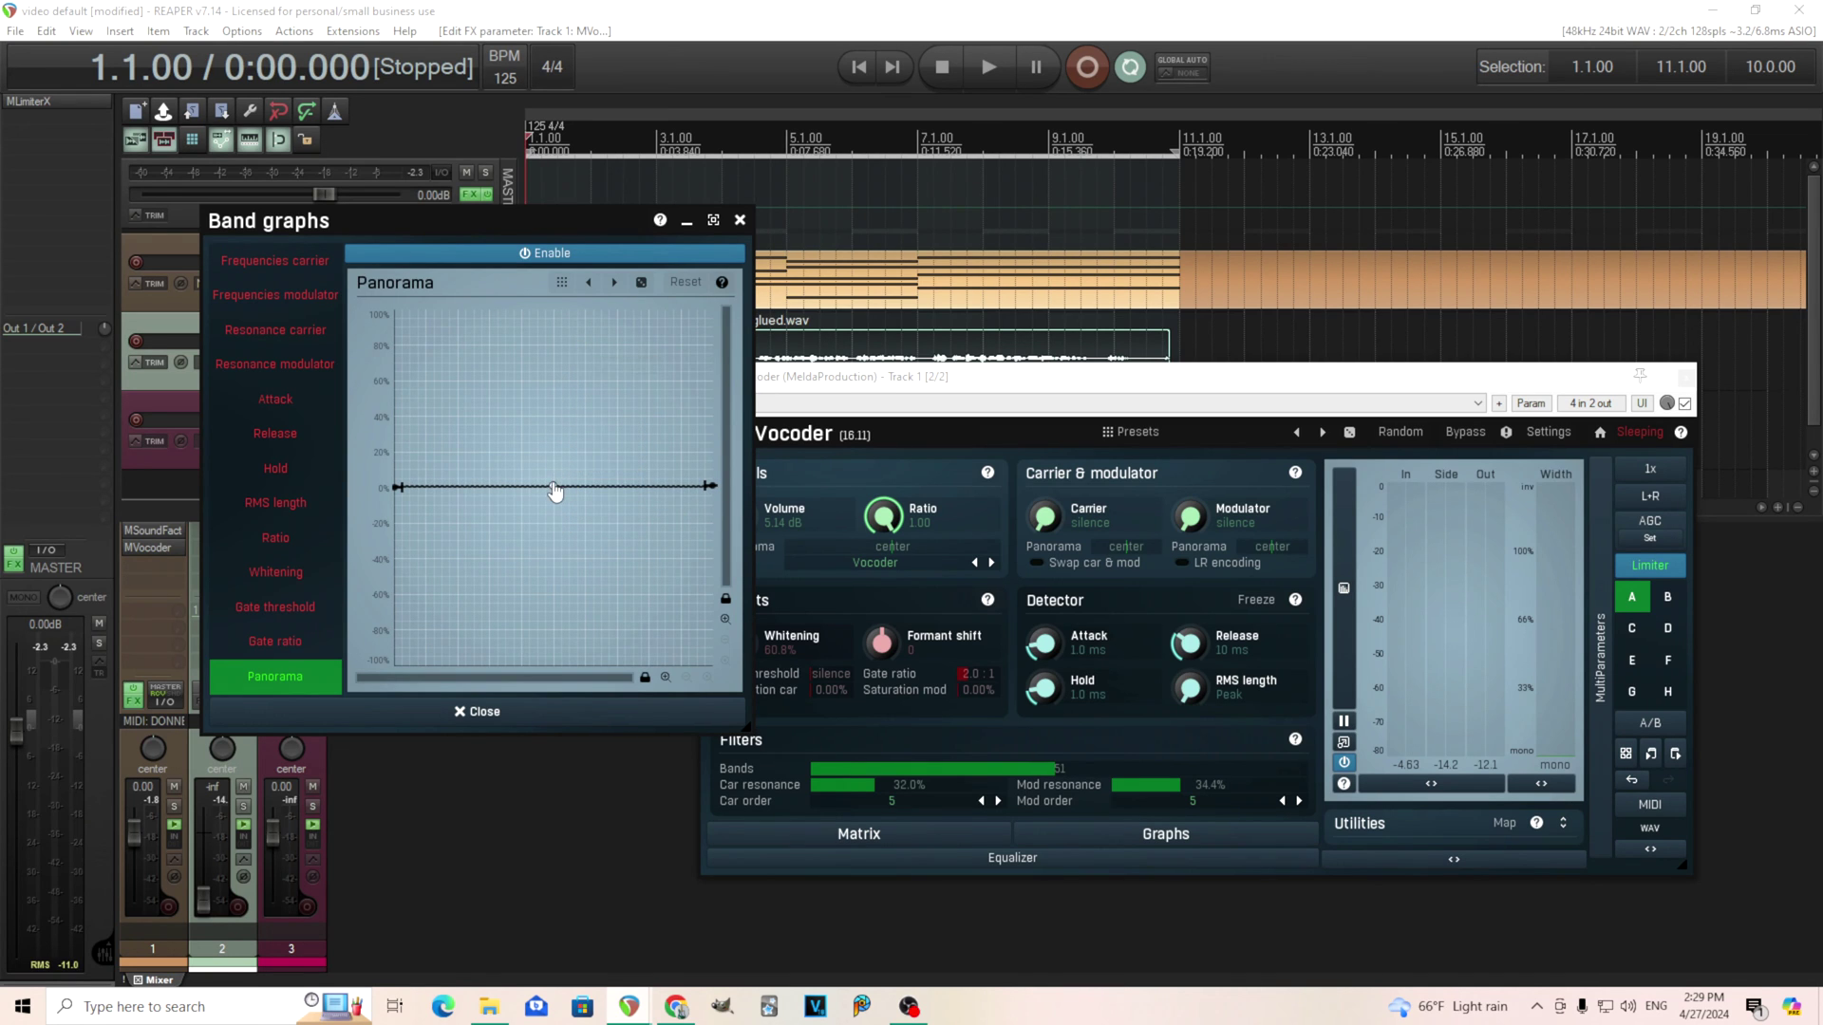
- Keep the lower bands near 0% and add points that swing the upper bands between -100% and 100% in dense triangles
{"action": "left_click", "coordinate": [614, 487]}
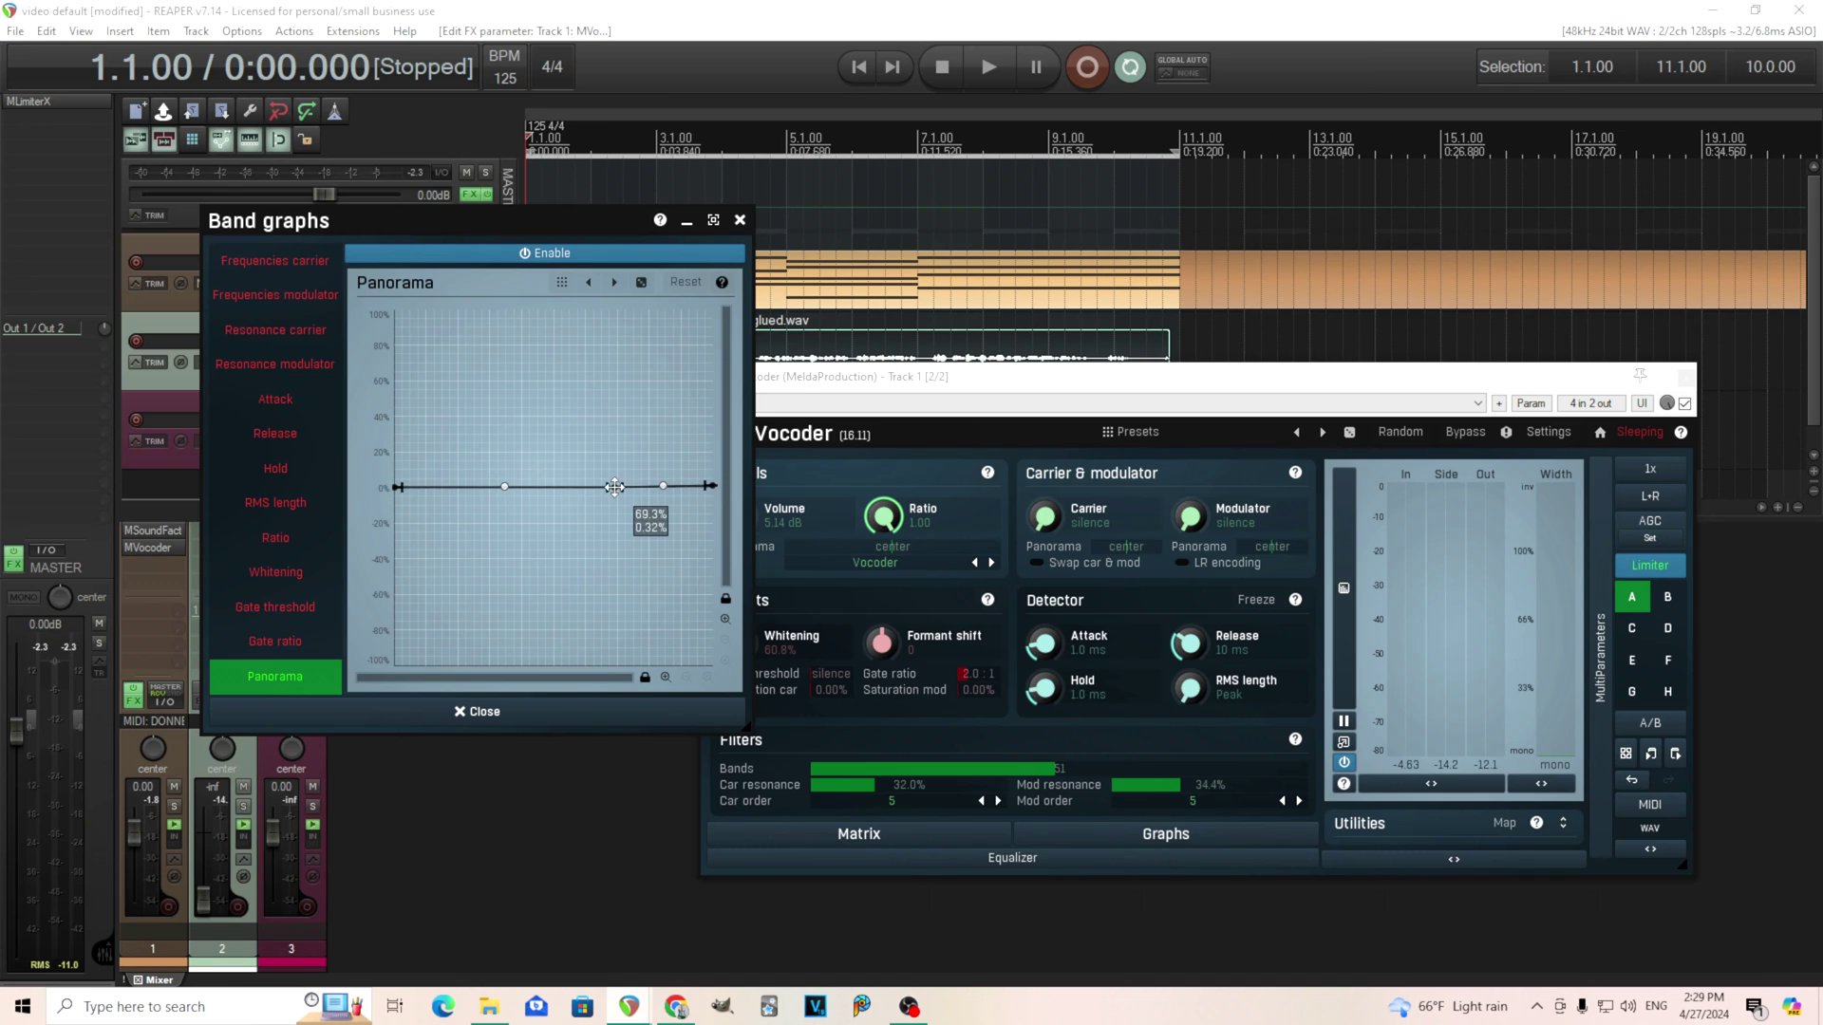
{"action": "left_click_drag", "start_coordinate": [704, 485], "coordinate": [710, 310]}
{"action": "left_click_drag", "start_coordinate": [612, 488], "coordinate": [641, 665]}
{"action": "mouse_move", "coordinate": [519, 575]}
{"action": "left_mouse_down"}
{"action": "mouse_move", "coordinate": [518, 672]}
{"action": "mouse_move", "coordinate": [522, 593]}
{"action": "left_mouse_up"}
{"action": "left_click_drag", "start_coordinate": [619, 491], "coordinate": [630, 489]}
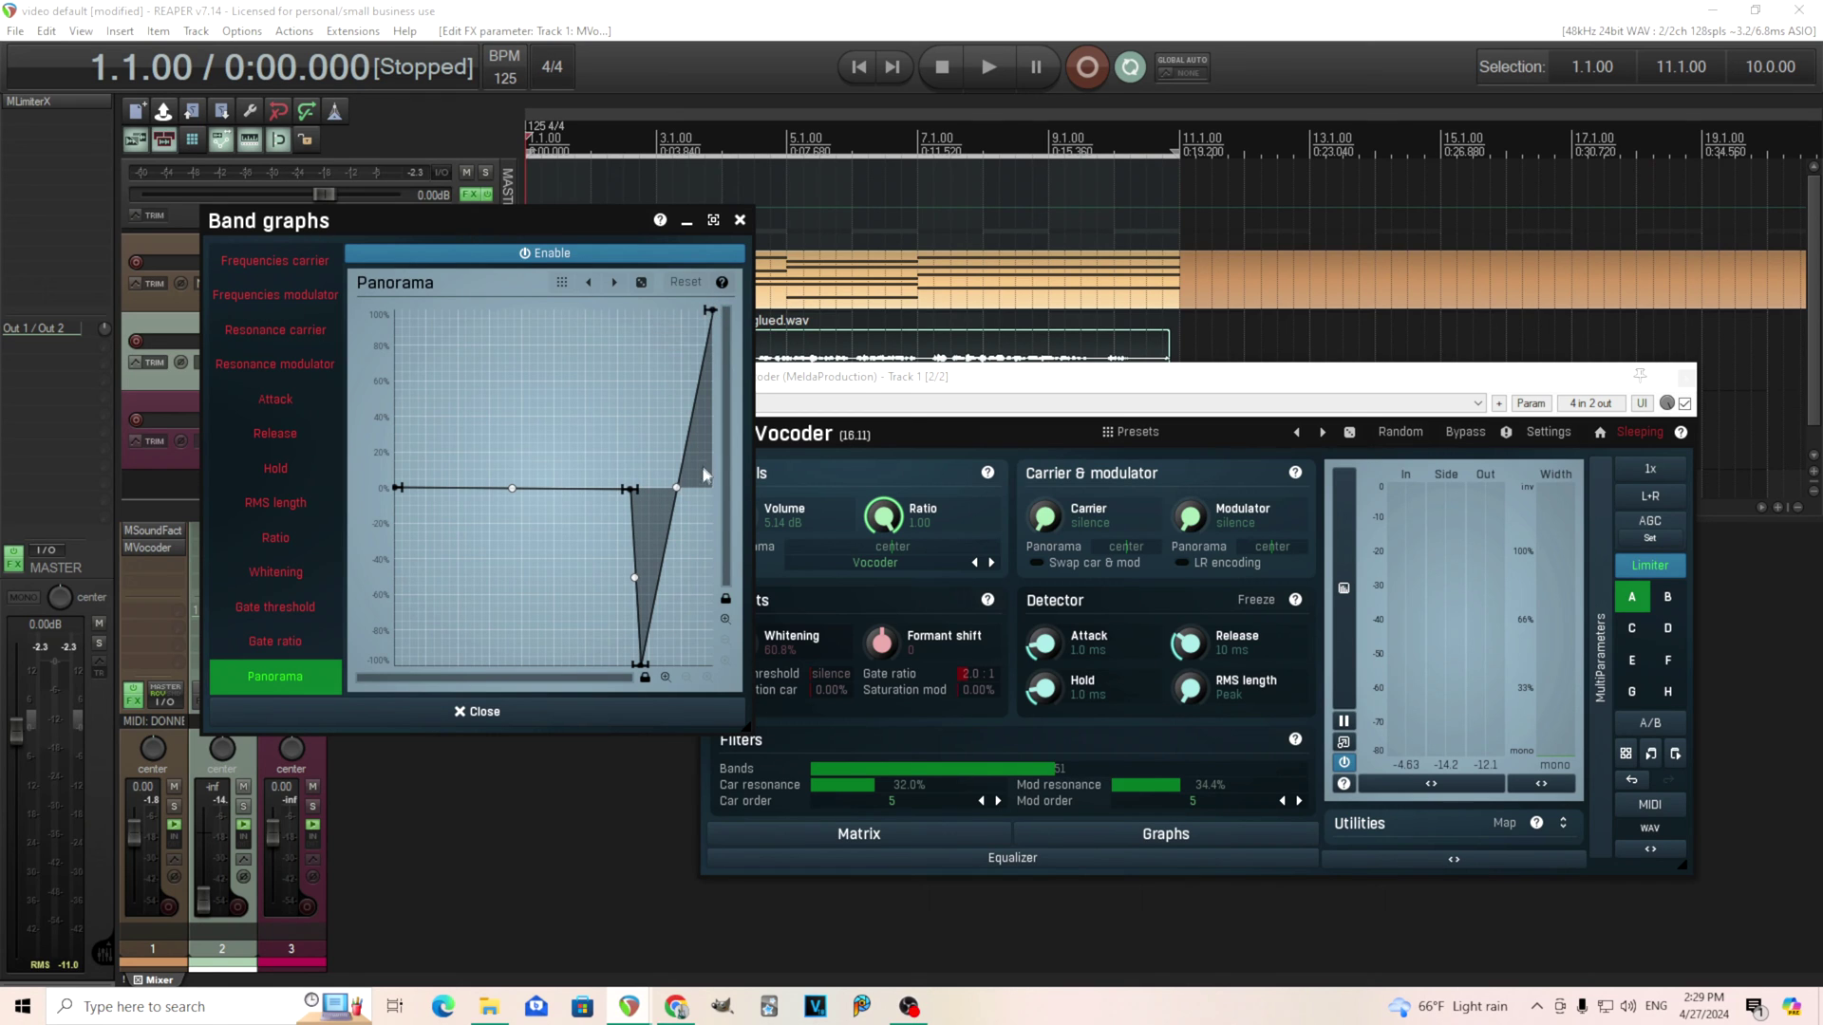
{"action": "left_click_drag", "start_coordinate": [639, 664], "coordinate": [634, 669]}
{"action": "left_click_drag", "start_coordinate": [676, 494], "coordinate": [680, 568]}
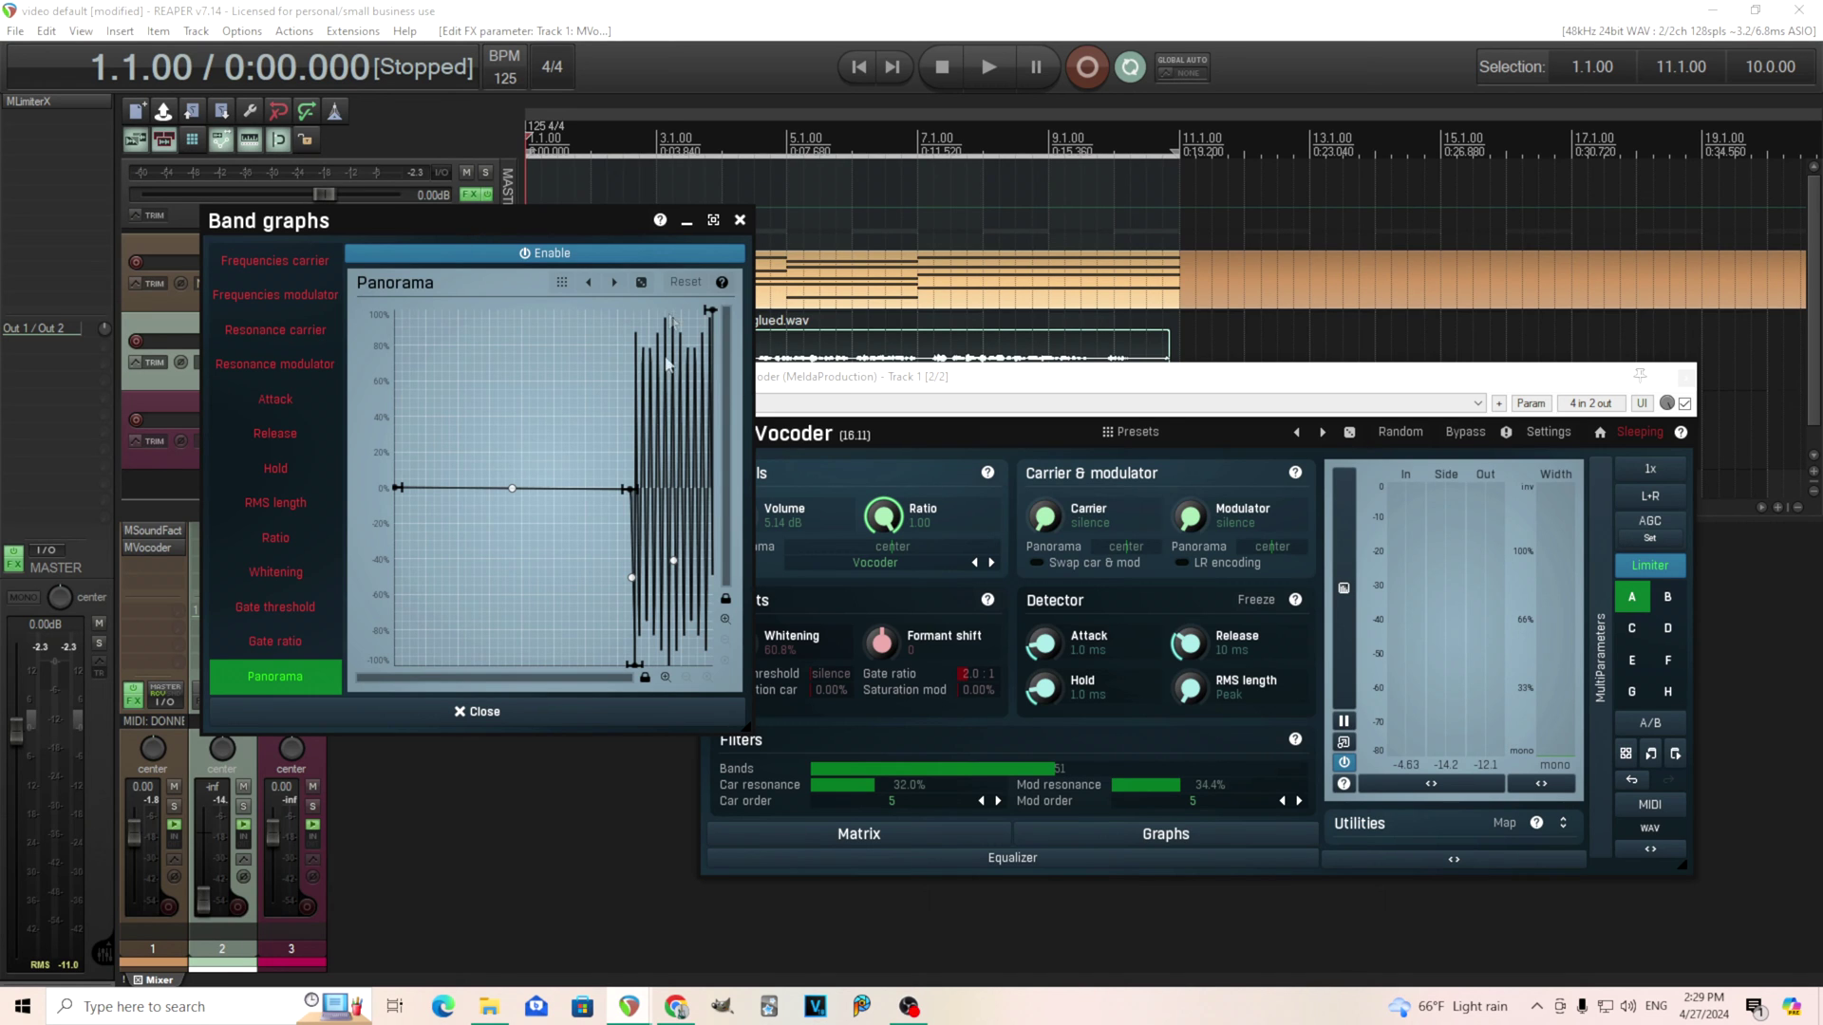
- During playback, extend the Panorama triangle section to lower bands, compare with the graph disabled and re-enabled, and stop playback
{"action": "left_click", "coordinate": [989, 68]}
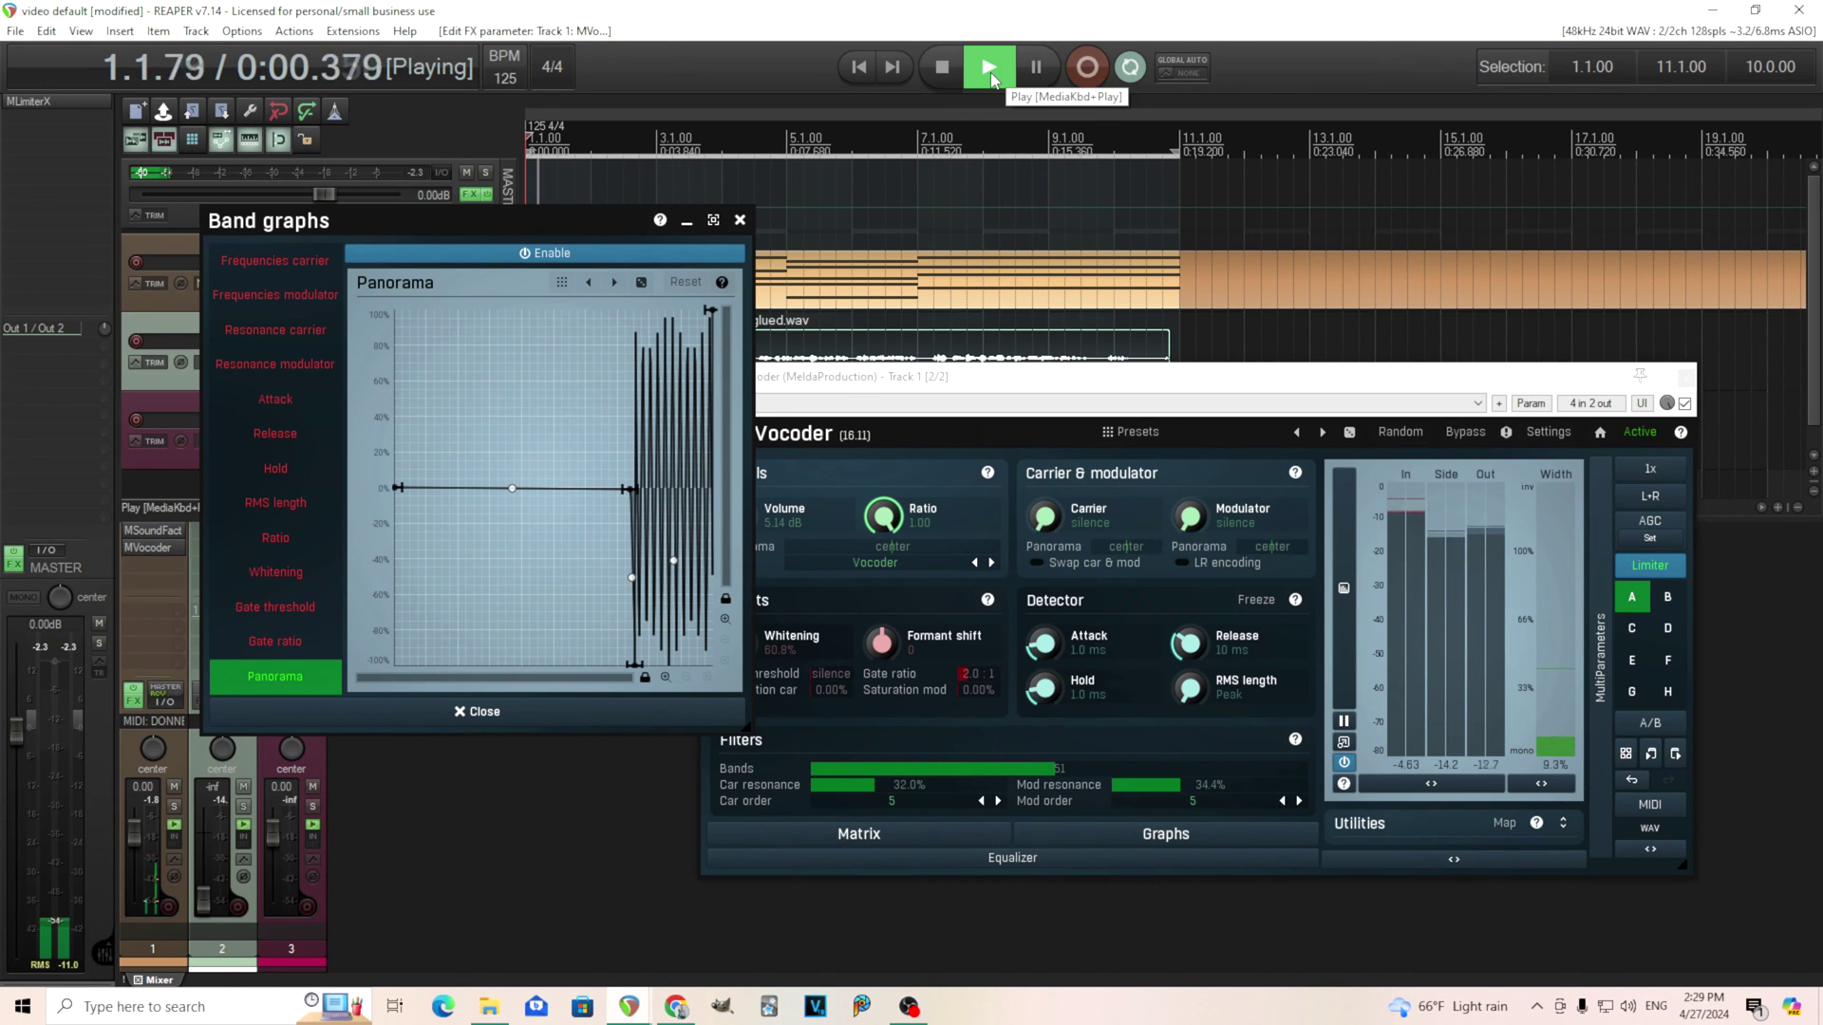
{"action": "mouse_move", "coordinate": [627, 489]}
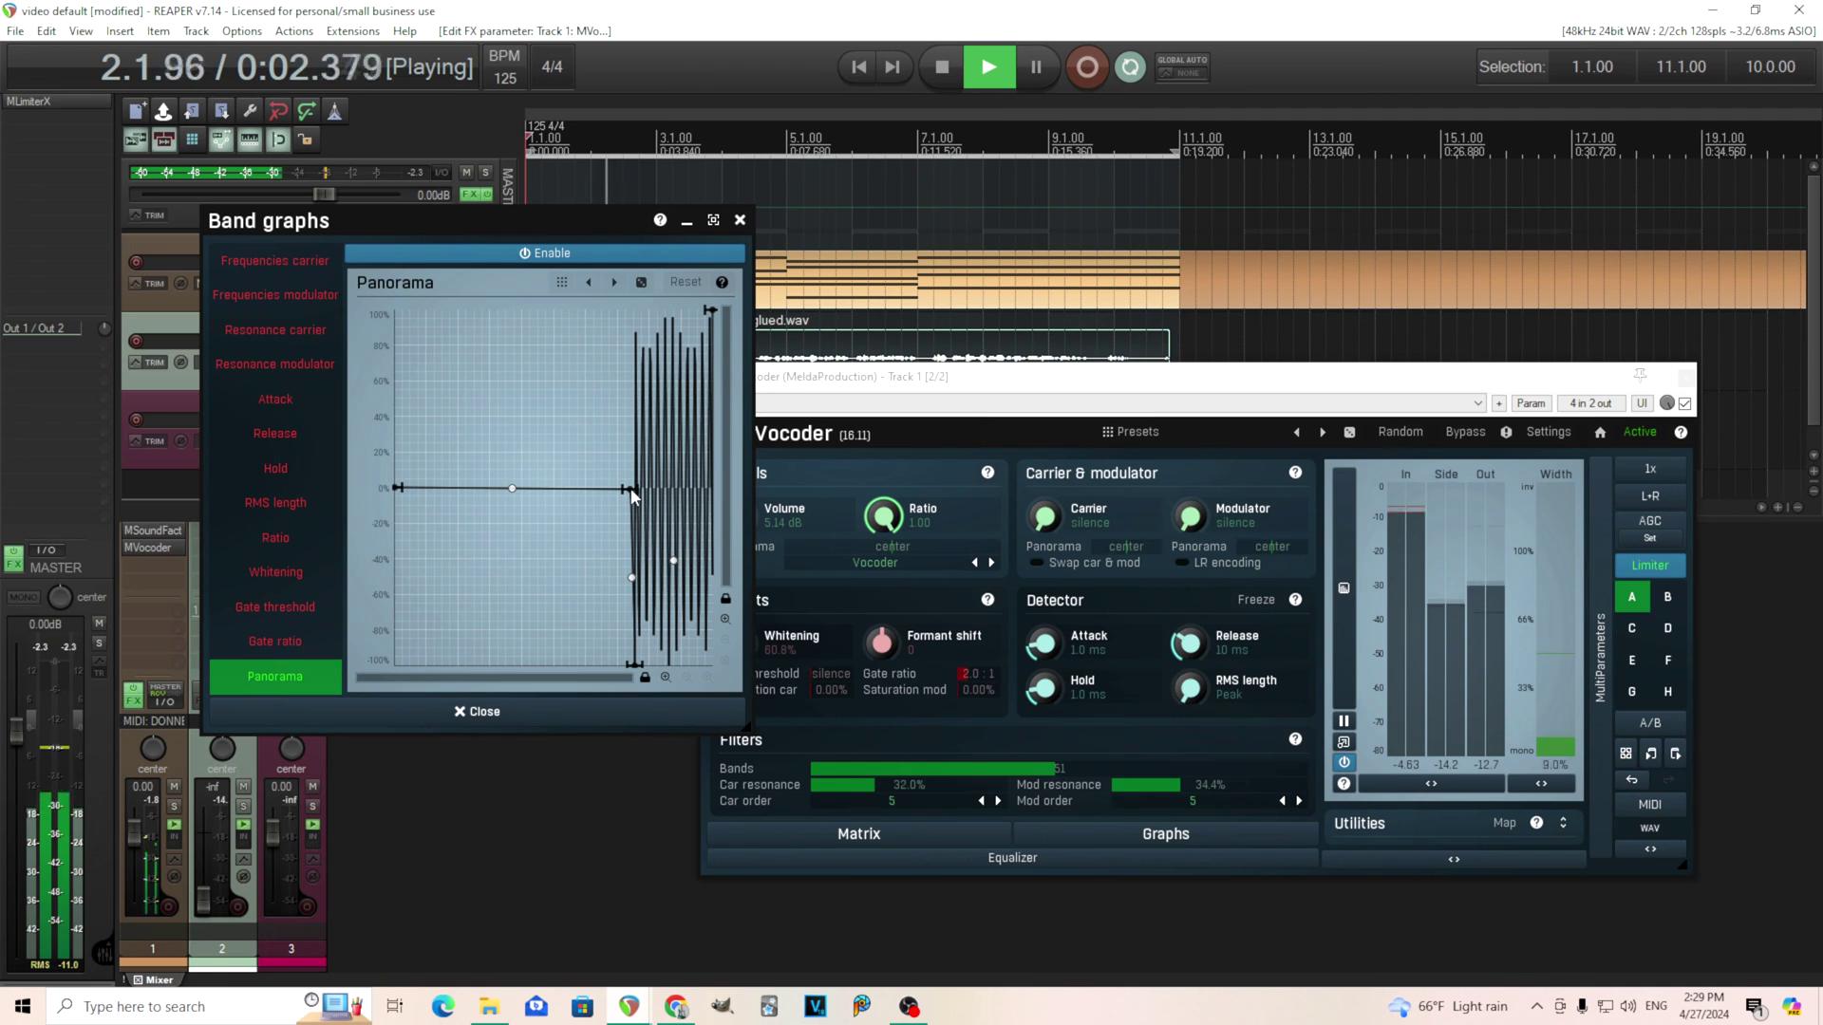
{"action": "left_click_drag", "start_coordinate": [627, 489], "coordinate": [588, 667]}
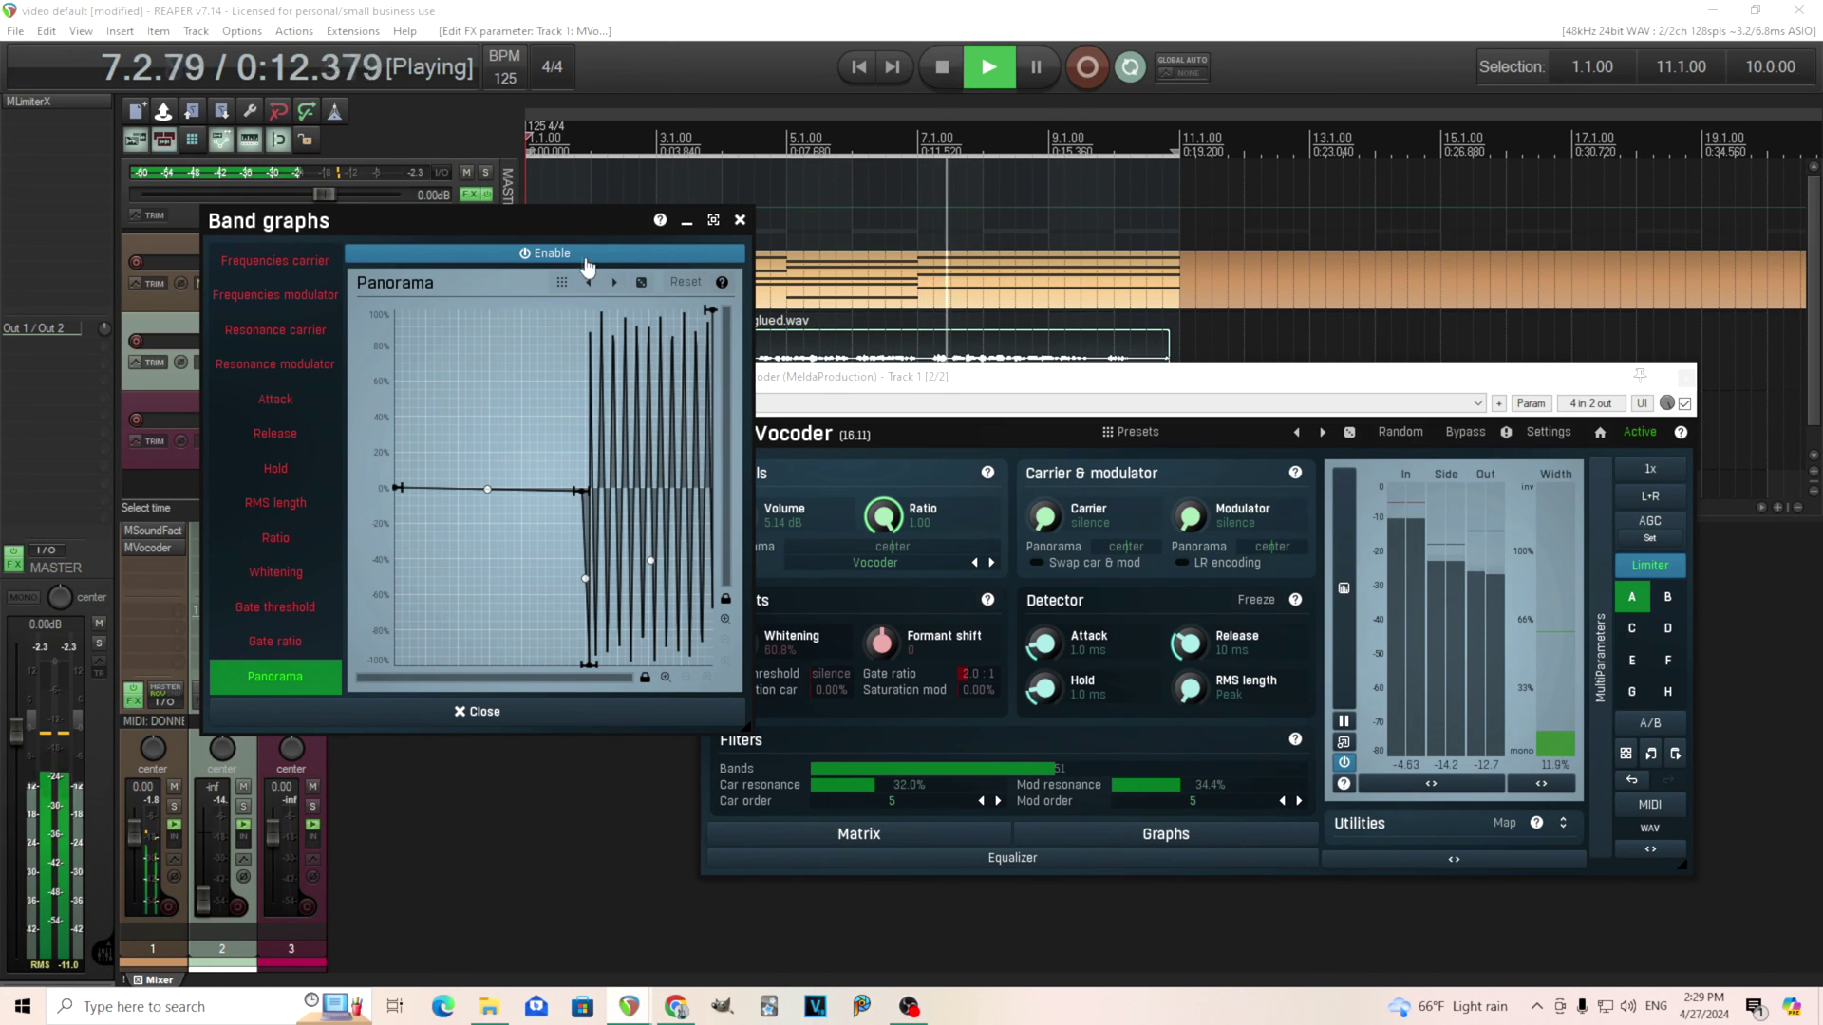
{"action": "left_click", "coordinate": [581, 260]}
{"action": "left_click", "coordinate": [580, 257]}
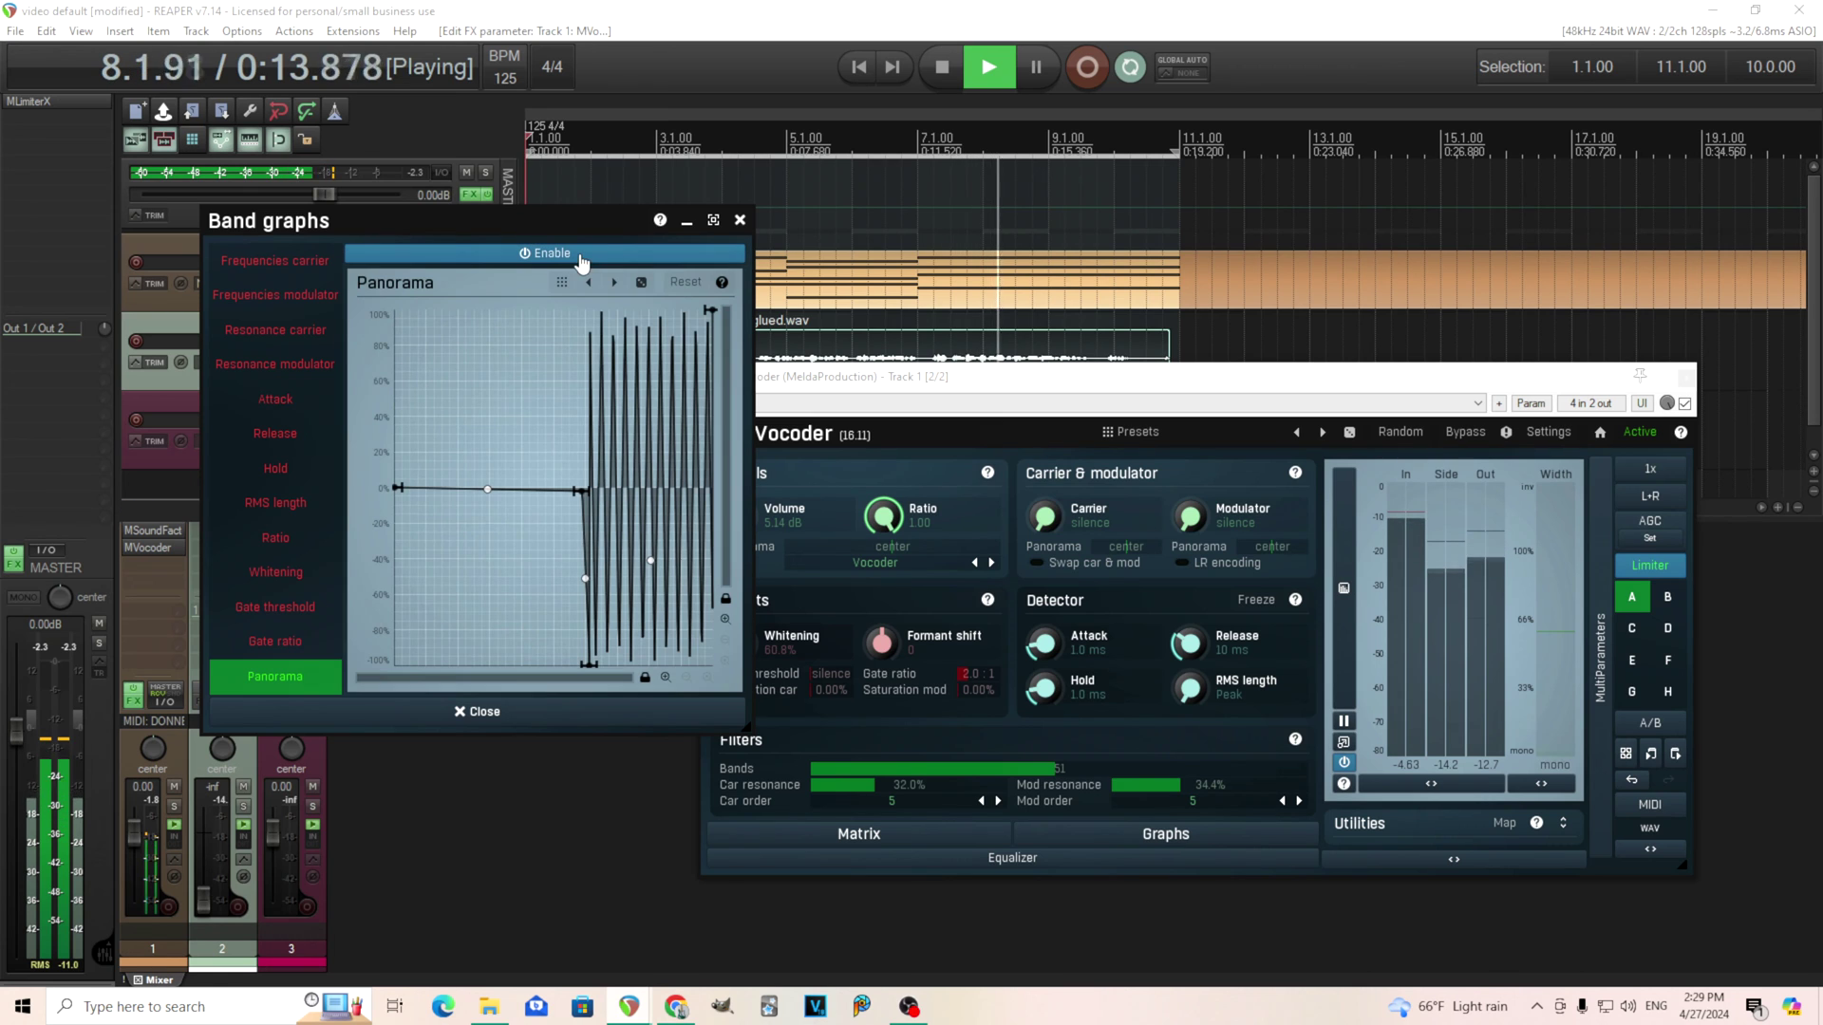
{"action": "left_click", "coordinate": [941, 69]}
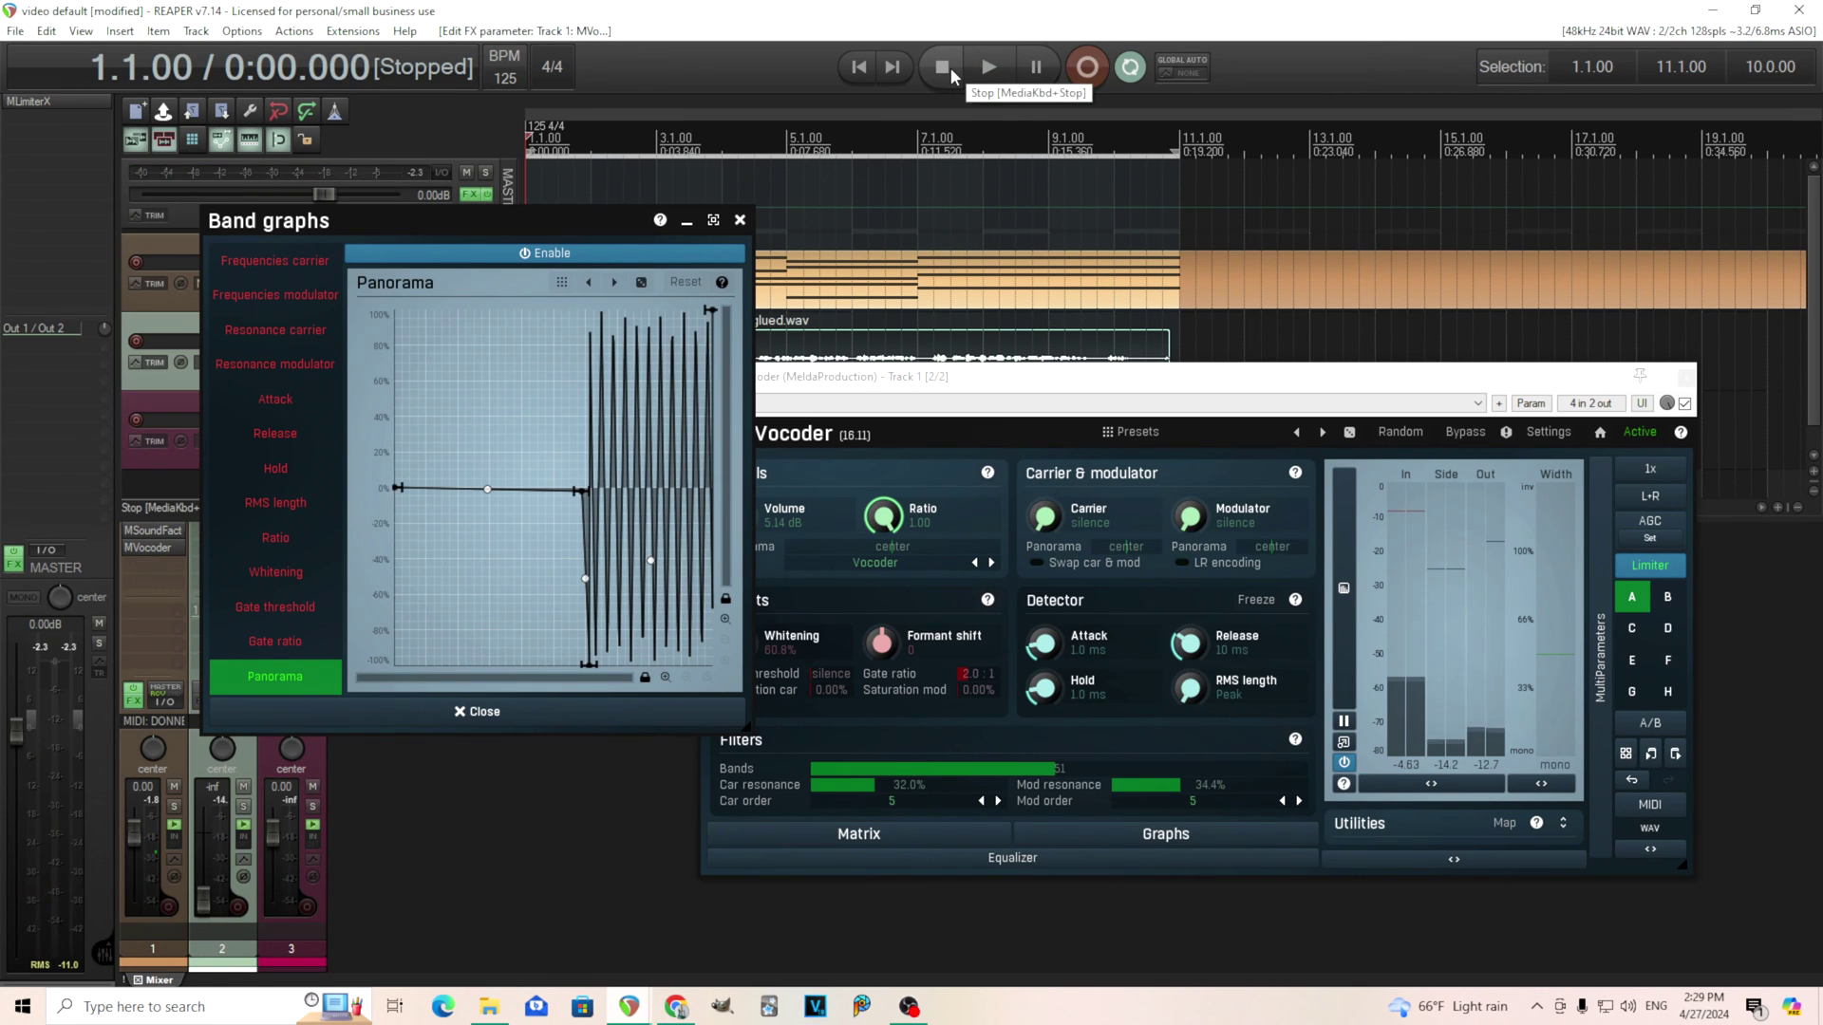
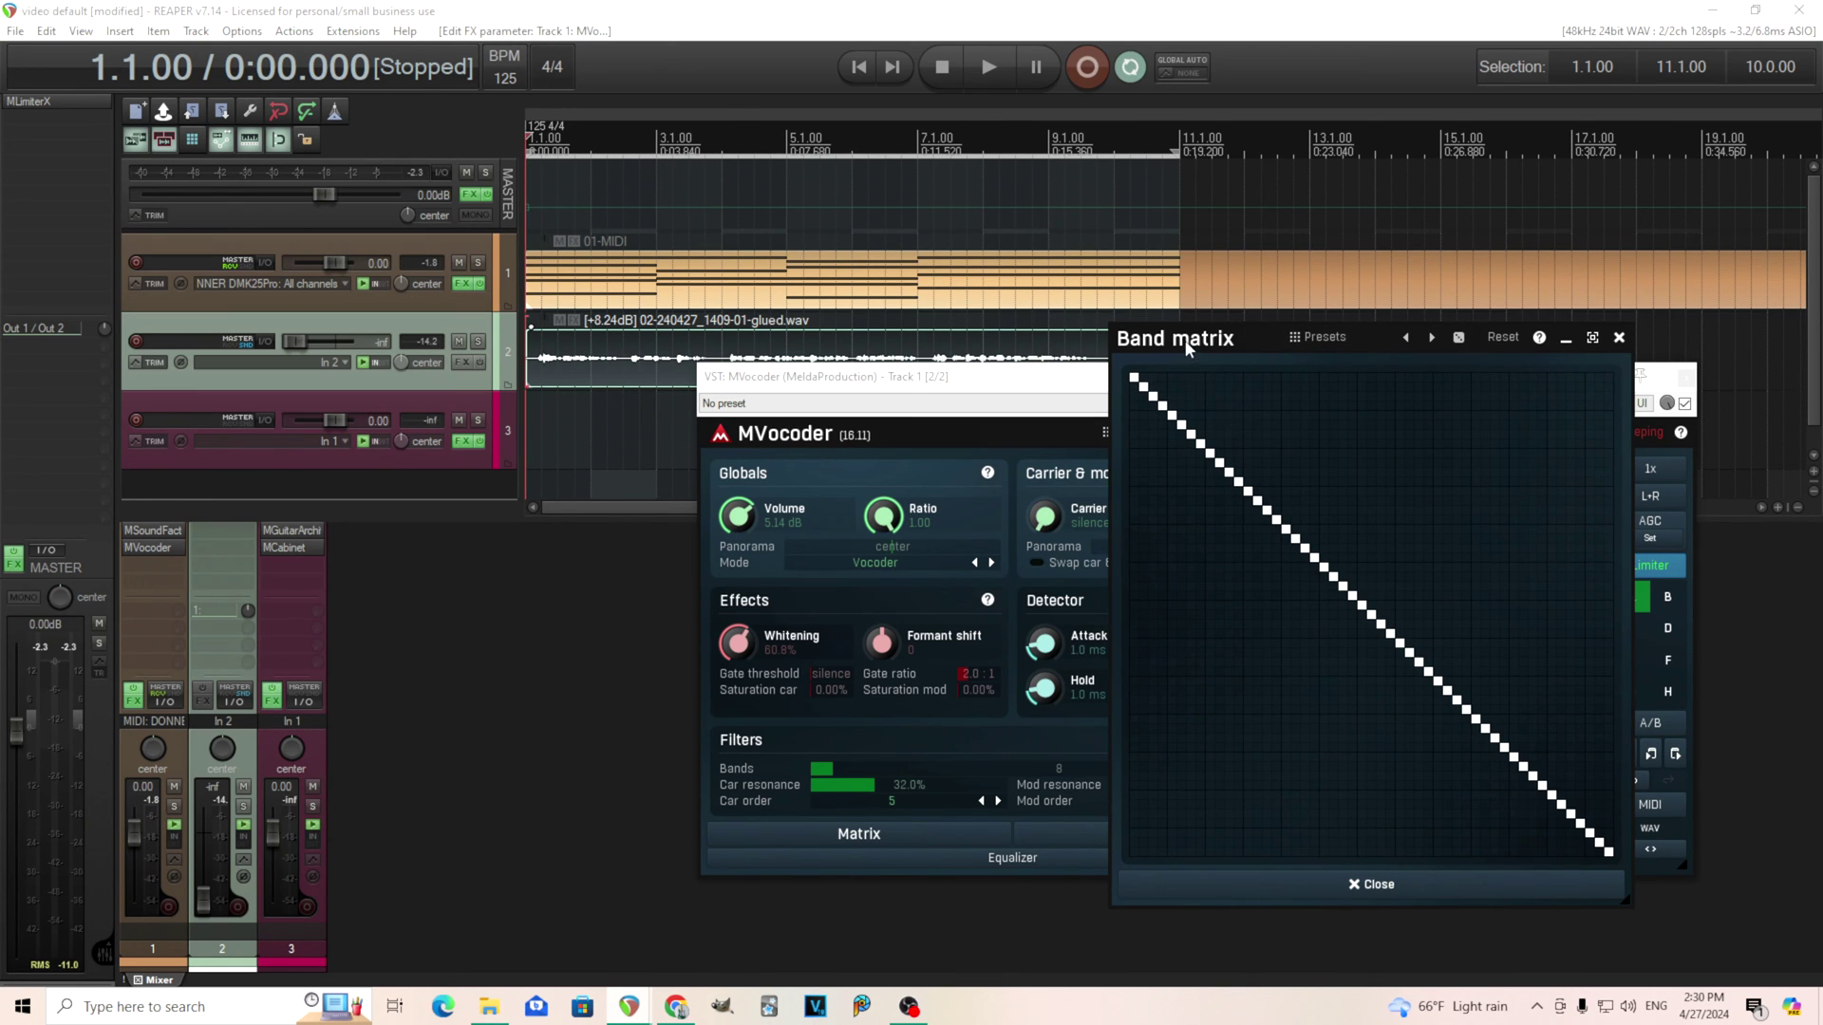
- Audition the vocoder with Bands set to 32, reopen the band matrix and stop playback
{"action": "left_click_drag", "start_coordinate": [1184, 340], "coordinate": [1386, 322]}
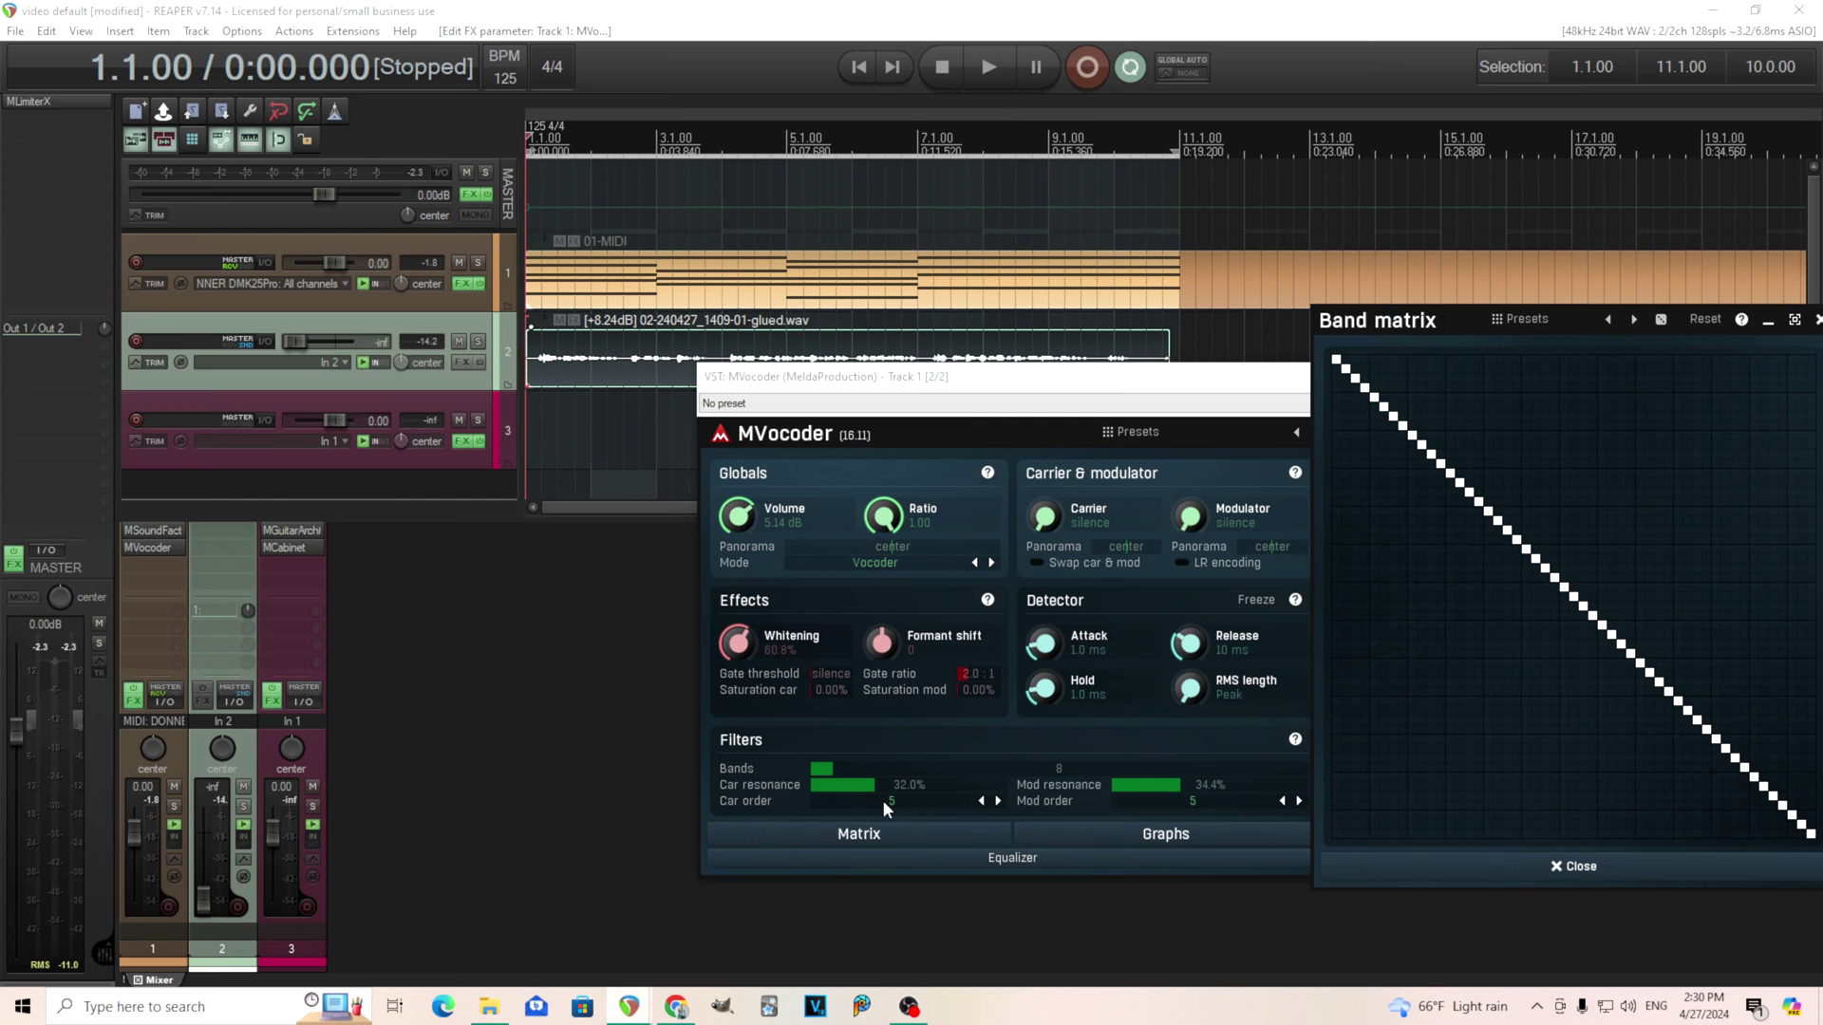
{"action": "left_click_drag", "start_coordinate": [1377, 324], "coordinate": [1175, 279]}
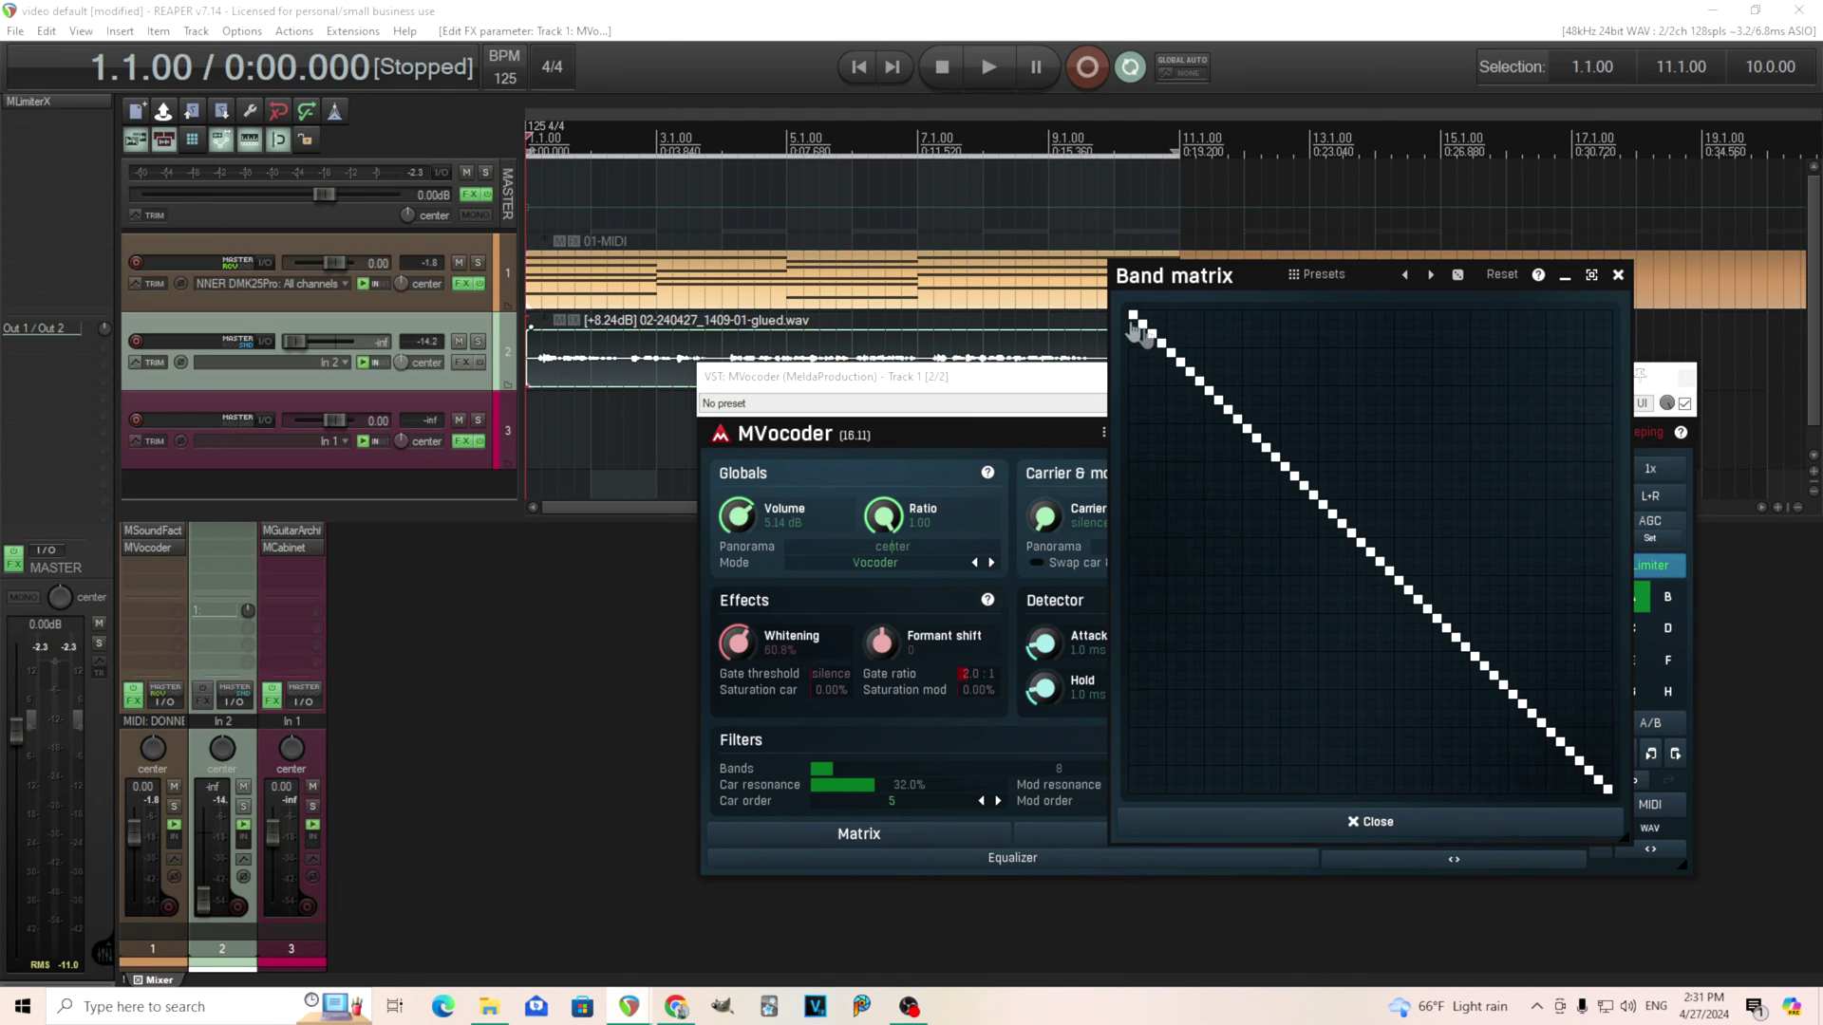
{"action": "left_click", "coordinate": [973, 73]}
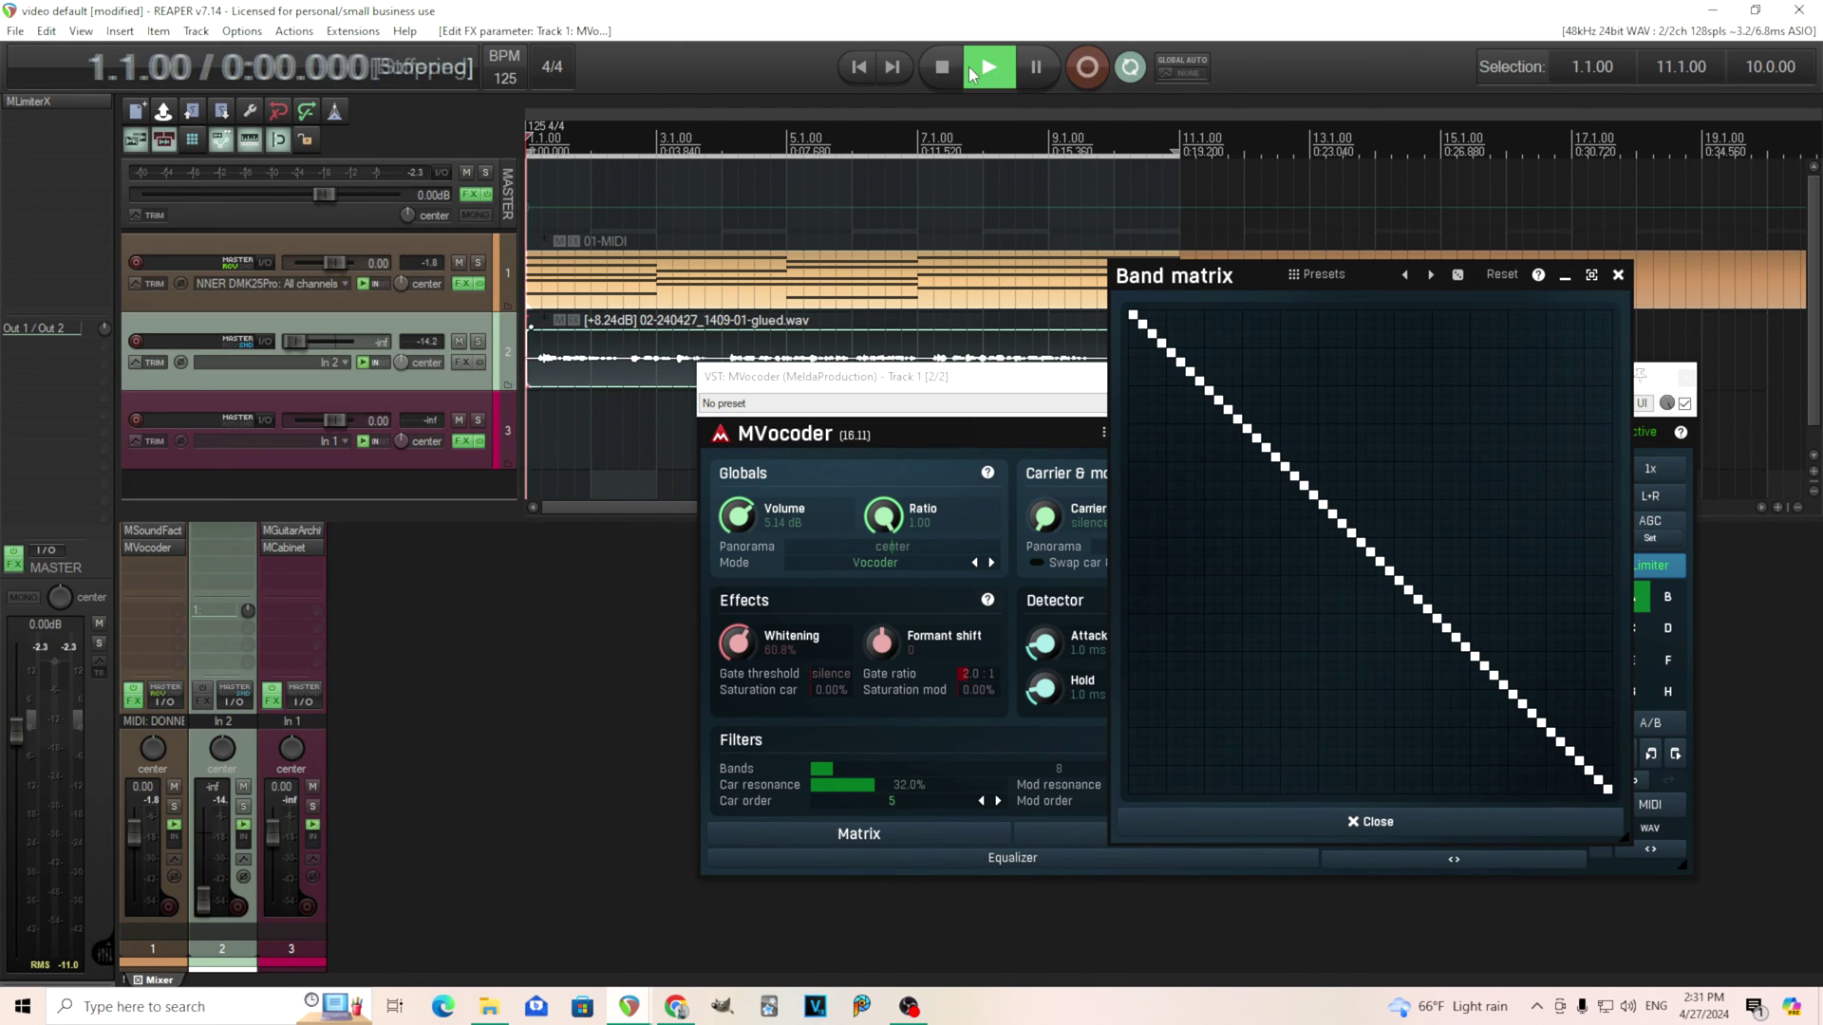
{"action": "left_click", "coordinate": [956, 767]}
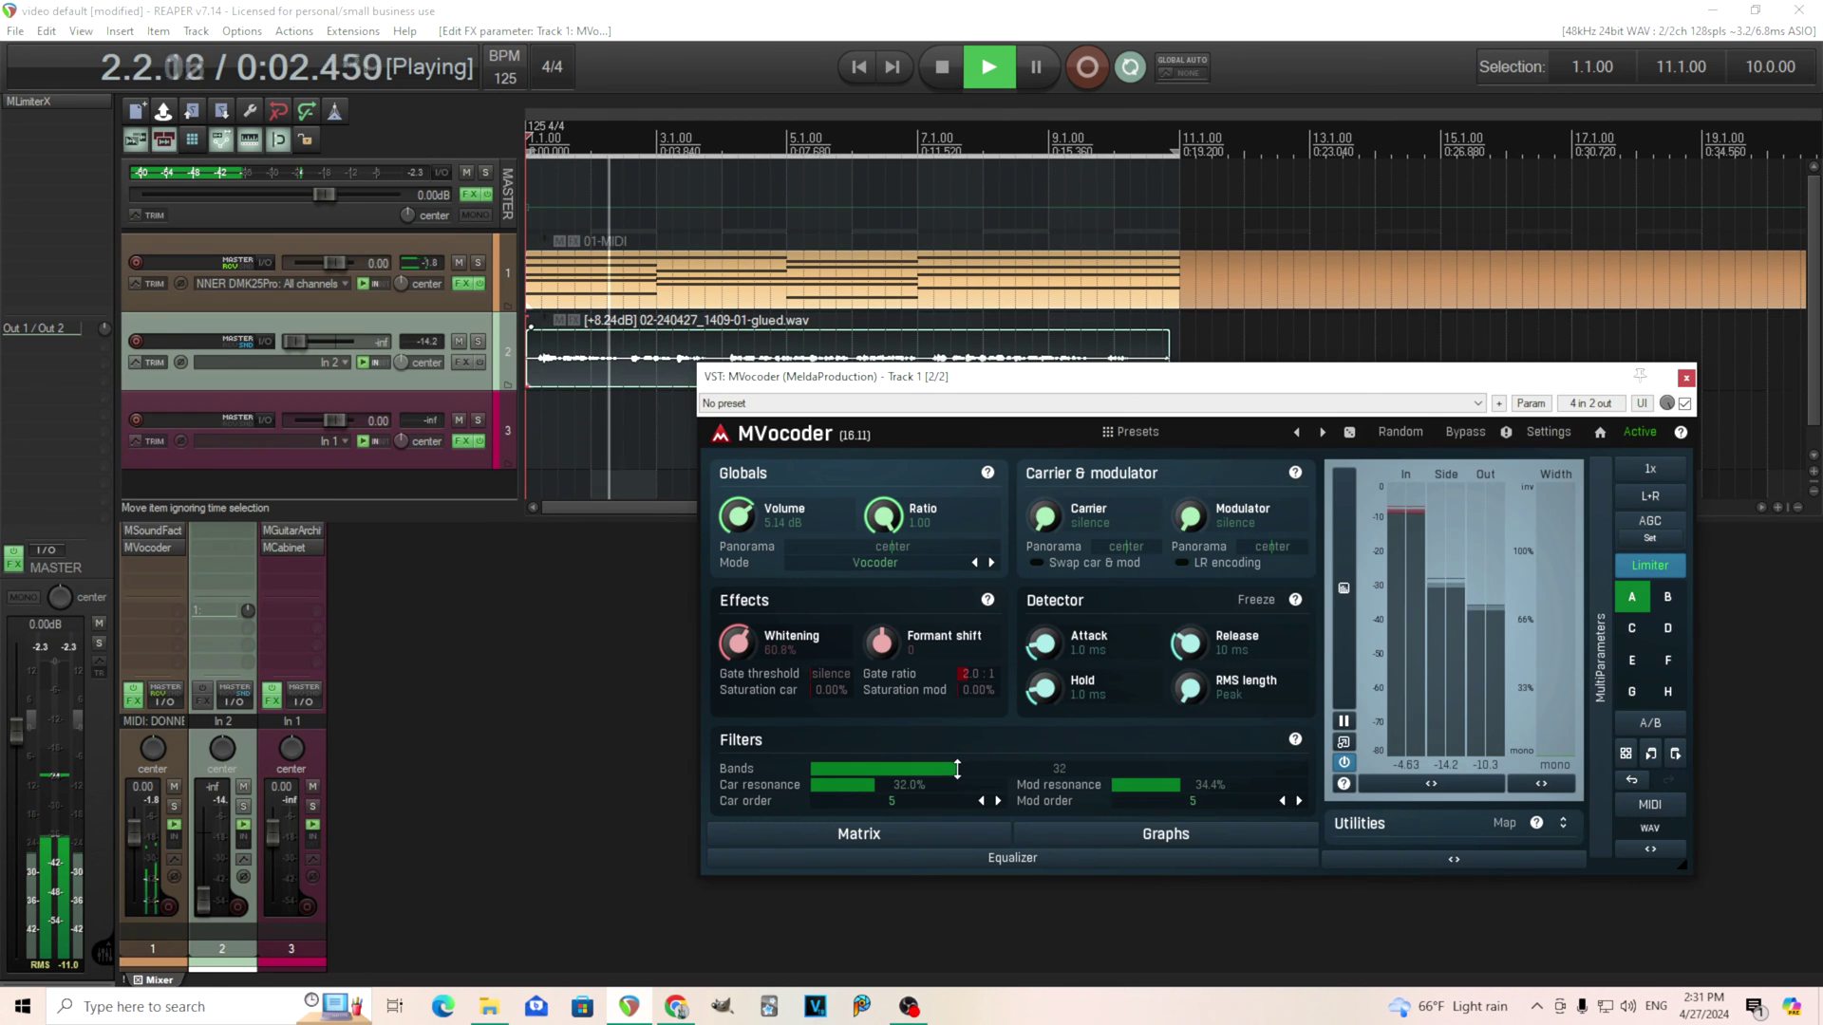
{"action": "left_click", "coordinate": [945, 839]}
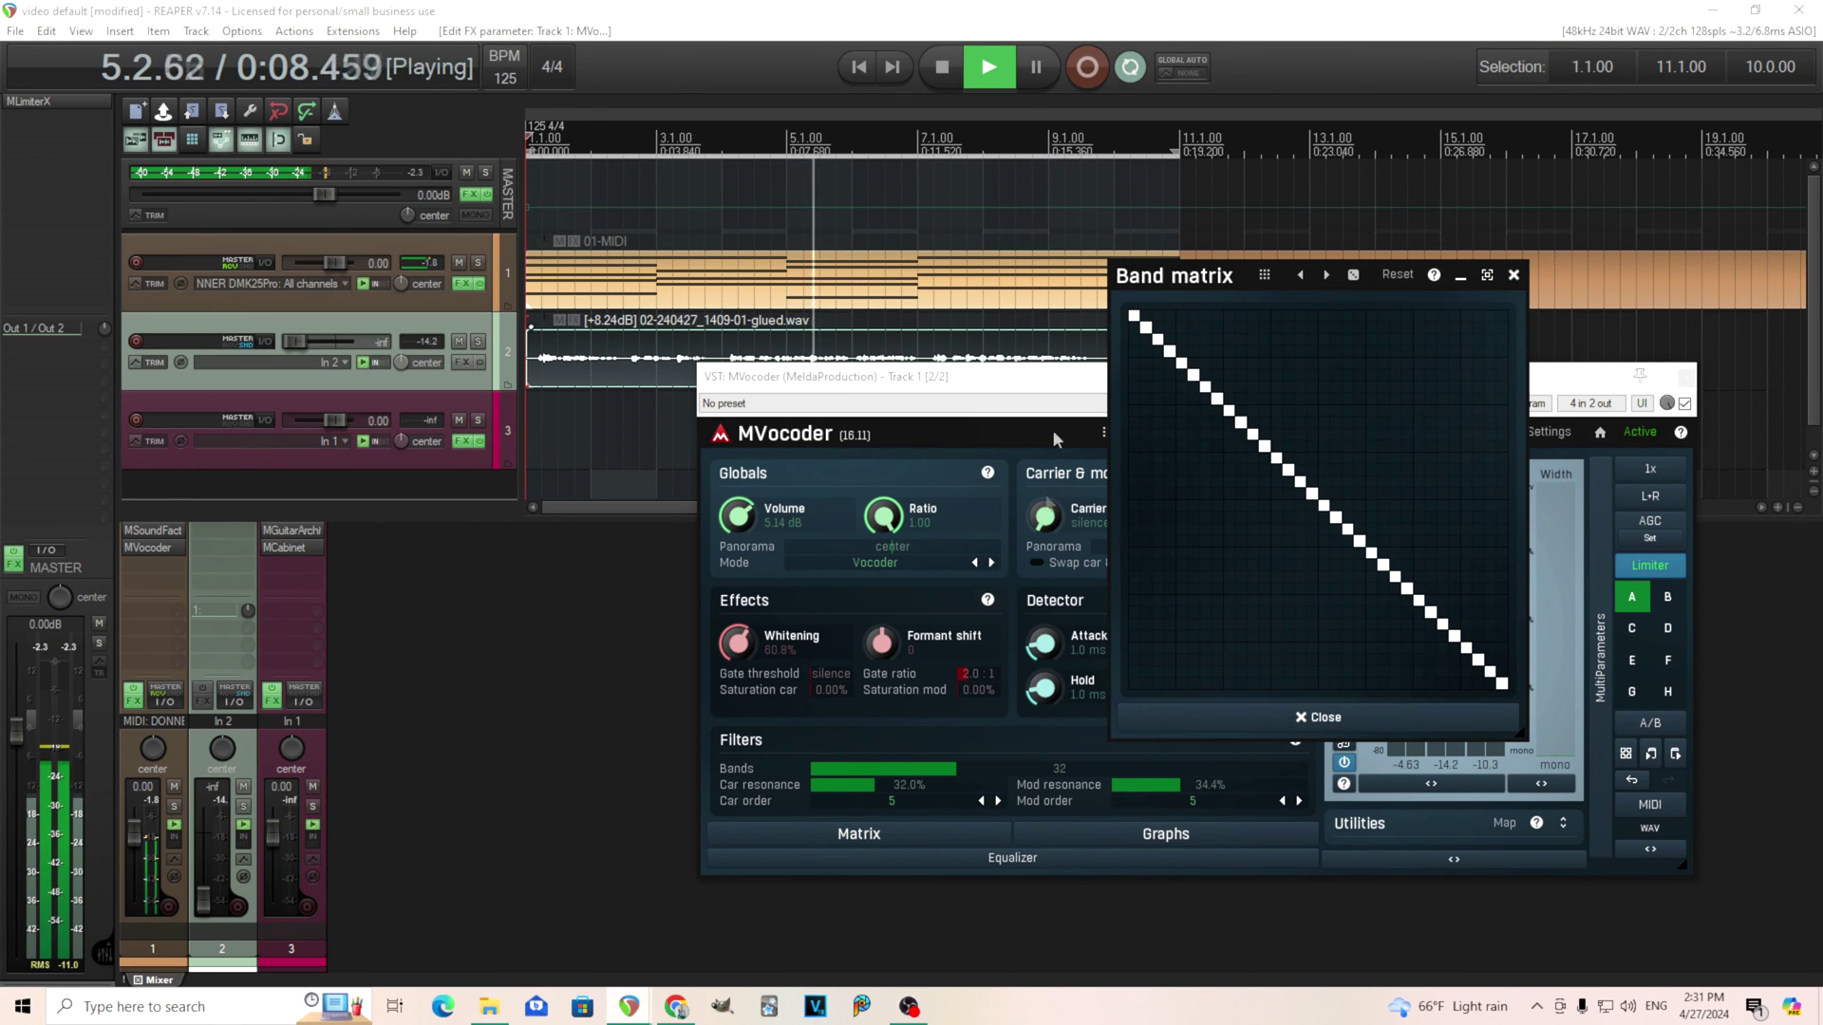
{"action": "left_click", "coordinate": [943, 66]}
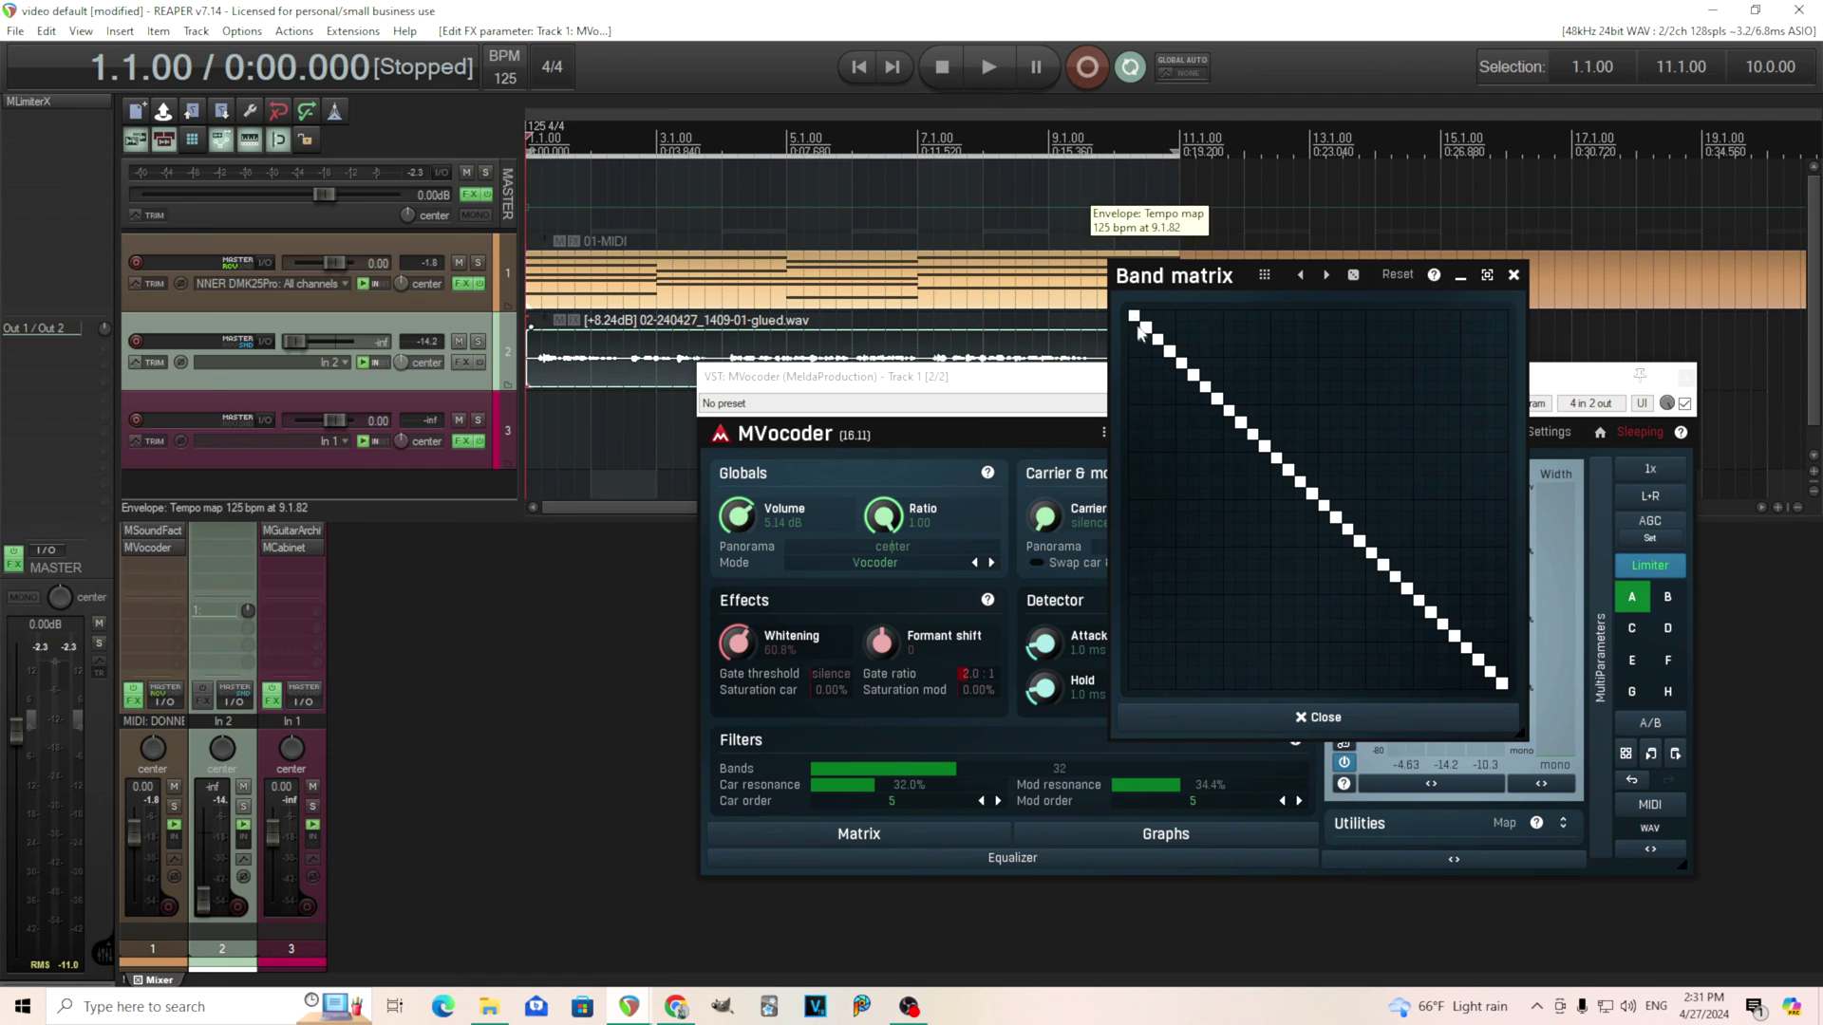
- Clear the band matrix with the Empty preset and draw a reversed diagonal from the lower-left to the upper-right corner
{"action": "left_click", "coordinate": [1264, 276]}
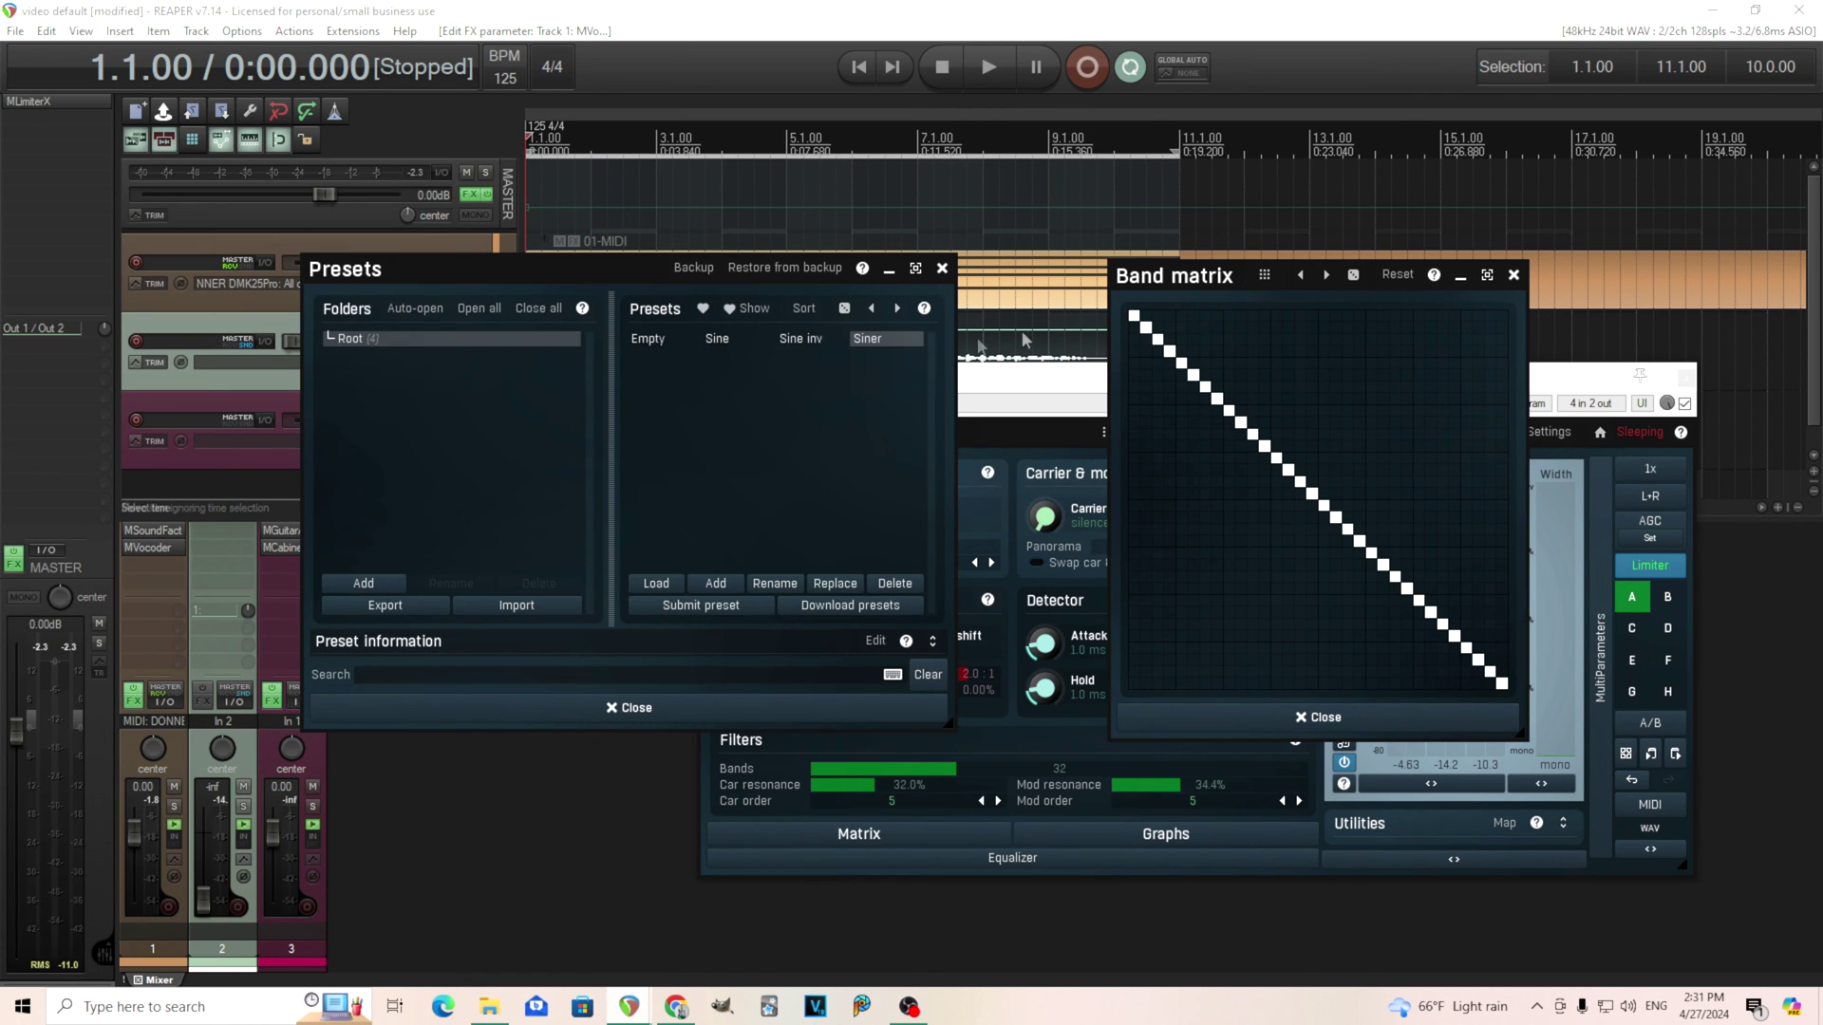
{"action": "left_click", "coordinate": [759, 705]}
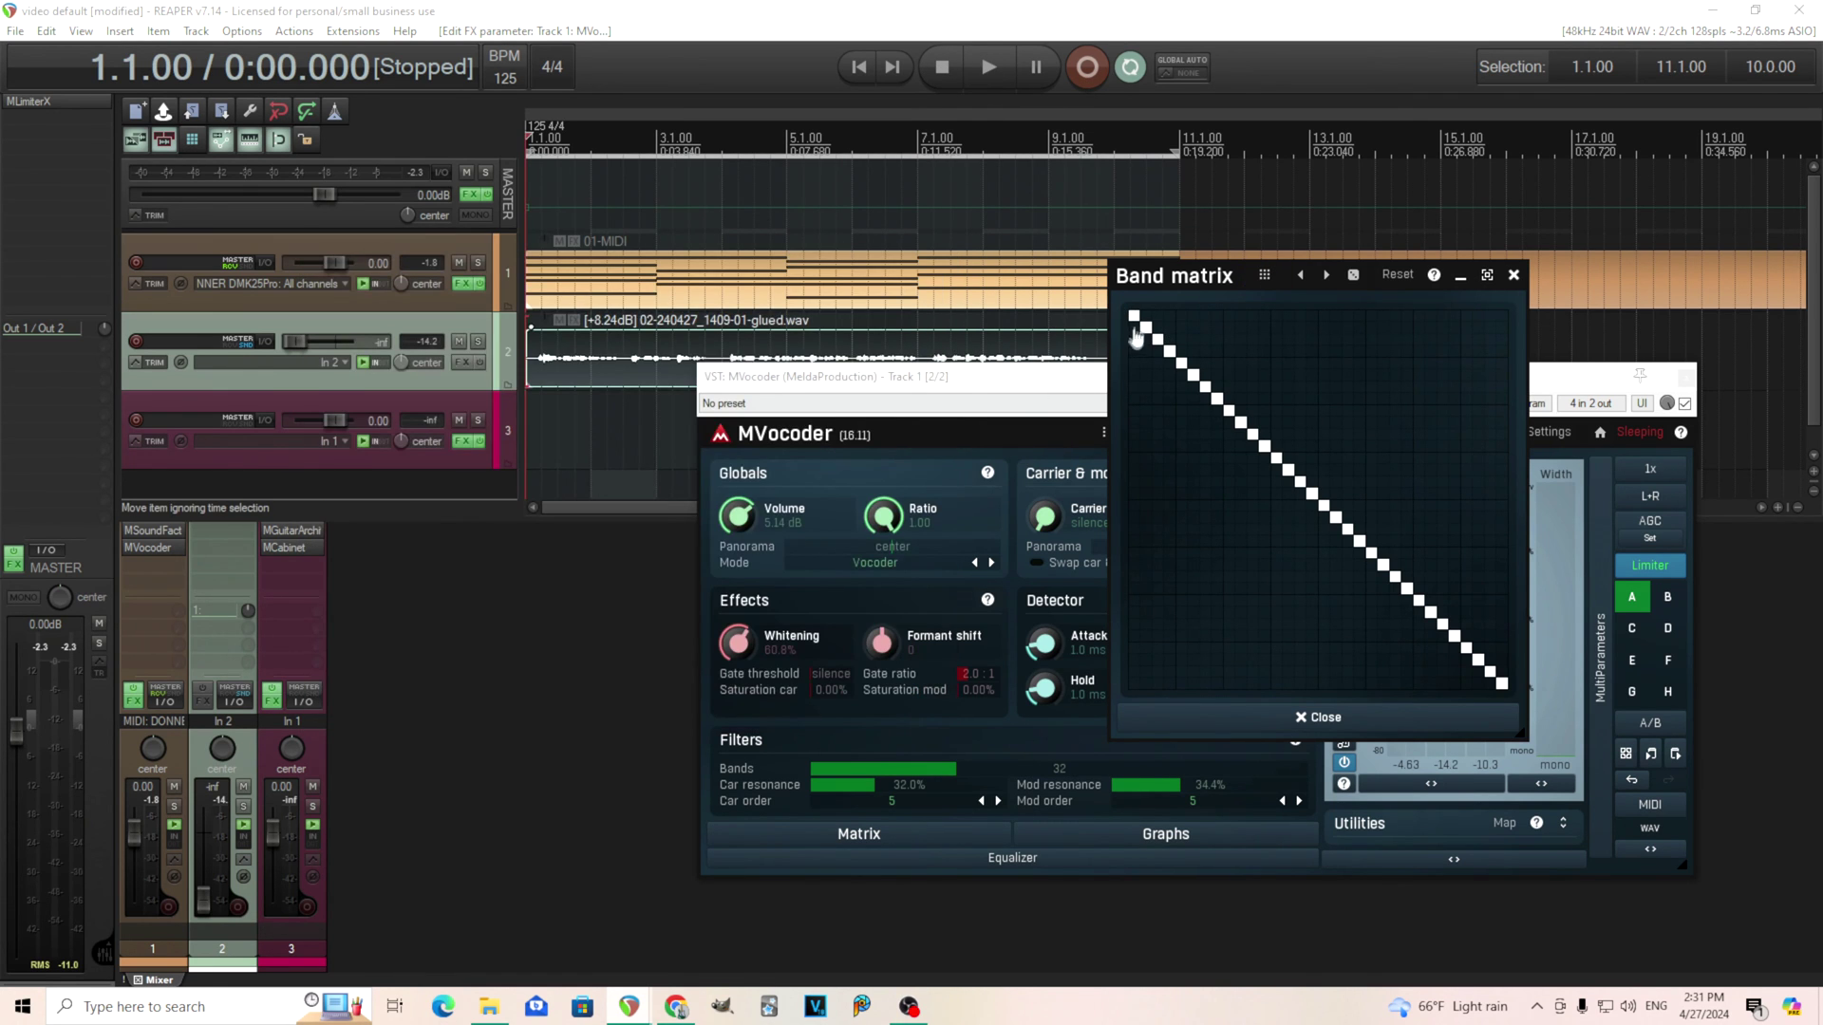
{"action": "left_click", "coordinate": [1264, 275]}
{"action": "left_click", "coordinate": [646, 340]}
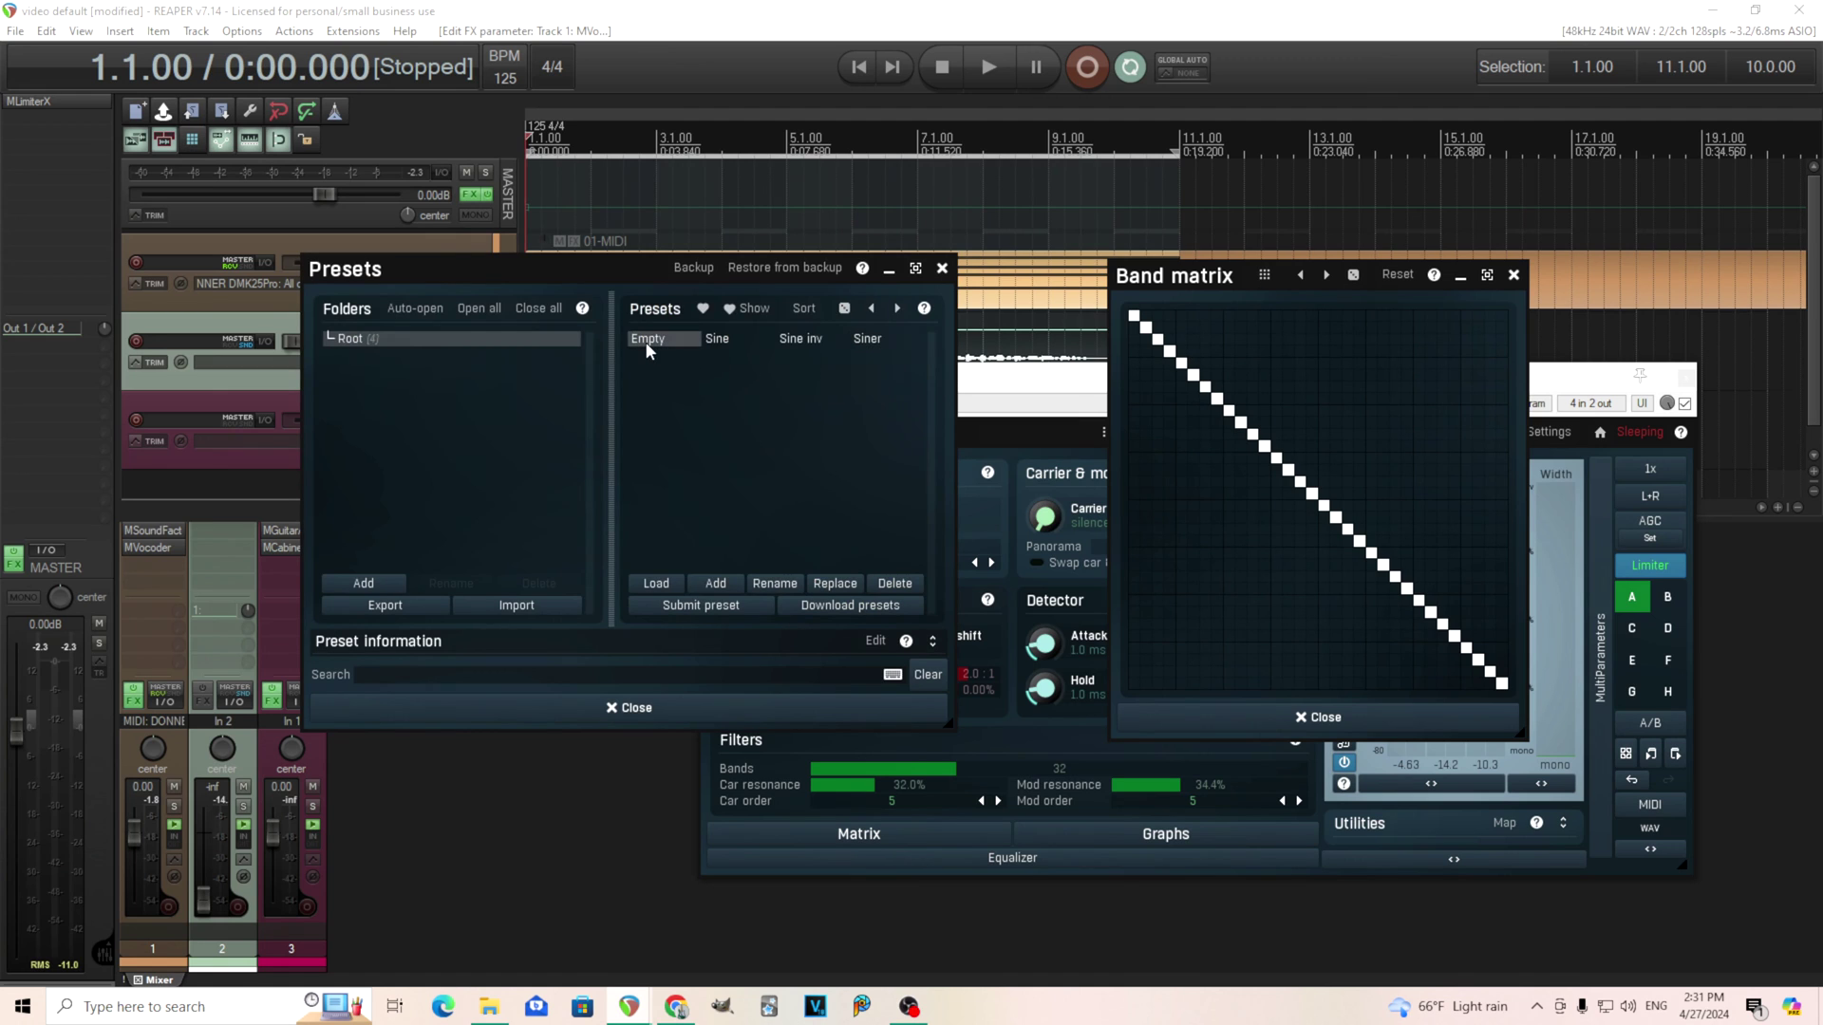
{"action": "left_click", "coordinate": [898, 708]}
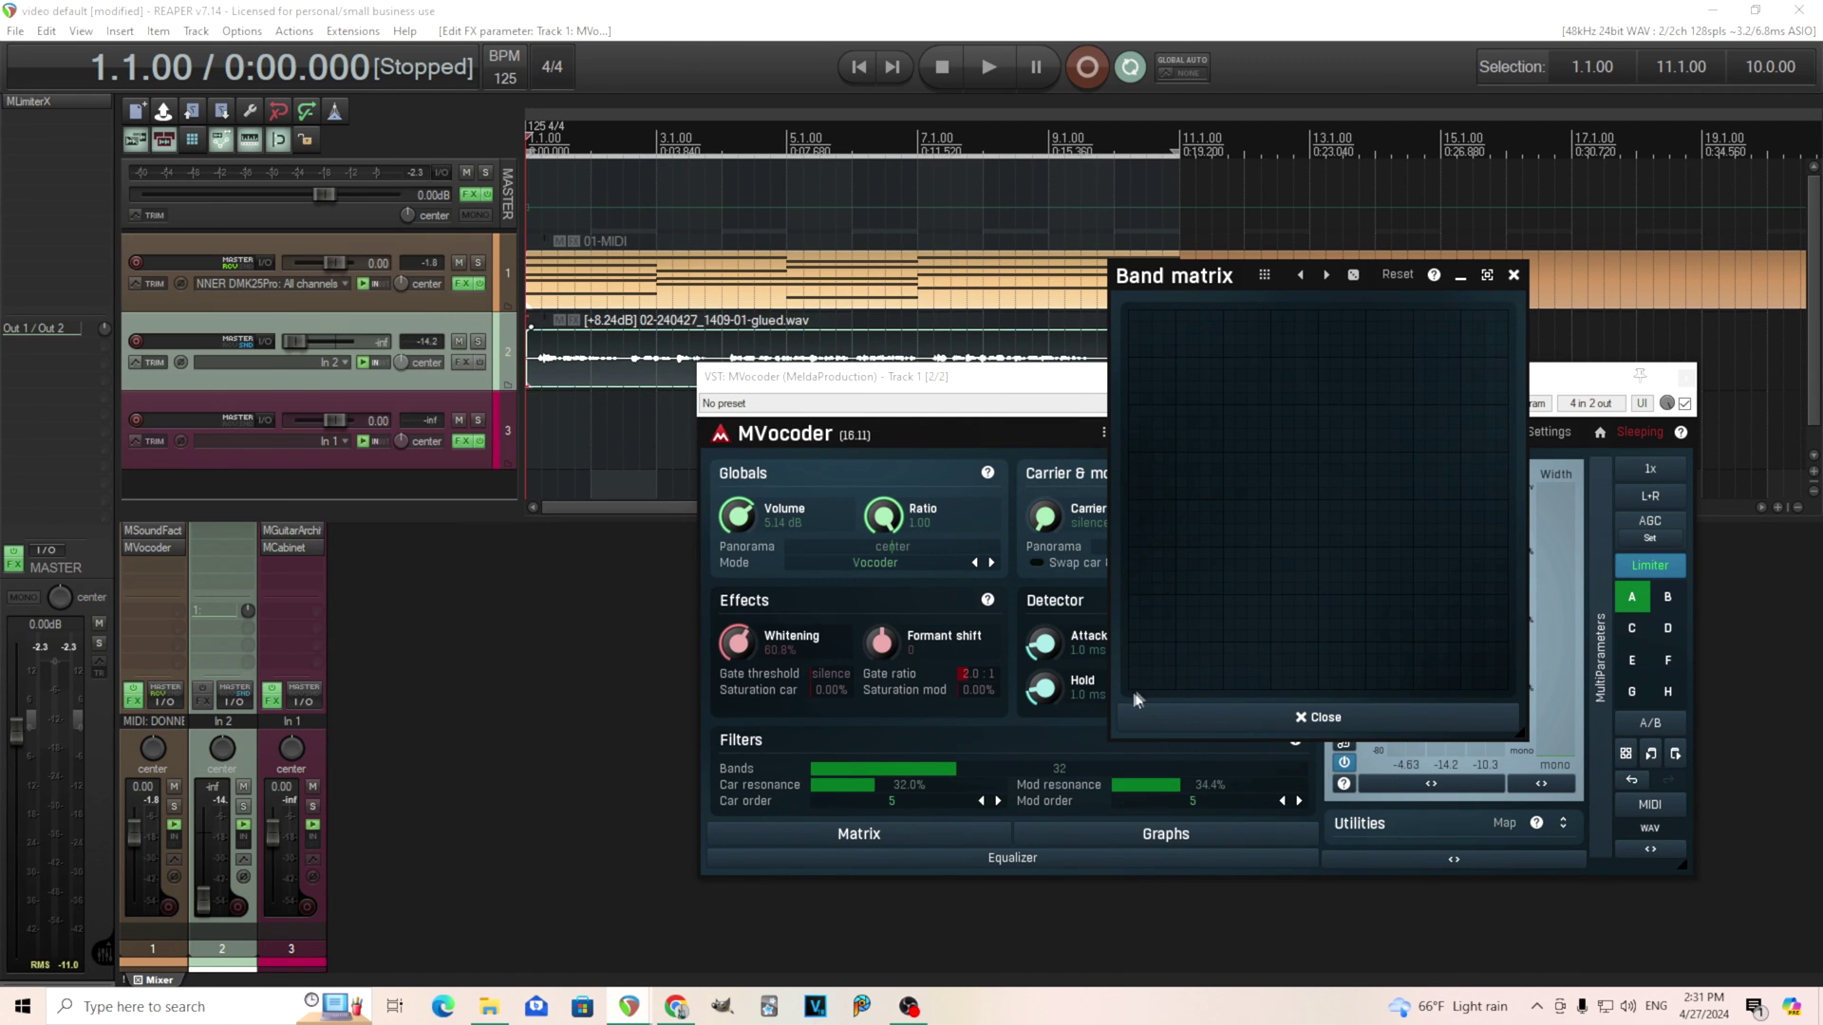
{"action": "left_click_drag", "start_coordinate": [1134, 684], "coordinate": [1503, 317]}
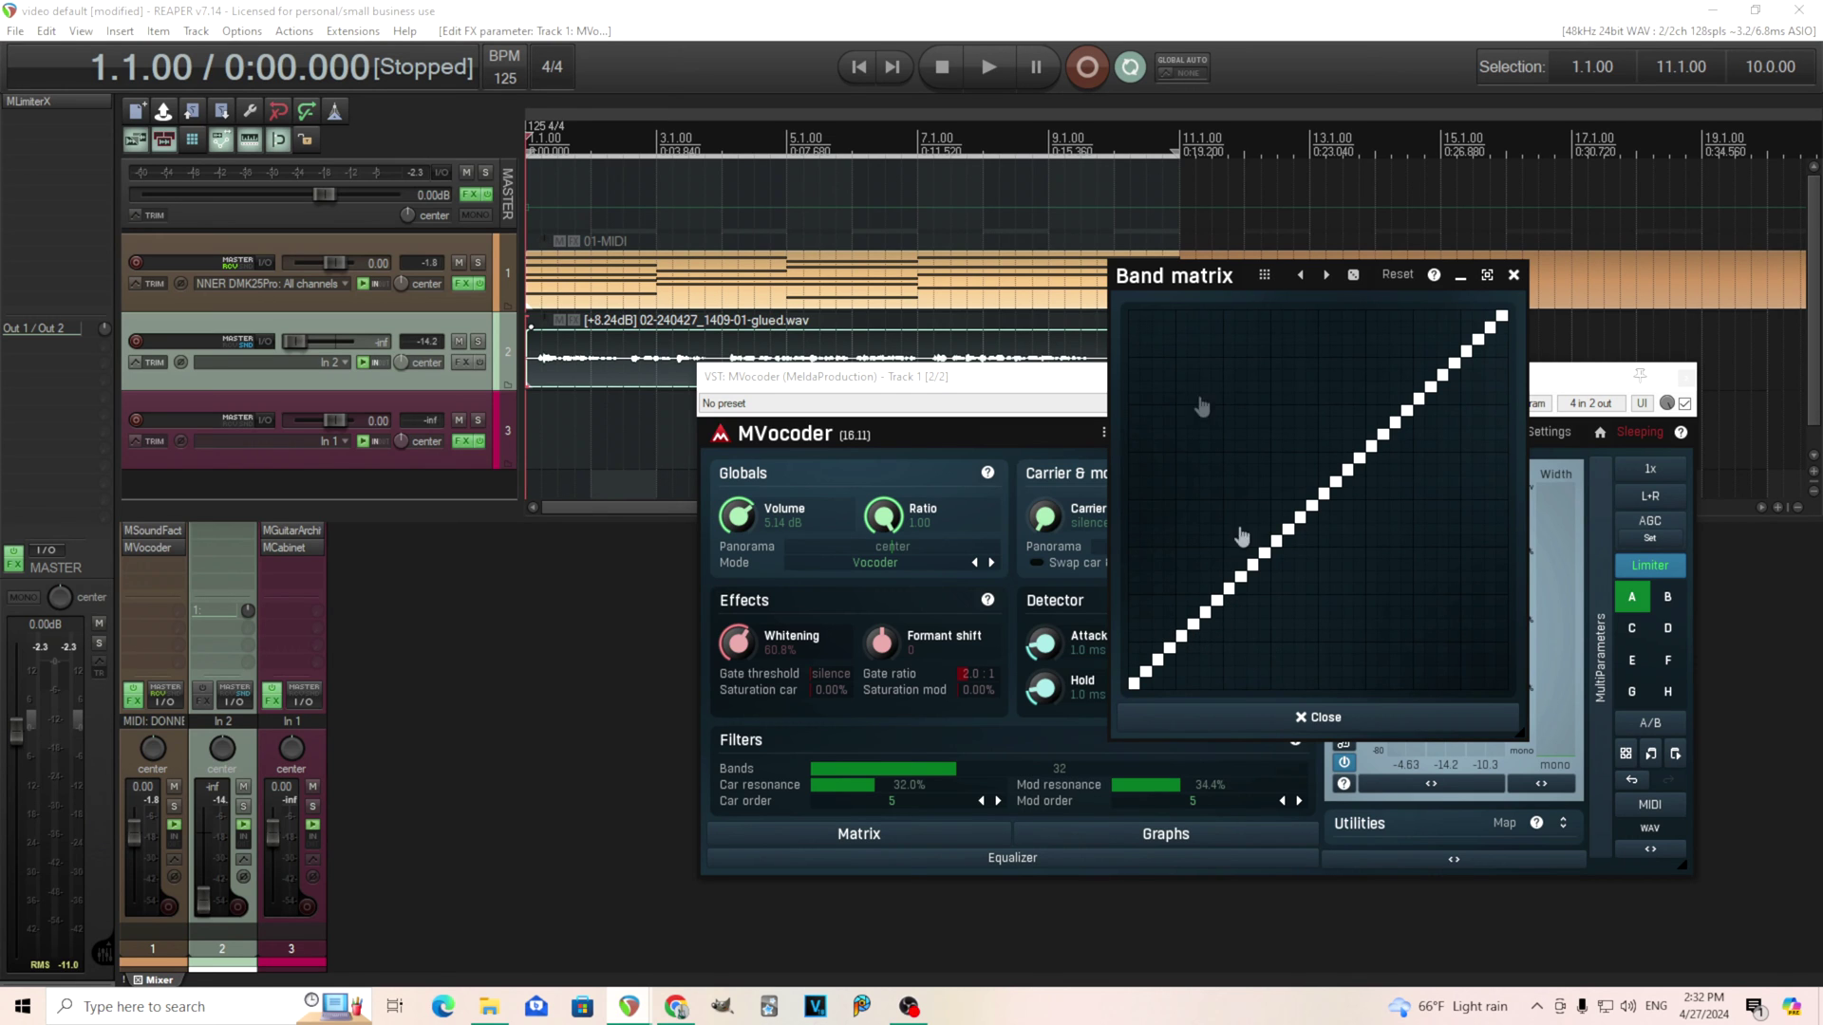
- Audition the reversed band matrix, reset it to the default diagonal and audition again for comparison
{"action": "left_click", "coordinate": [982, 80]}
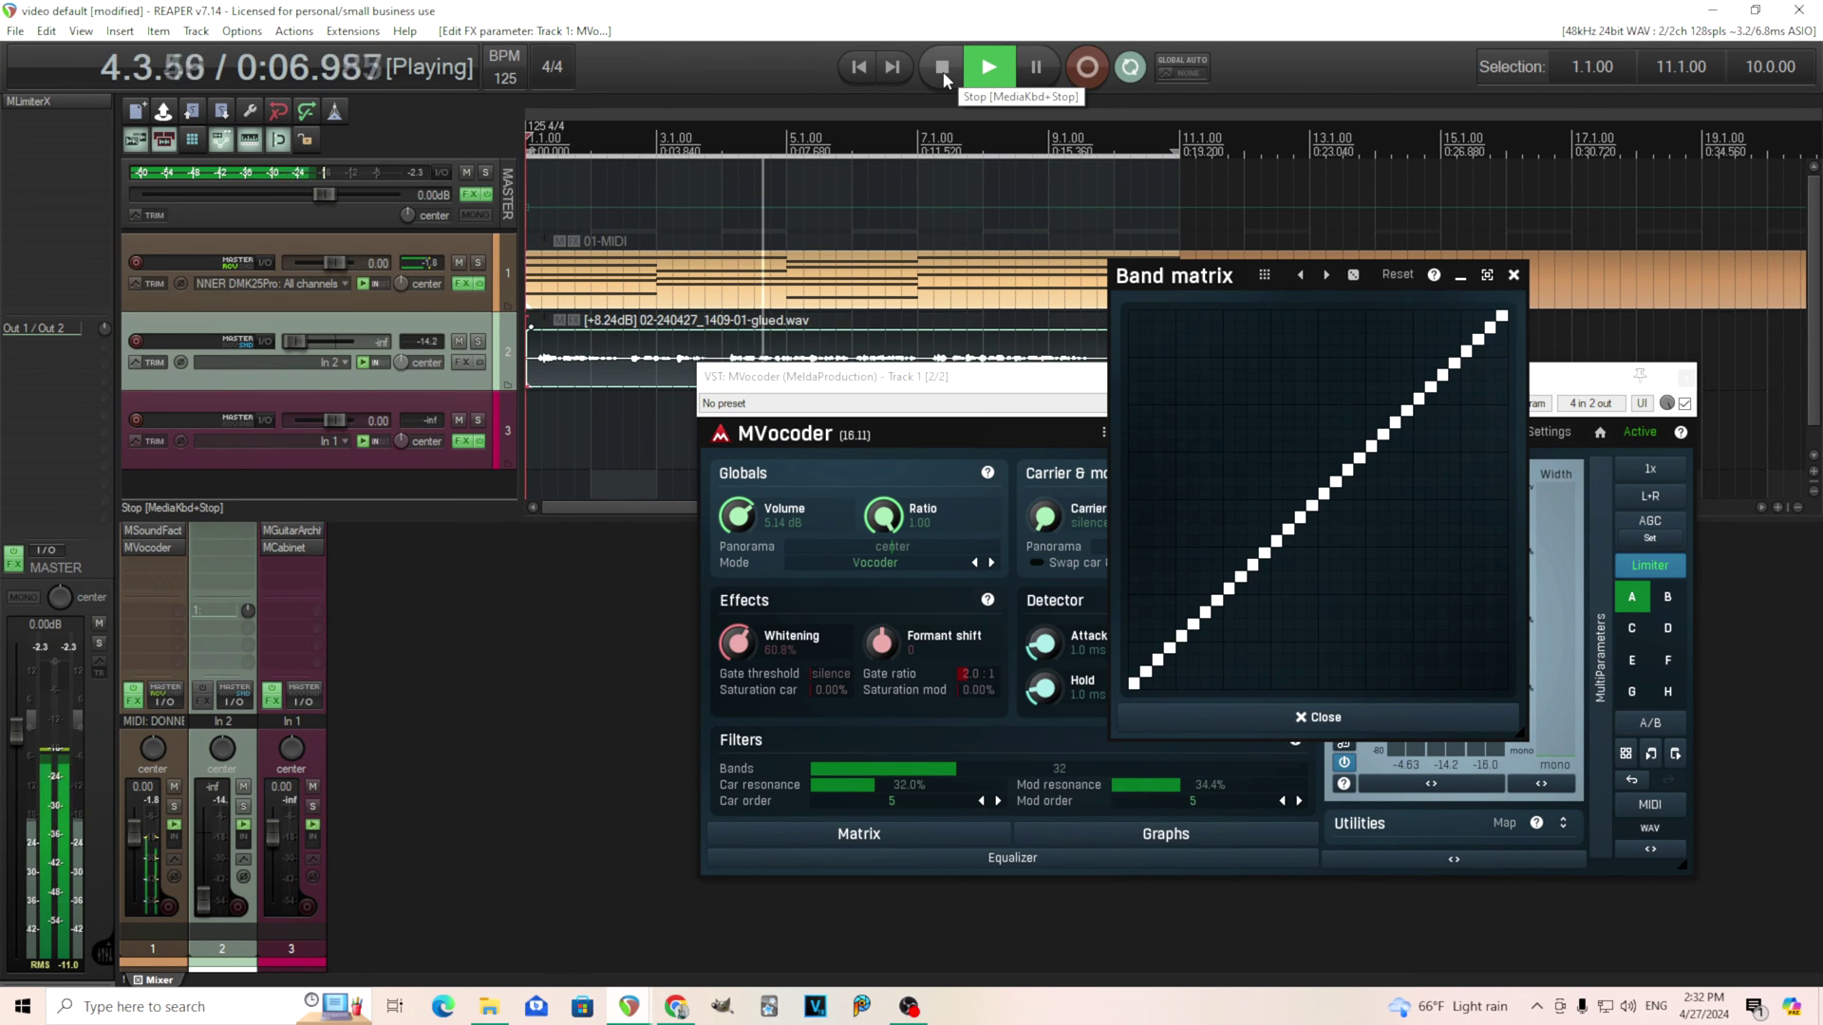
{"action": "left_click", "coordinate": [943, 71]}
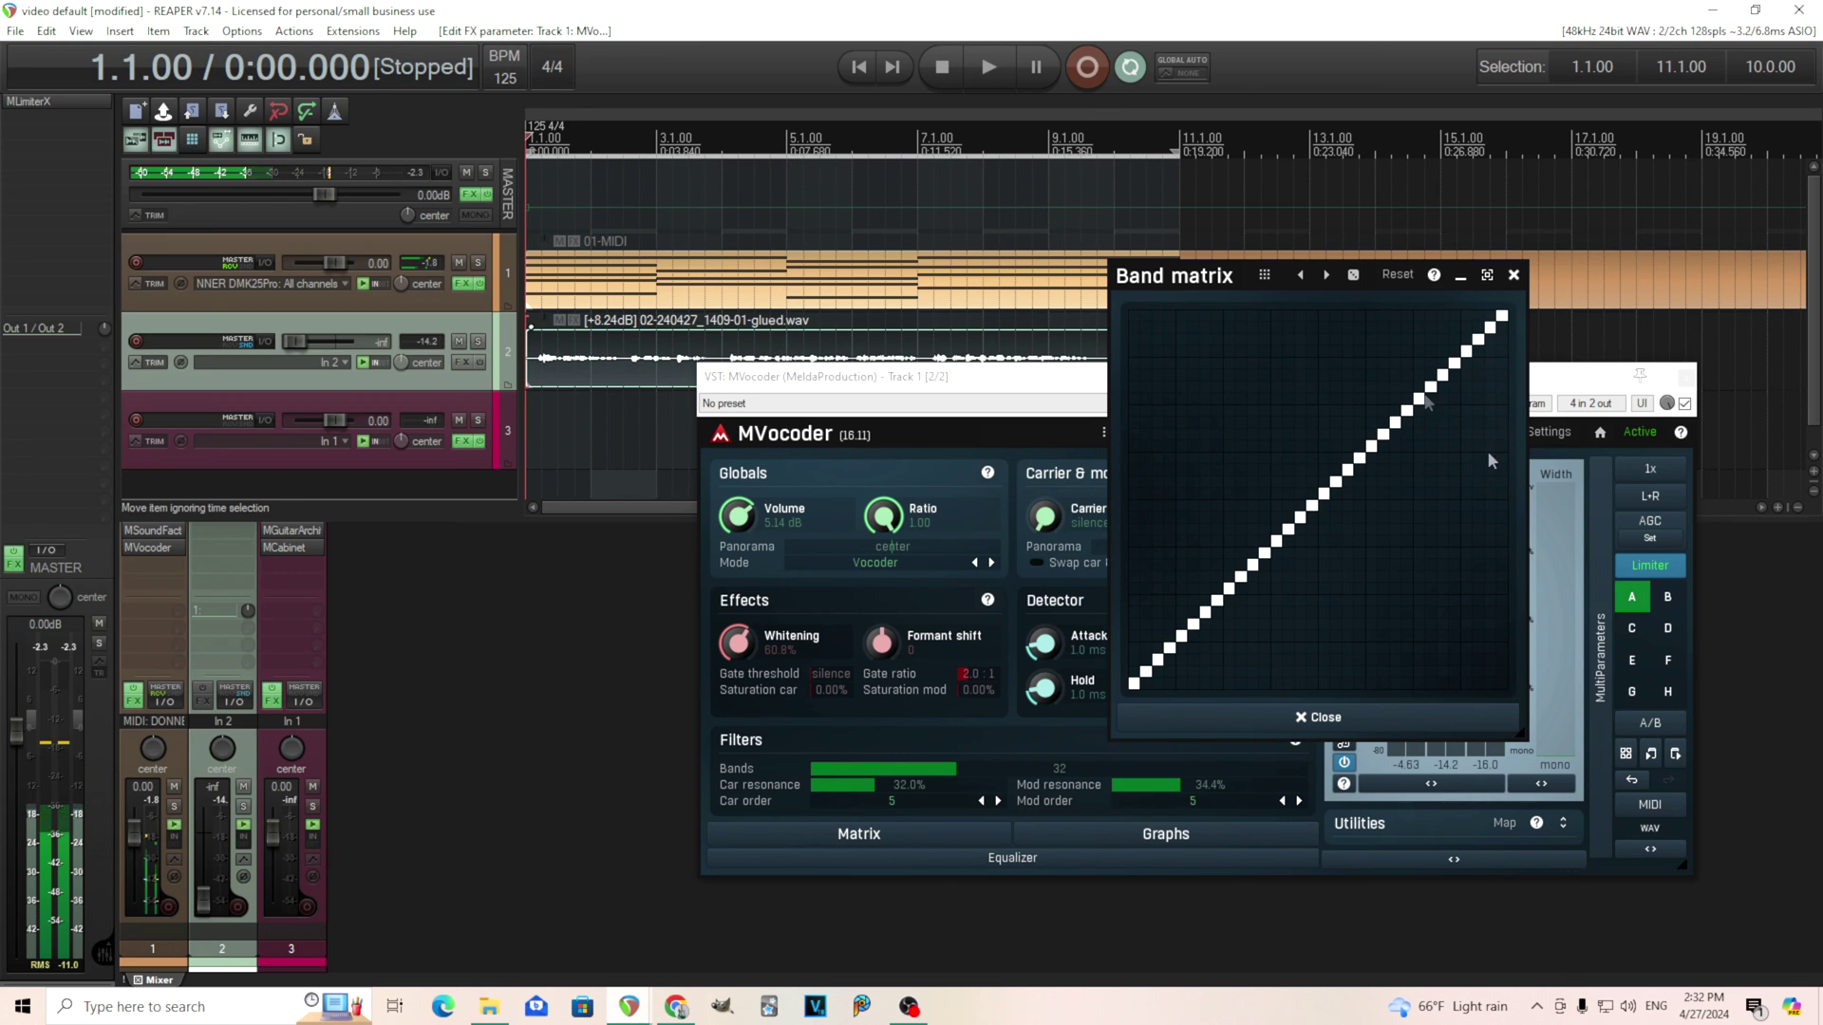
{"action": "left_click", "coordinate": [1397, 276]}
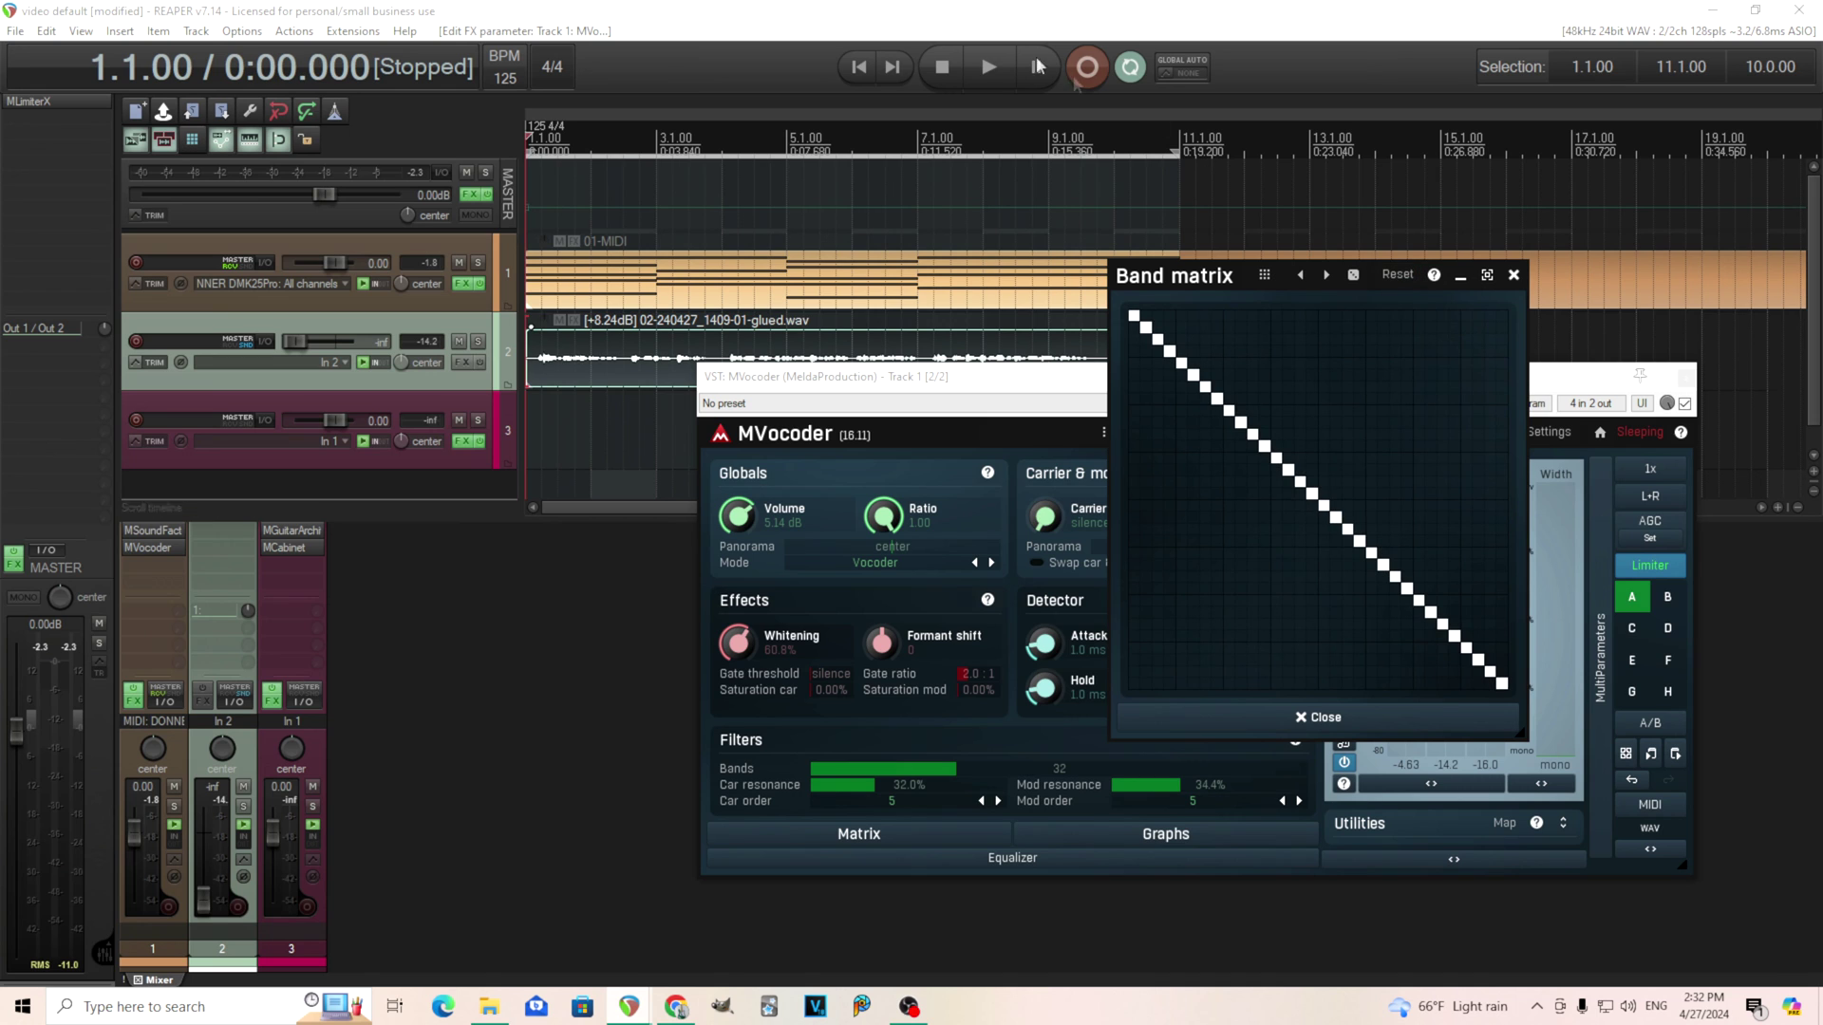
{"action": "left_click", "coordinate": [978, 74]}
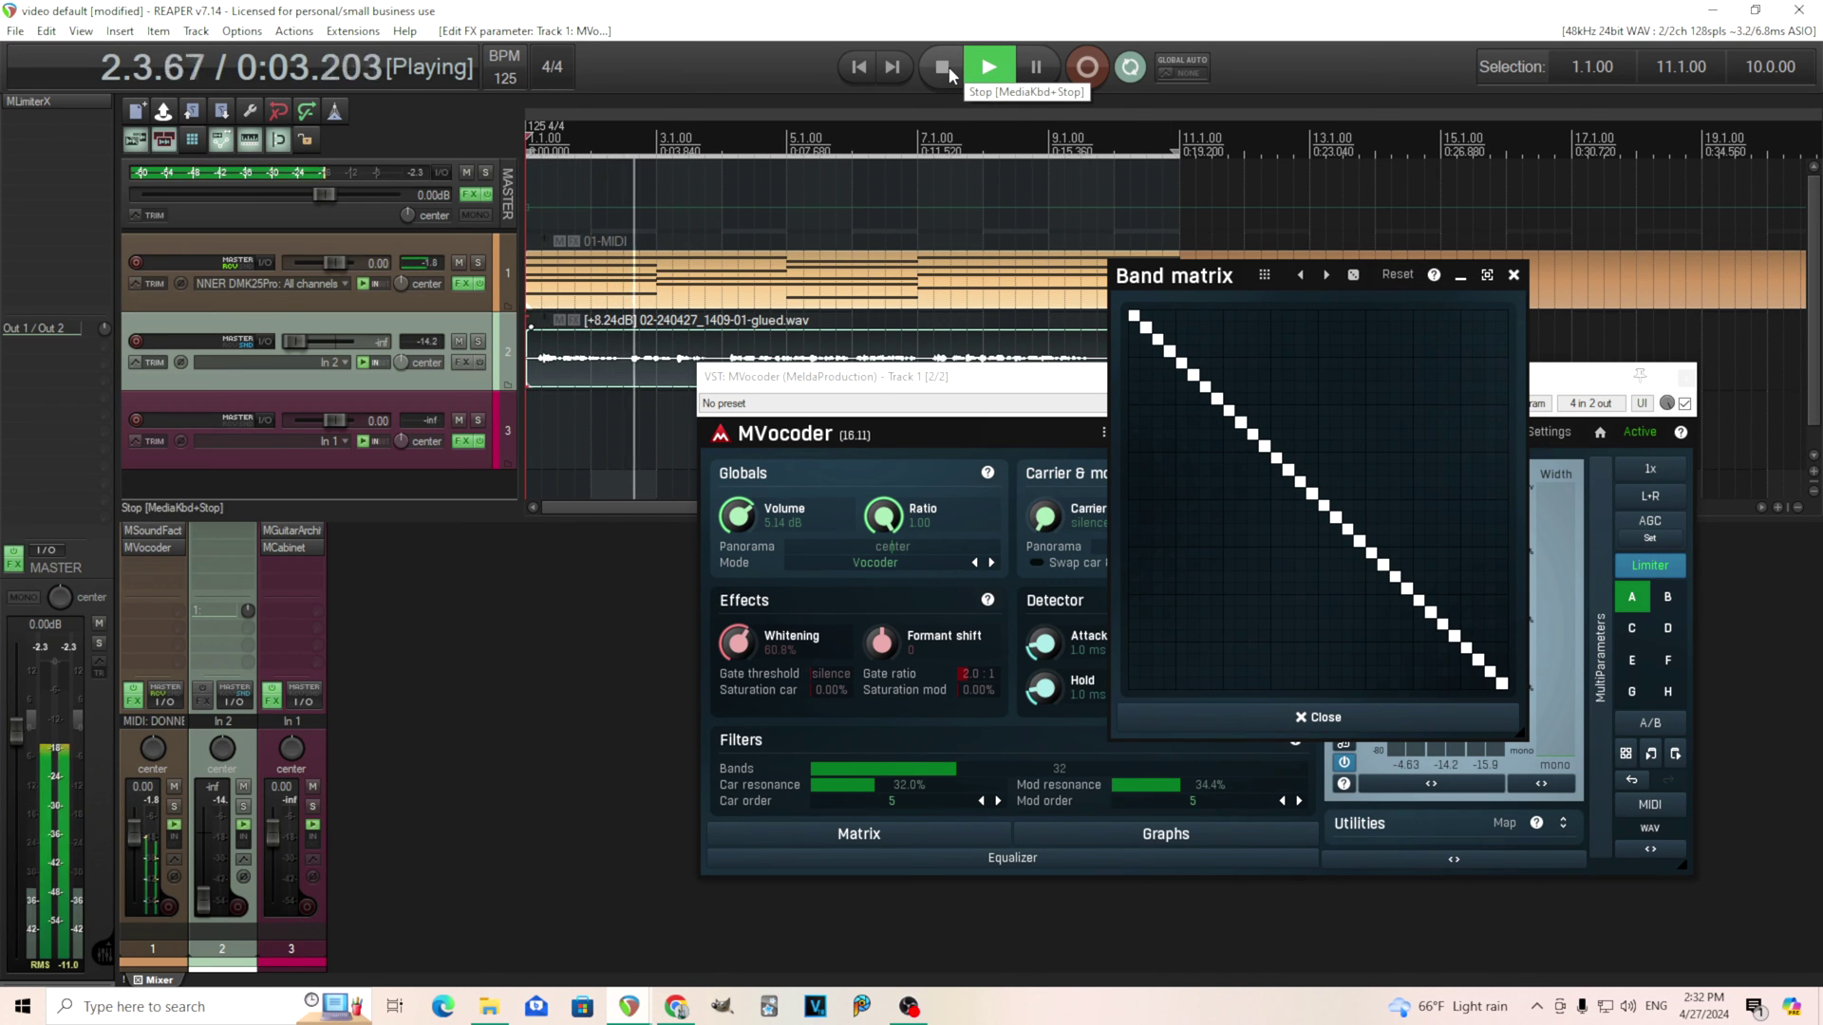
{"action": "left_click", "coordinate": [949, 66]}
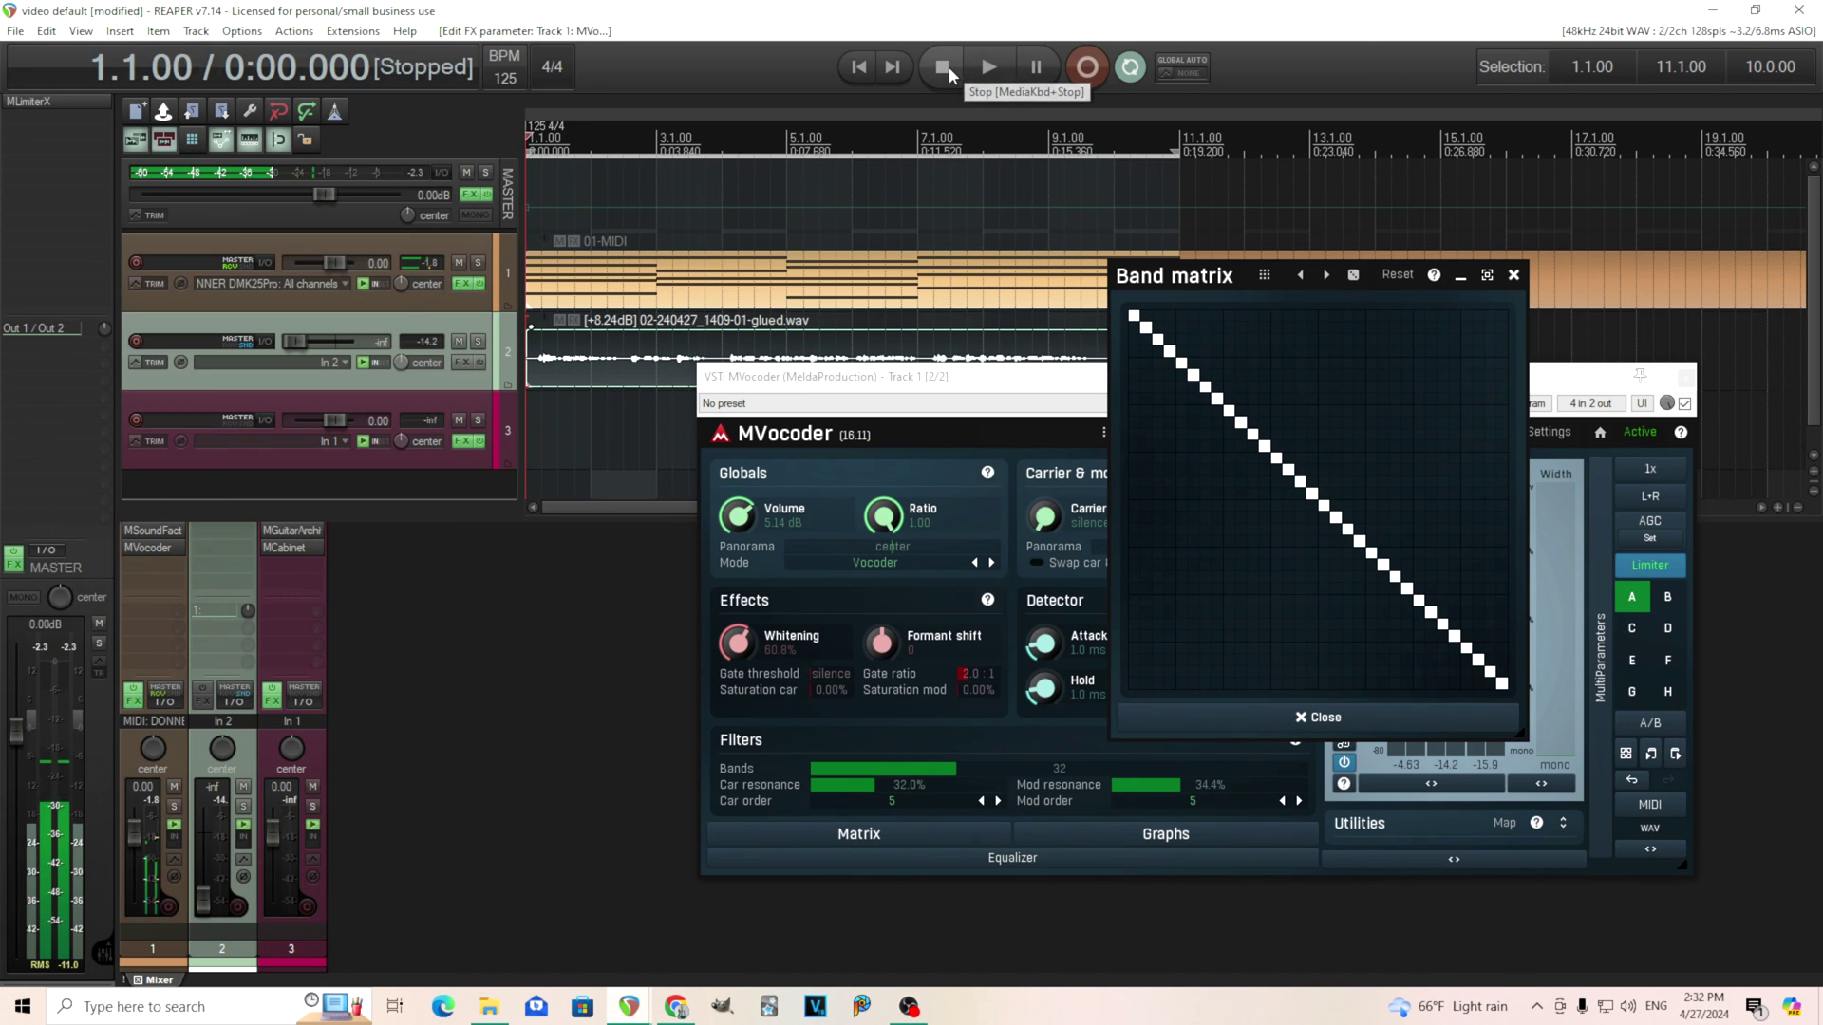
- Load the Sine preset into the band matrix and audition it with a short playback
{"action": "left_click", "coordinate": [1264, 275]}
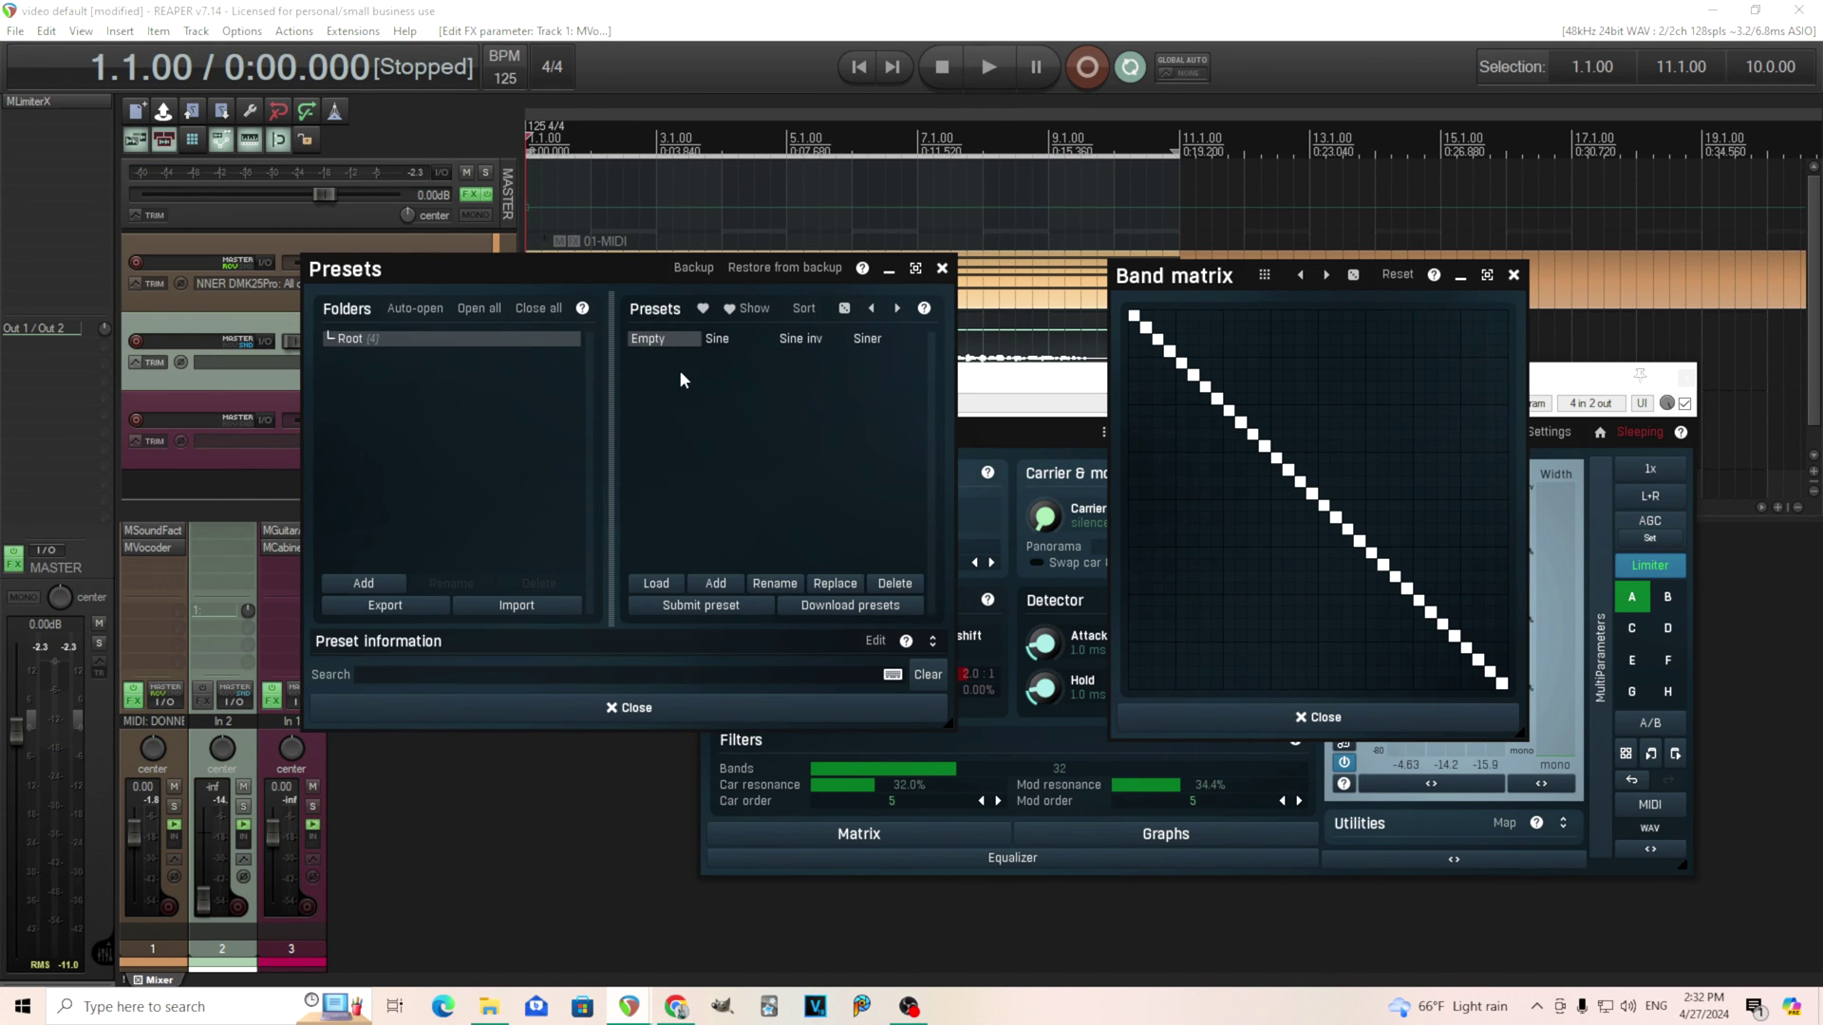
{"action": "left_click", "coordinate": [710, 344]}
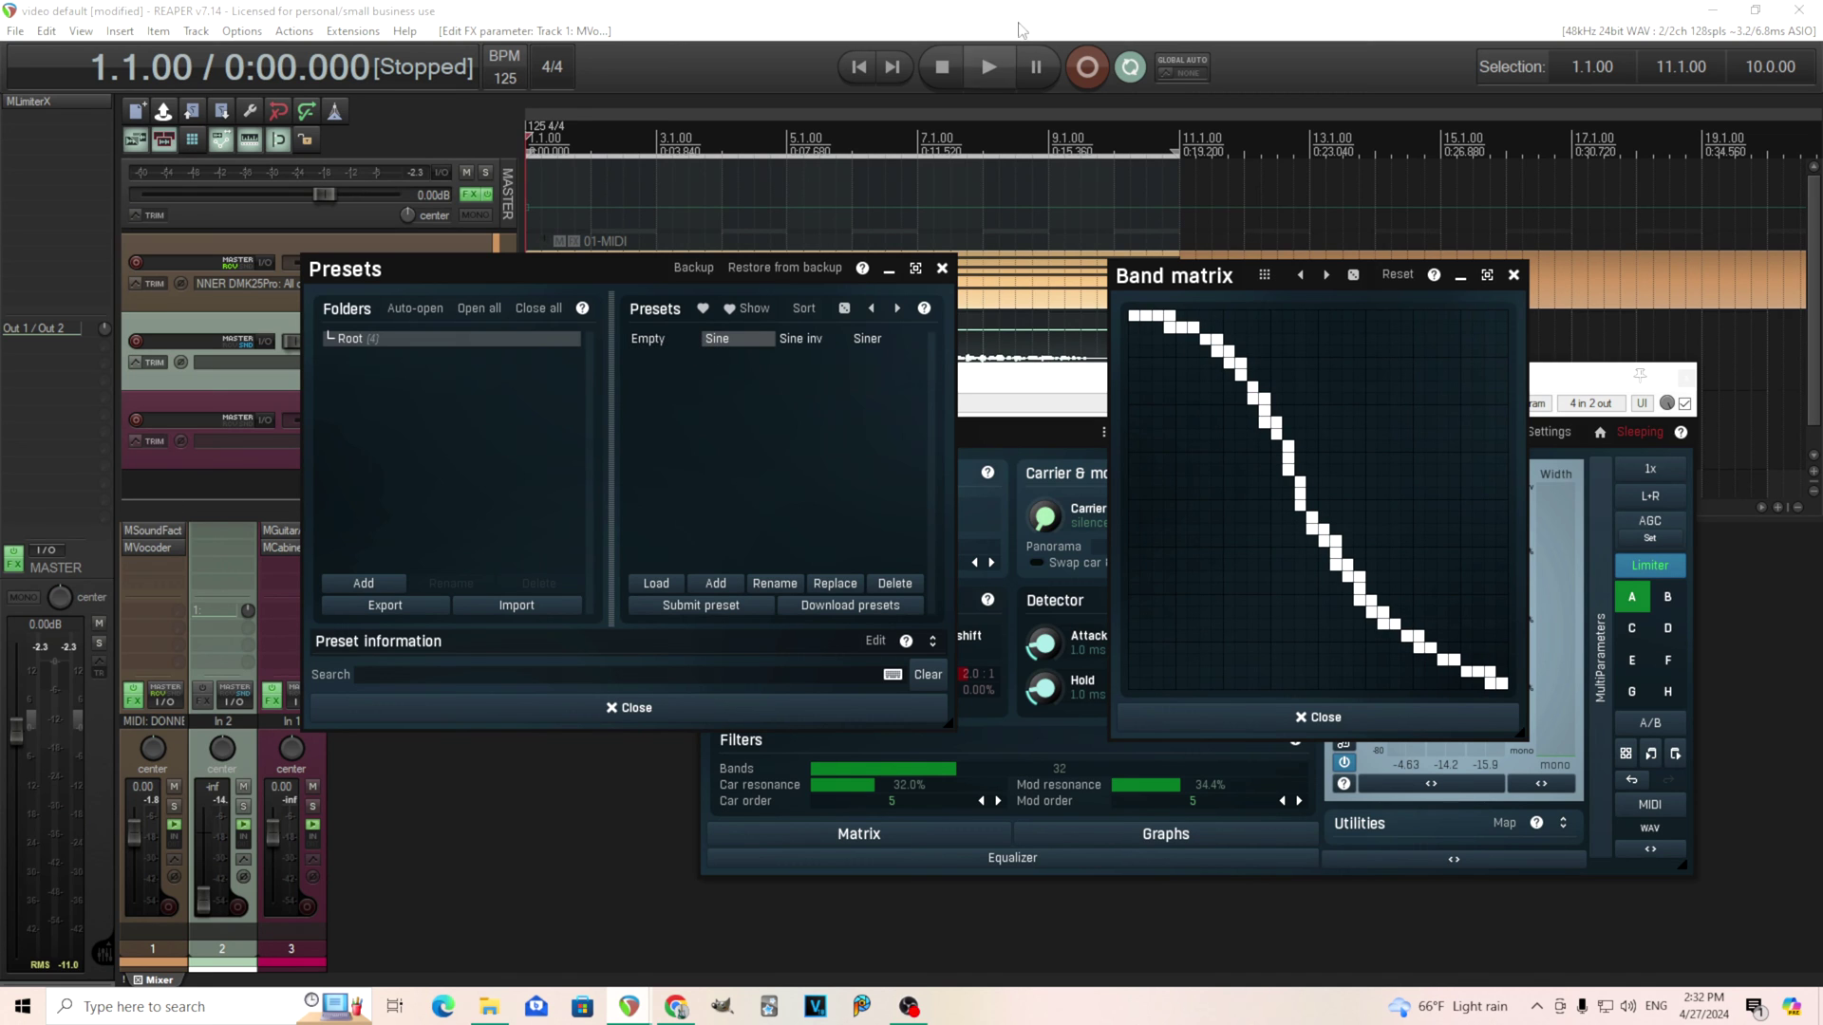
{"action": "left_click", "coordinate": [991, 68]}
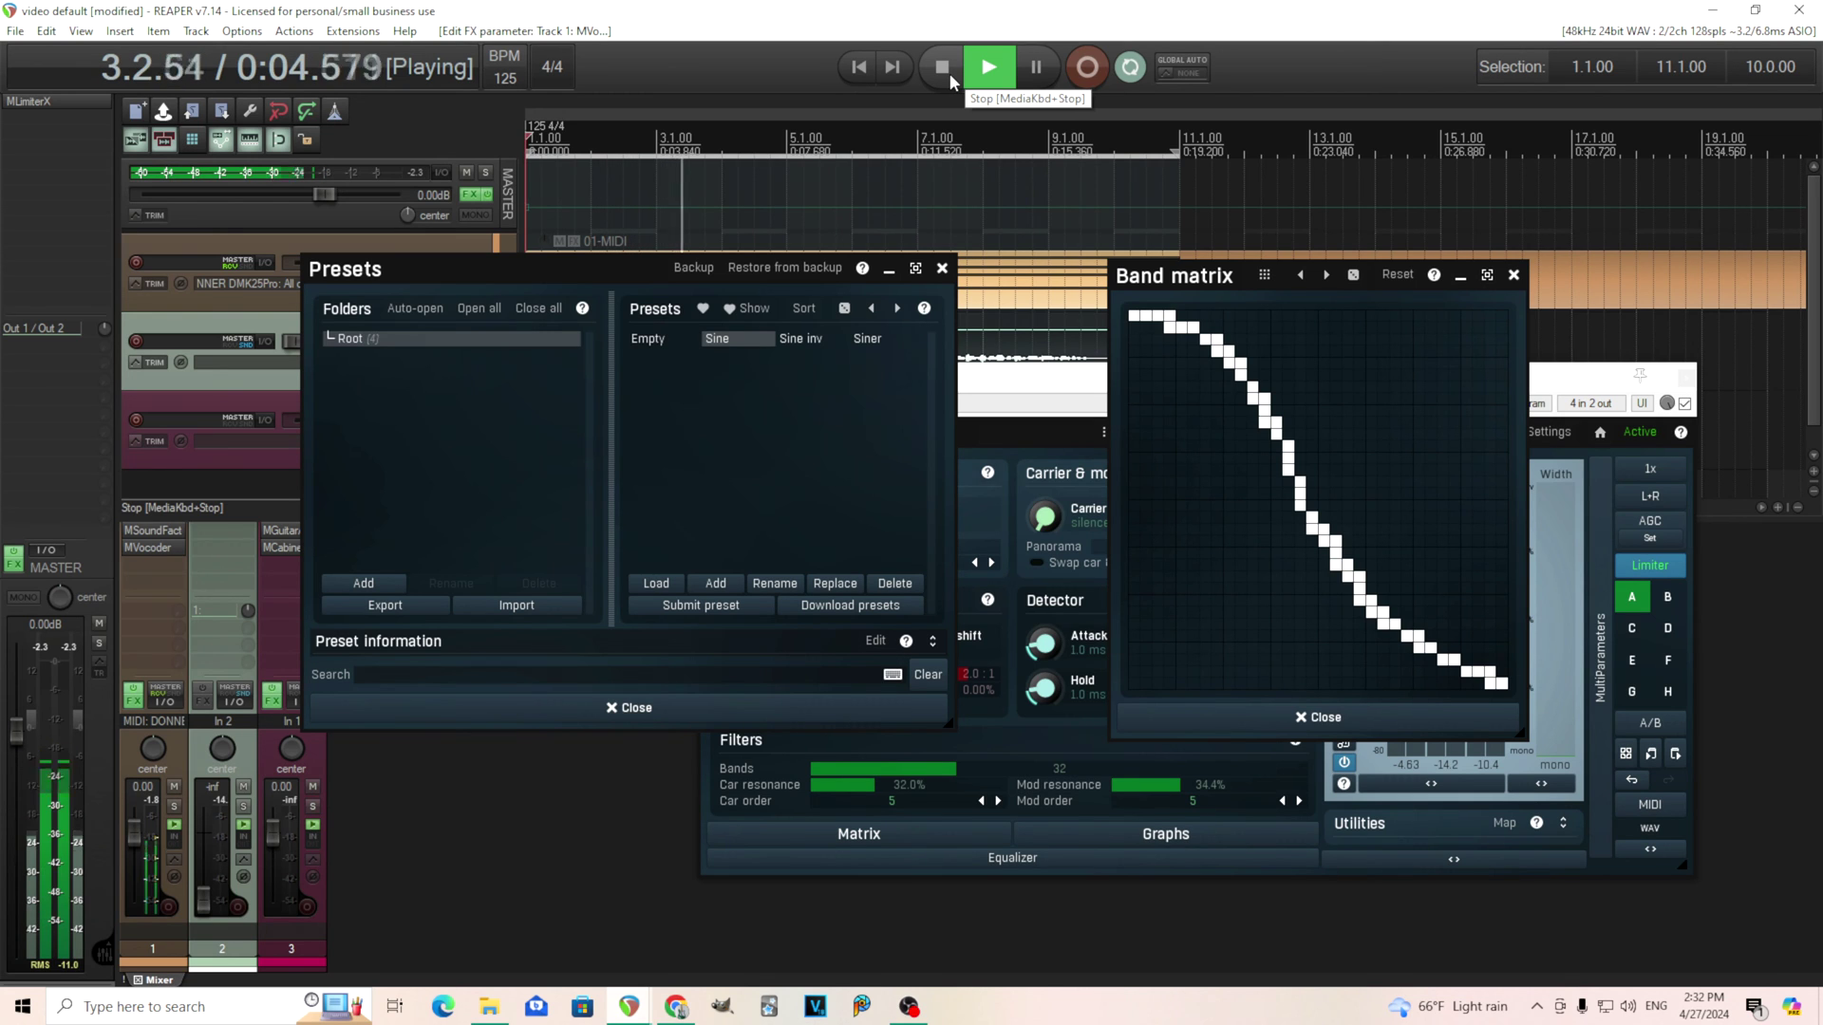
{"action": "left_click", "coordinate": [950, 72]}
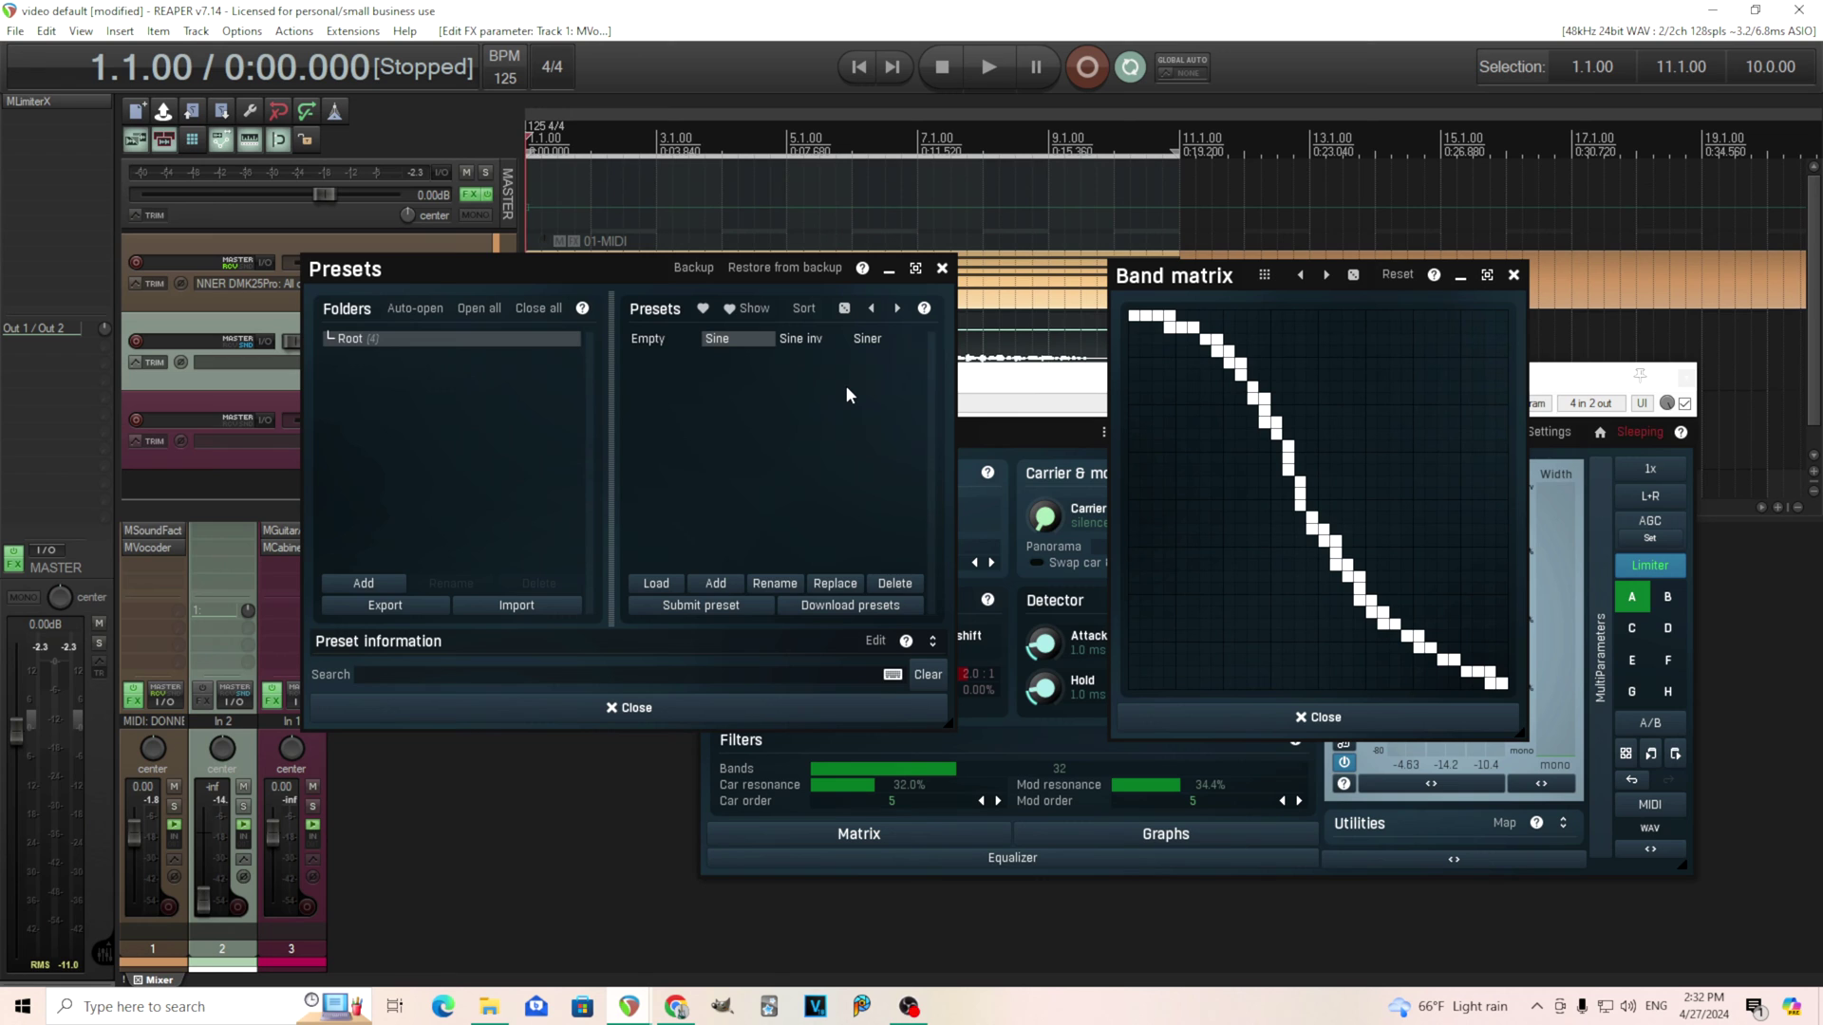
- Load the Sine inv and Siner band matrix presets one after the other, auditioning each
{"action": "left_click", "coordinate": [807, 340]}
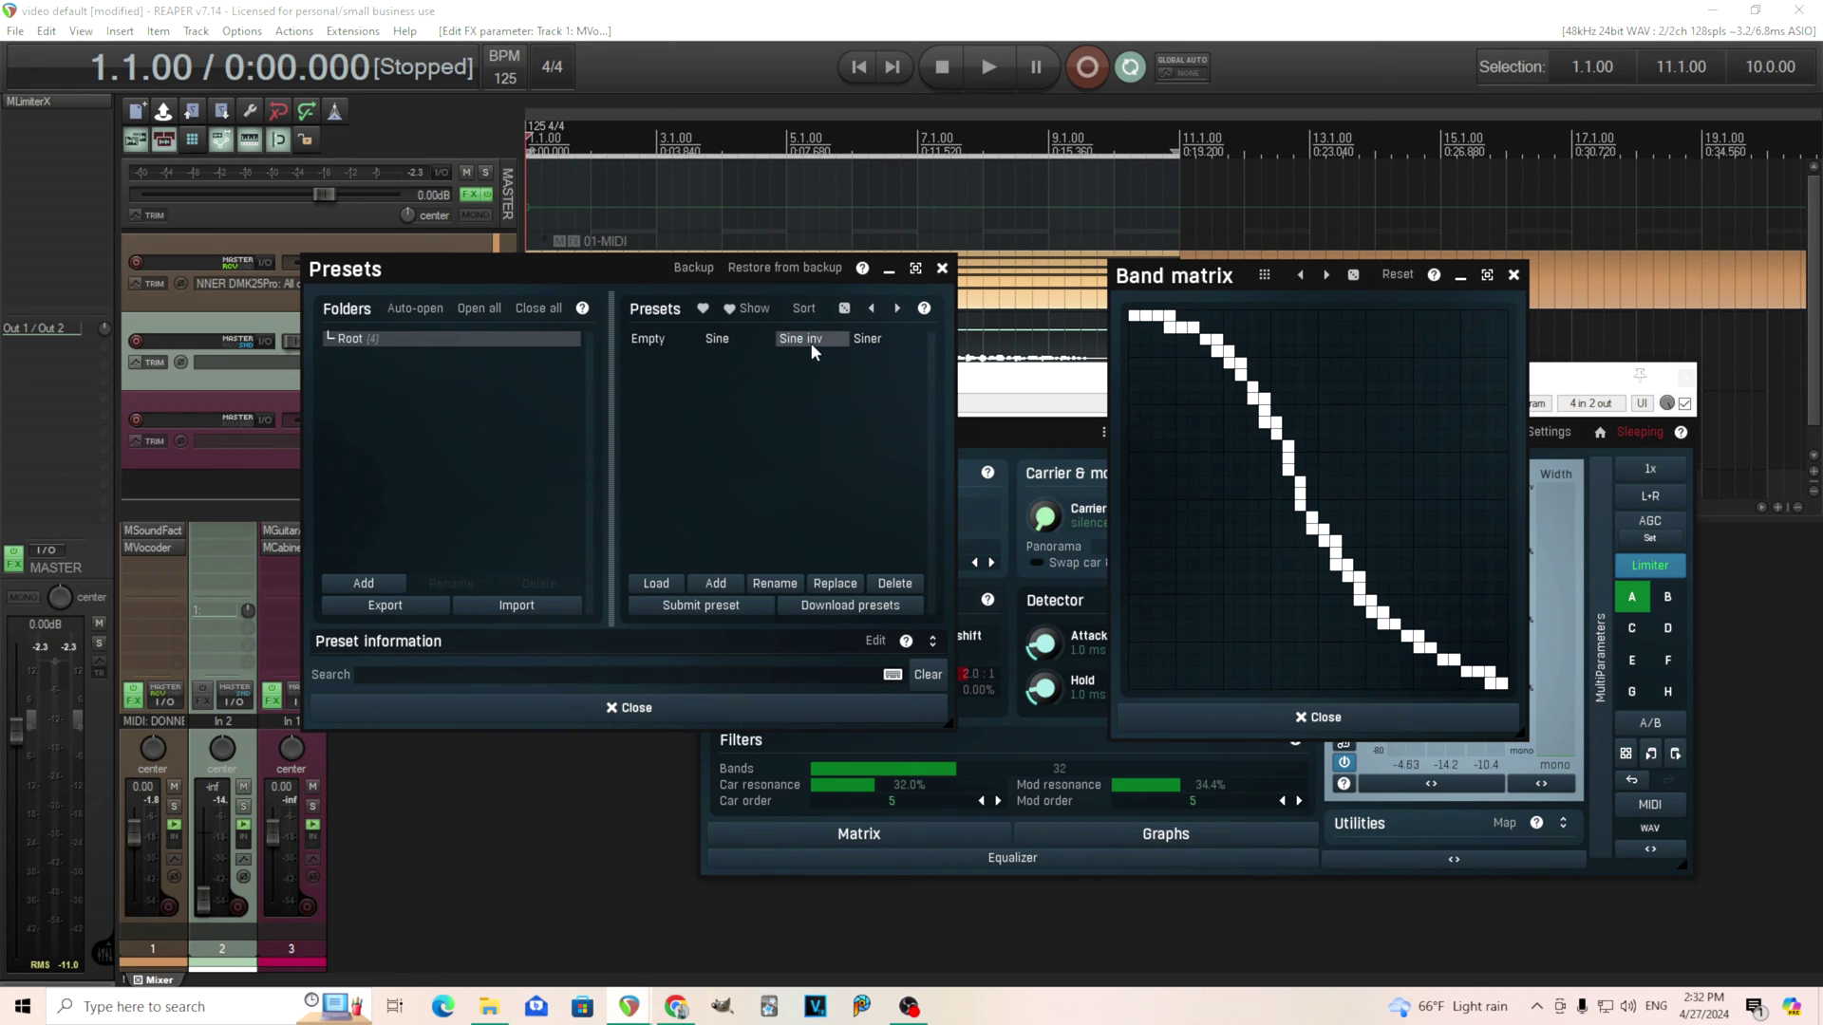
{"action": "left_click", "coordinate": [1003, 71]}
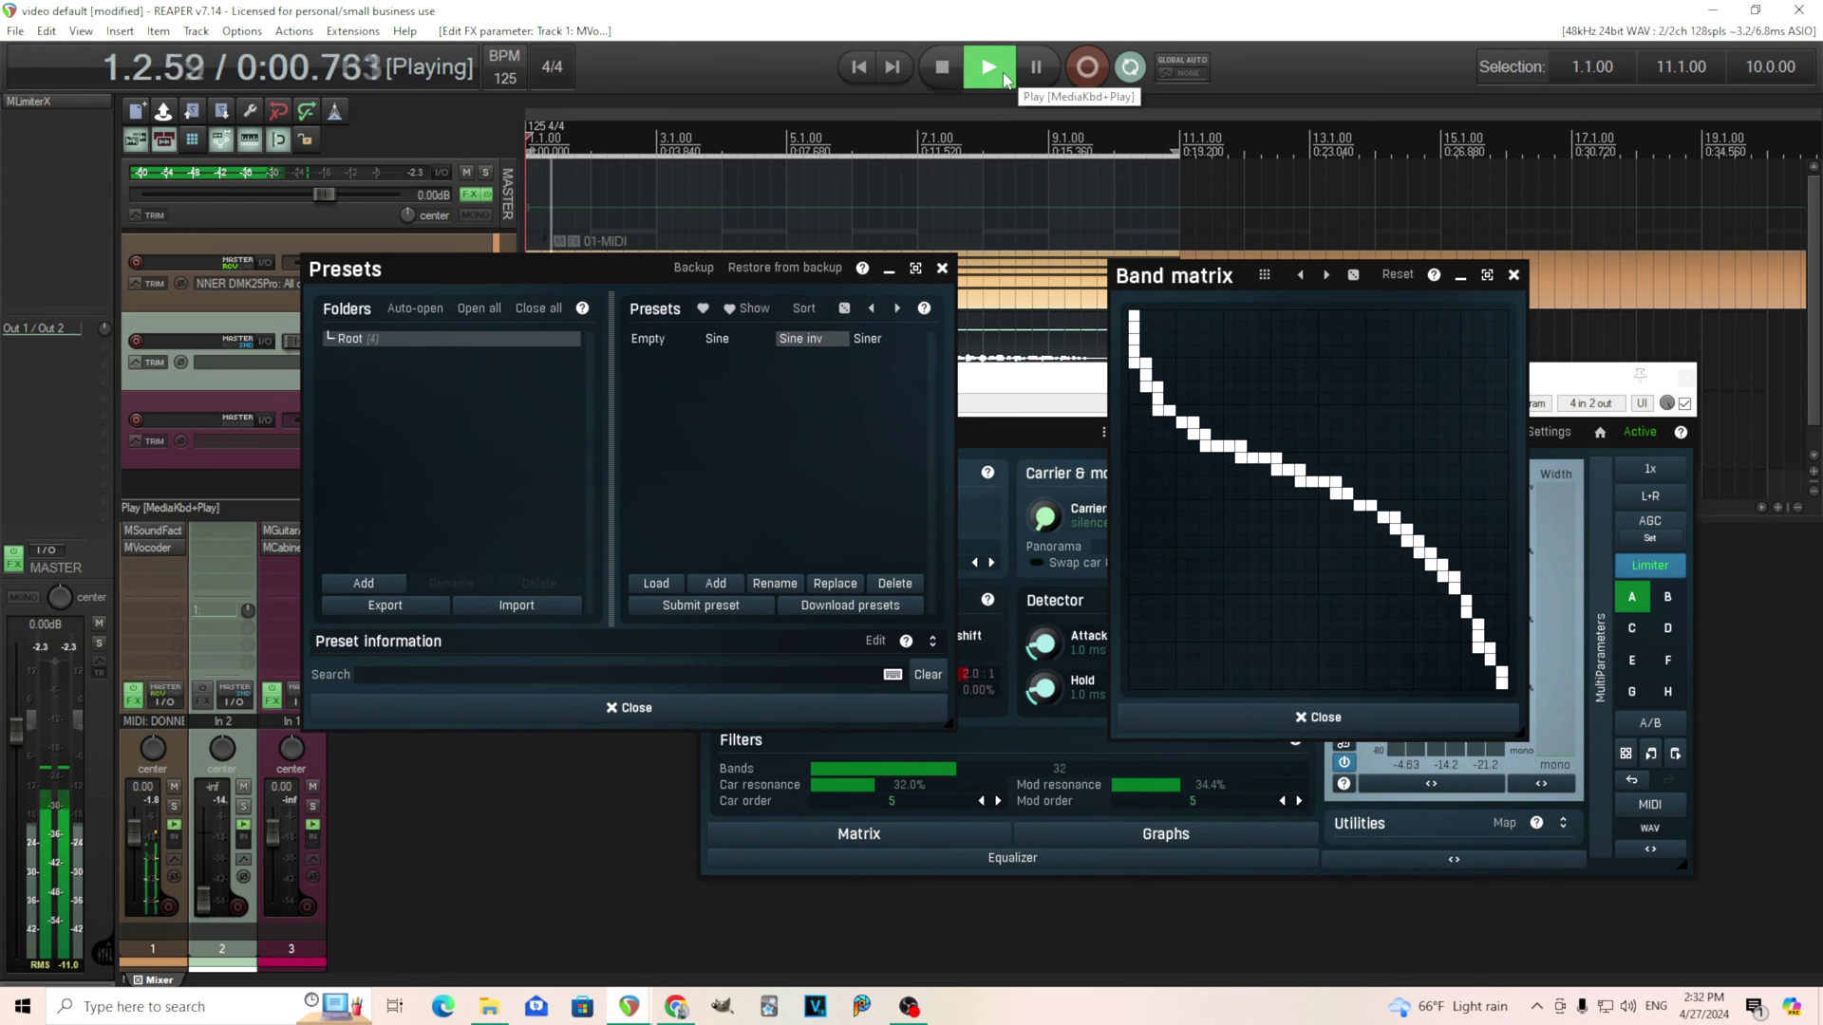
{"action": "left_click", "coordinate": [945, 74]}
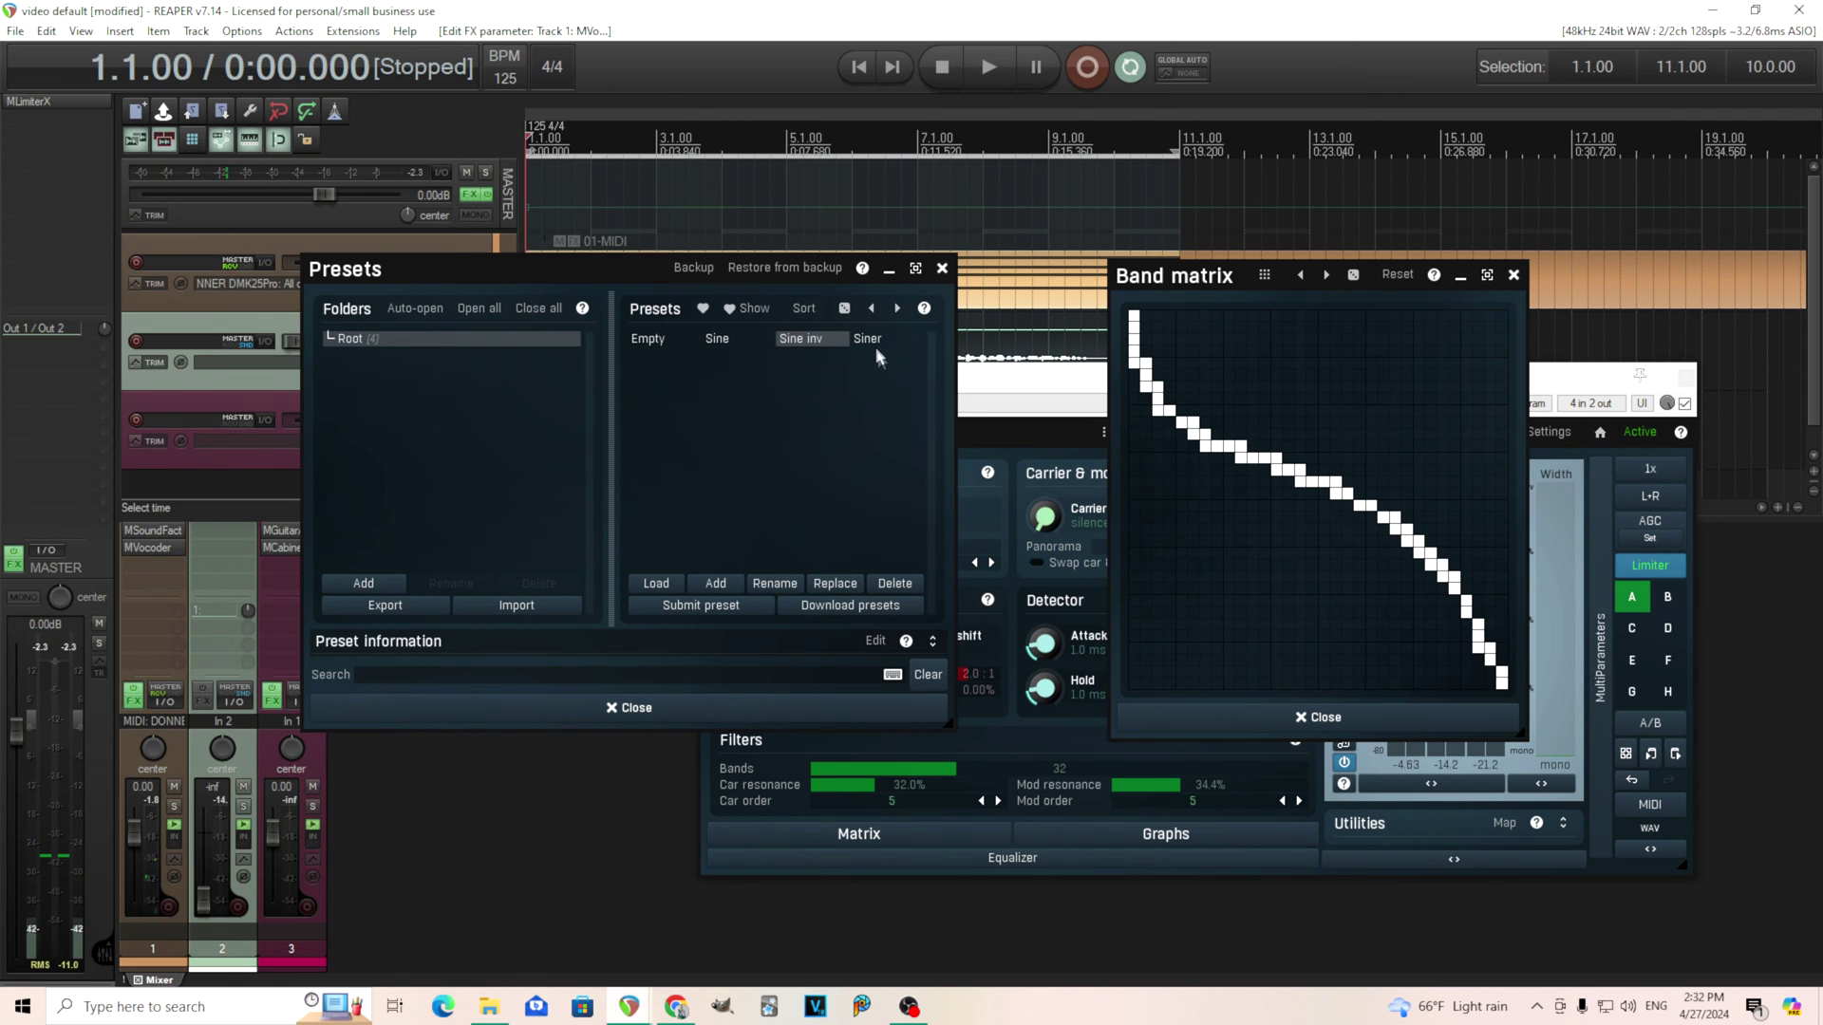
{"action": "left_click", "coordinate": [876, 348]}
{"action": "left_click", "coordinate": [1001, 66]}
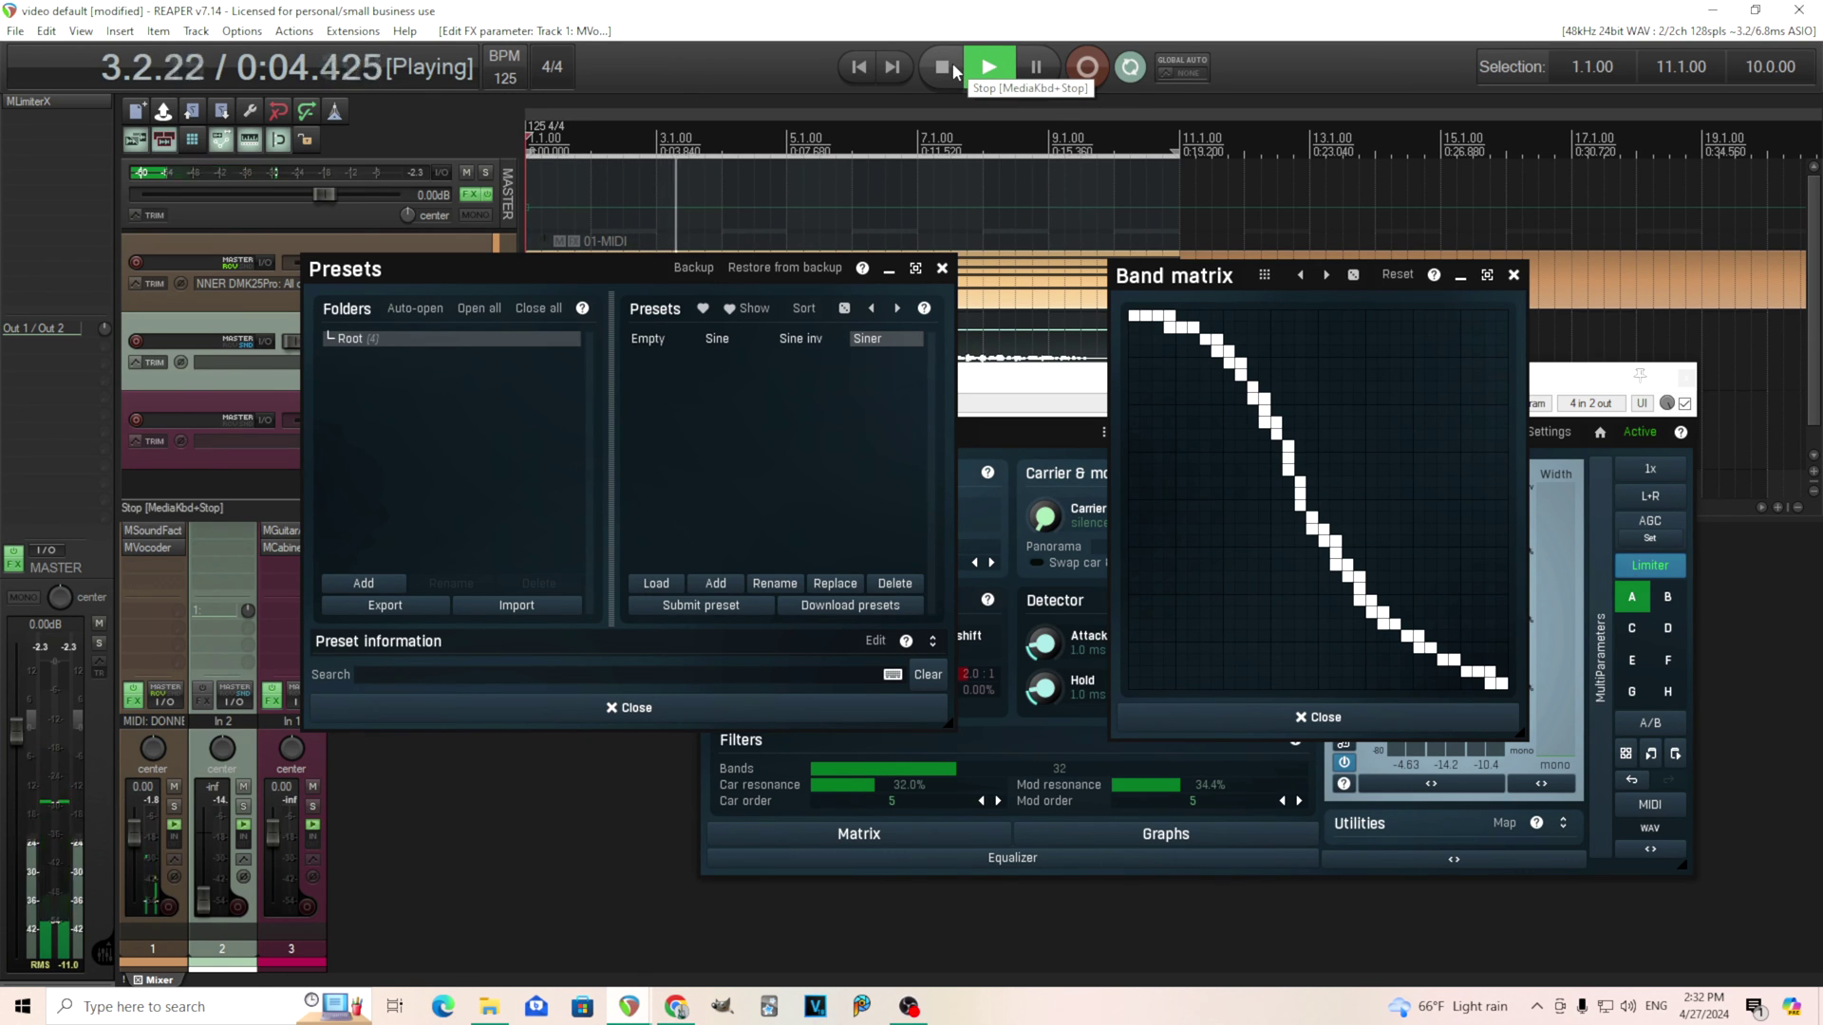
{"action": "left_click", "coordinate": [956, 70]}
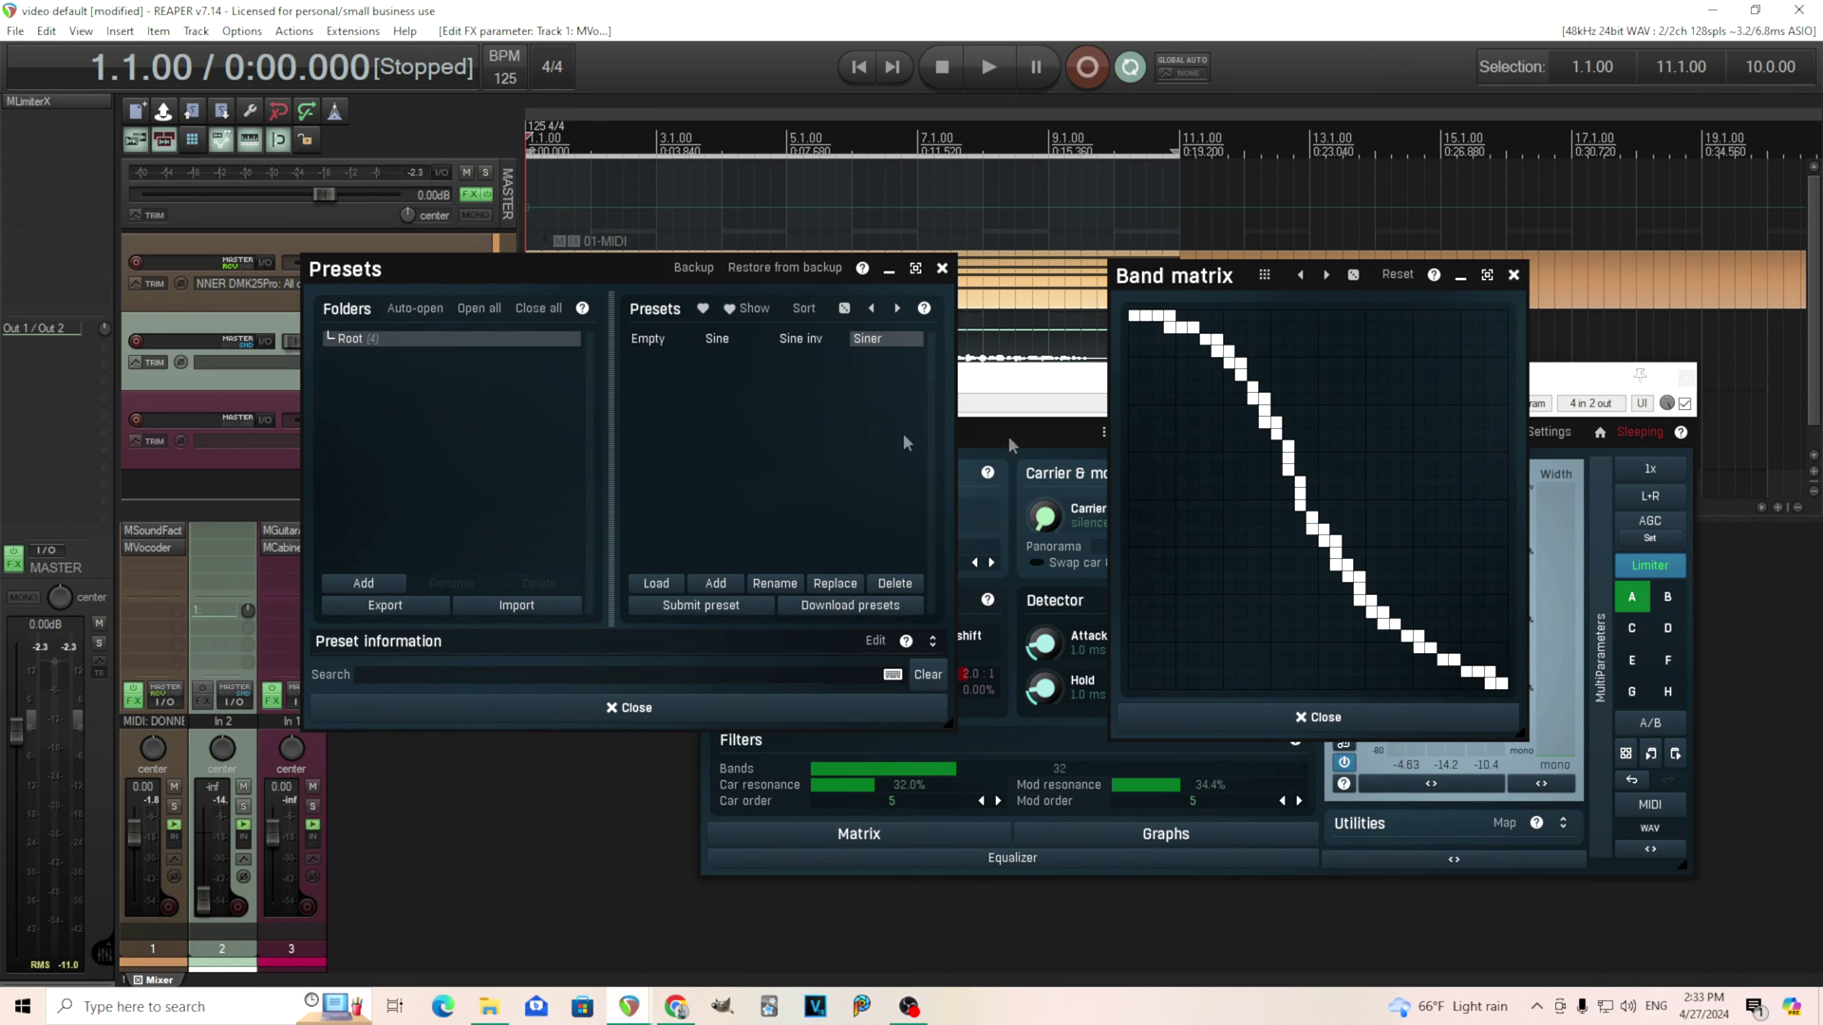
- Clear the band matrix with the Empty preset, reset it to the default diagonal and close it
{"action": "left_click", "coordinate": [663, 340]}
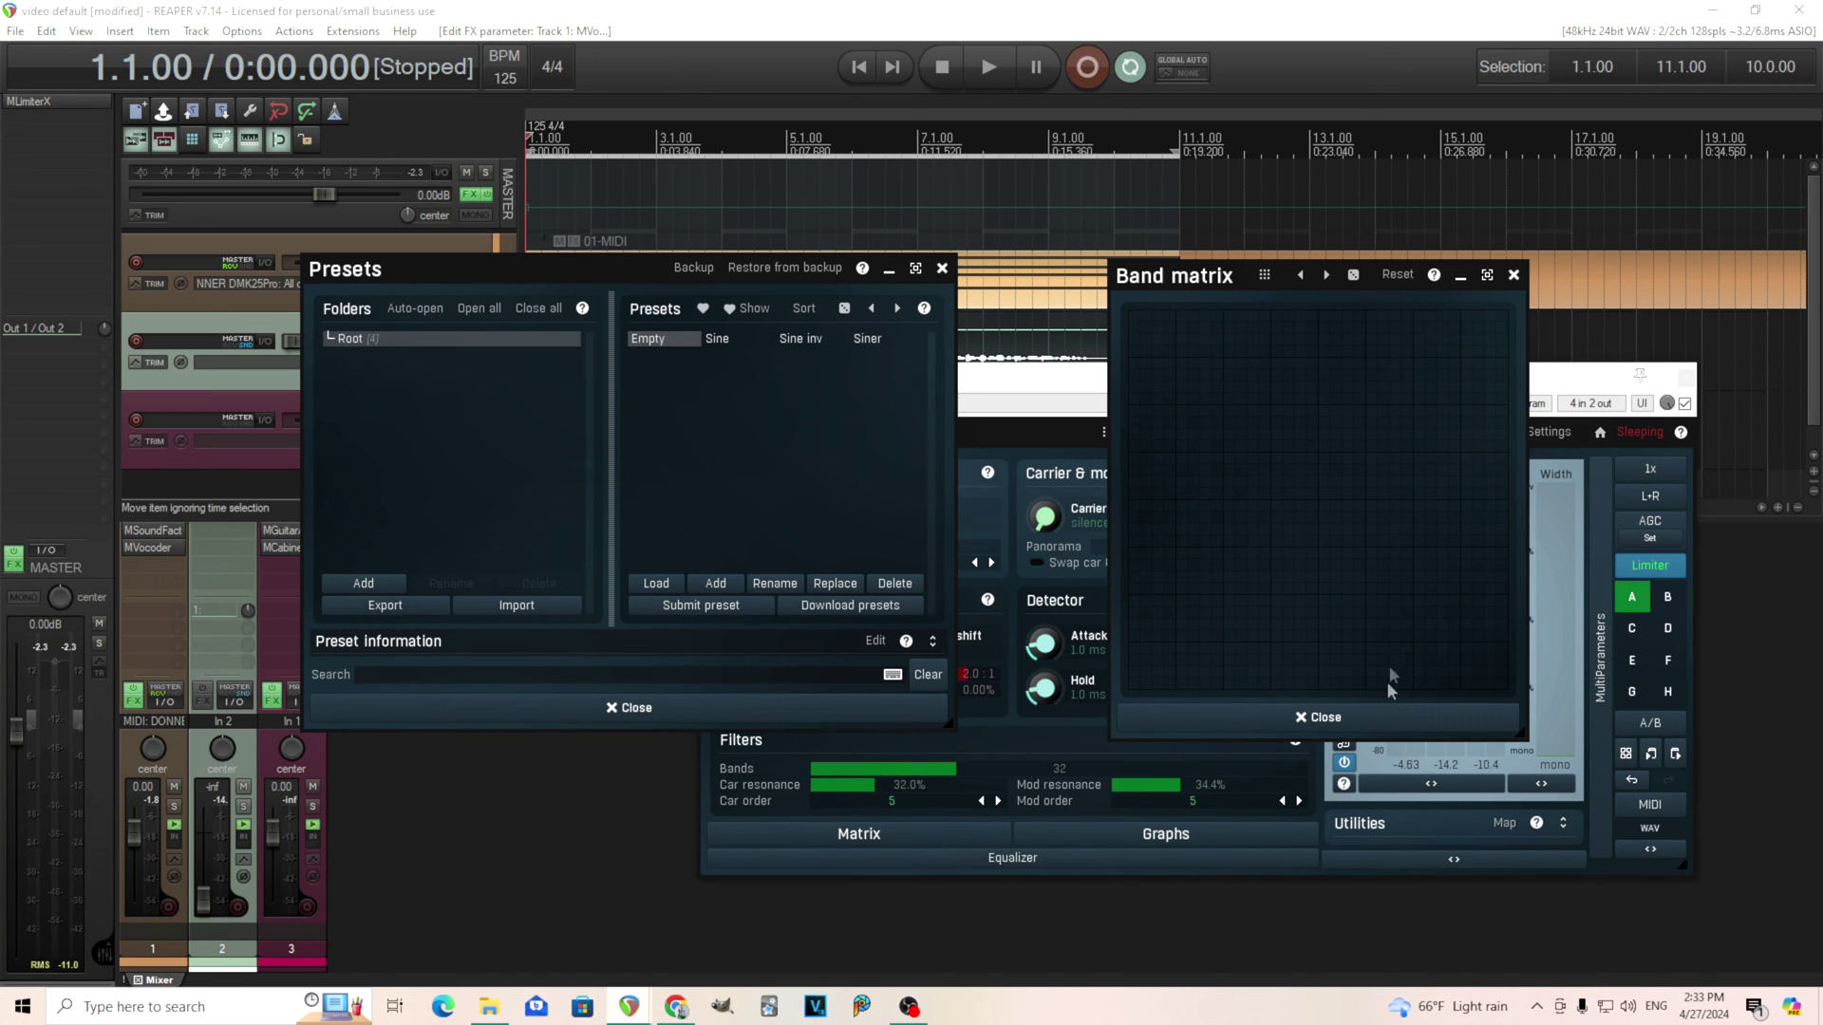
{"action": "left_click", "coordinate": [1398, 274]}
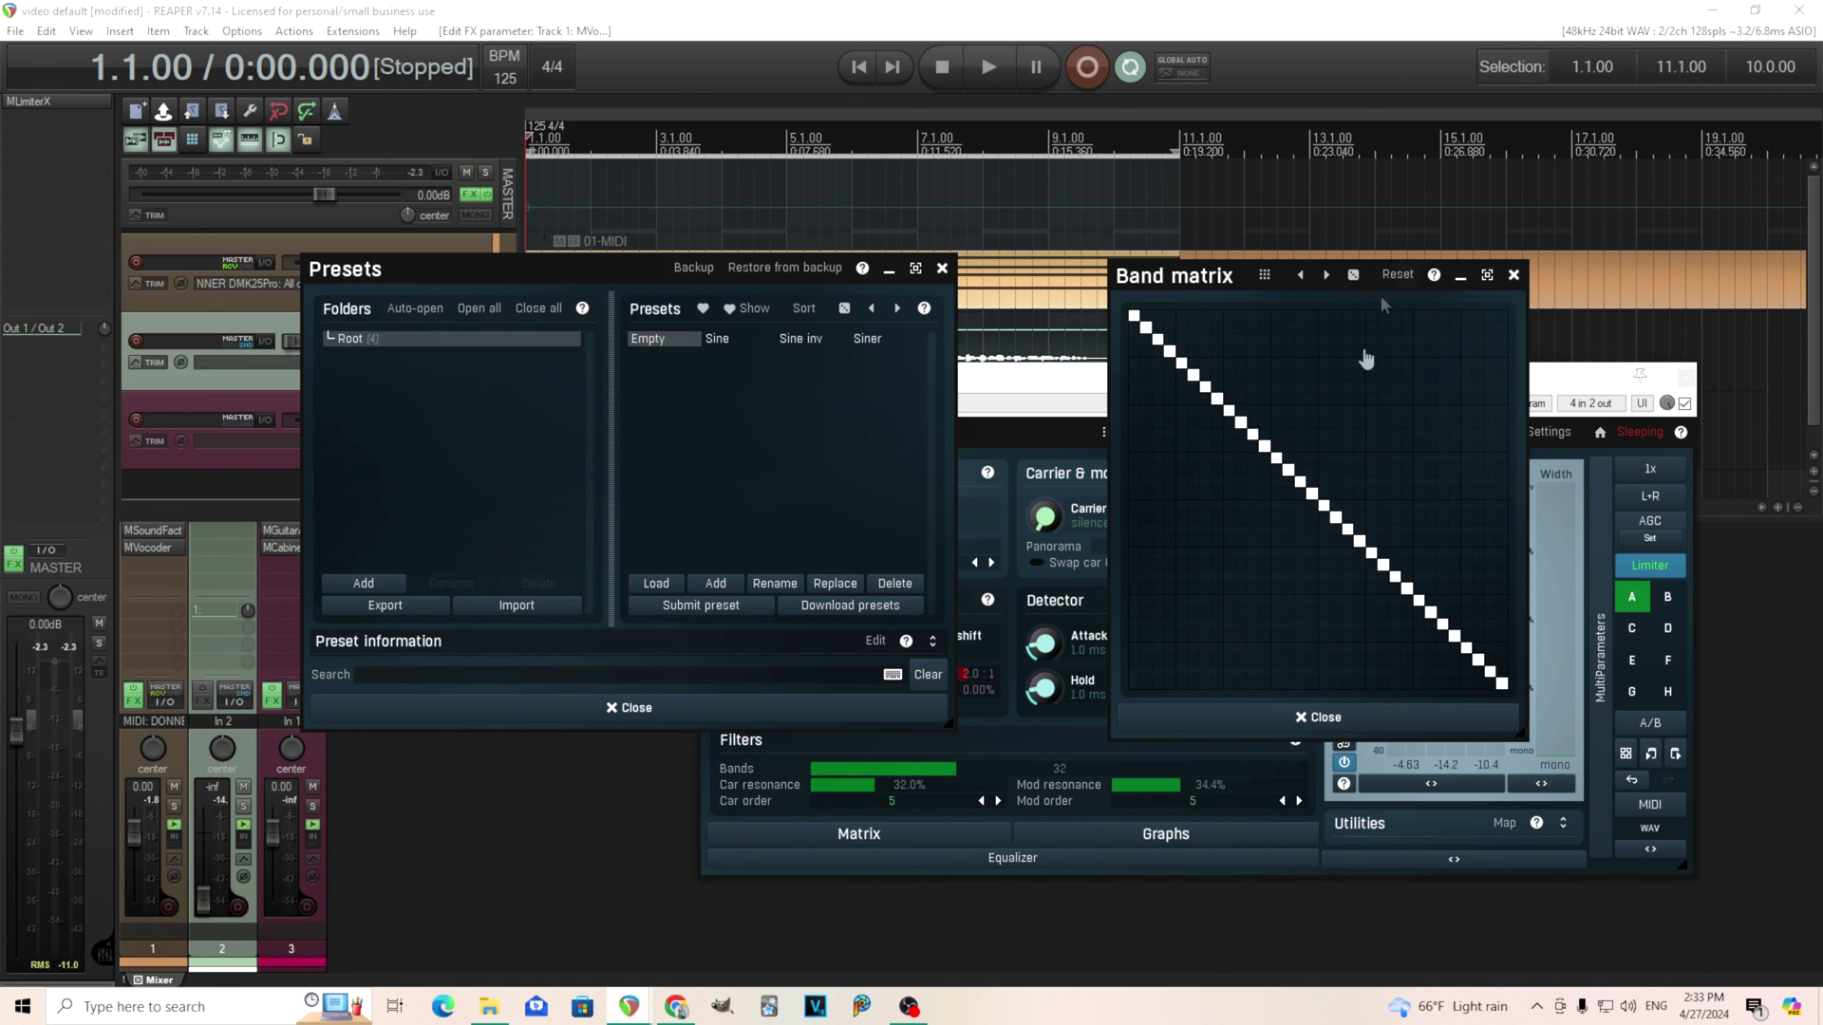
{"action": "left_click", "coordinate": [1316, 723]}
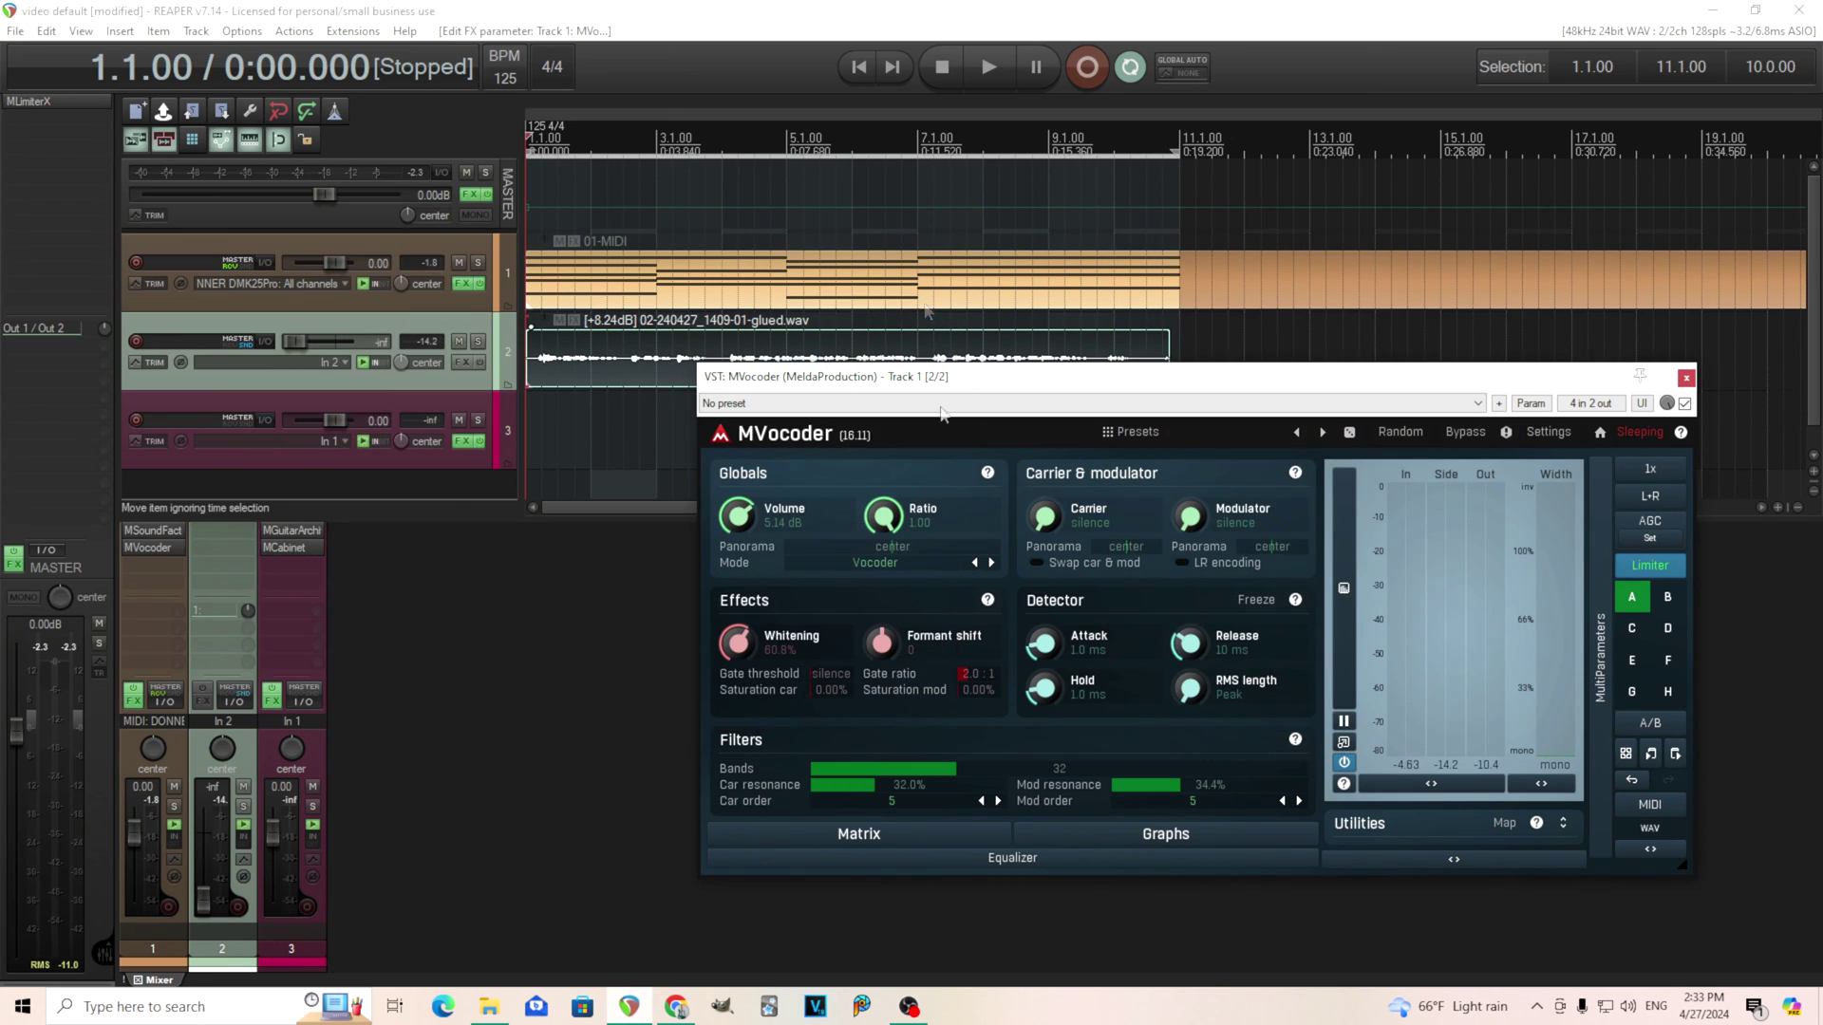
- Open the equalizer and, during playback, silence the lower bands and raise the upper-middle bands in an arch up to about 9 dB
{"action": "left_click", "coordinate": [1012, 860]}
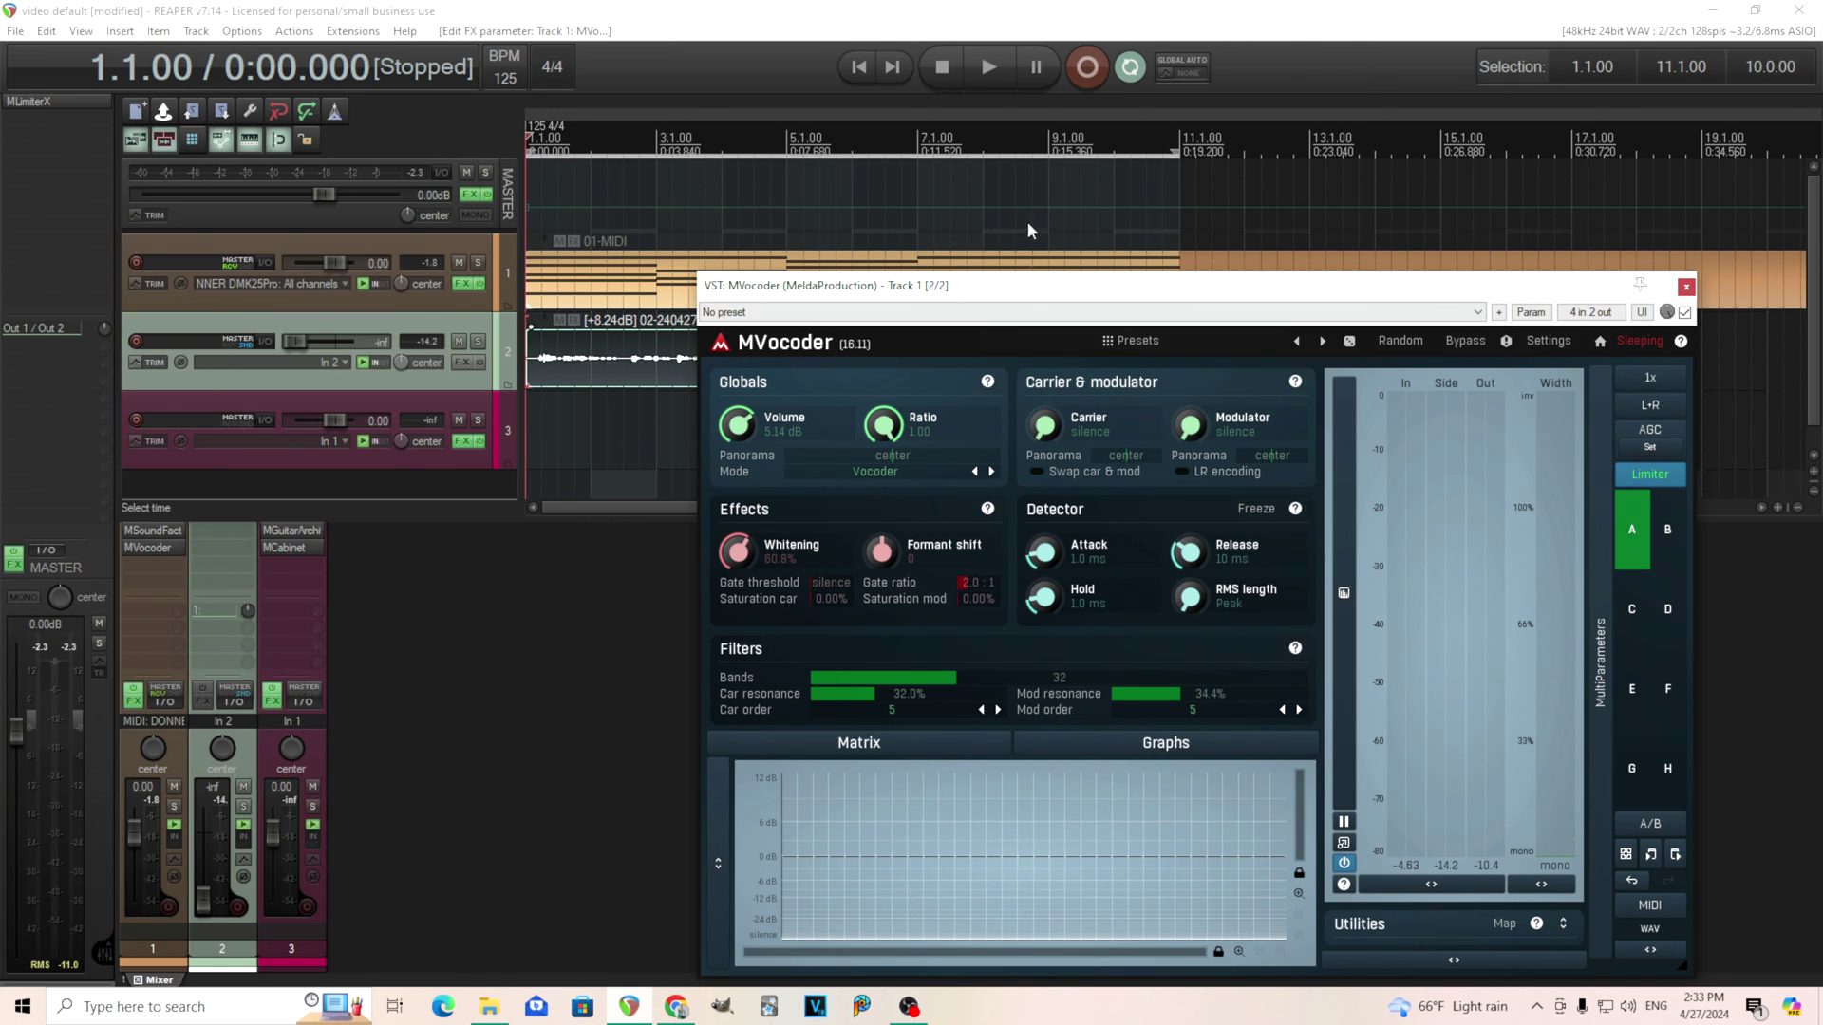
{"action": "left_click", "coordinate": [989, 61]}
{"action": "mouse_move", "coordinate": [796, 914]}
{"action": "left_mouse_down"}
{"action": "mouse_move", "coordinate": [942, 892]}
{"action": "mouse_move", "coordinate": [1014, 952]}
{"action": "mouse_move", "coordinate": [739, 998]}
{"action": "mouse_move", "coordinate": [949, 893]}
{"action": "mouse_move", "coordinate": [997, 806]}
{"action": "mouse_move", "coordinate": [1027, 794]}
{"action": "mouse_move", "coordinate": [1150, 823]}
{"action": "mouse_move", "coordinate": [1261, 885]}
{"action": "left_mouse_up"}
{"action": "mouse_move", "coordinate": [1038, 834]}
{"action": "left_mouse_down"}
{"action": "mouse_move", "coordinate": [990, 831]}
{"action": "mouse_move", "coordinate": [1127, 796]}
{"action": "mouse_move", "coordinate": [1215, 818]}
{"action": "left_mouse_up"}
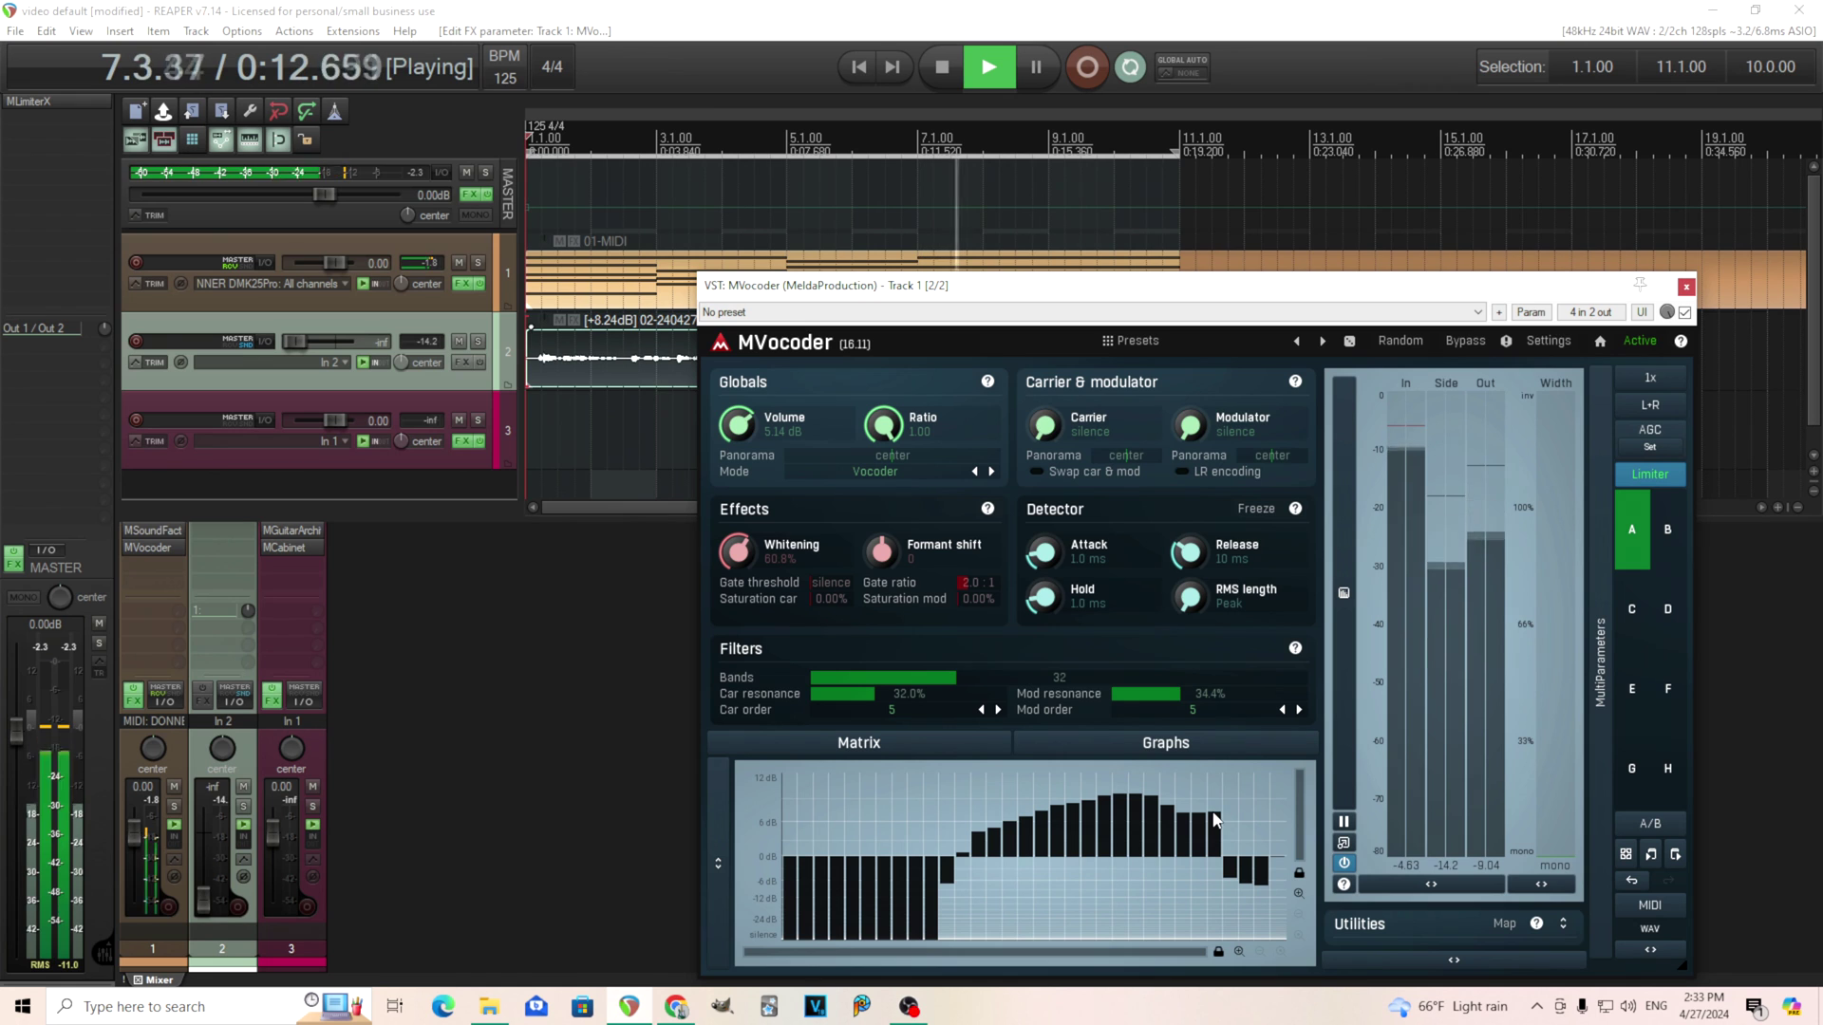
{"action": "left_click", "coordinate": [945, 68]}
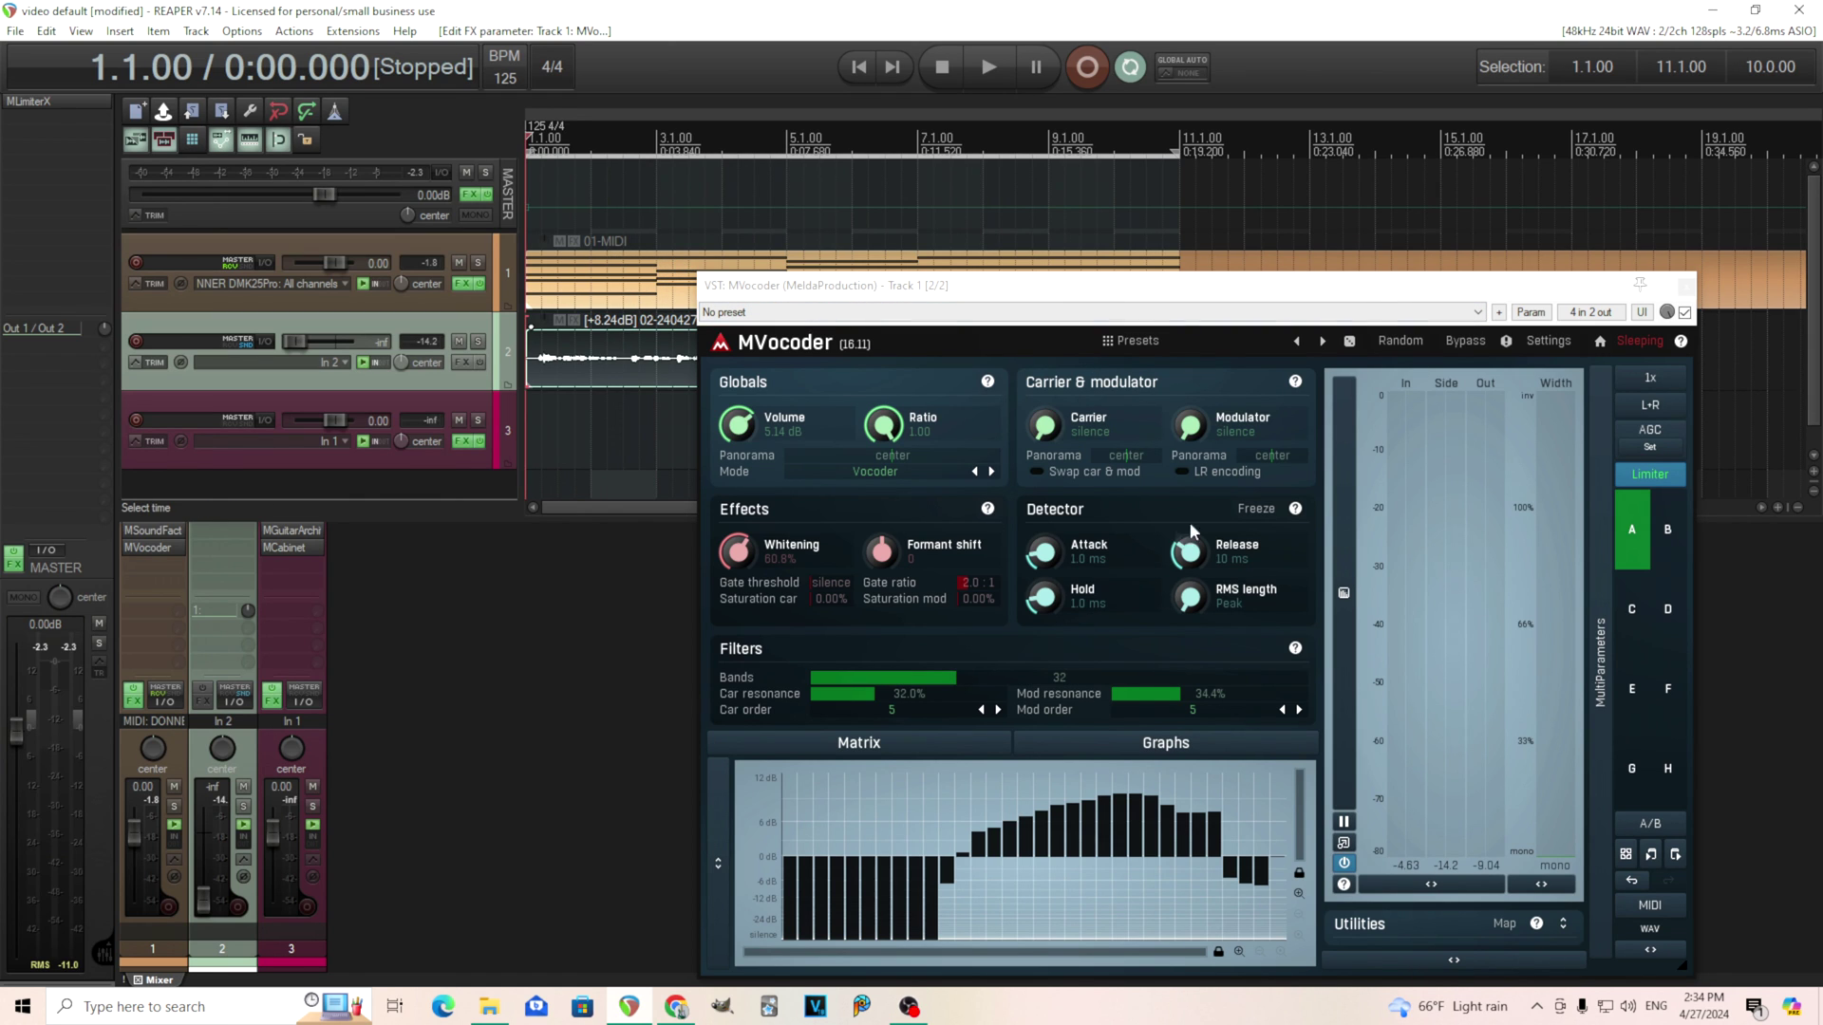
- Switch the detector's Freeze on and off repeatedly during playback, leaving it enabled when playback stops
{"action": "left_click", "coordinate": [987, 71]}
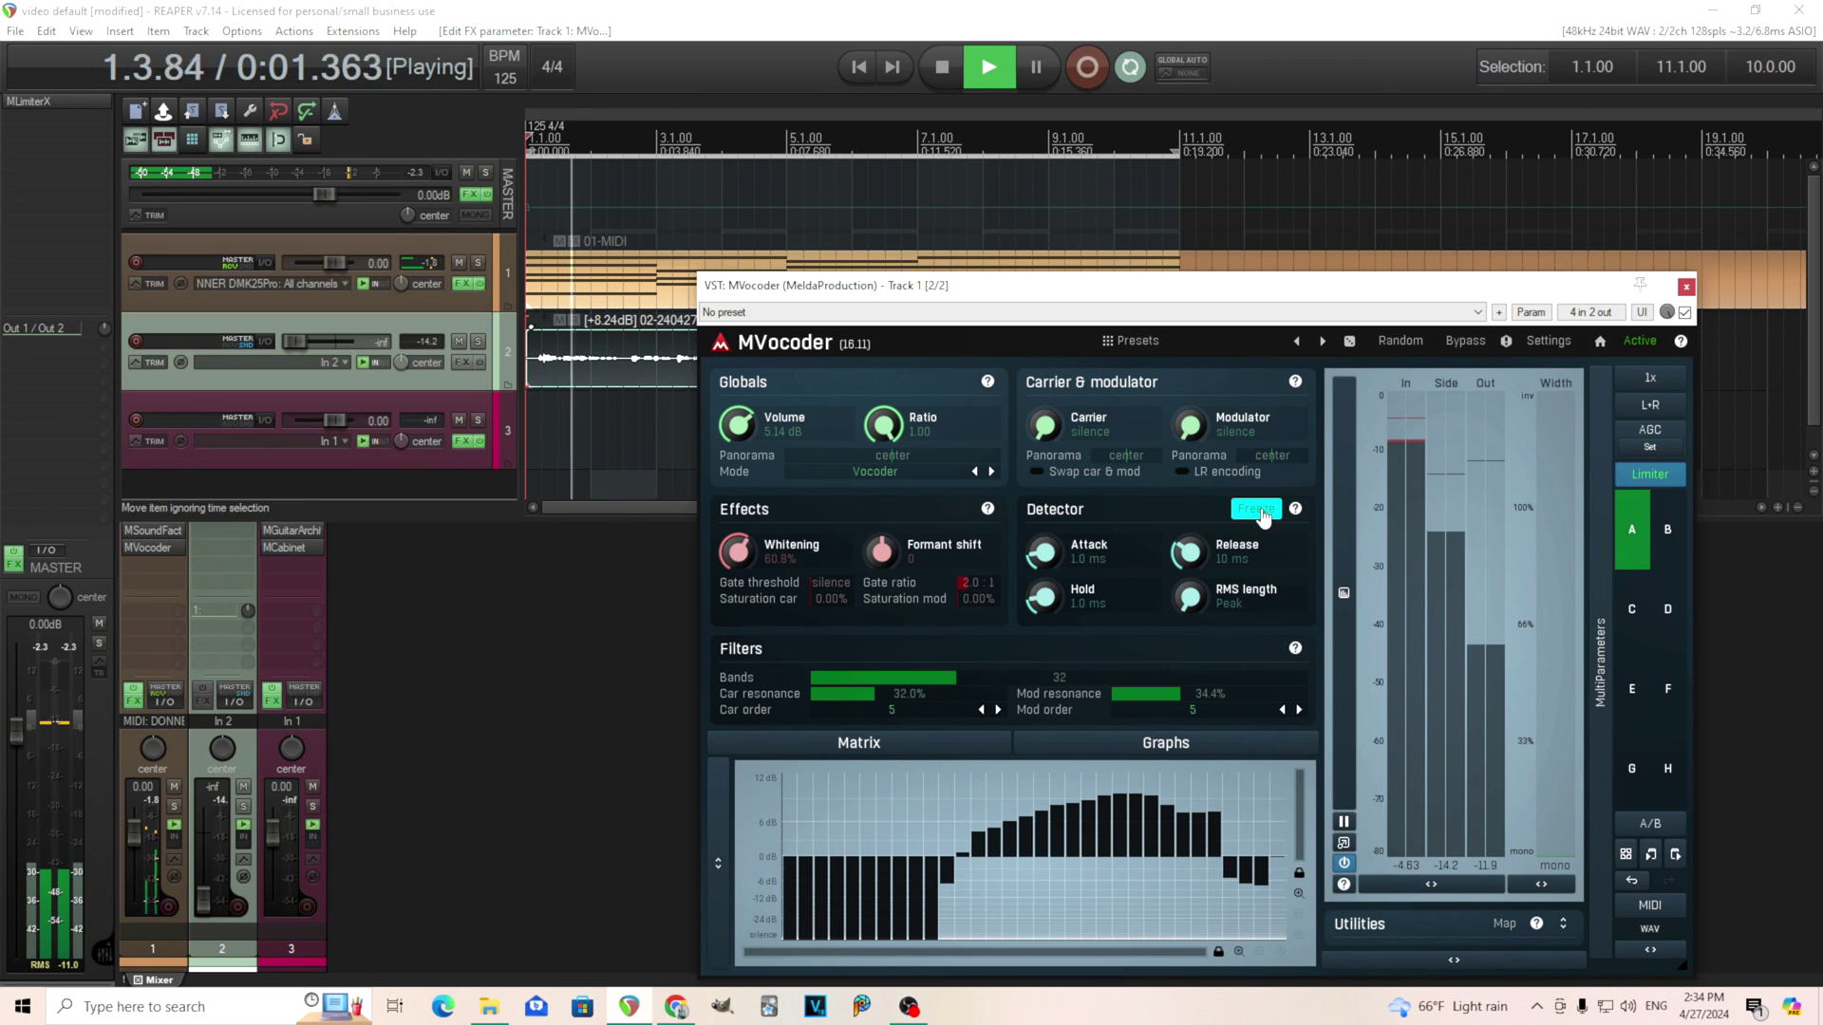
{"action": "left_click", "coordinate": [1257, 510]}
{"action": "left_click", "coordinate": [1257, 509]}
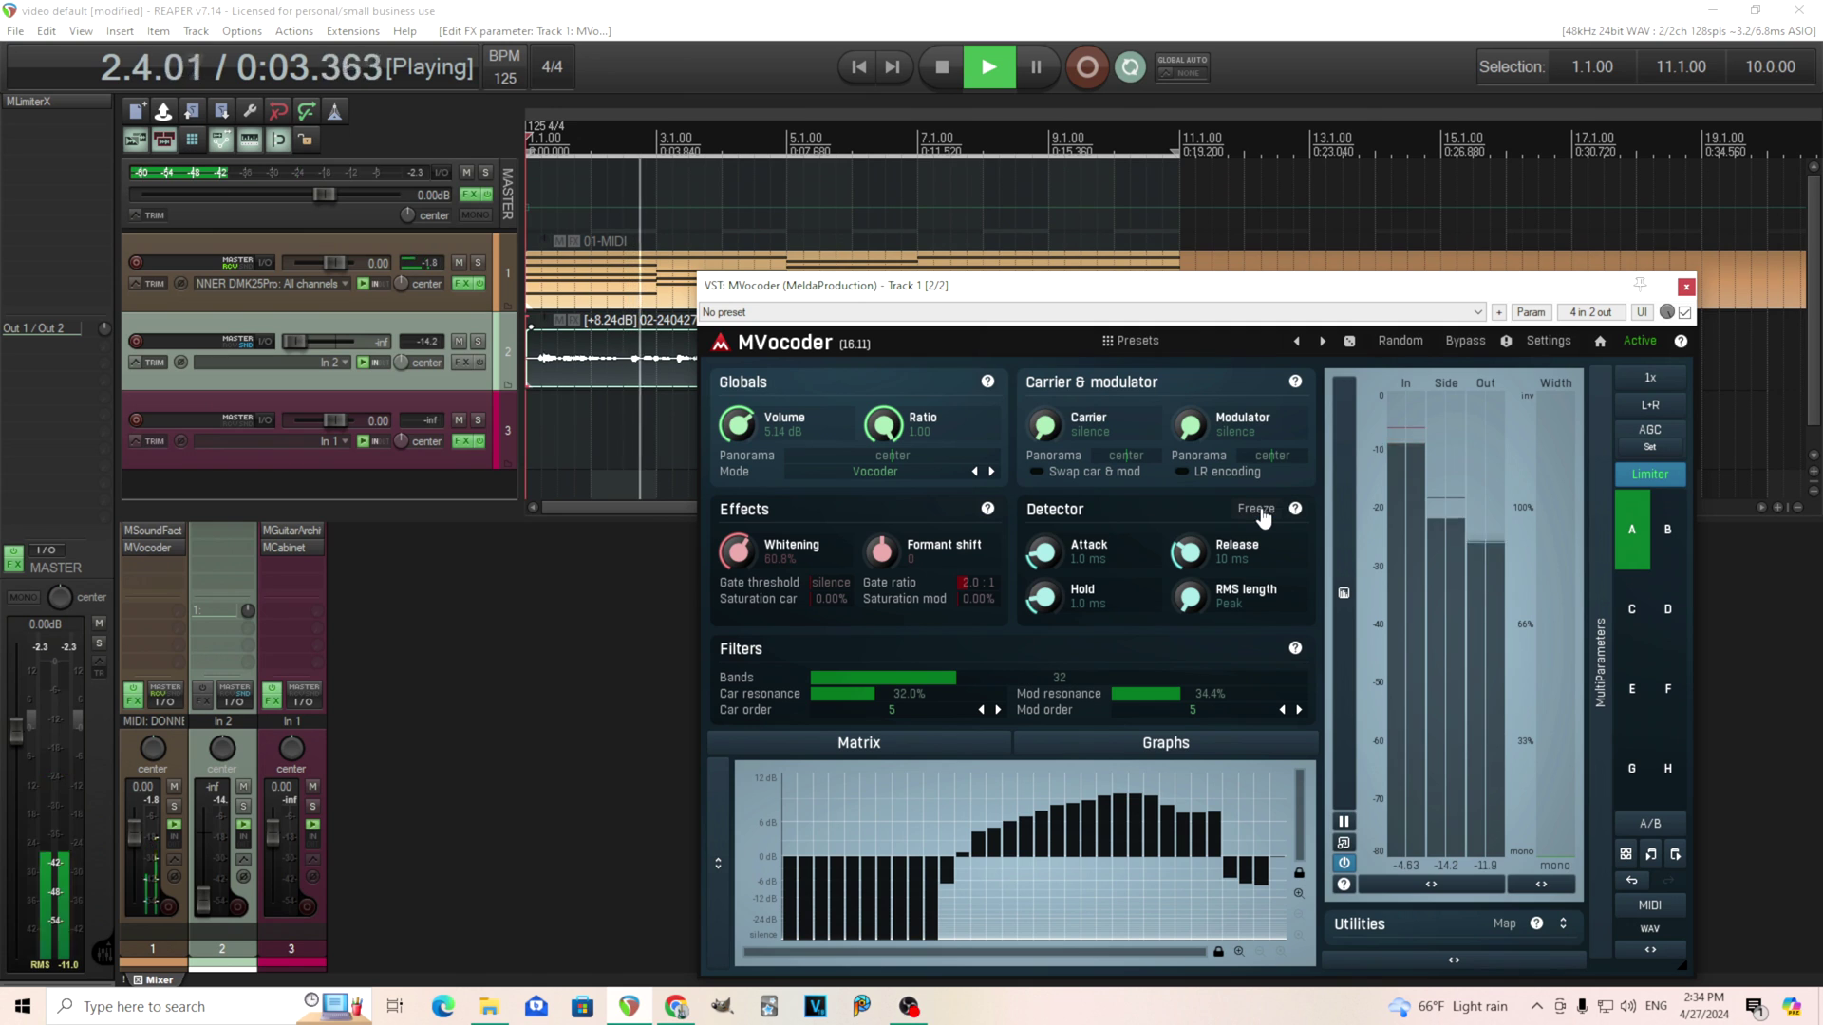
{"action": "left_click", "coordinate": [1257, 509]}
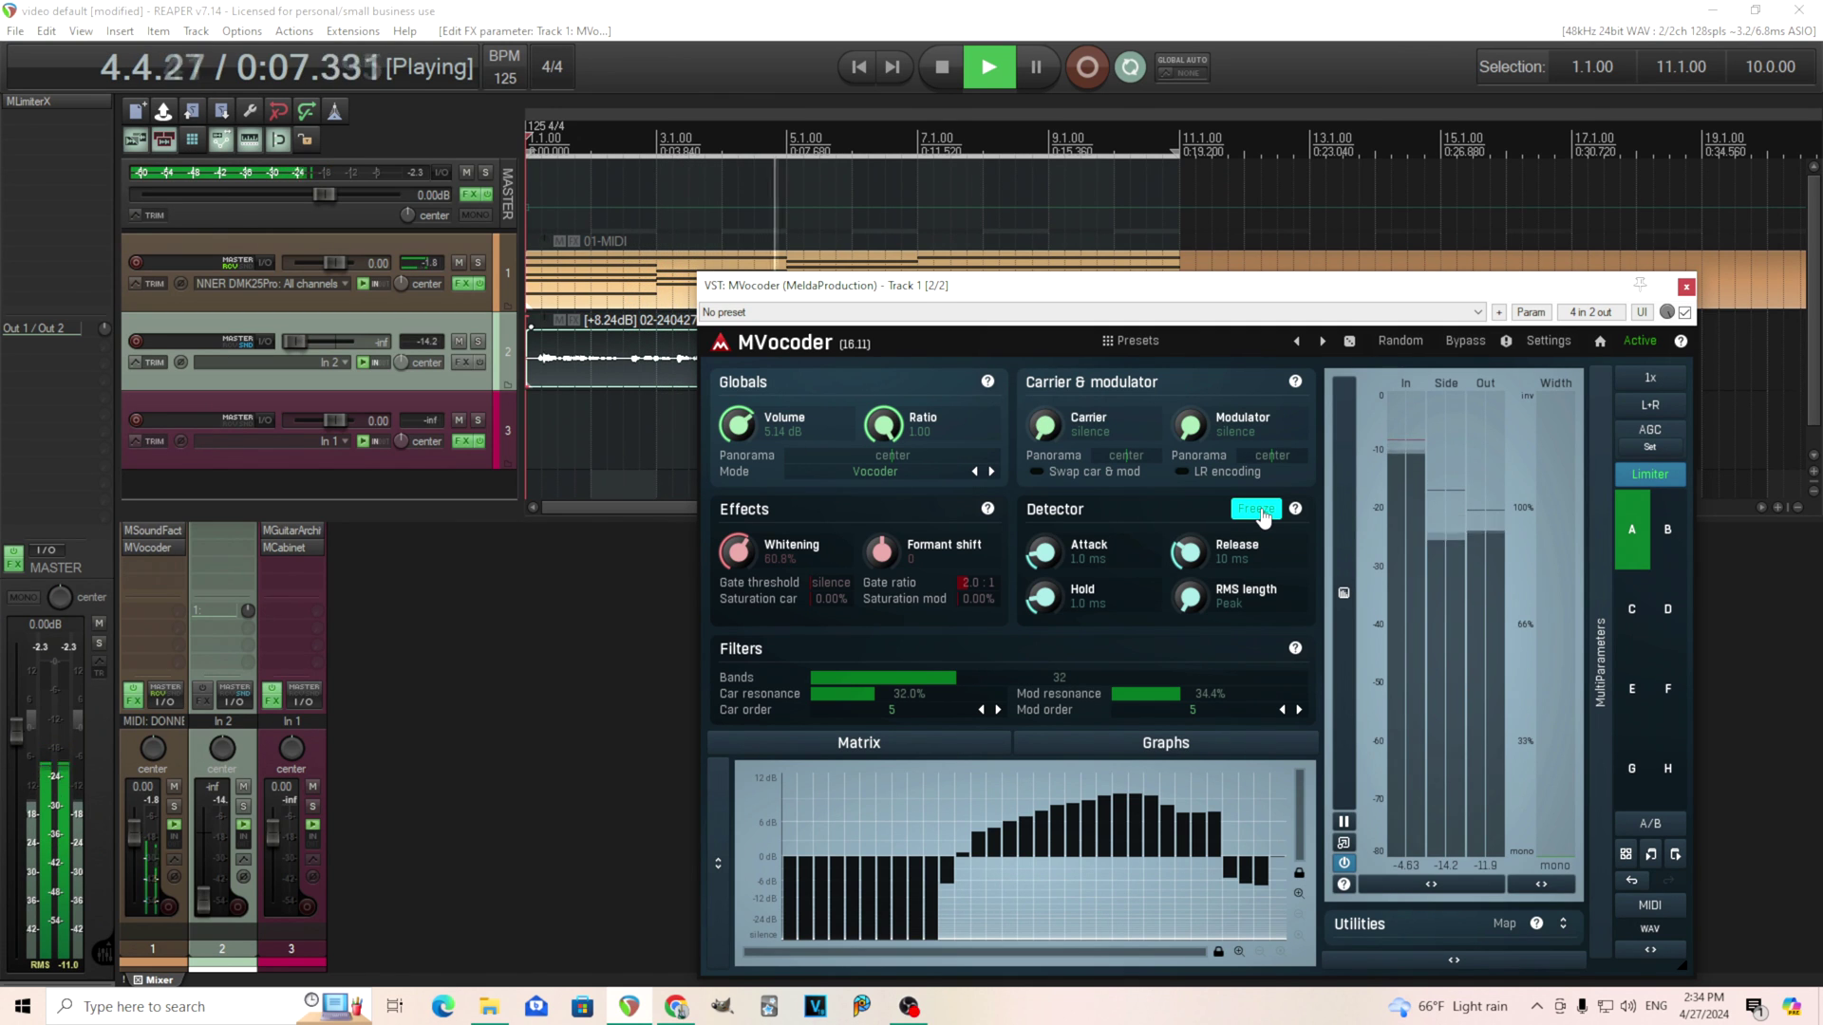
{"action": "left_click", "coordinate": [1259, 509]}
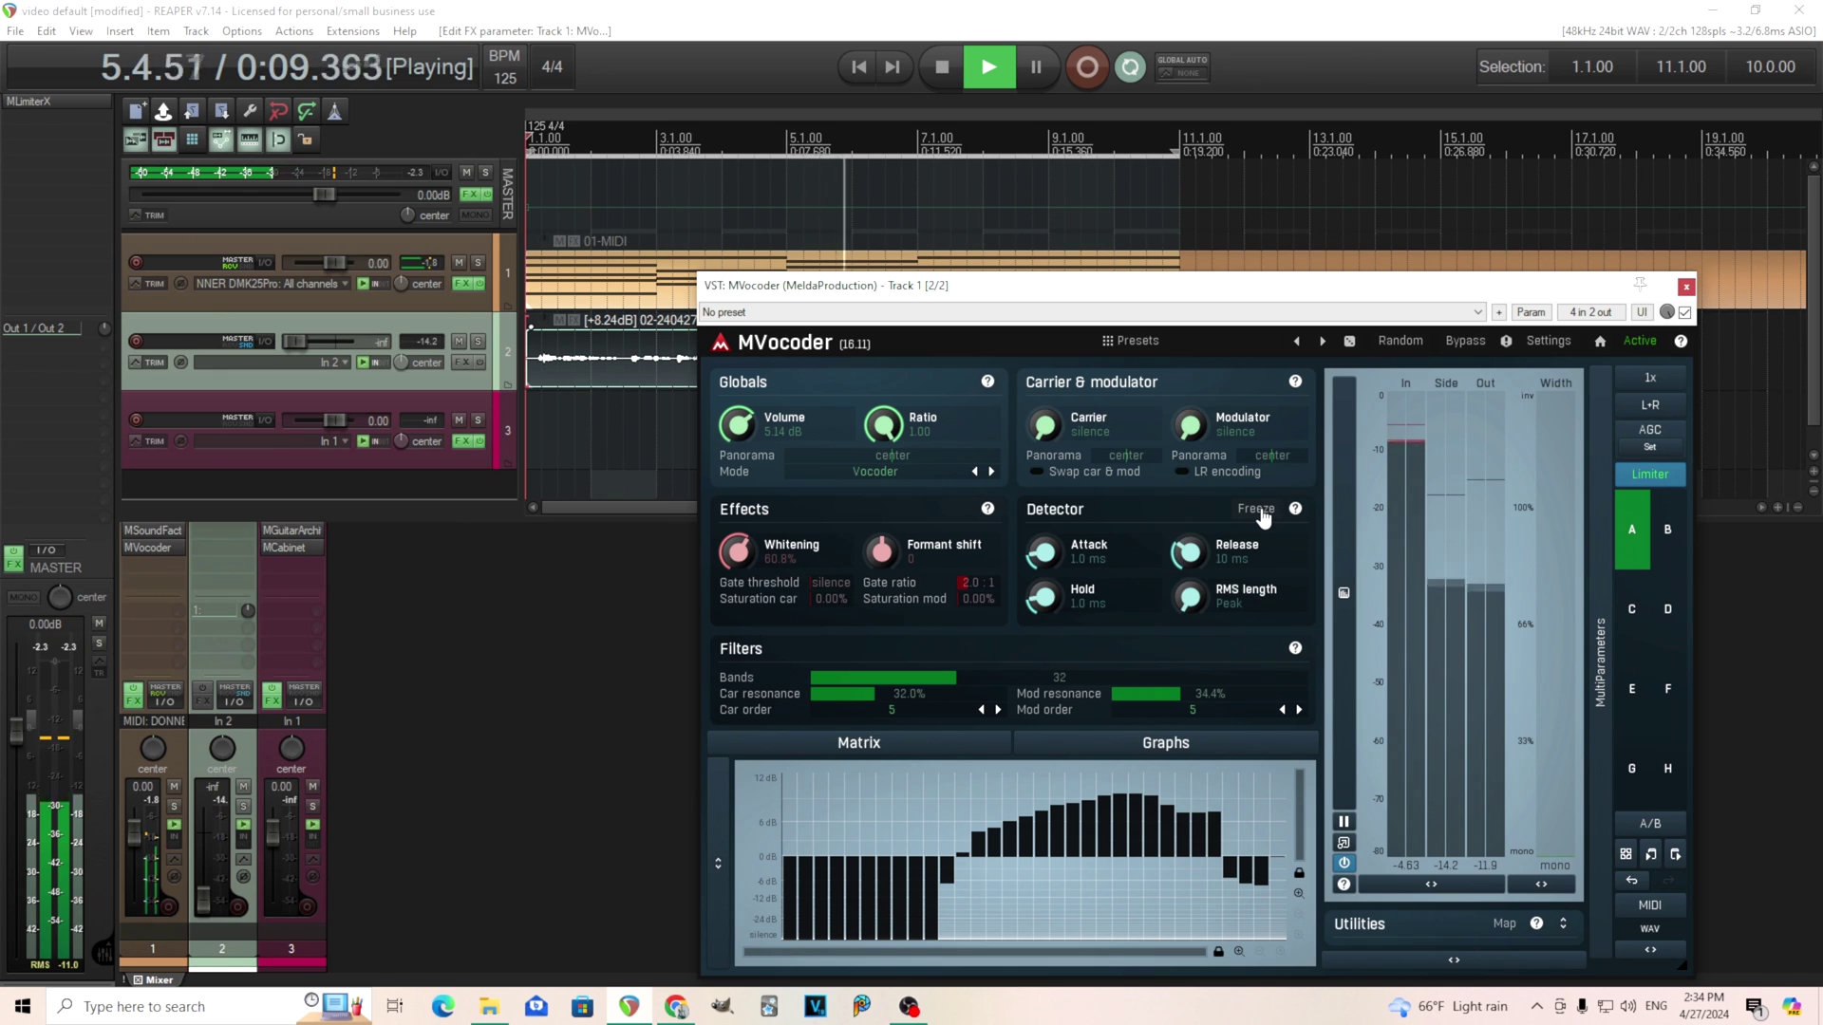
{"action": "left_click", "coordinate": [1259, 510]}
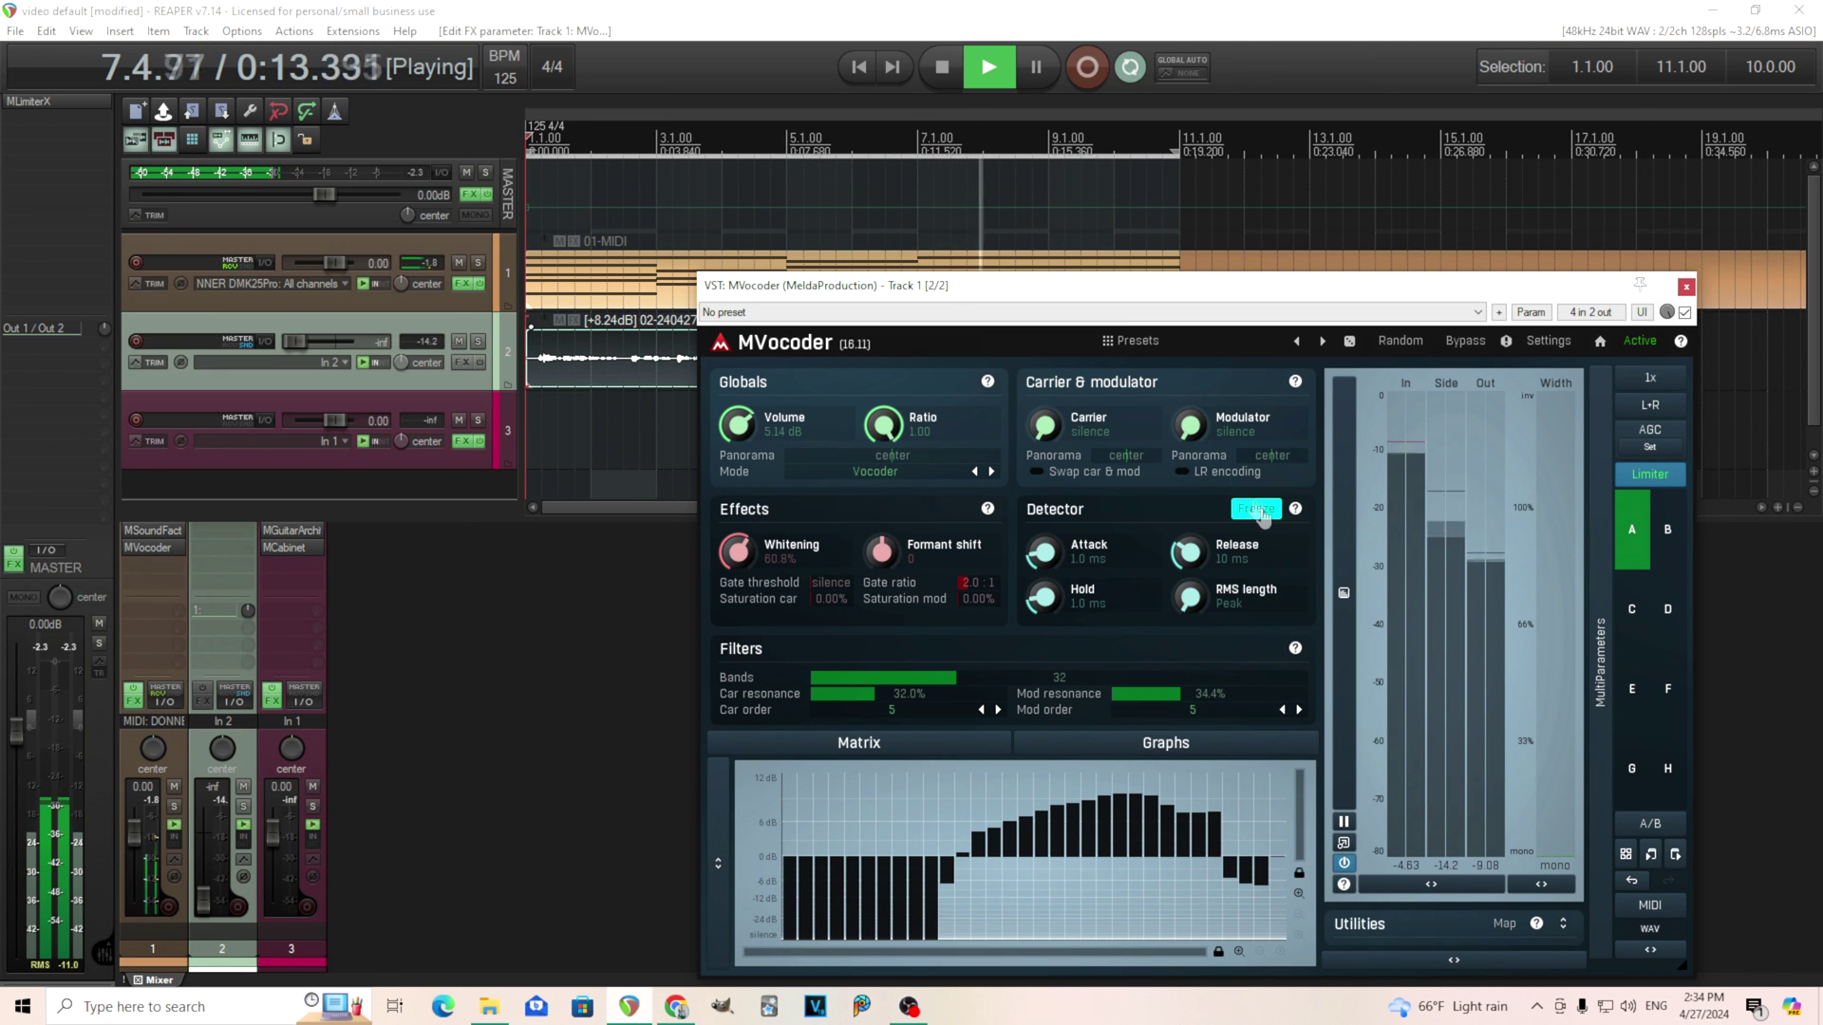
{"action": "left_click", "coordinate": [942, 68]}
- Start playback with Freeze already enabled, toggle it off and back on, stop playback and disable Freeze
{"action": "left_click", "coordinate": [989, 67]}
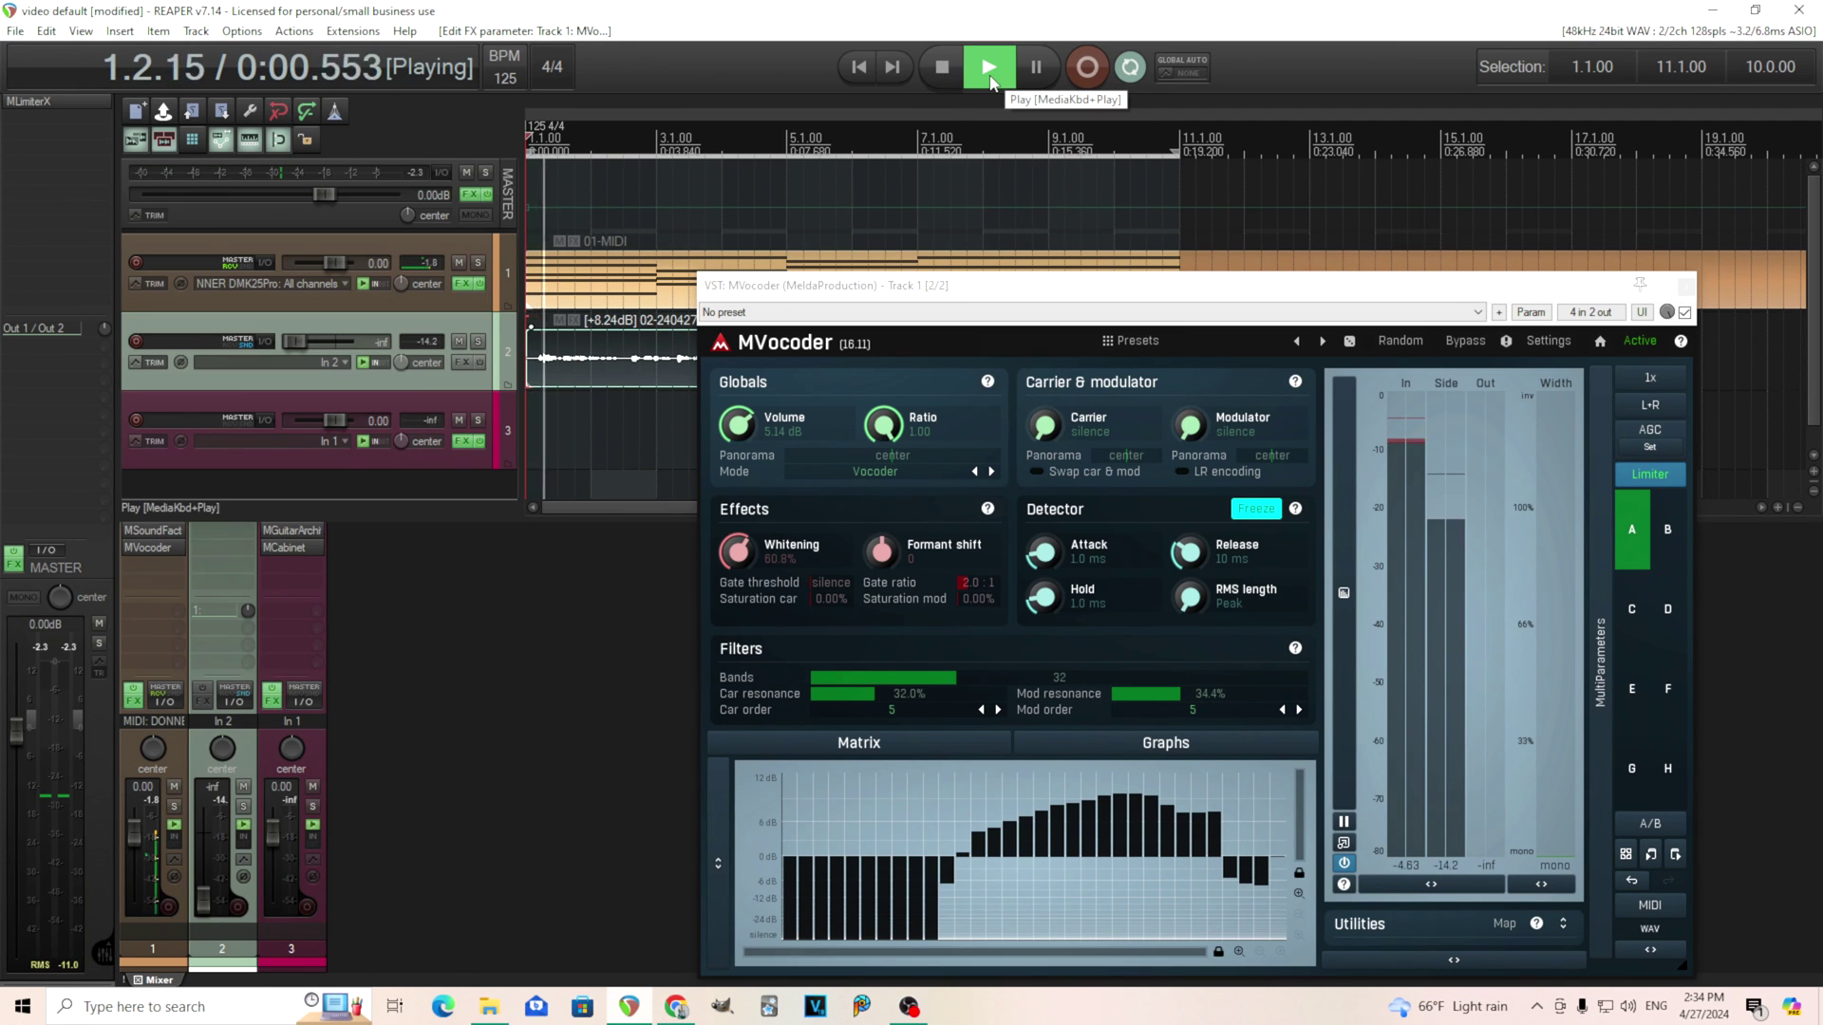
{"action": "left_click", "coordinate": [1259, 512]}
{"action": "left_click", "coordinate": [1260, 511]}
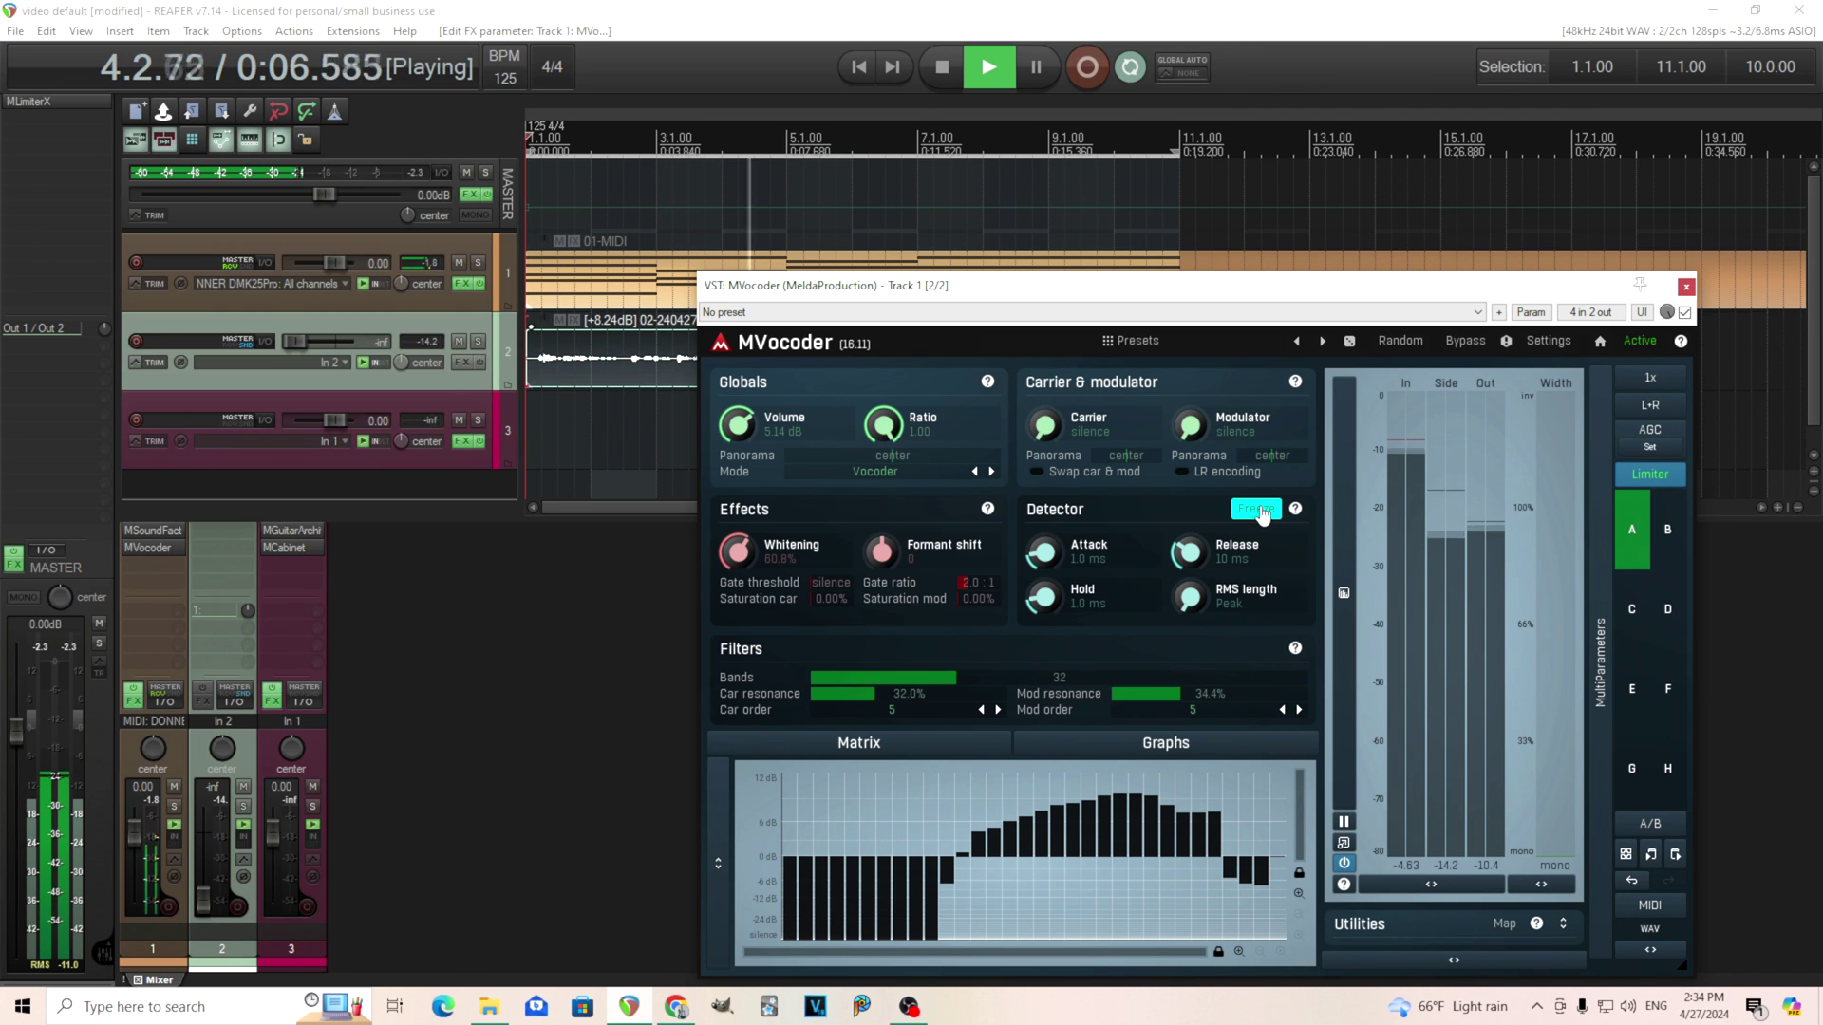
{"action": "key", "text": "space"}
{"action": "left_click", "coordinate": [1263, 510]}
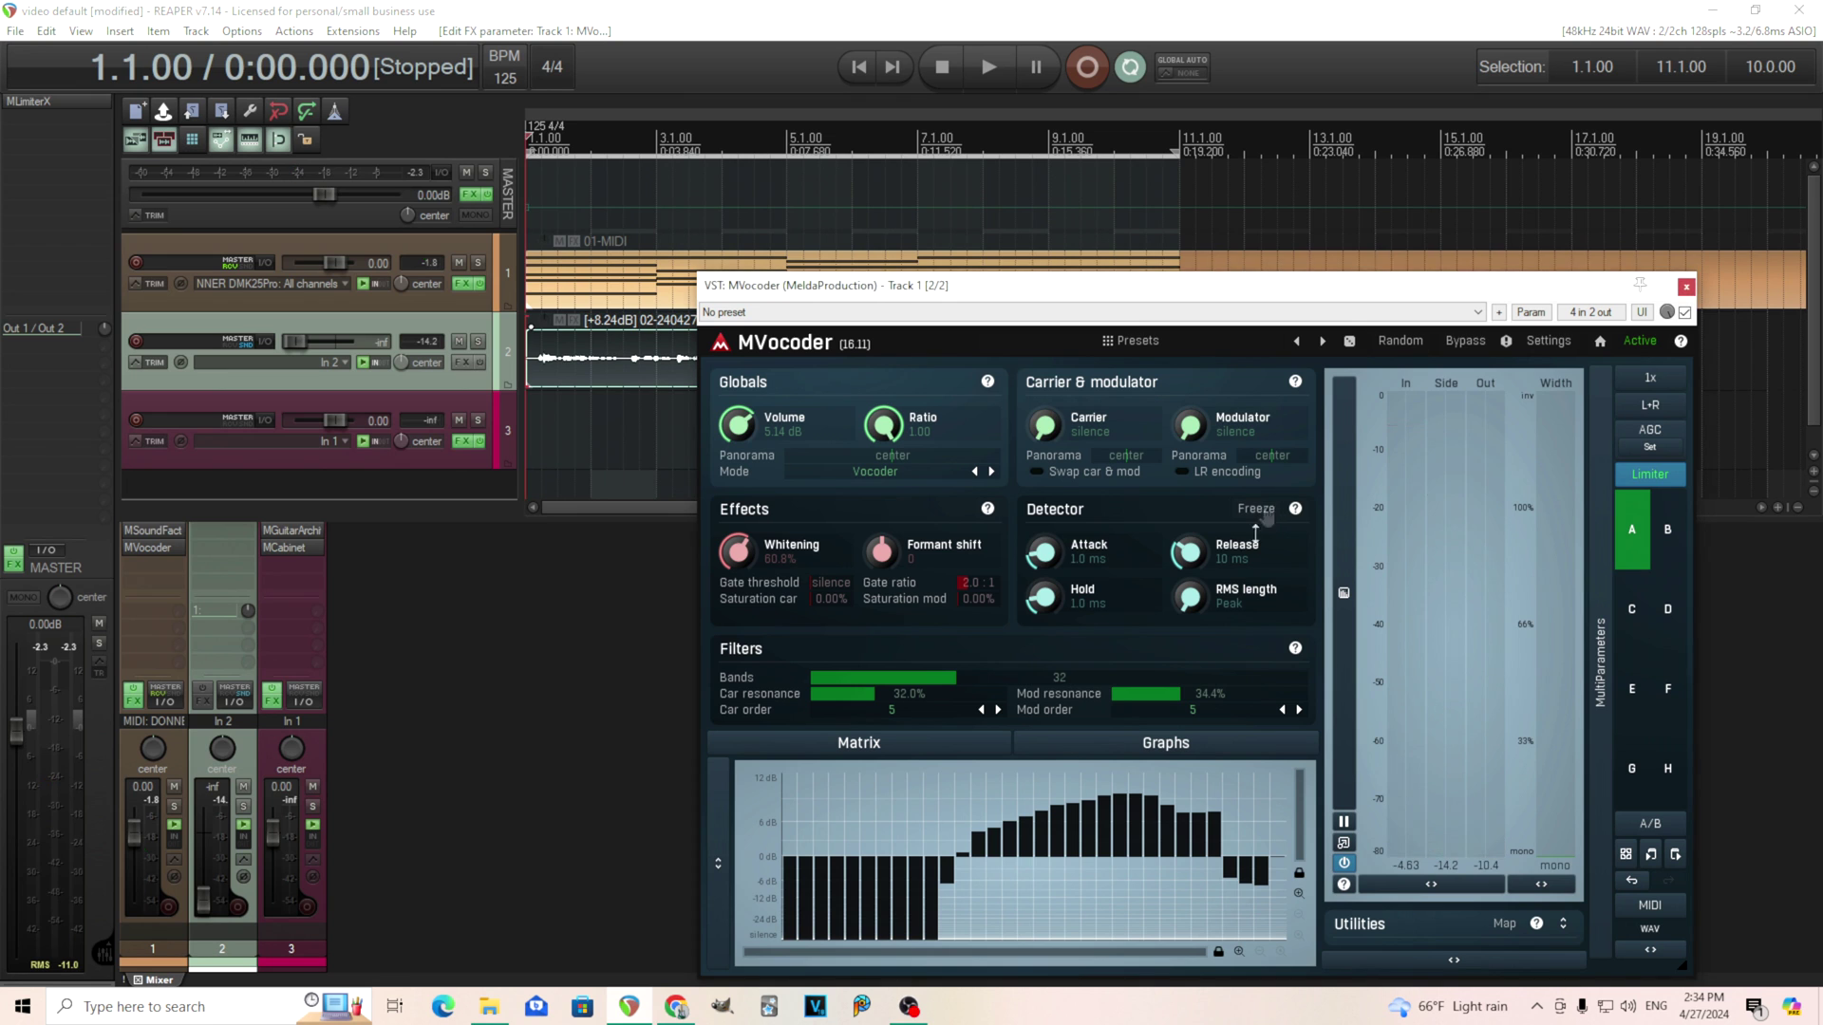
- Move the MVocoder window up until its whole interface, including the equalizer, fits in view
{"action": "left_click_drag", "start_coordinate": [972, 287], "coordinate": [972, 448]}
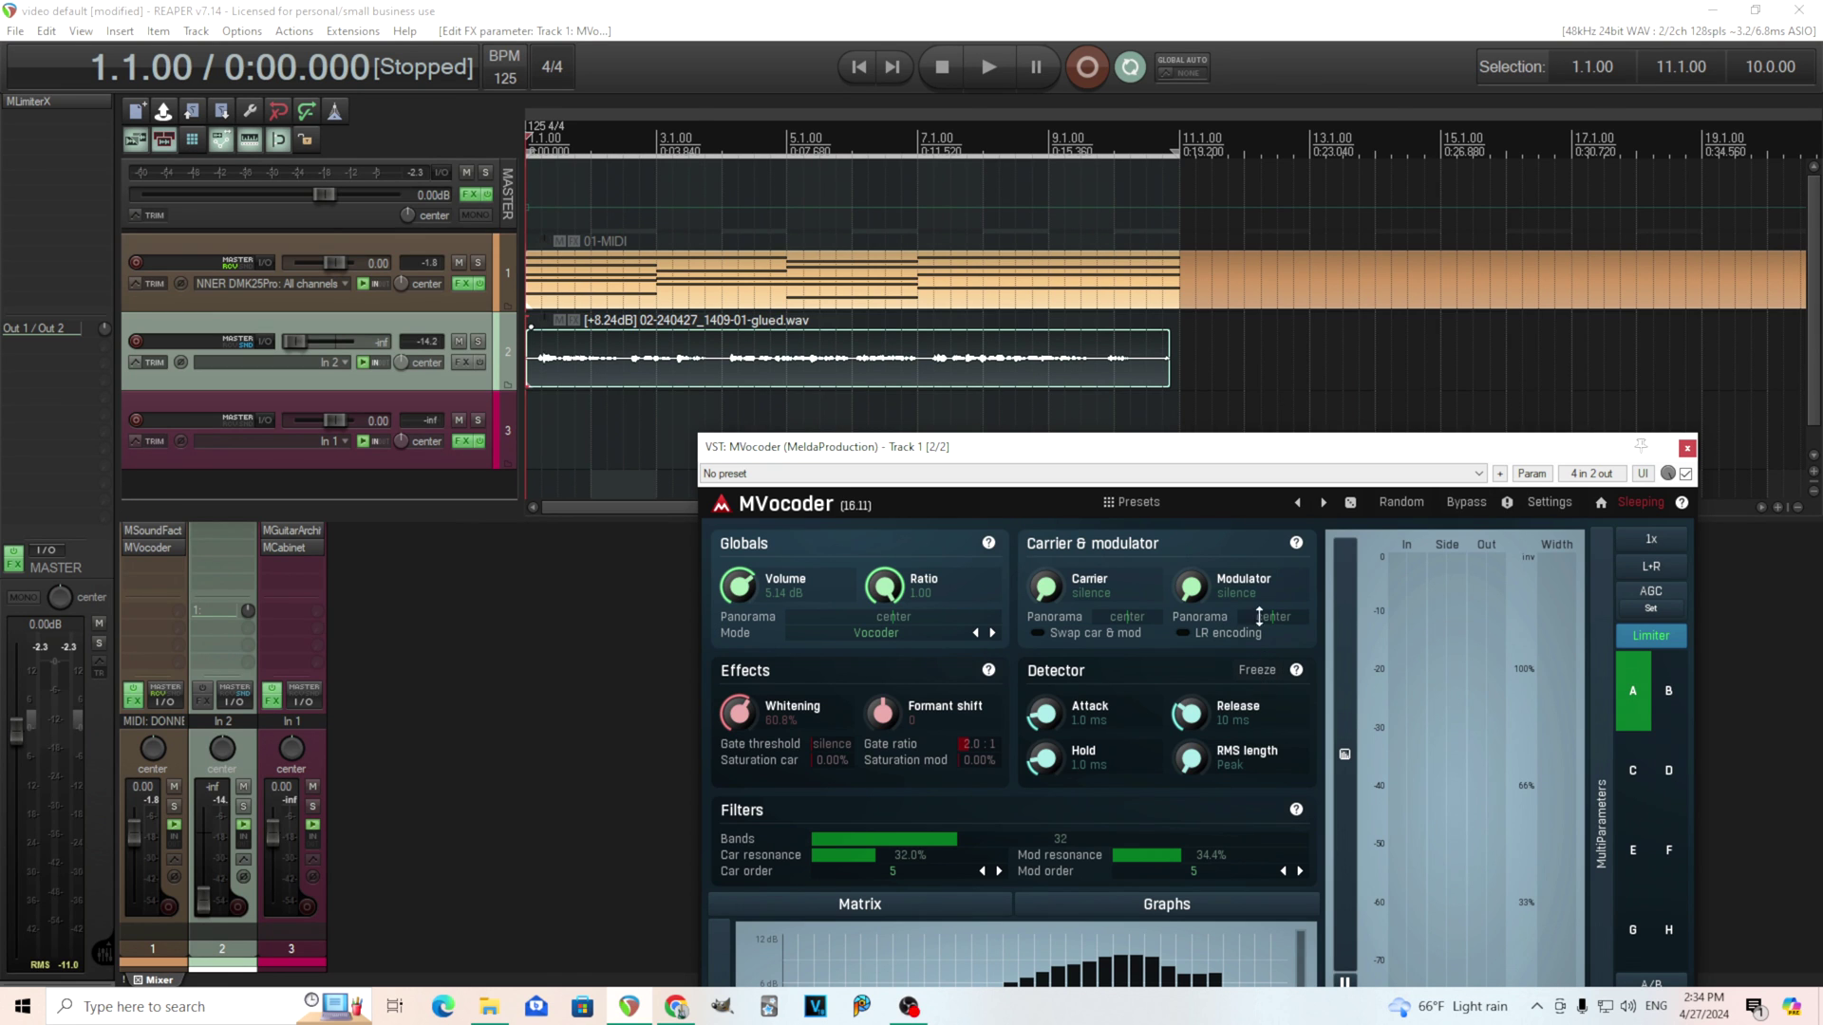
{"action": "left_click_drag", "start_coordinate": [1063, 446], "coordinate": [1085, 184]}
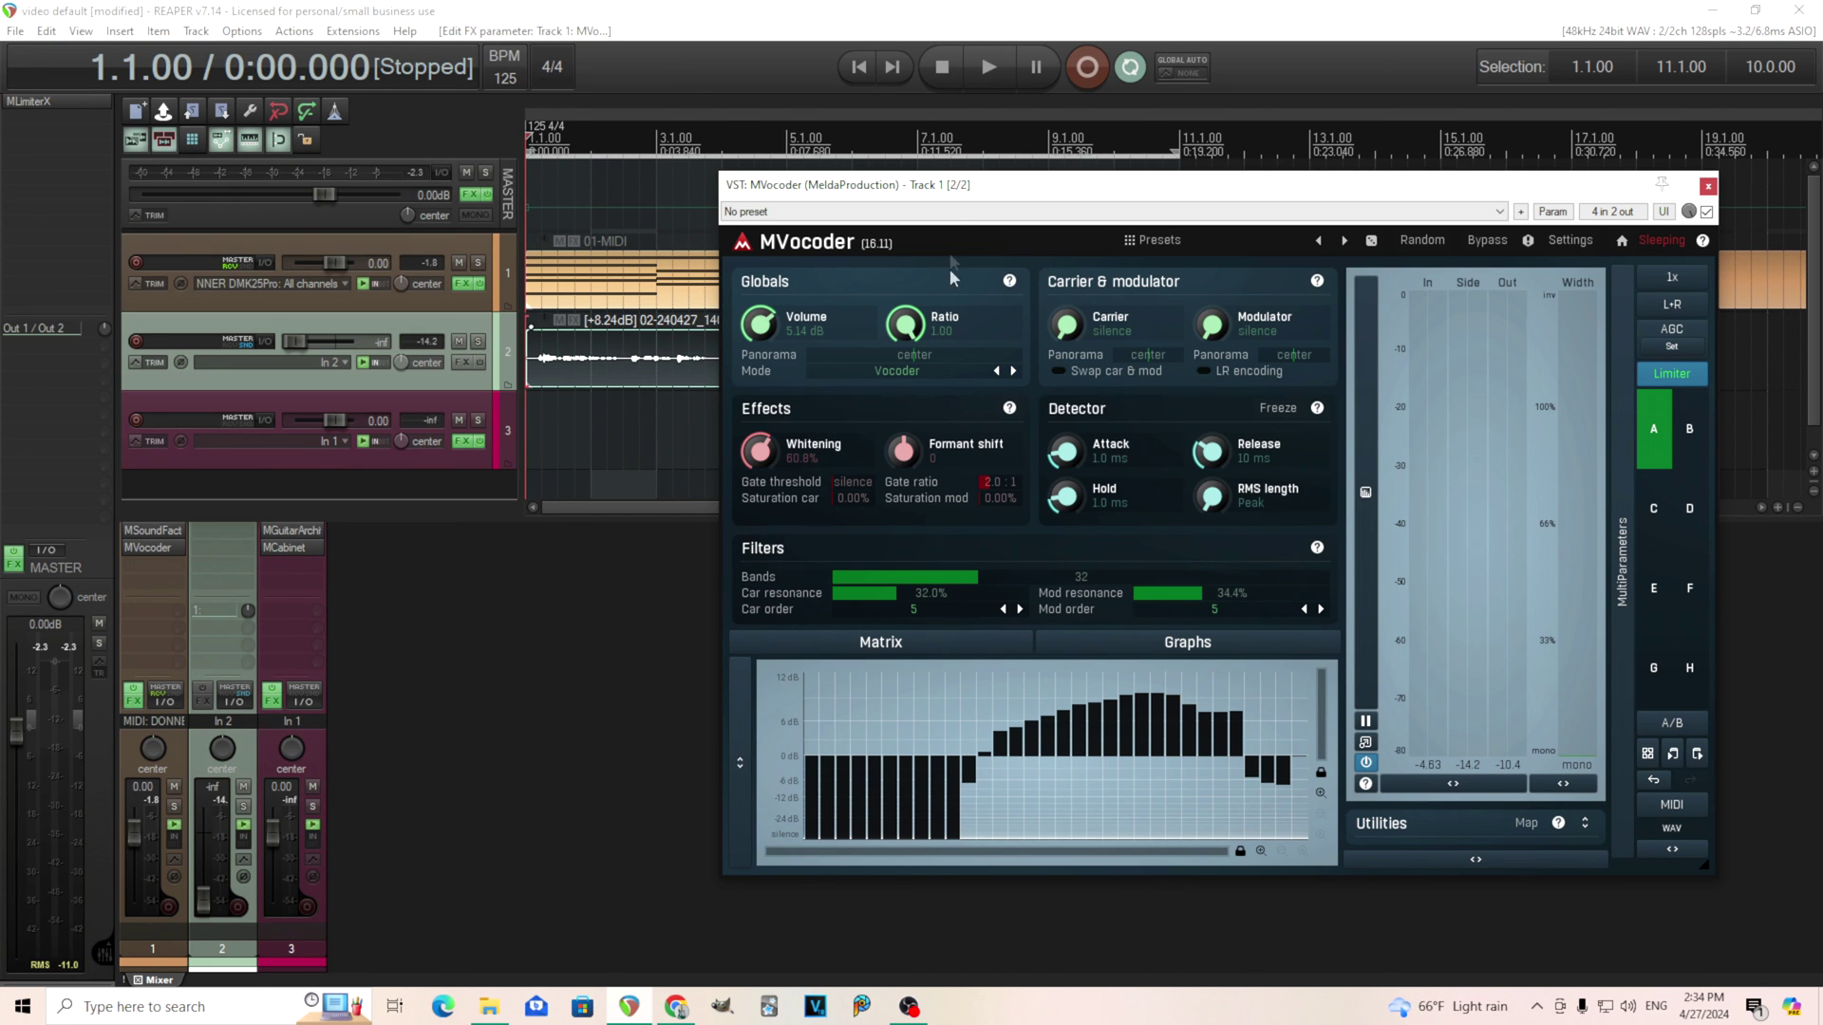
- Move the MVocoder window down to expose the tracks, return the edit cursor to the project start, and move the window back up
{"action": "left_click_drag", "start_coordinate": [956, 200], "coordinate": [958, 482]}
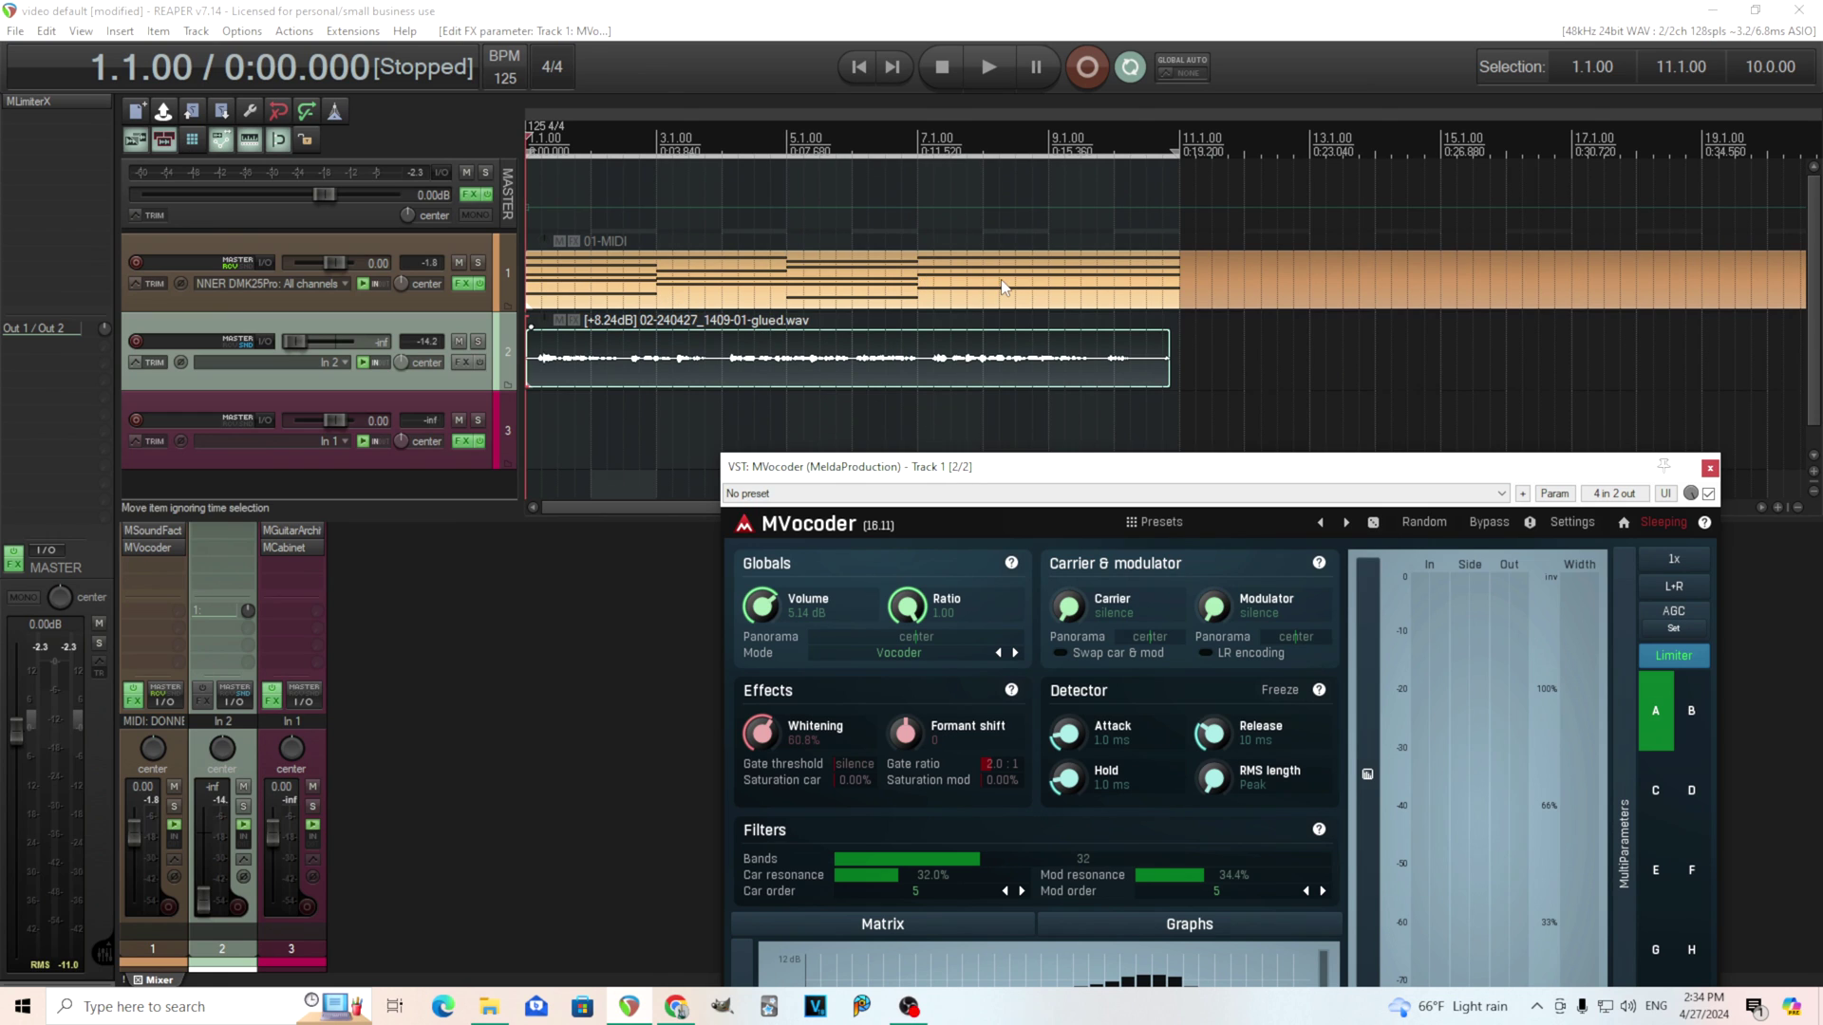
{"action": "left_click", "coordinate": [744, 411]}
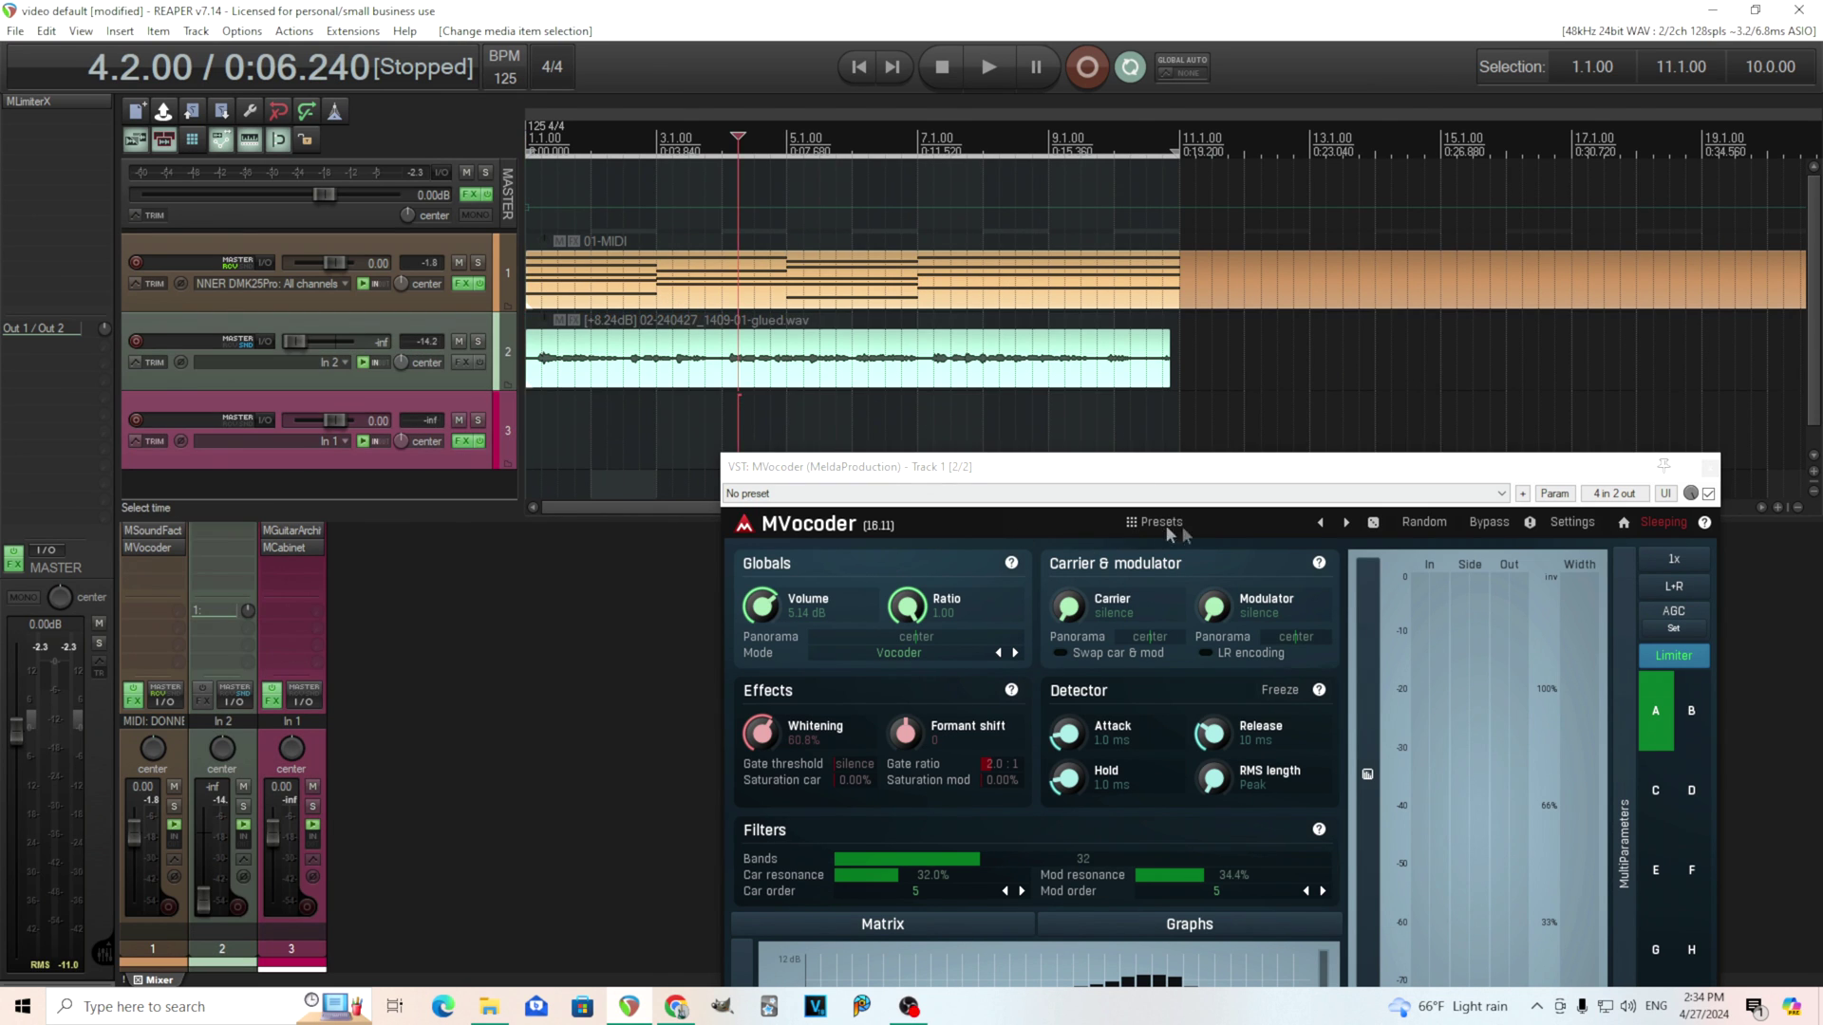
{"action": "left_click", "coordinate": [535, 411]}
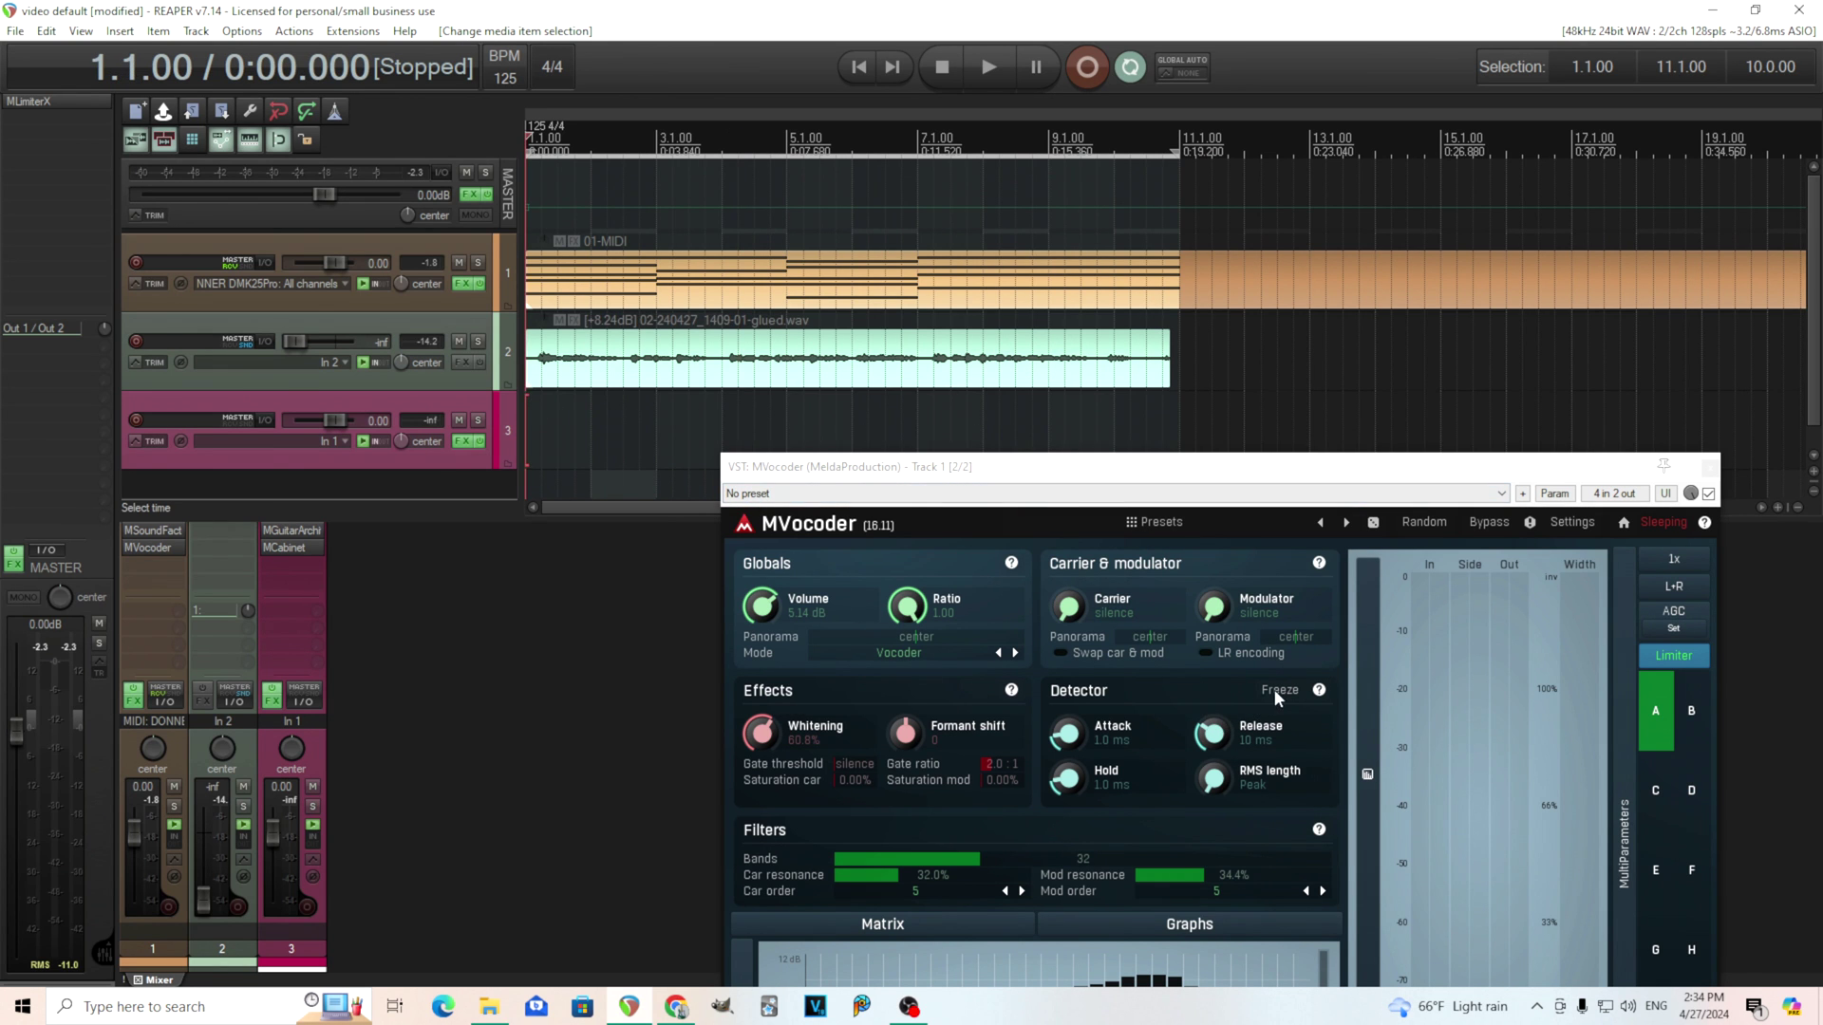
{"action": "left_click_drag", "start_coordinate": [1225, 466], "coordinate": [1291, 237]}
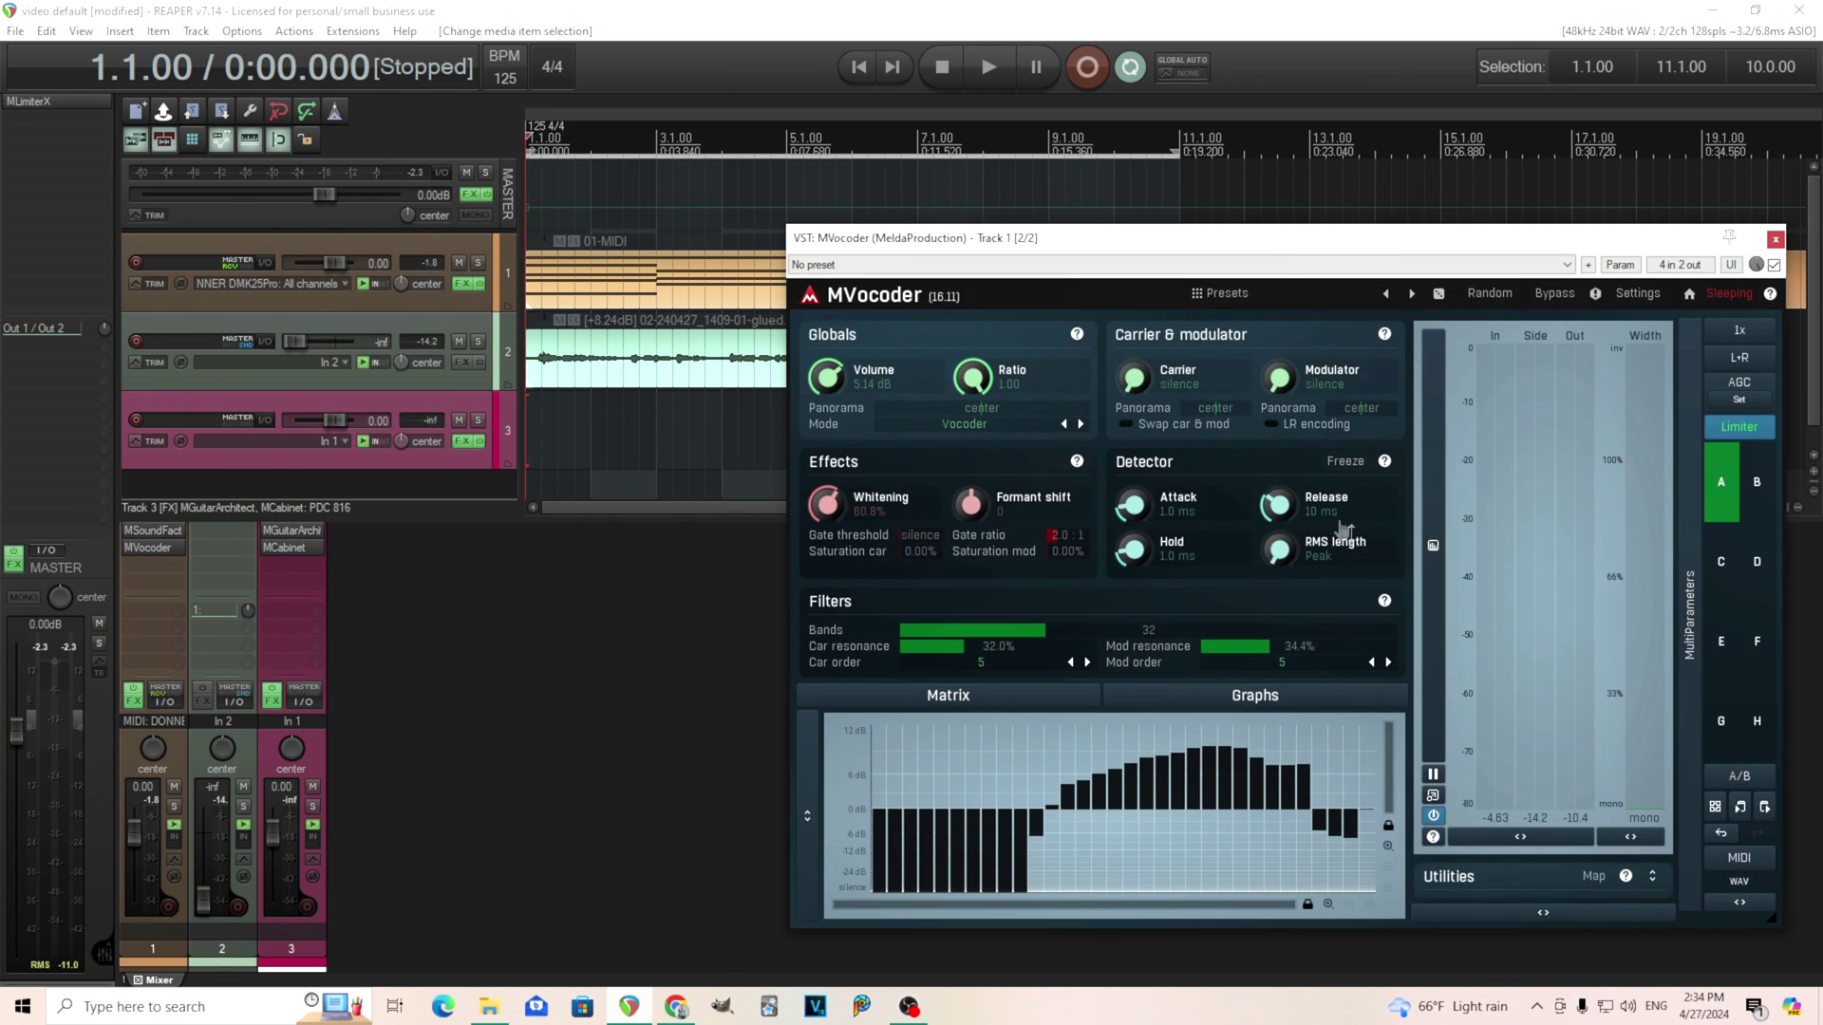
- Start playback from the project start and switch the detector's Freeze on, off and on again
{"action": "left_click", "coordinate": [990, 66]}
{"action": "left_click", "coordinate": [1353, 466]}
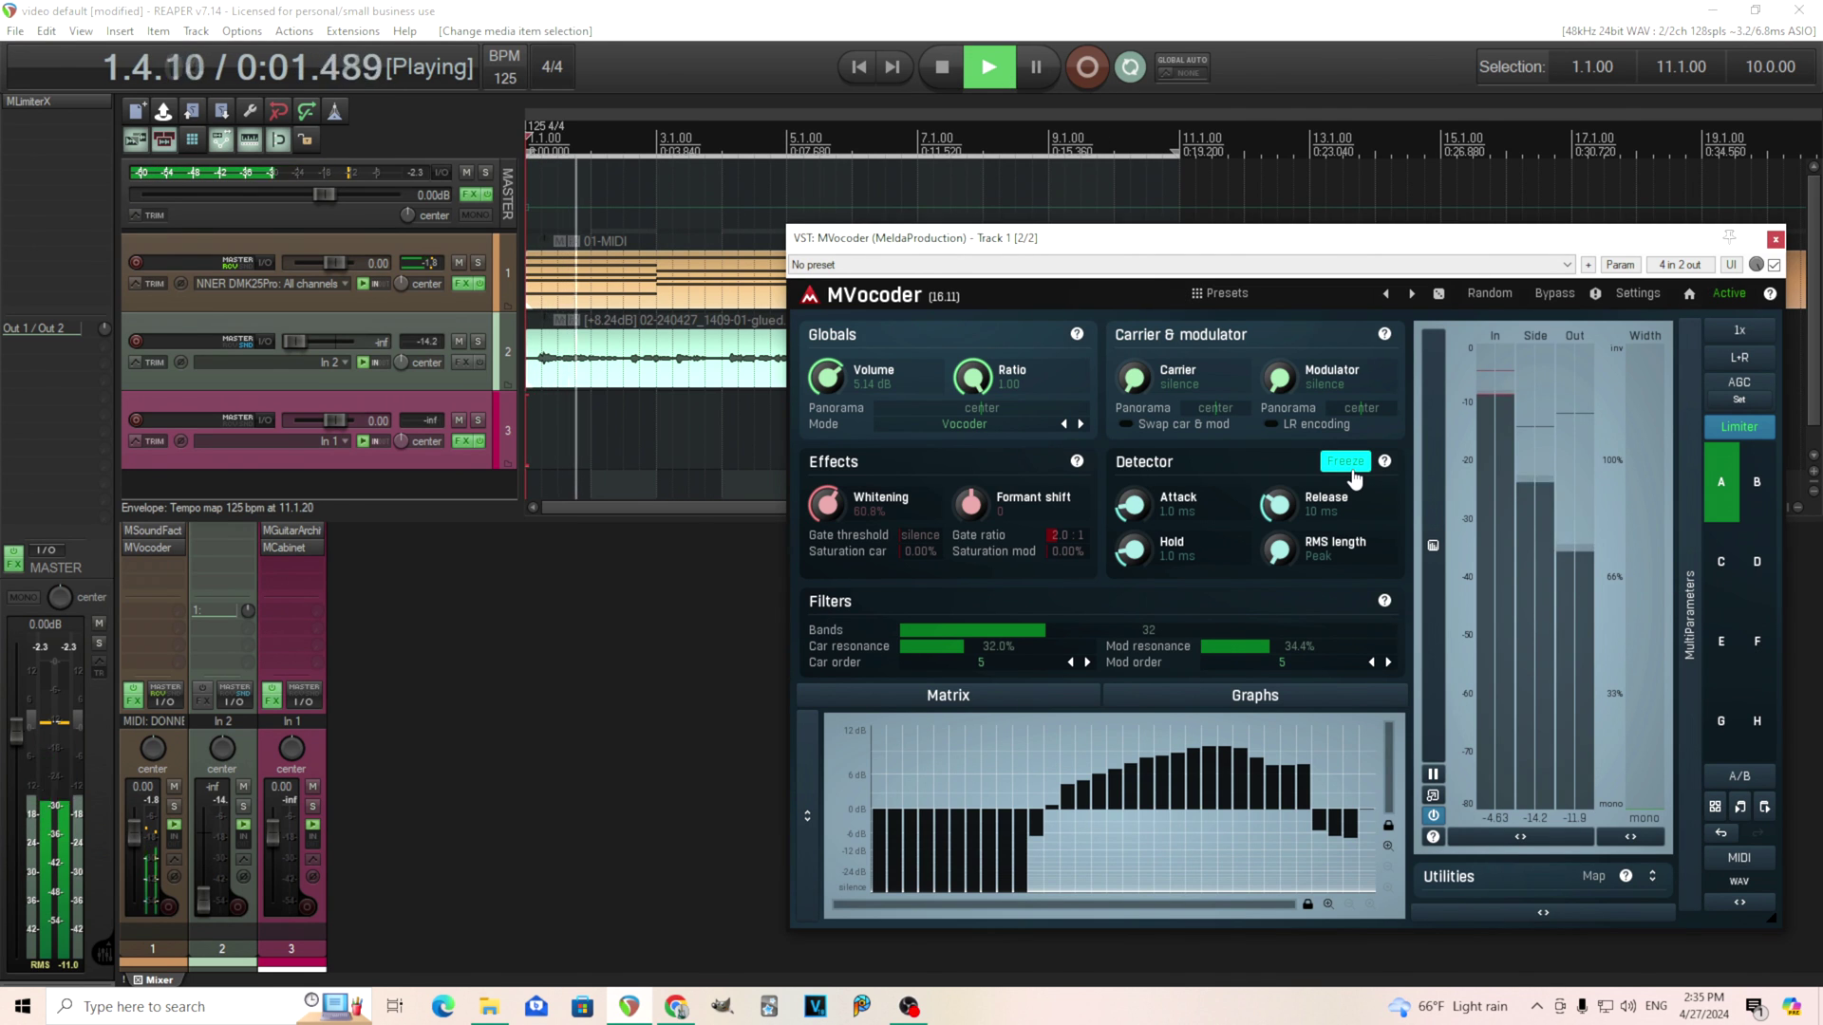
{"action": "left_click", "coordinate": [1348, 463]}
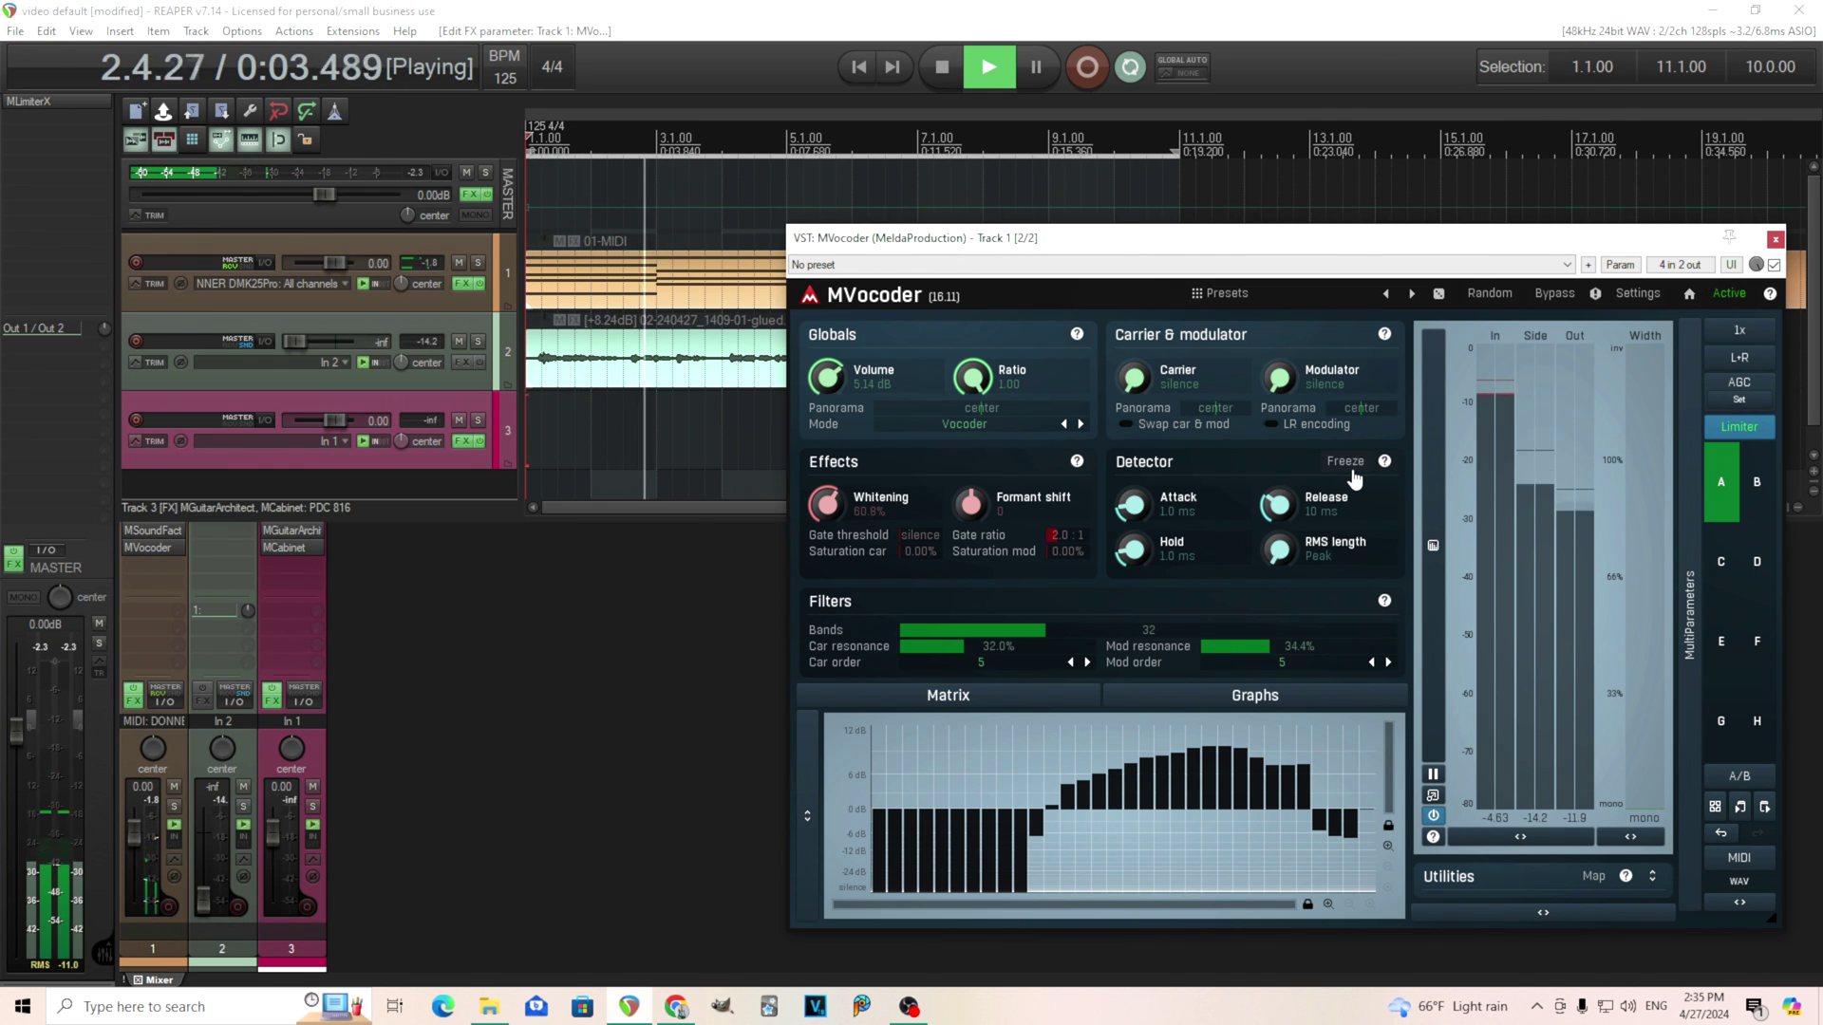
{"action": "left_click", "coordinate": [1353, 468]}
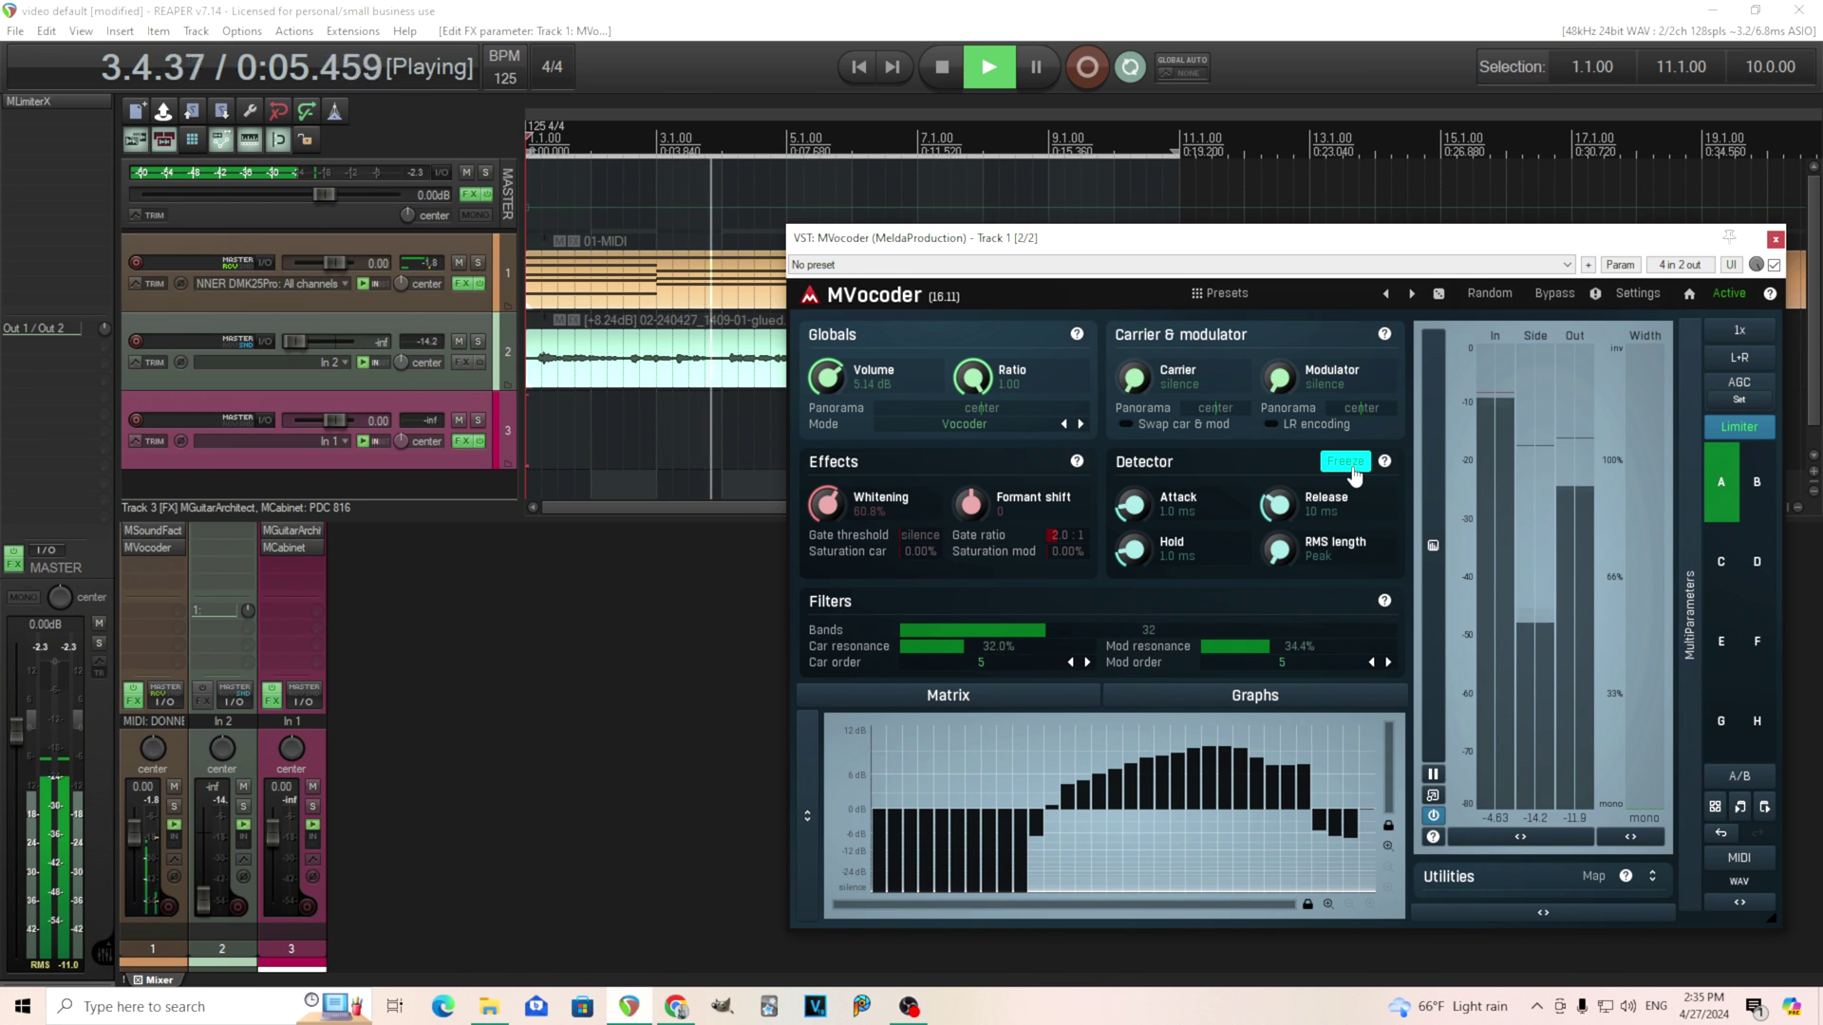
- Uncover the tracks while playback runs with Freeze on, stop playback, move the MVocoder window back up and disable Freeze
{"action": "left_click_drag", "start_coordinate": [1172, 242], "coordinate": [1066, 477]}
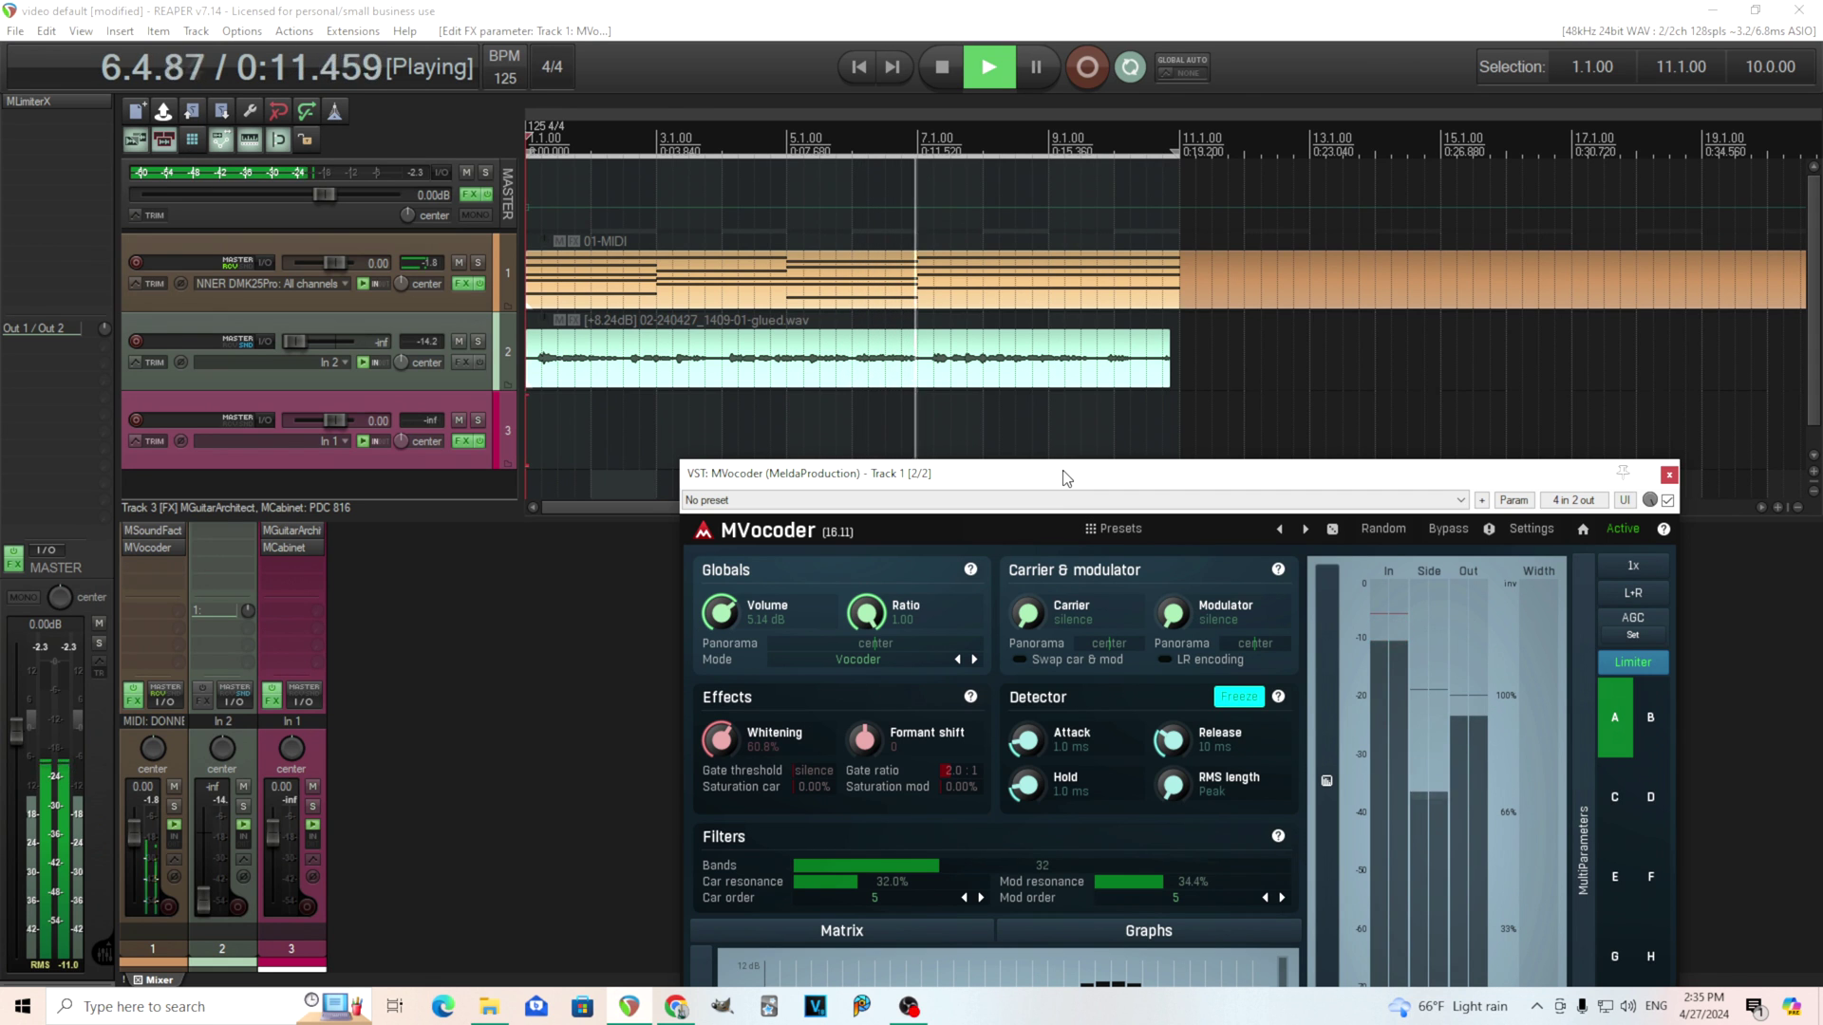
{"action": "left_click_drag", "start_coordinate": [1066, 478], "coordinate": [1075, 384]}
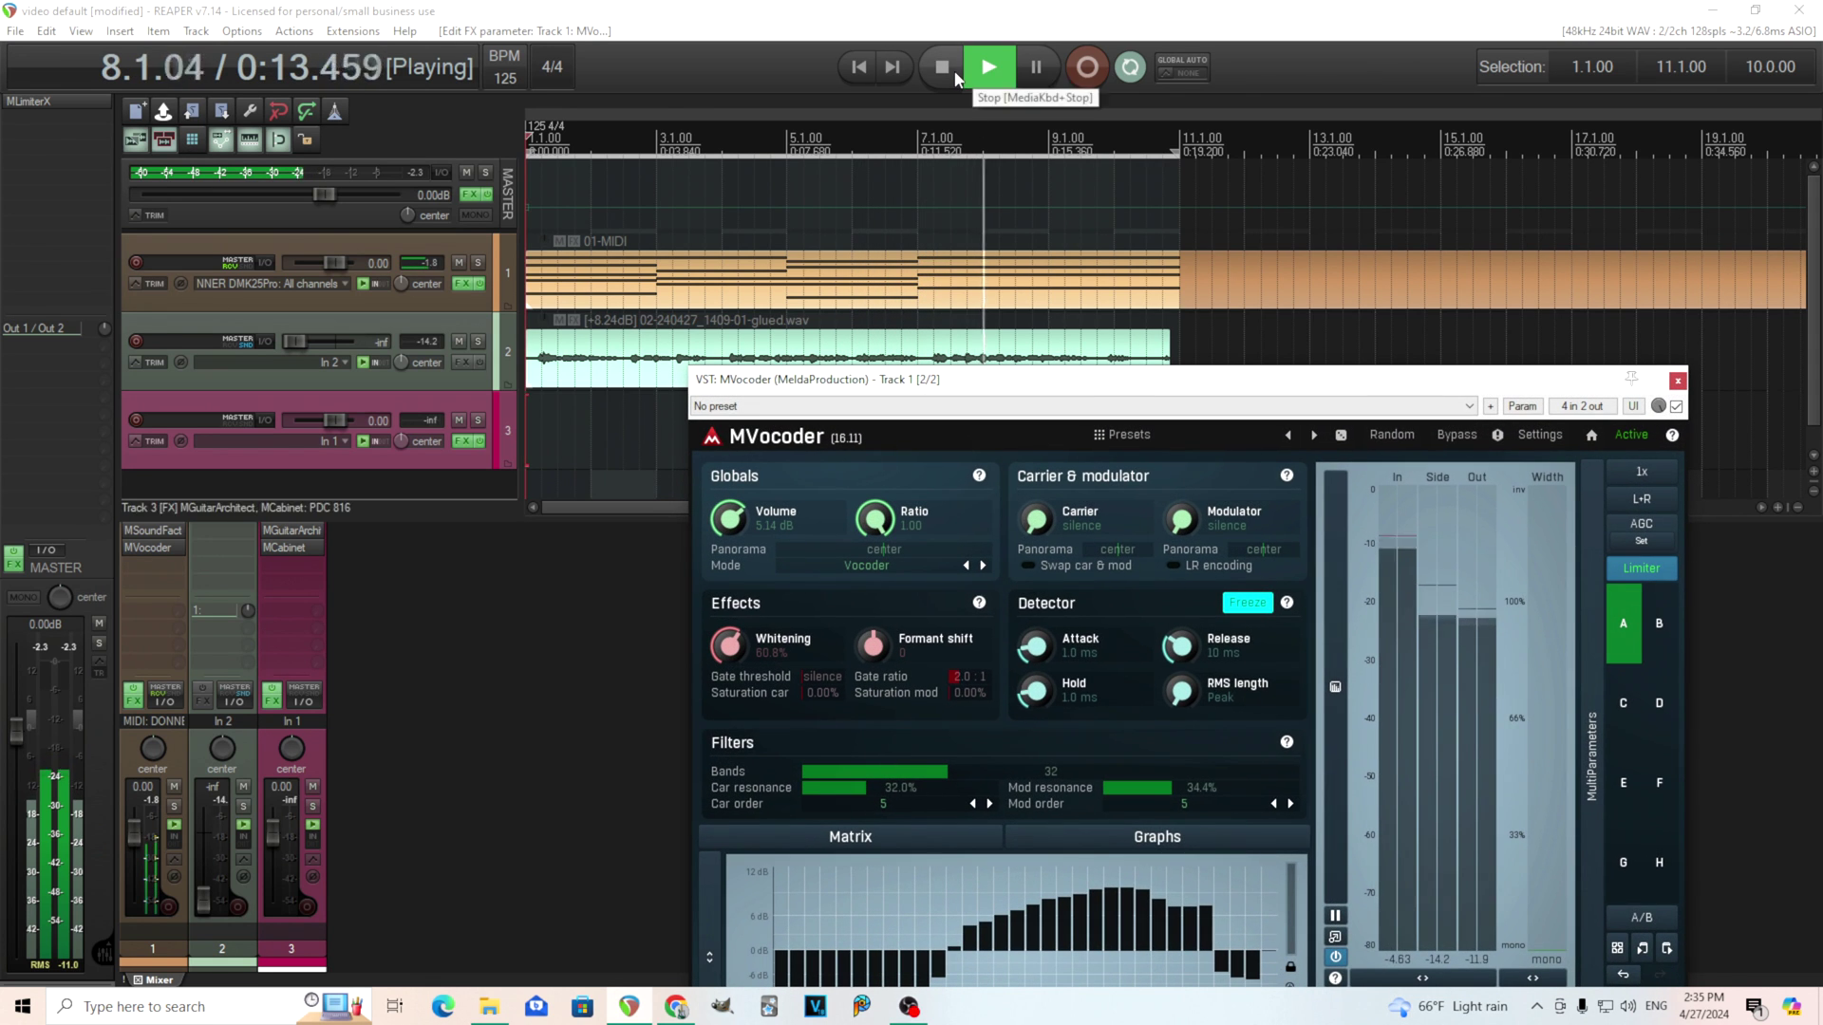
{"action": "left_click", "coordinate": [954, 70]}
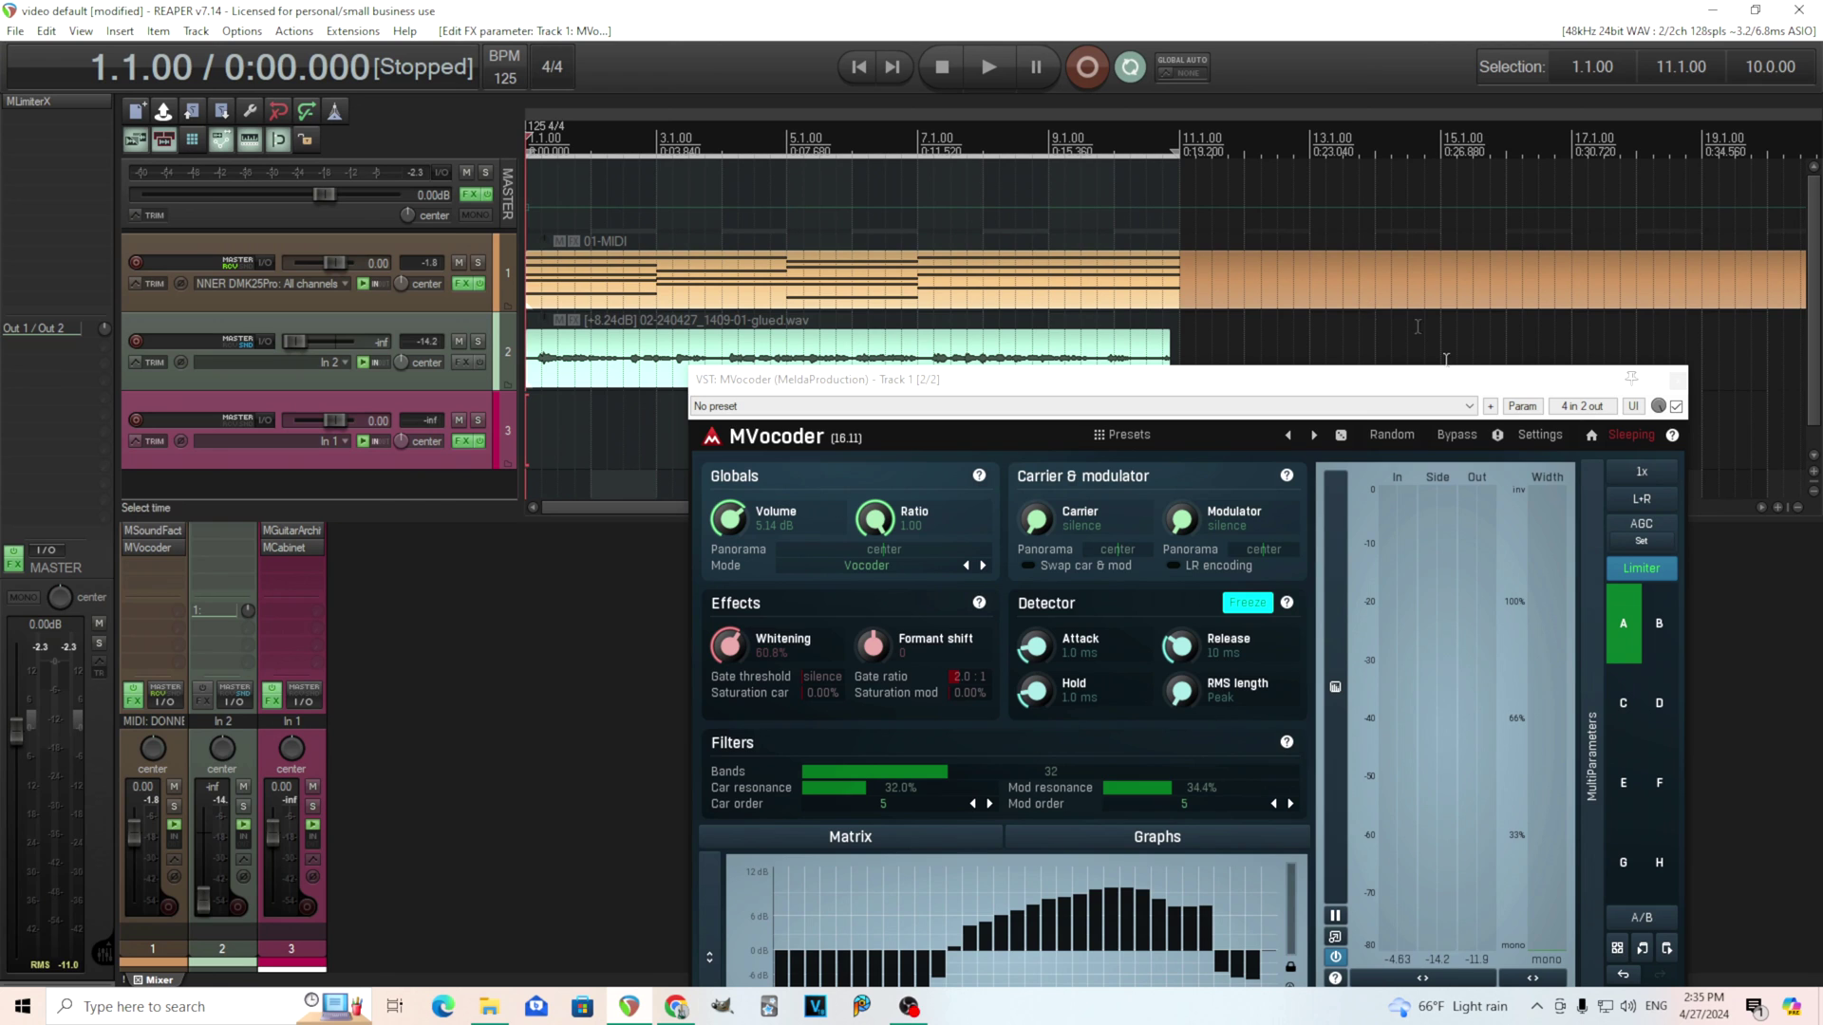
{"action": "double_click", "coordinate": [1209, 365]}
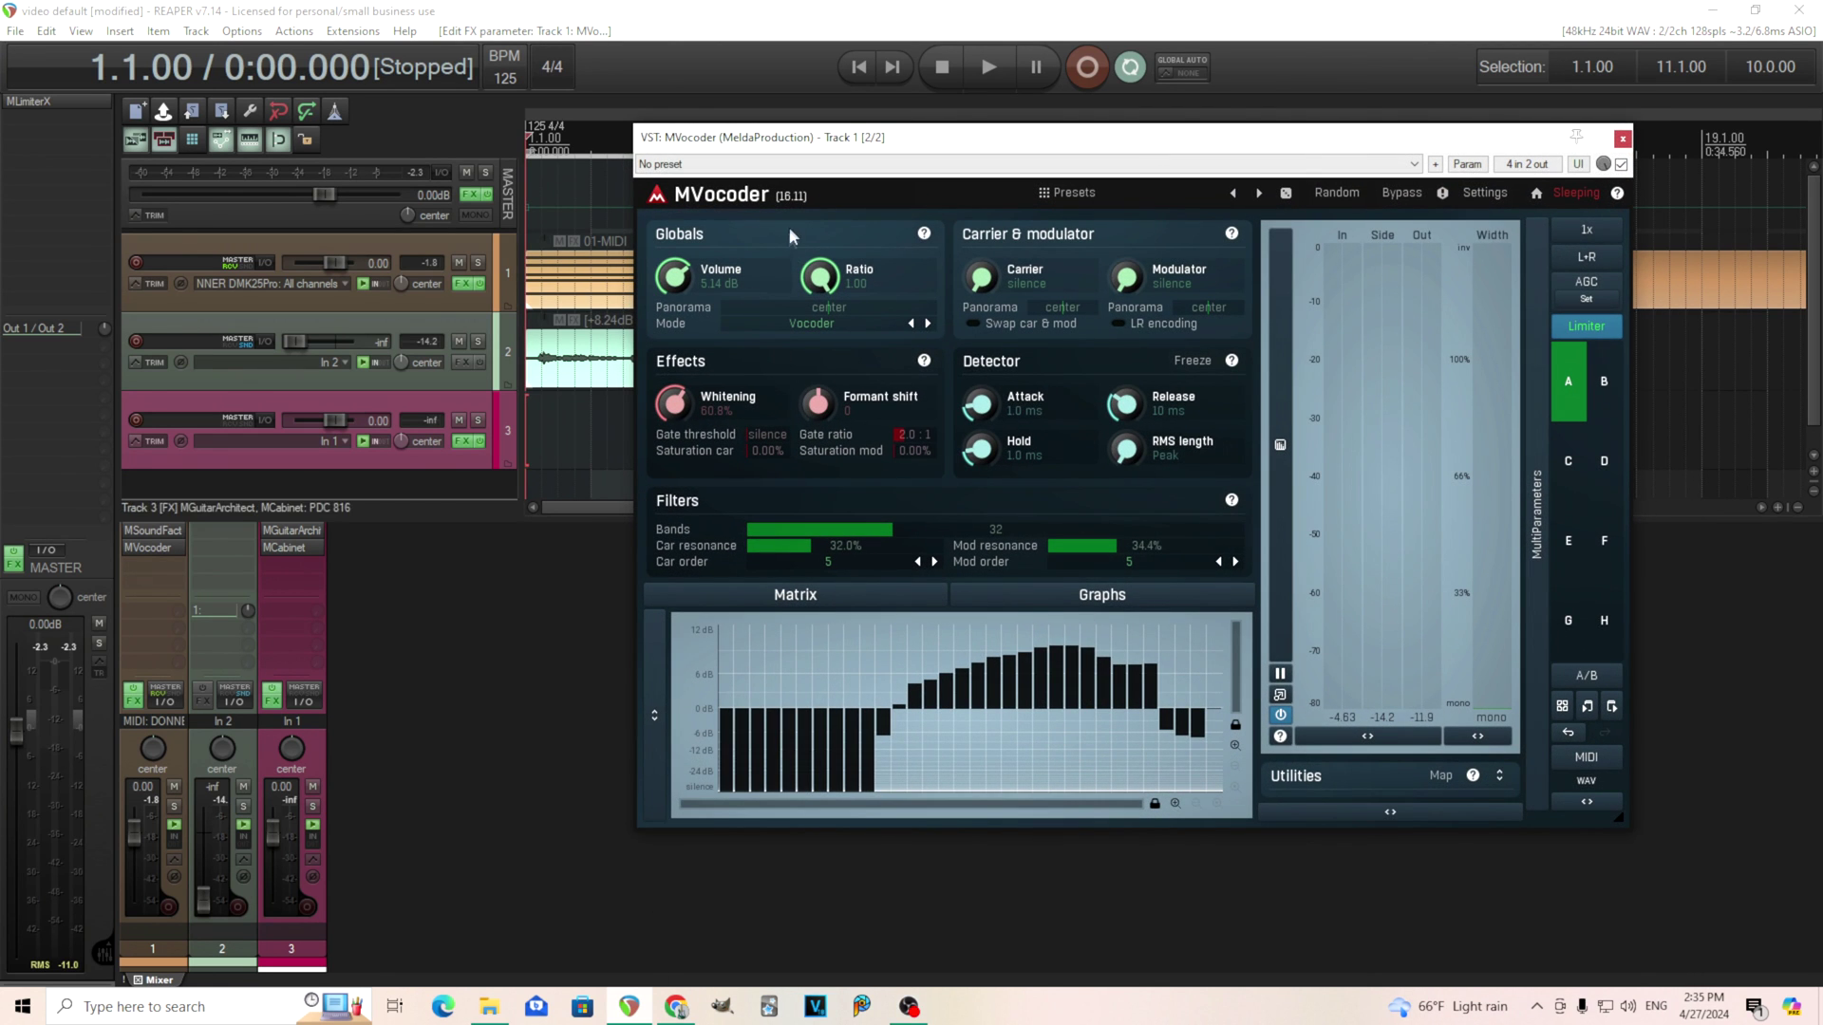